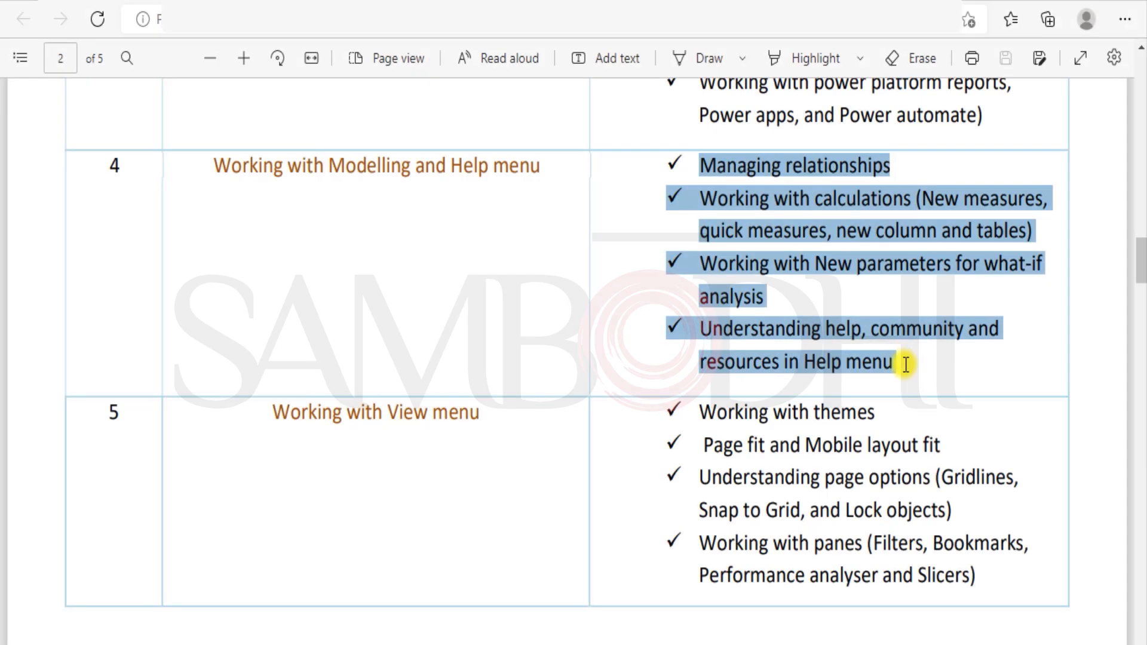
Highlight and review the PDF's calculations, quick measures, what-if parameters and help/community items, clearing each selection.
left_click(822, 288)
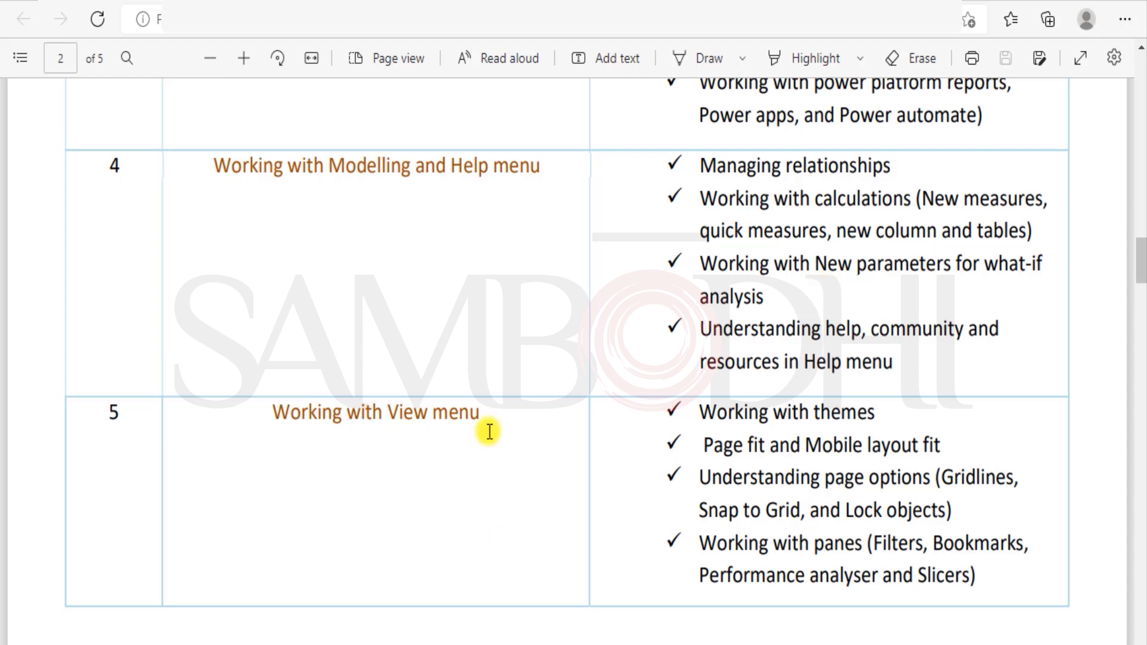
left_click_drag(713, 198, 912, 224)
left_click(944, 212)
left_click_drag(699, 230, 1045, 229)
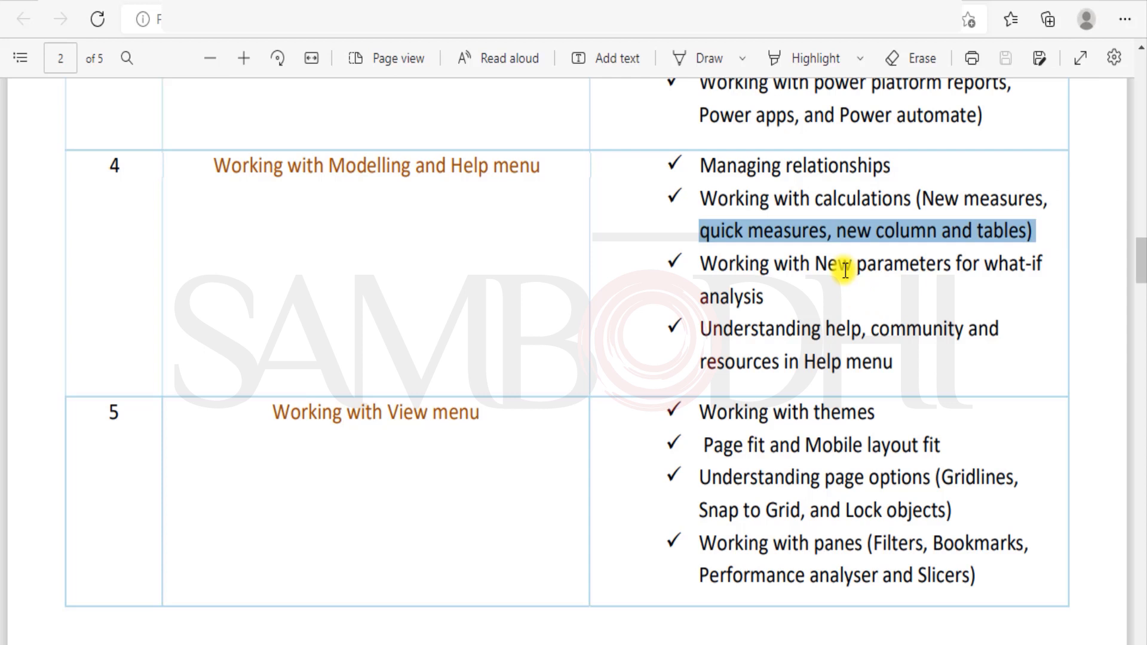
left_click_drag(700, 264, 948, 264)
left_click(839, 301)
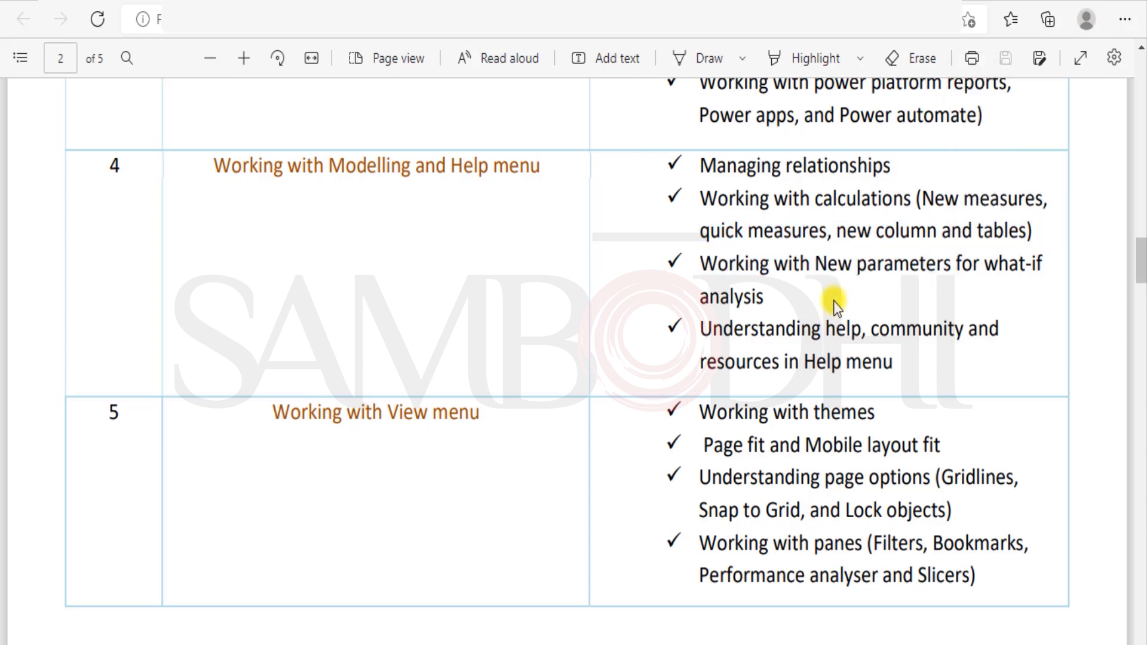
left_click_drag(725, 330, 896, 359)
left_click(731, 384)
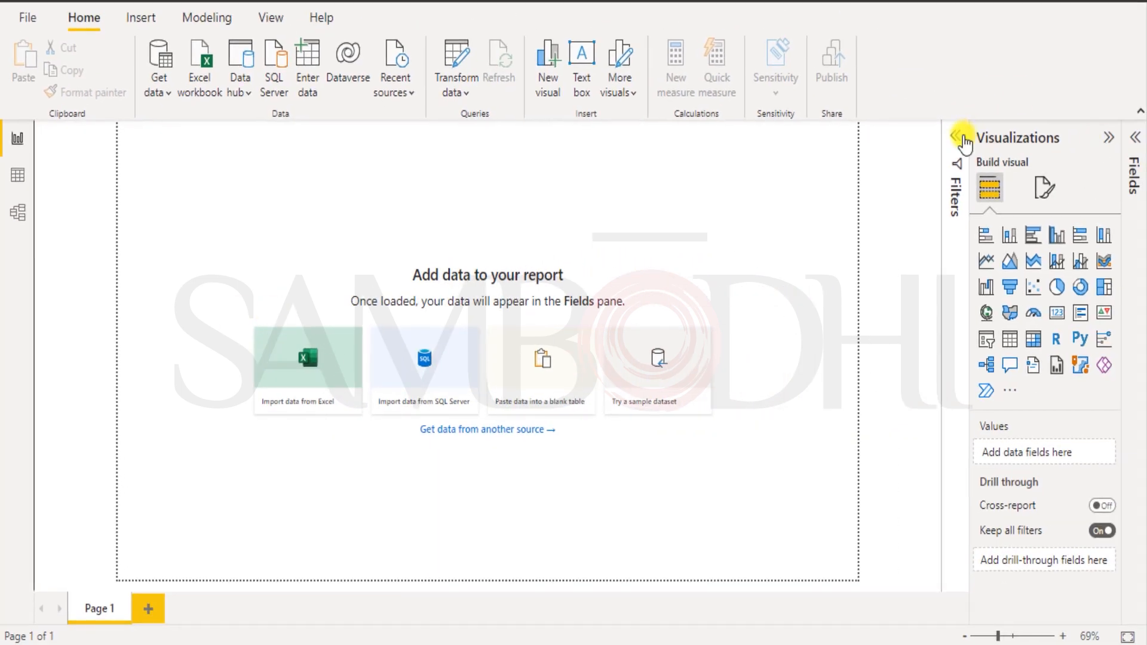
Expand the Fields and Filters panes and add two new report pages.
left_click(1135, 136)
left_click(833, 137)
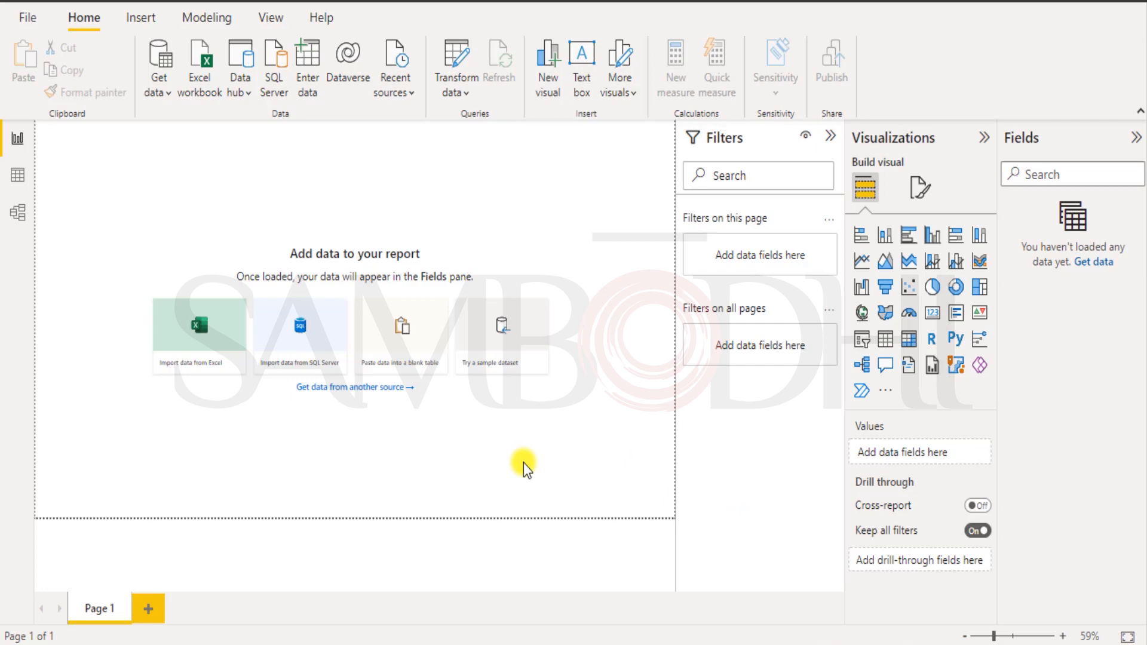
left_click(149, 608)
left_click(210, 608)
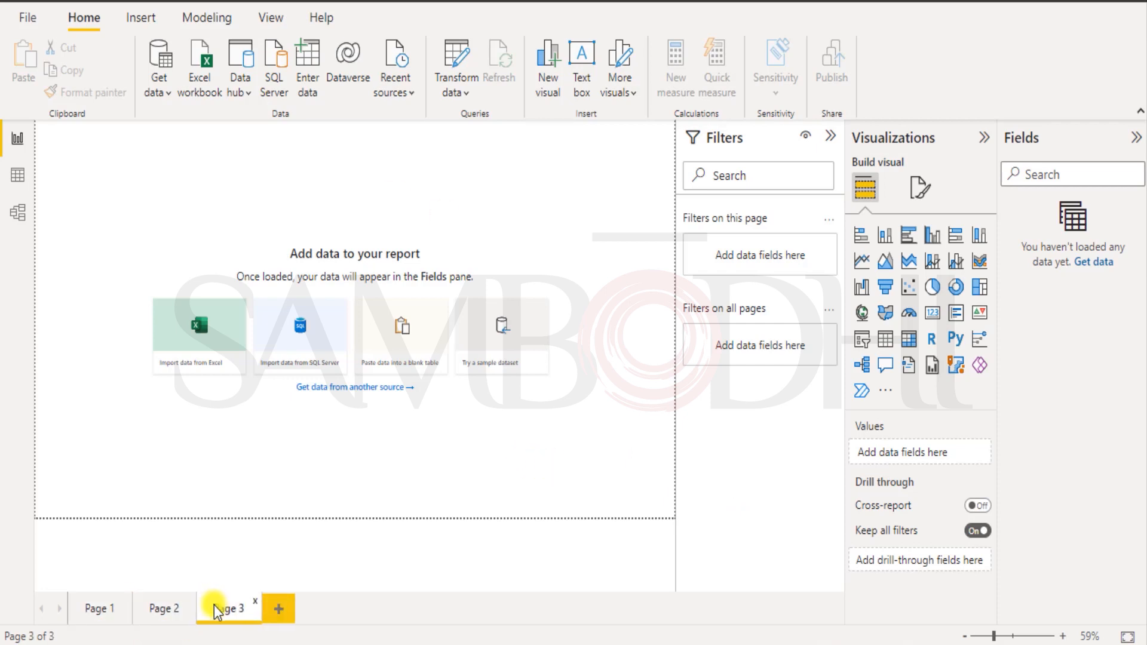
Delete Page 3 and Page 2 so only Page 1 remains, and show the Modeling ribbon.
left_click(254, 600)
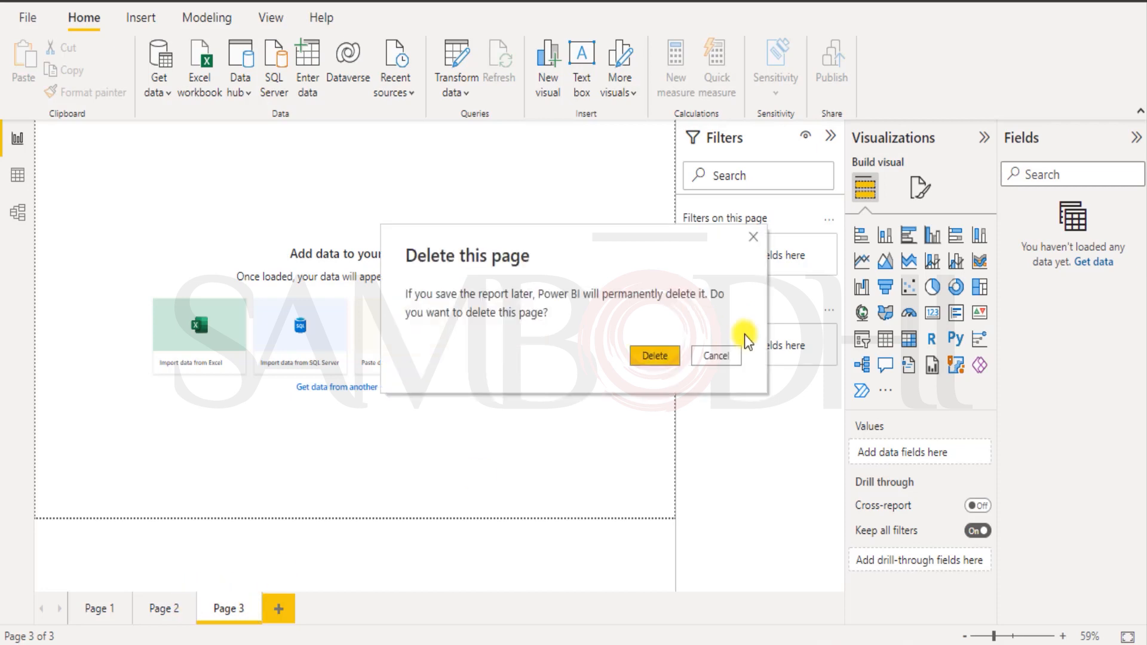
left_click(650, 358)
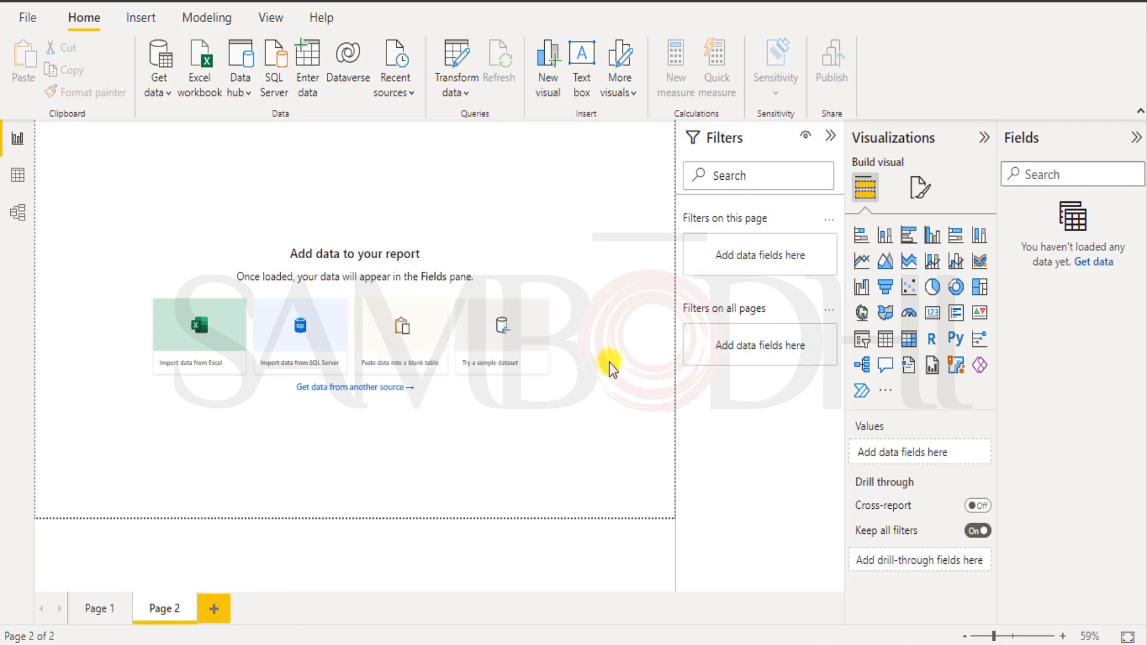
left_click(190, 605)
left_click(651, 356)
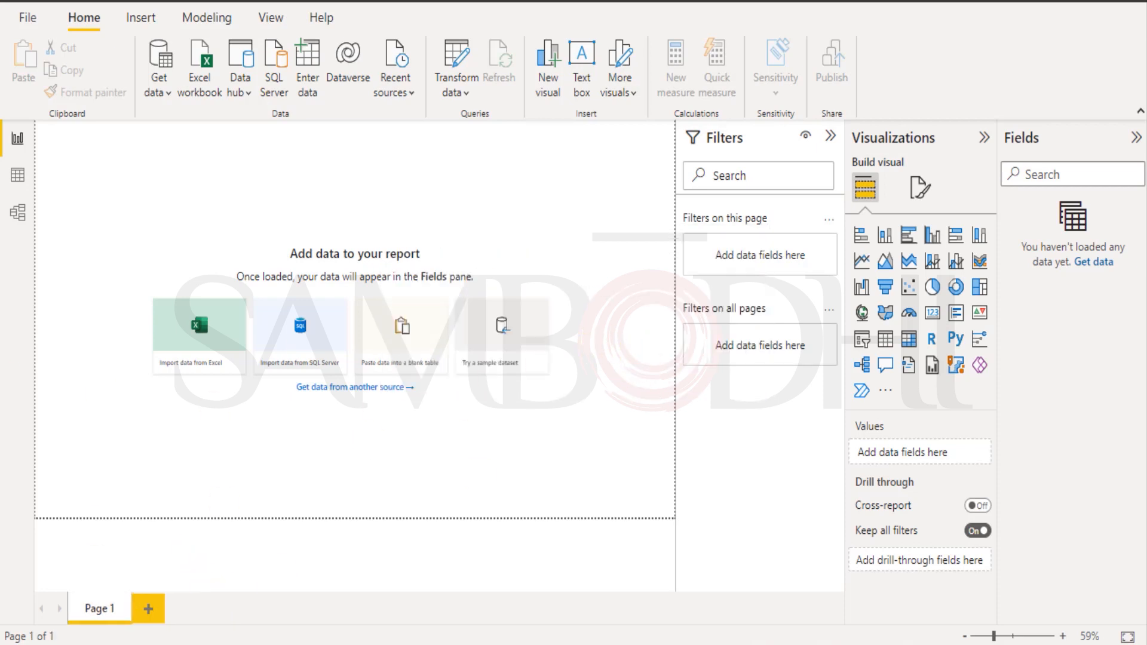
left_click(200, 17)
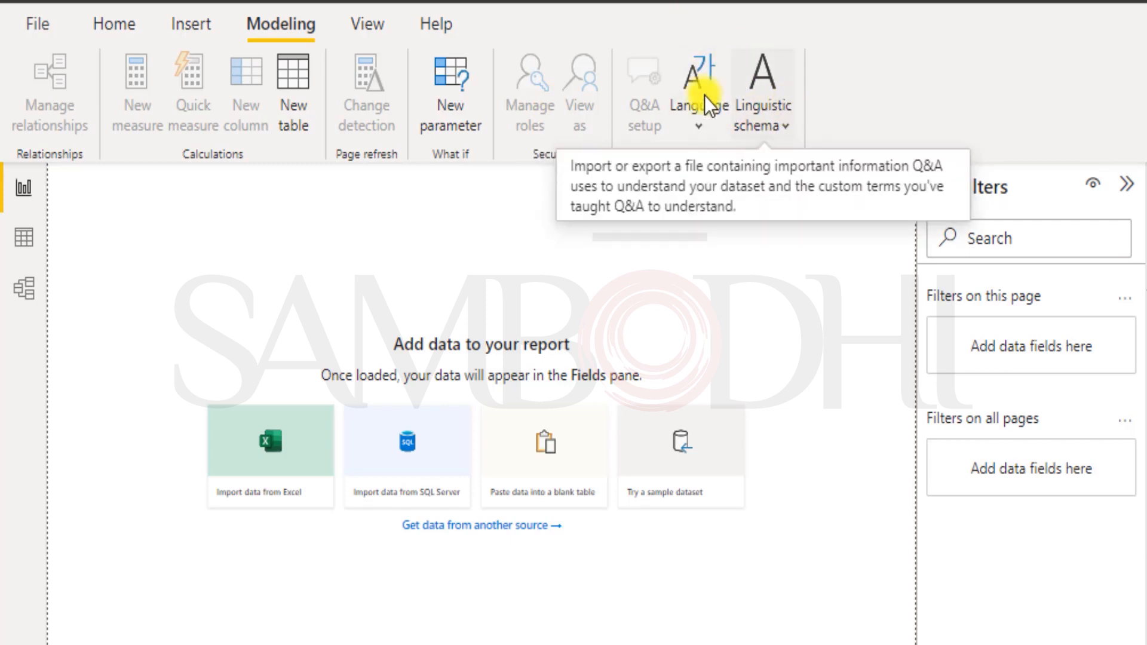
left_click(706, 122)
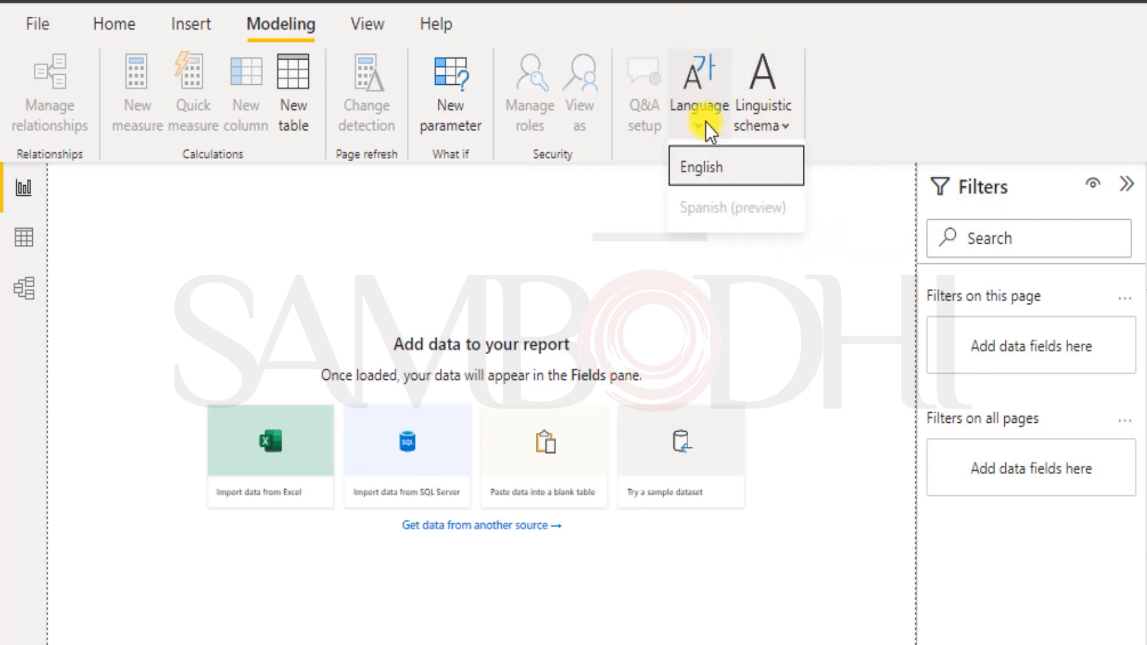
left_click(715, 169)
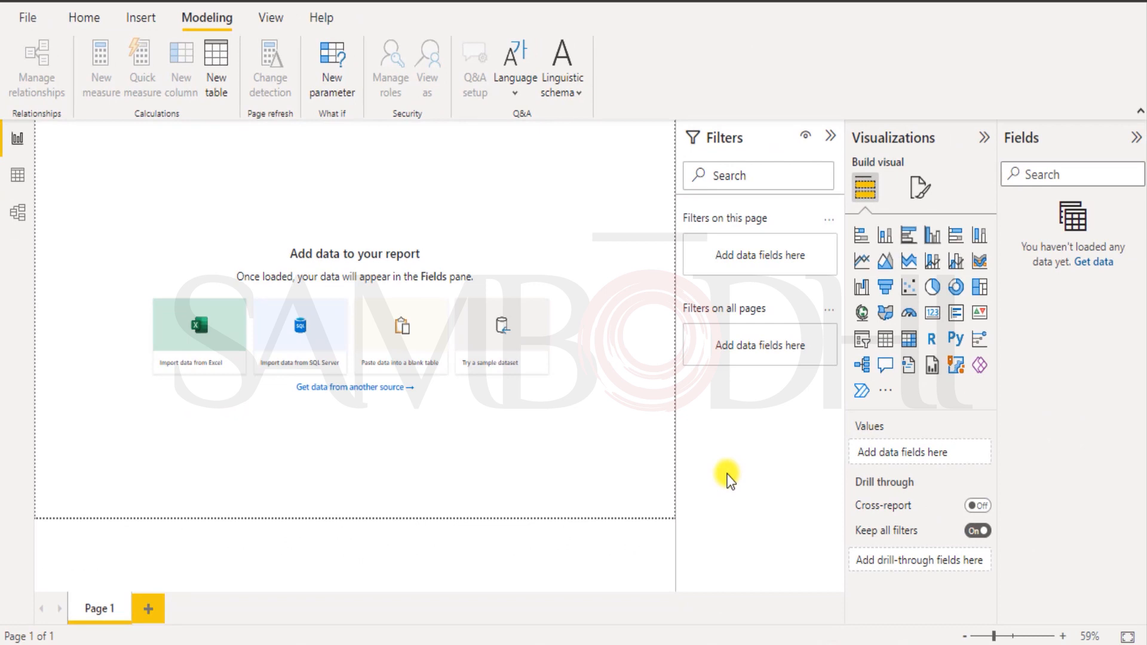
Start an Excel import and open the financials.xlsx workbook.
left_click(197, 325)
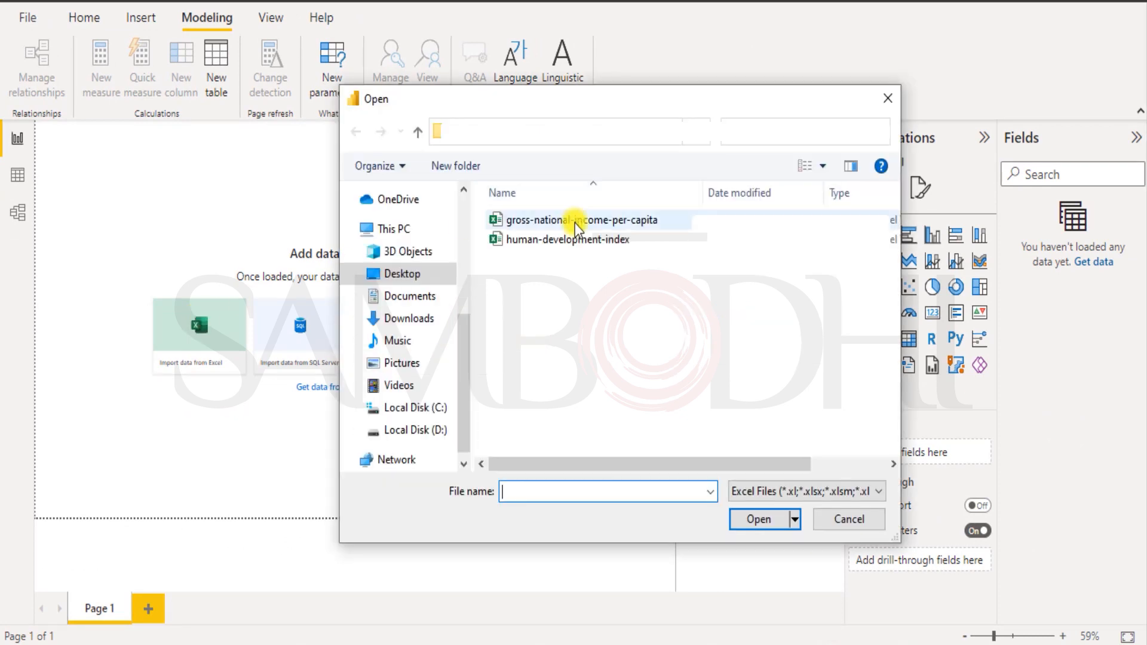
left_click(483, 132)
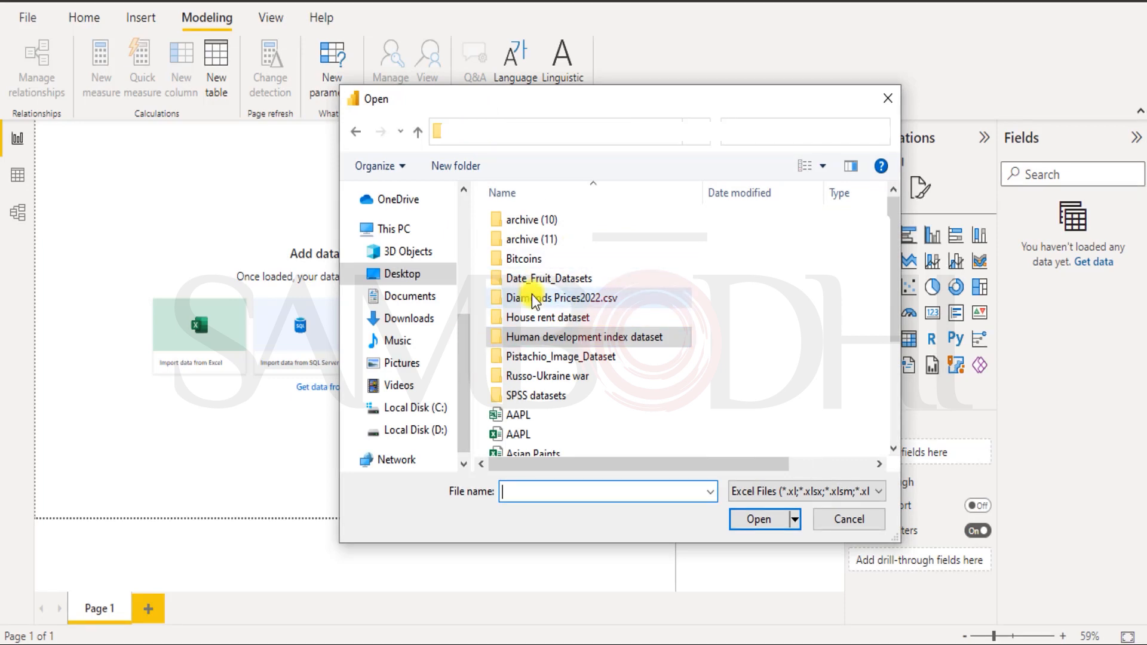
scroll(532, 295, "down", 3)
left_click(525, 366)
left_click(758, 519)
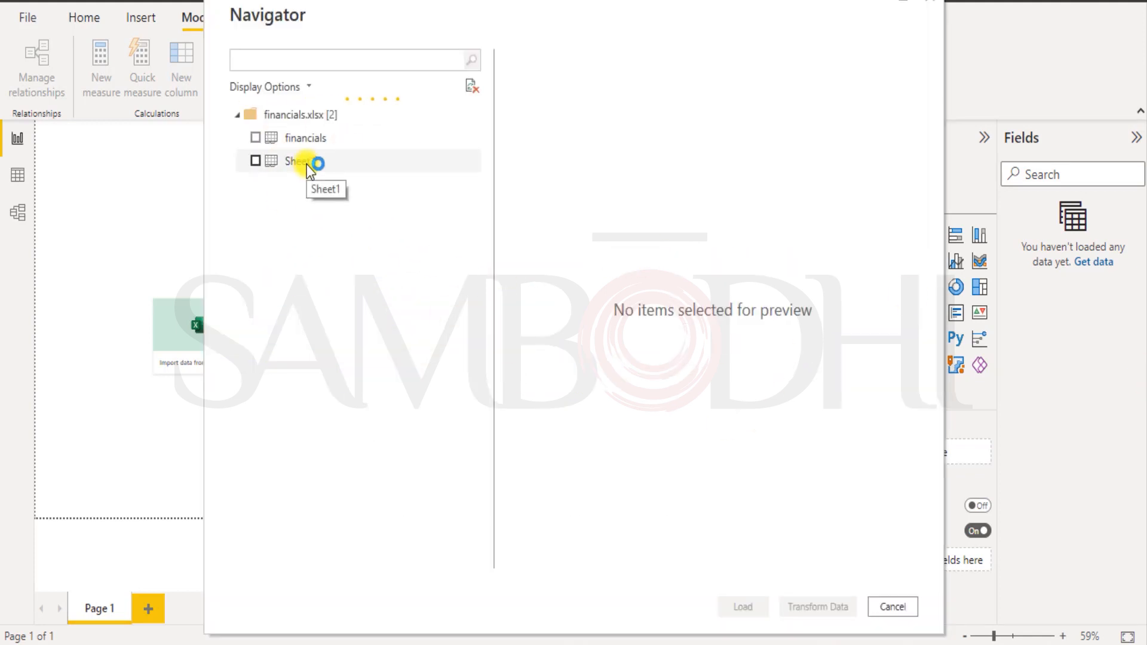
In Navigator, tick the financials table, leave the empty Sheet1 unticked, and load it.
left_click(256, 139)
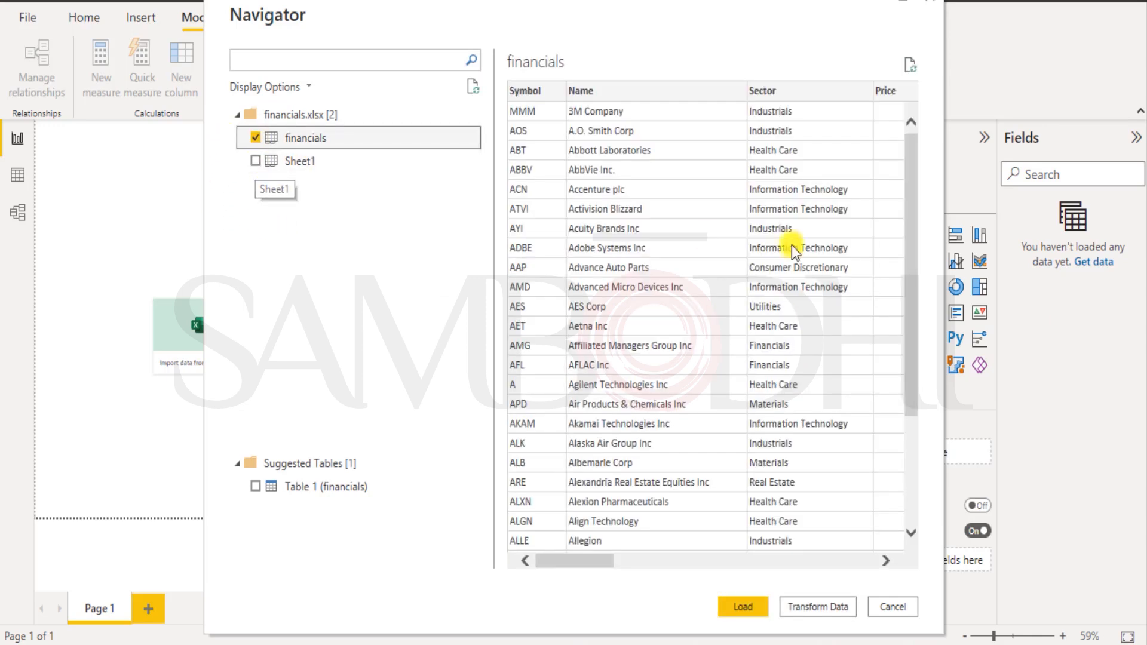
left_click_drag(561, 564, 916, 537)
left_click(573, 561)
left_click(574, 561)
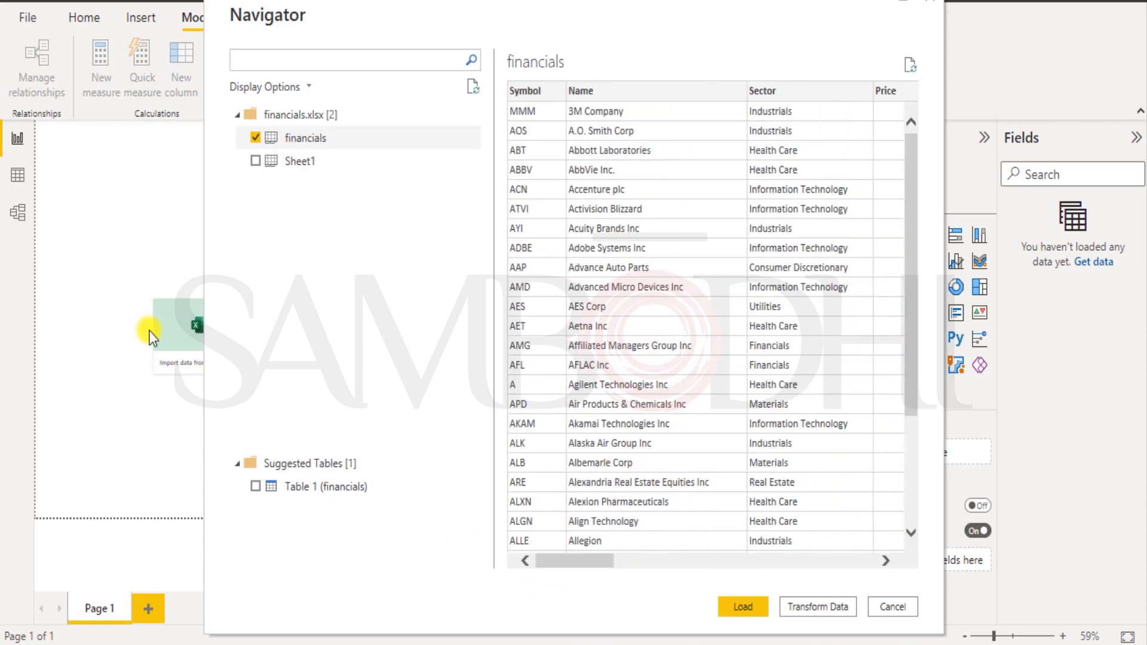
left_click(262, 164)
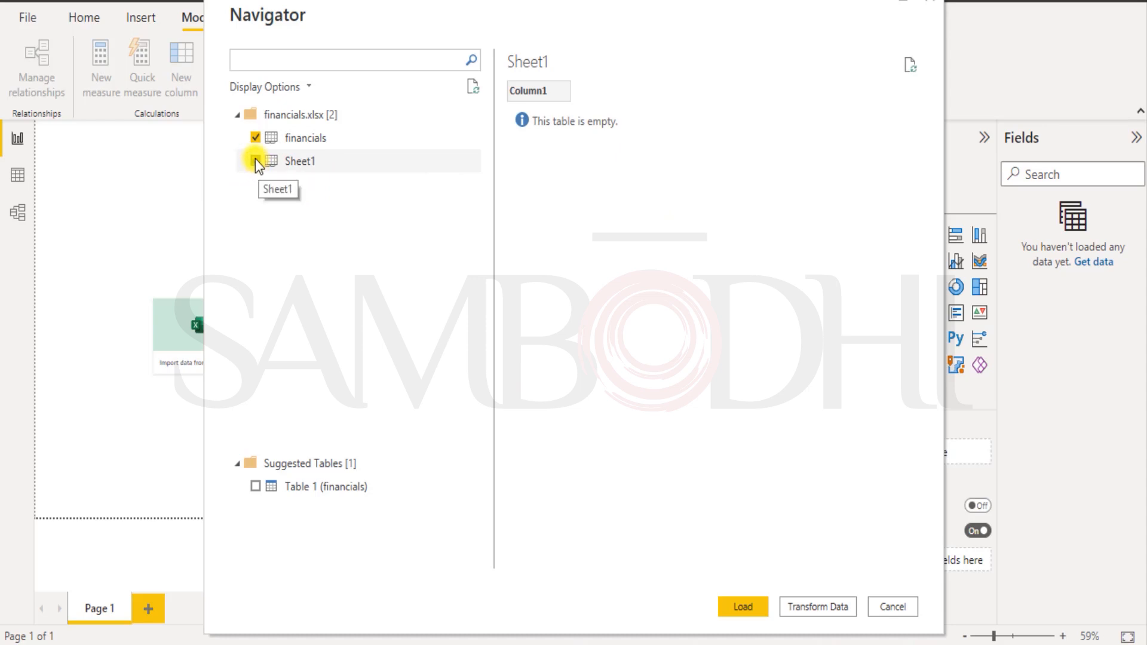
left_click(256, 160)
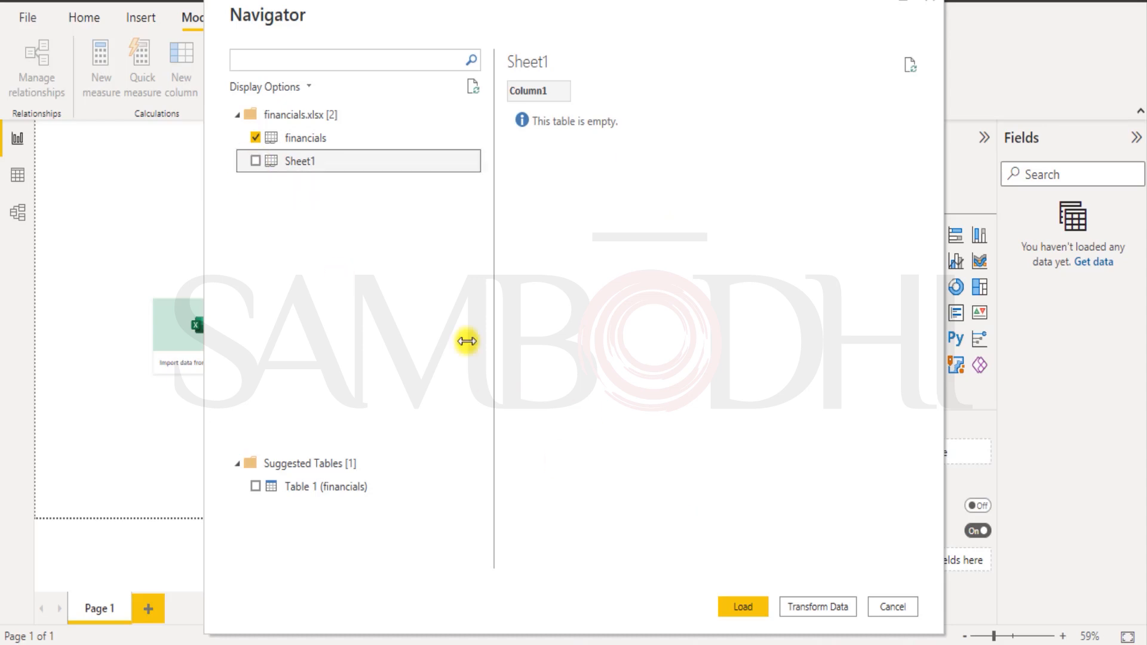
left_click(744, 603)
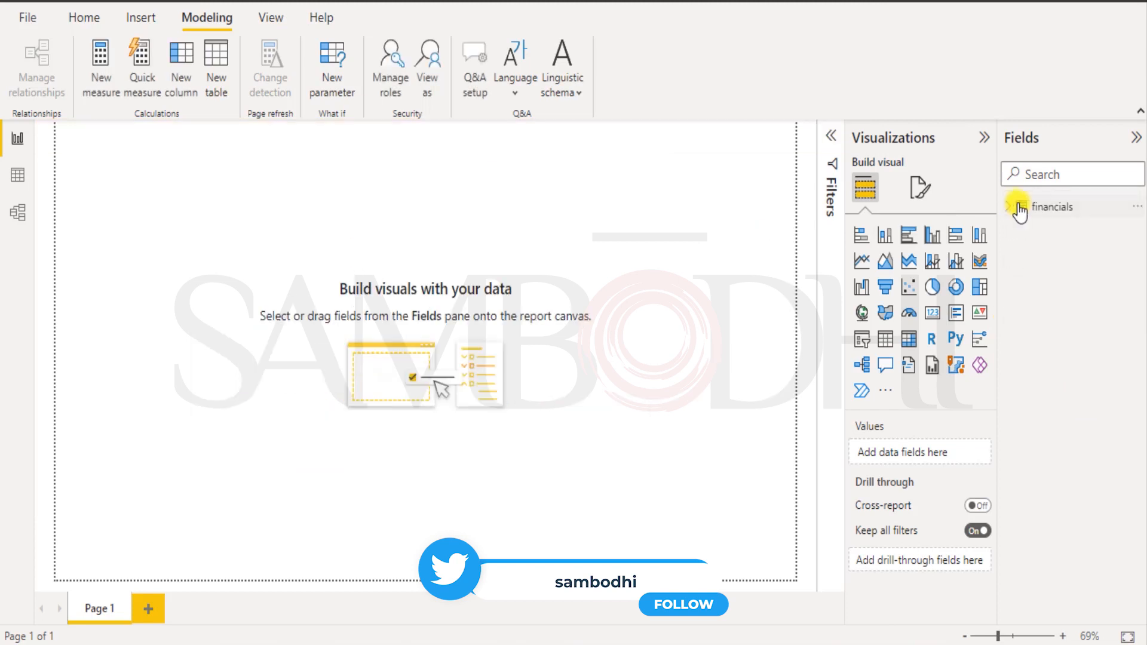
Expand financials and inspect the Column14–16, Name, Sector, SEC Filings and Symbol fields.
left_click(1009, 207)
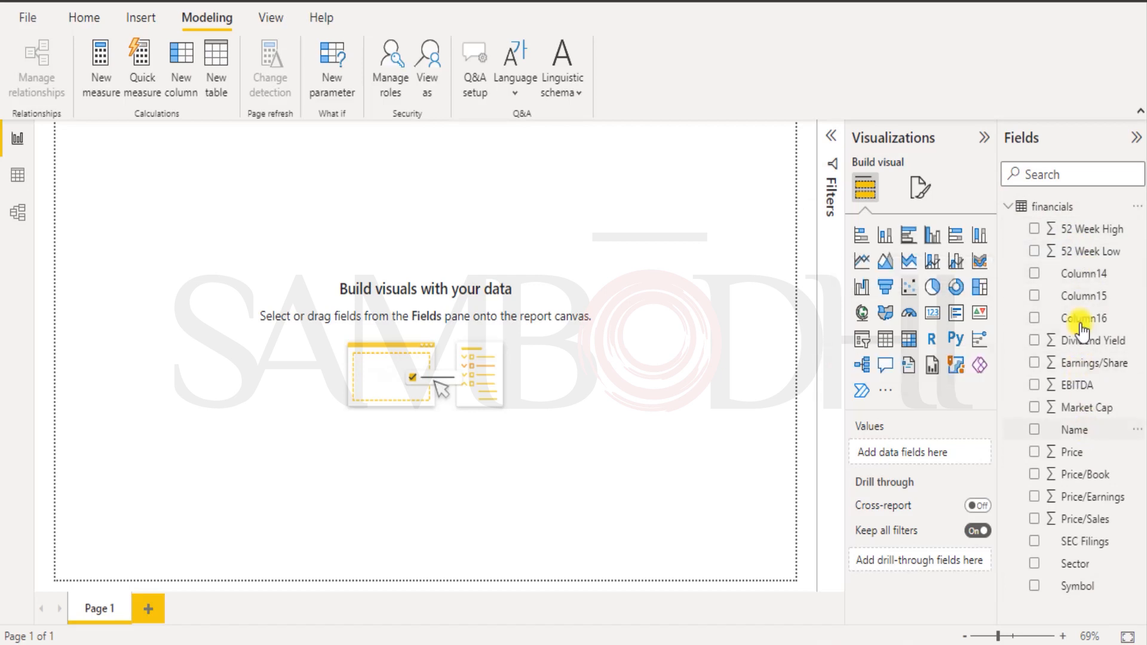
left_click(1073, 282)
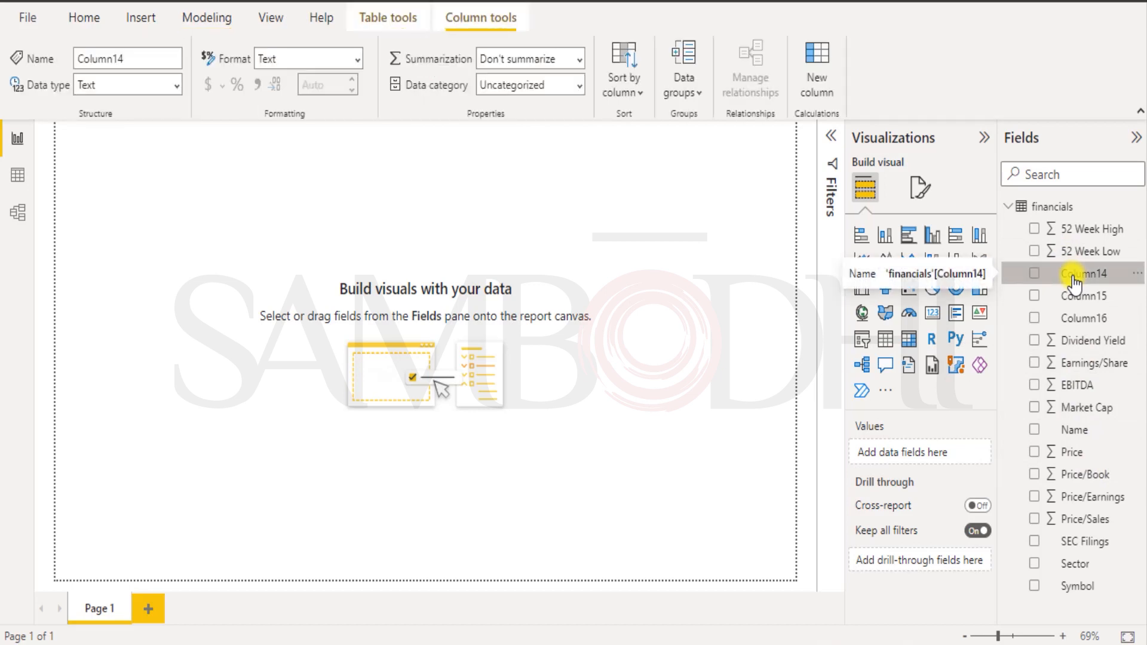
left_click(1087, 298)
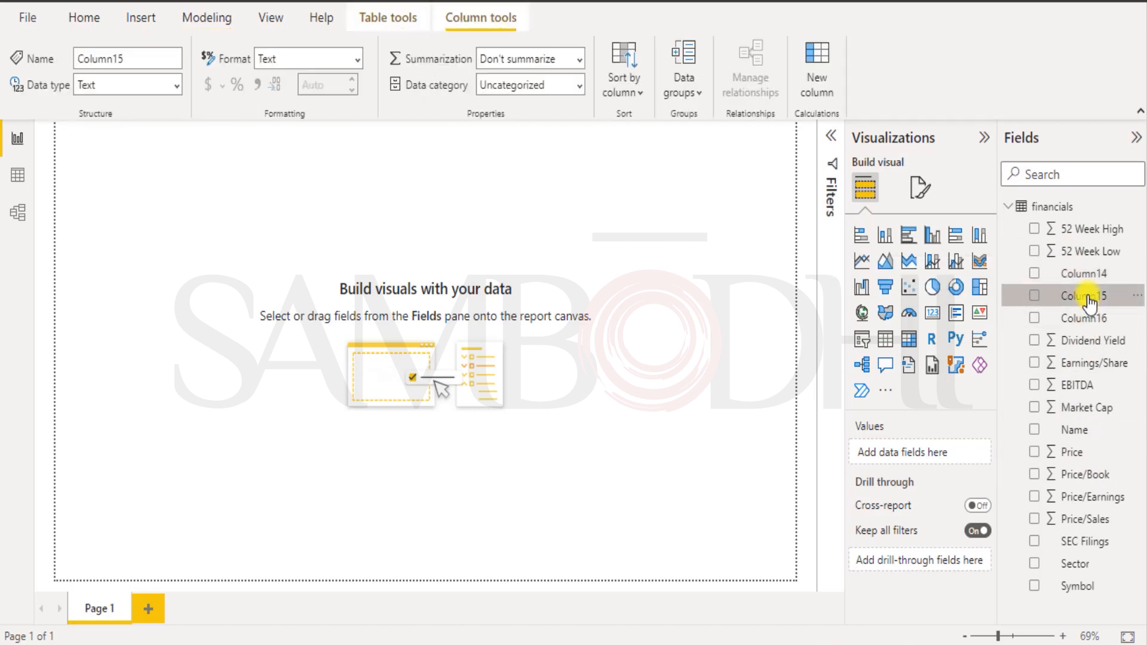
left_click(1081, 319)
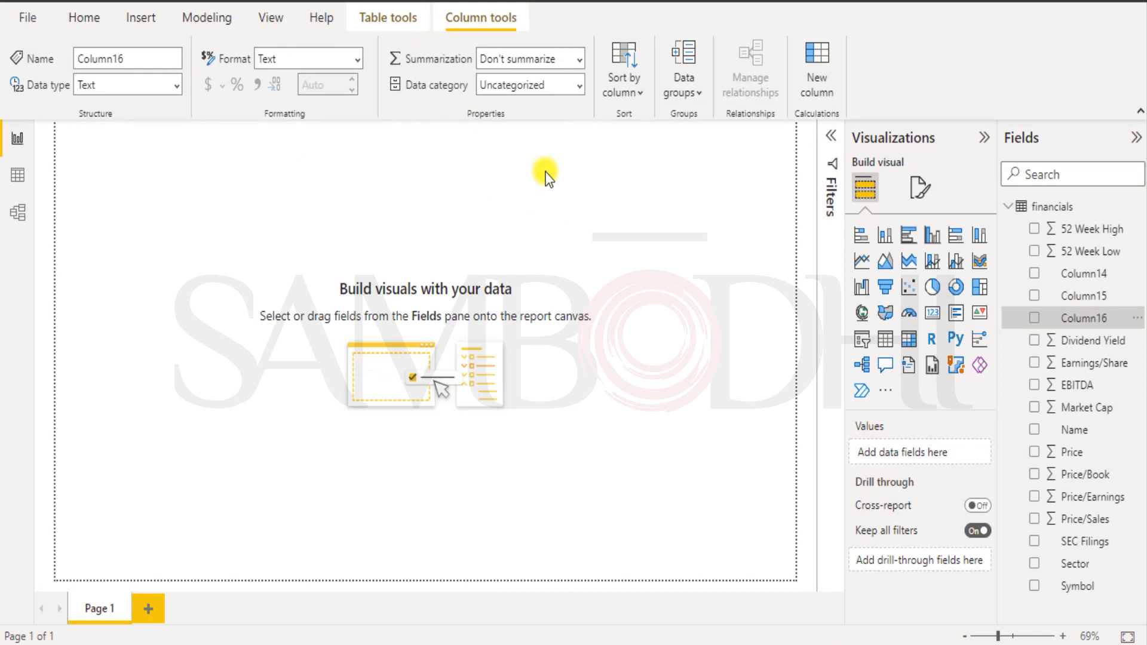
left_click(1074, 432)
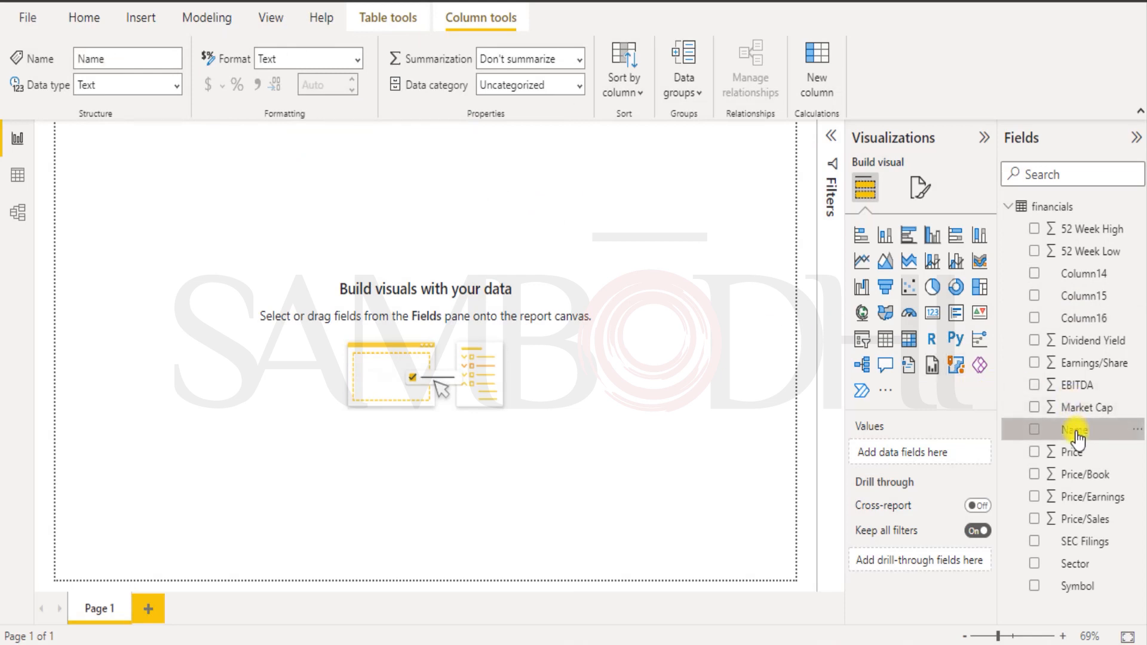
left_click(1074, 564)
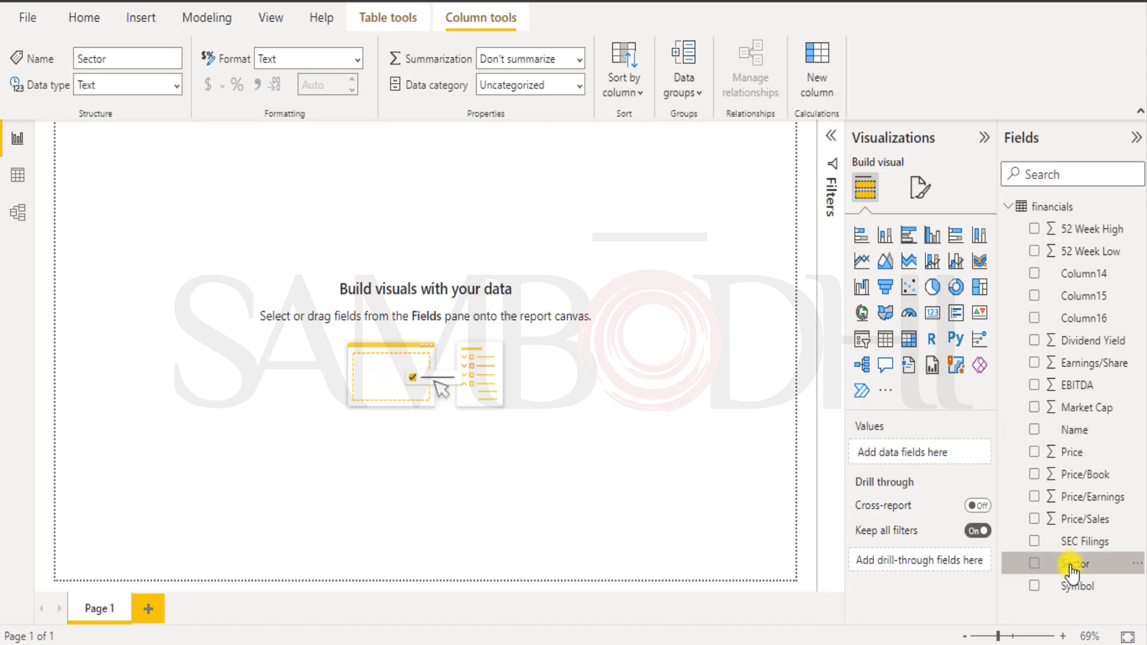
left_click(1074, 541)
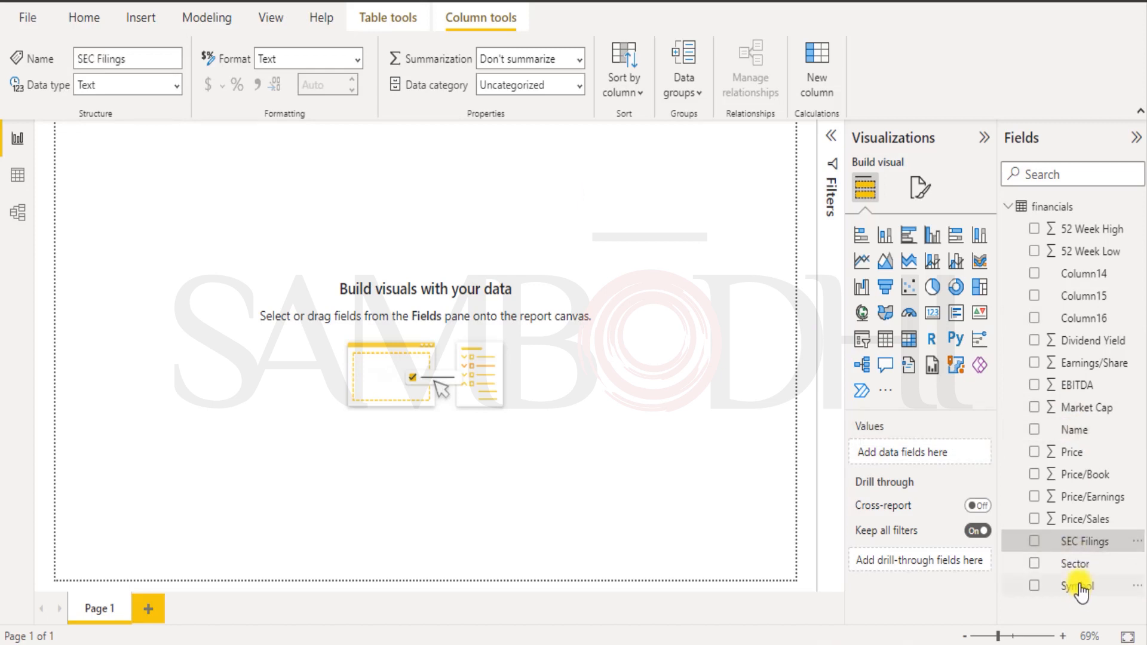
left_click(1075, 586)
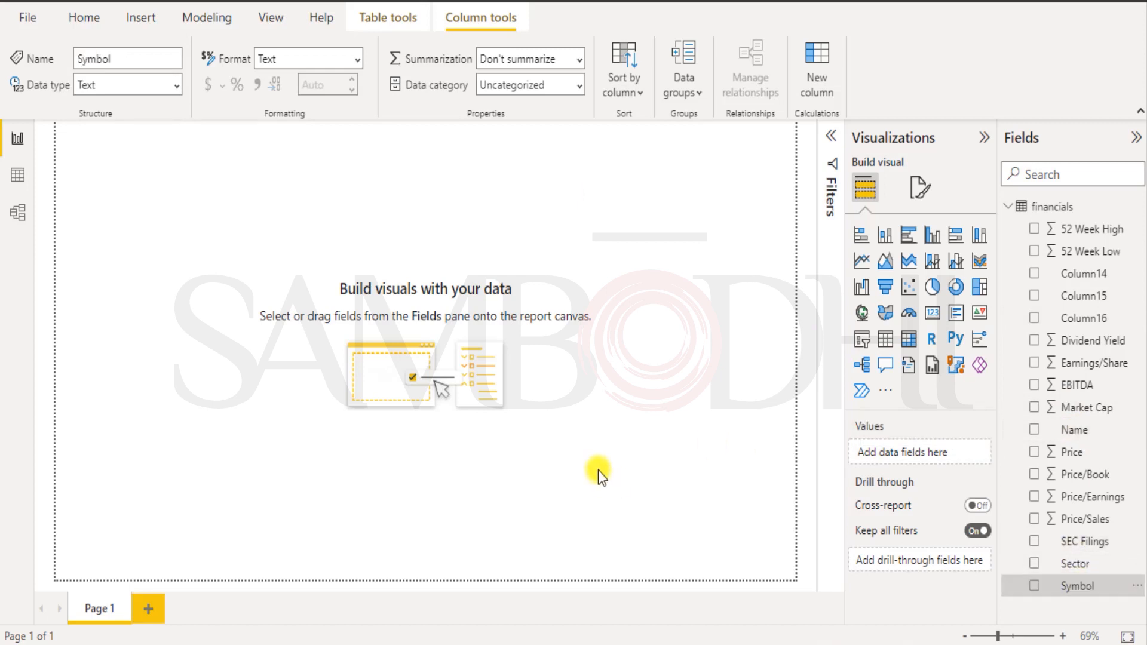
left_click(452, 644)
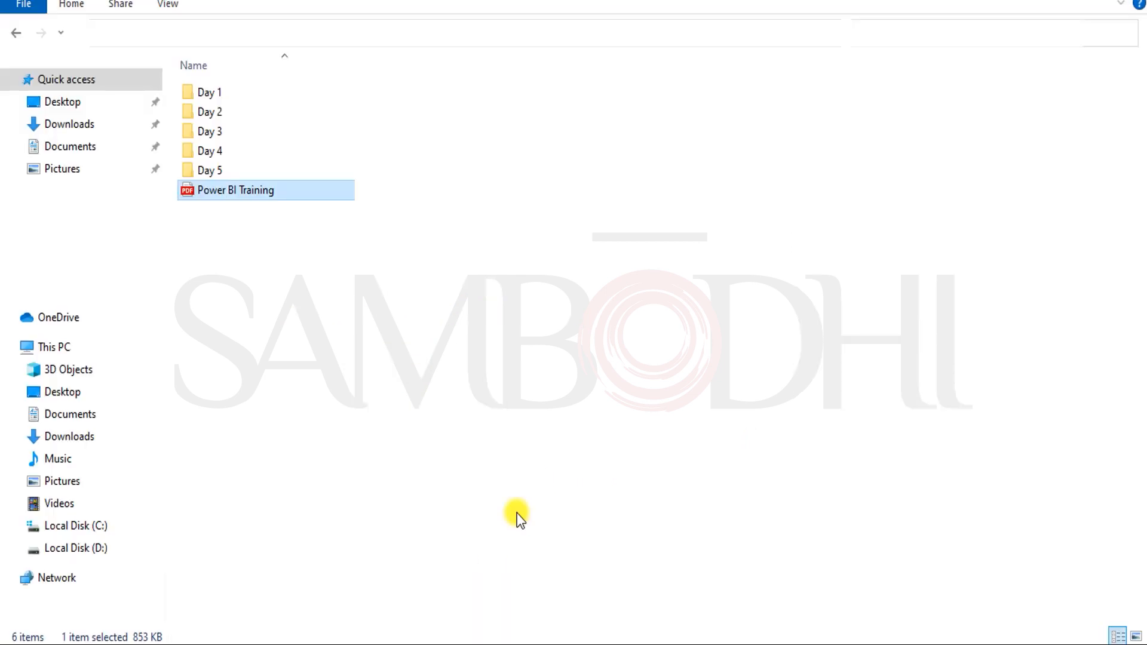
Open the financials workbook from the Desktop folder in Excel.
left_click(67, 103)
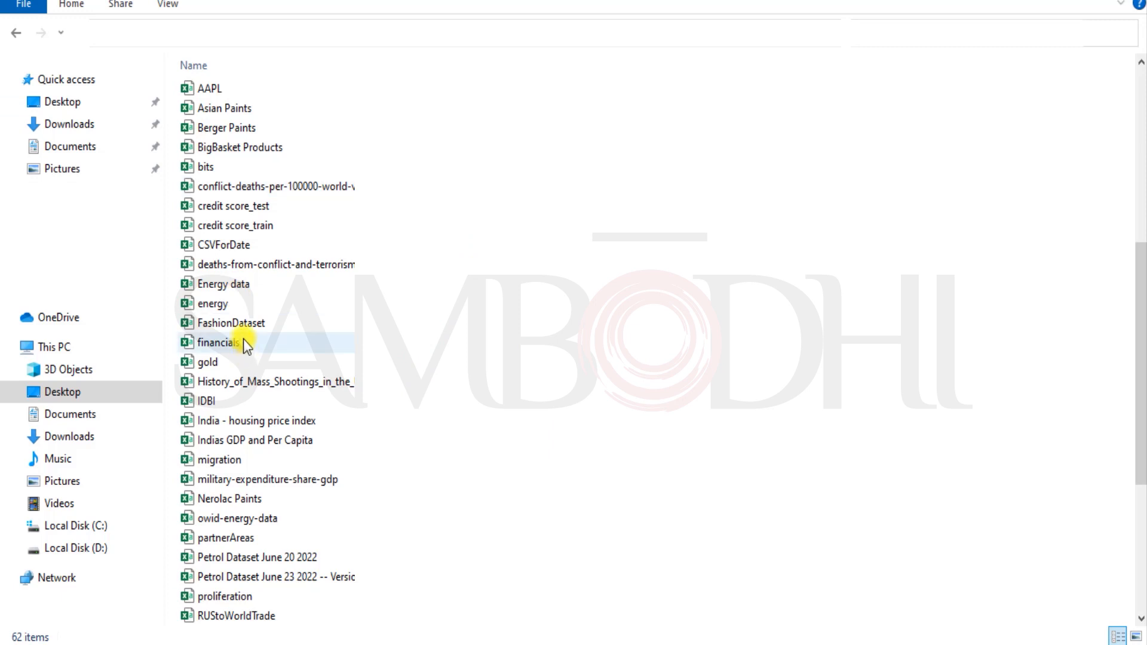
double_click(242, 338)
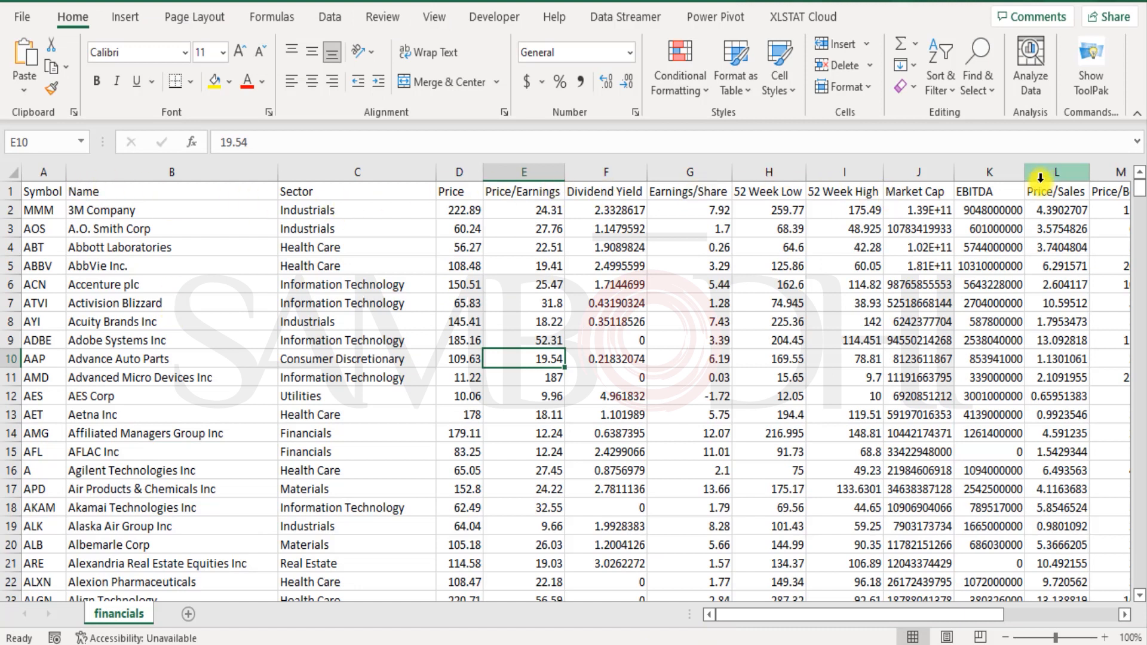
left_click(1070, 194)
left_click(1104, 195)
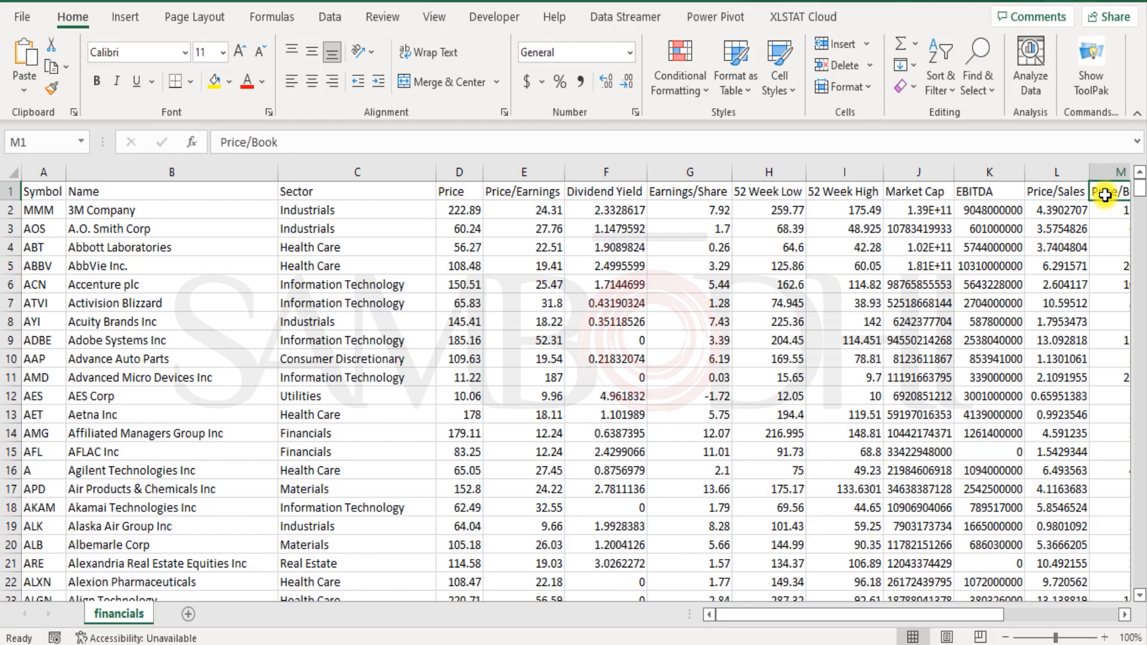
key("Right")
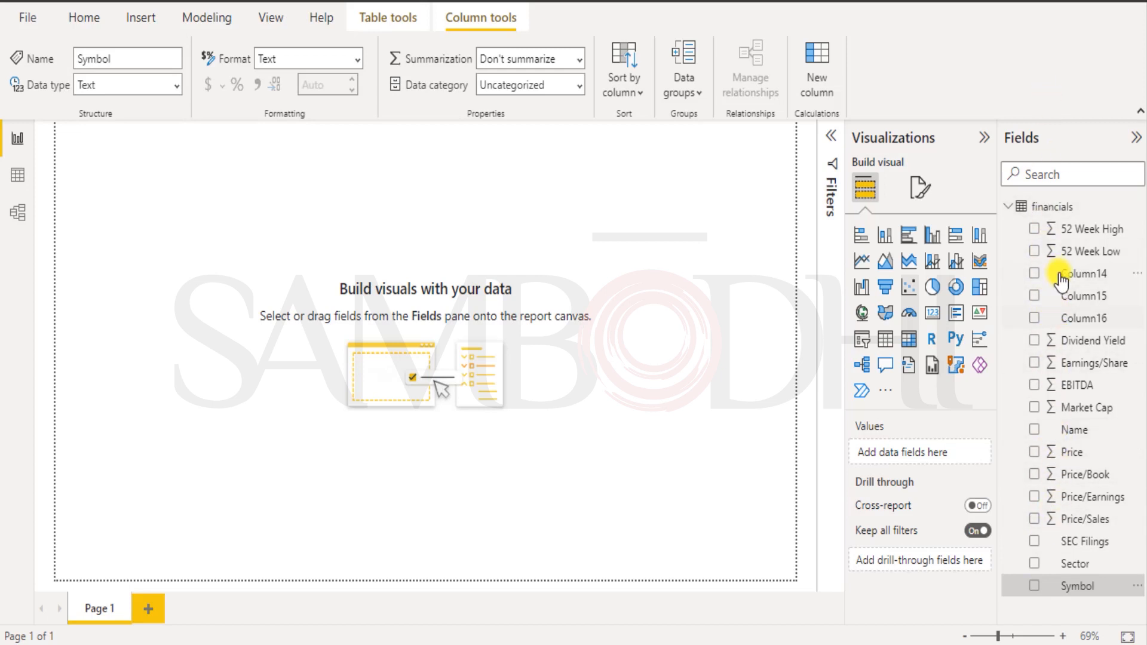
Delete the empty Column14, Column15 and Column16 fields from the financials model.
left_click(1034, 320)
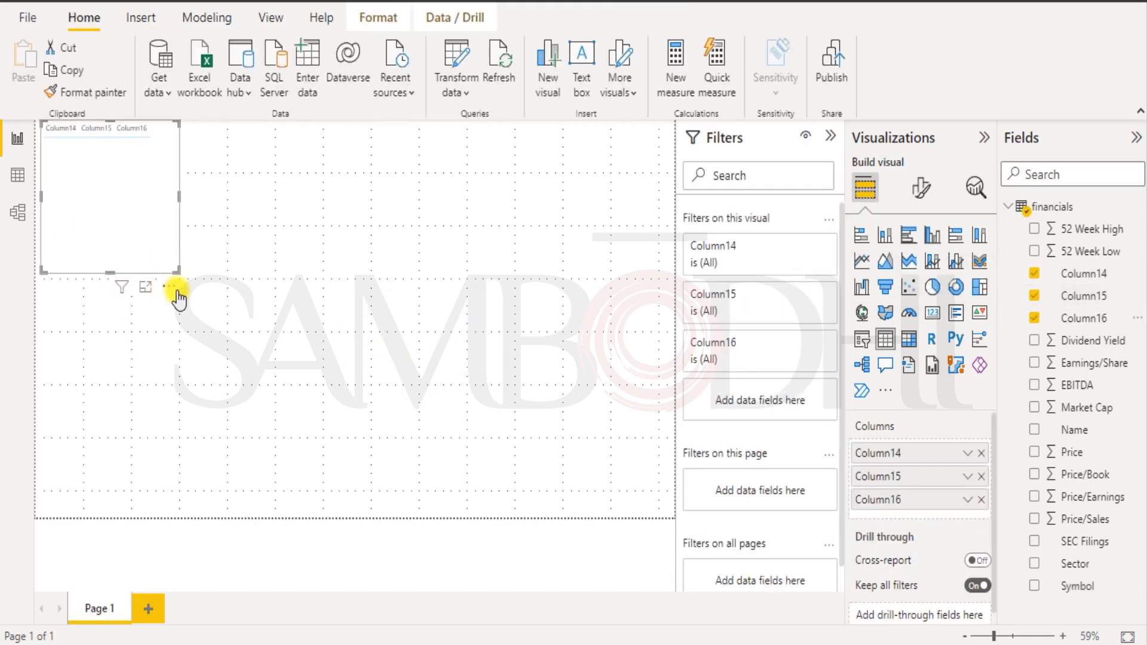
left_click(1135, 281)
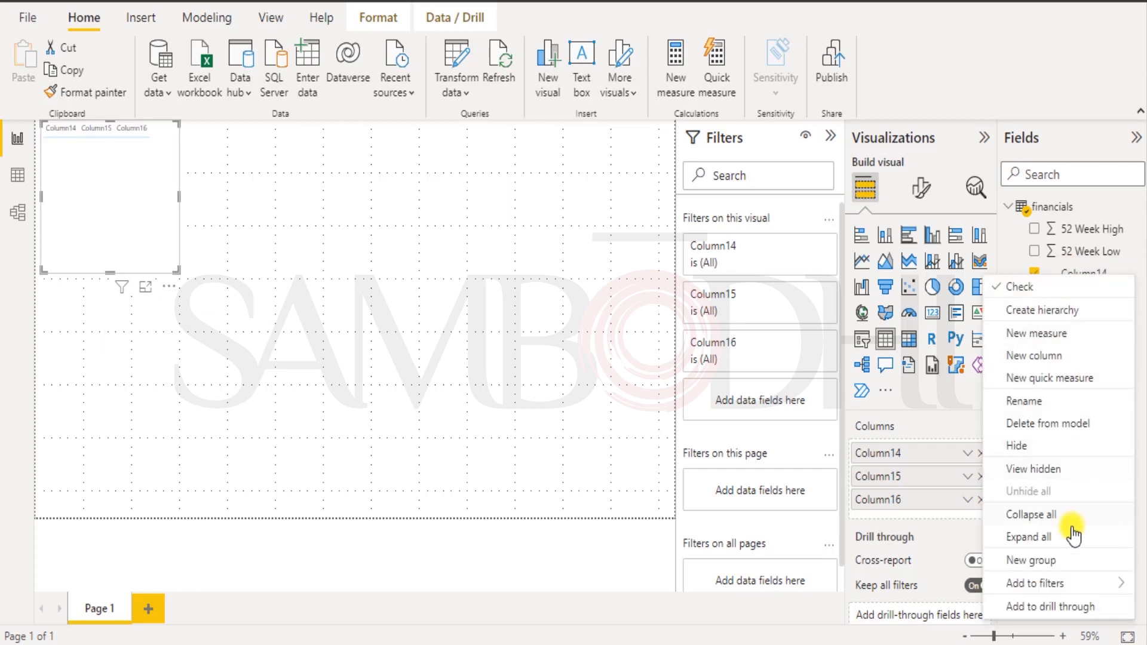
left_click(1044, 426)
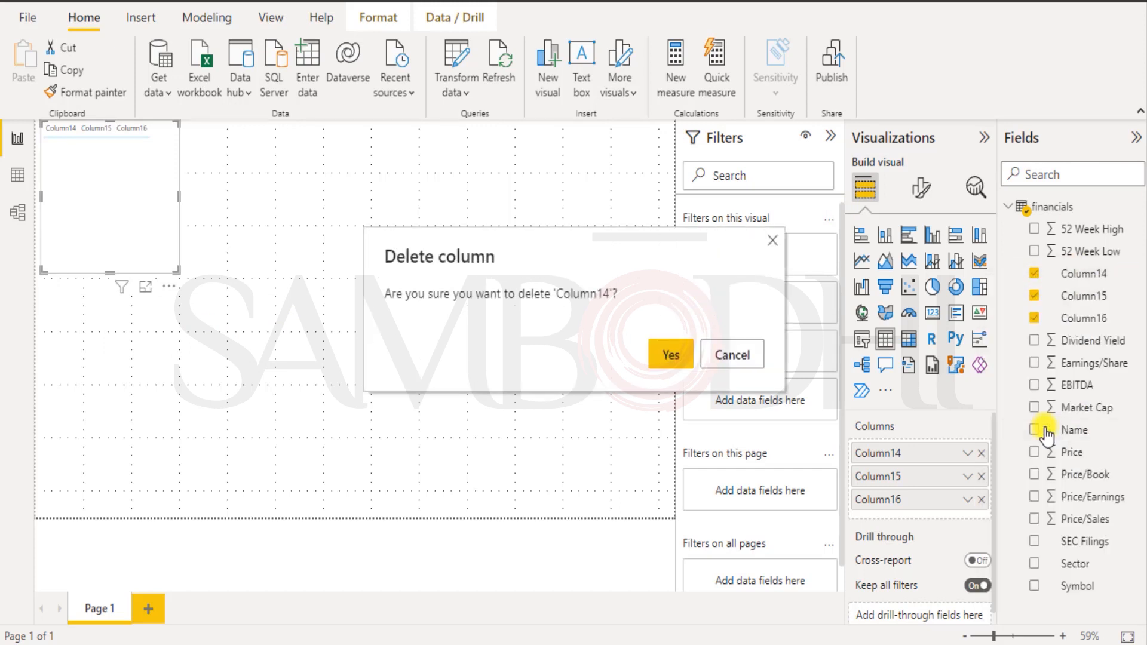
left_click(677, 368)
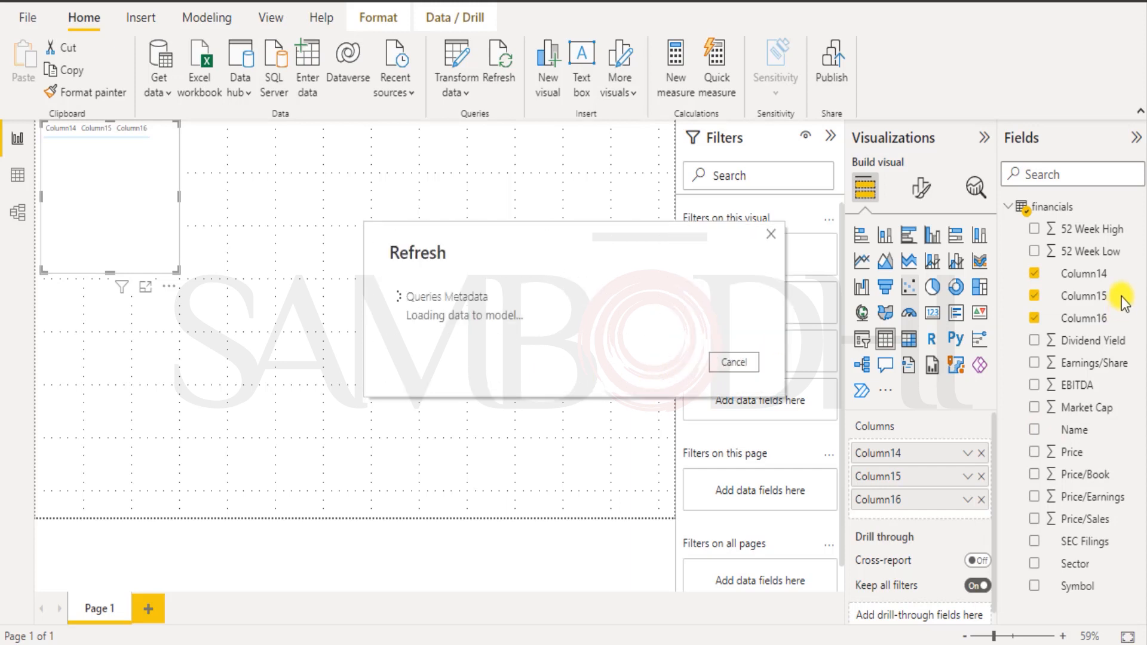
left_click(1137, 273)
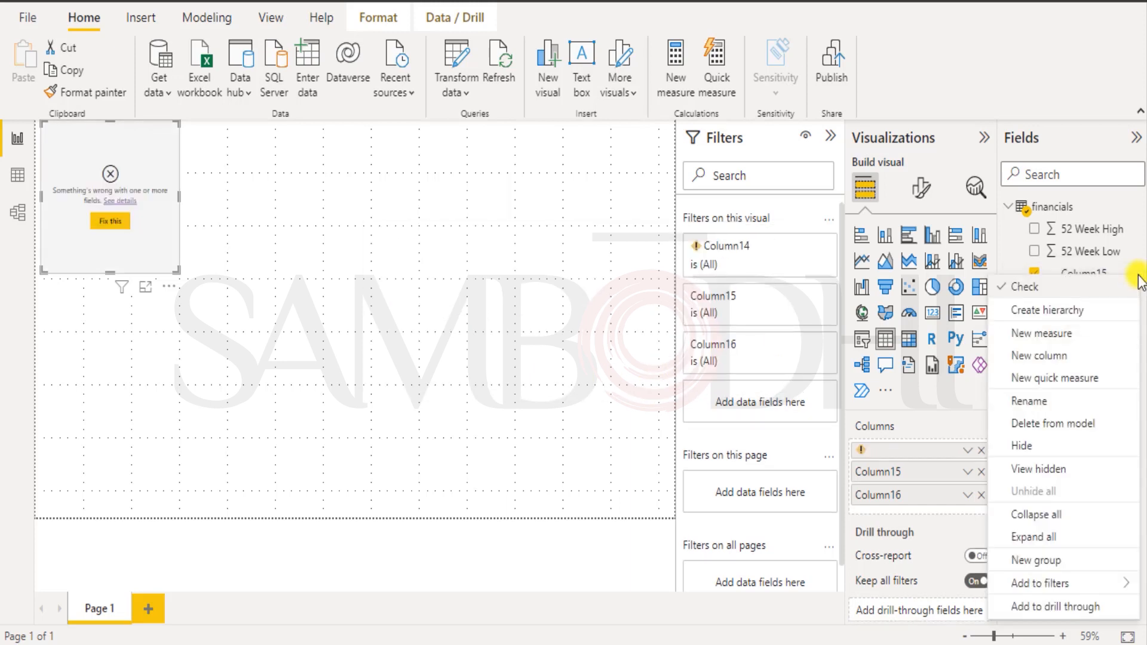
left_click(1055, 426)
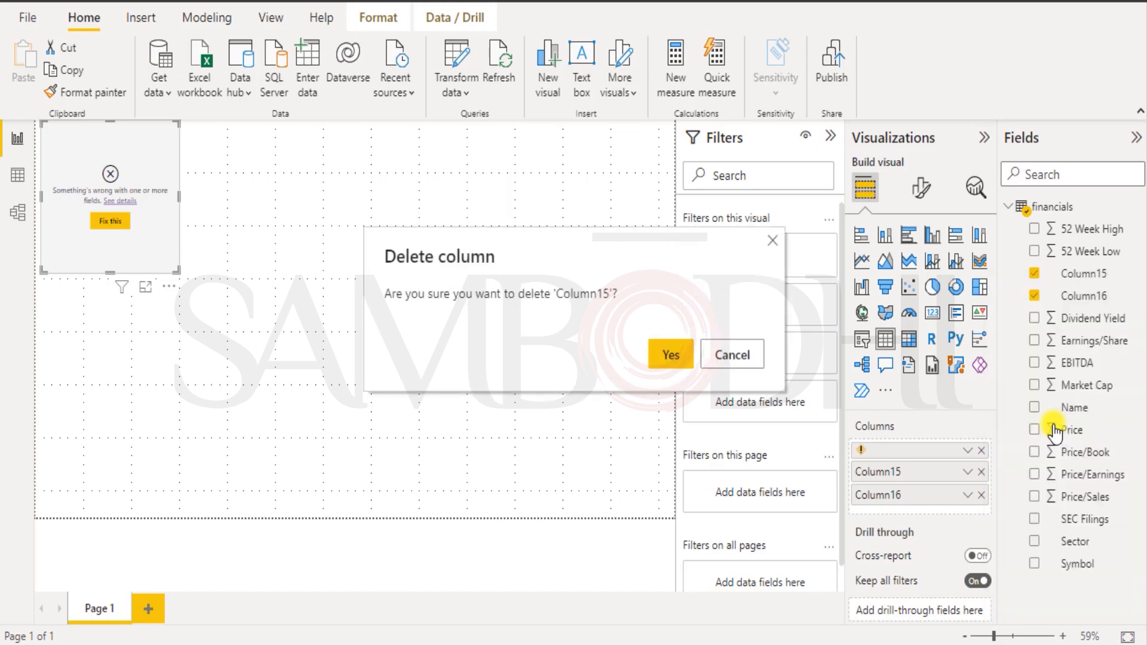
left_click(671, 354)
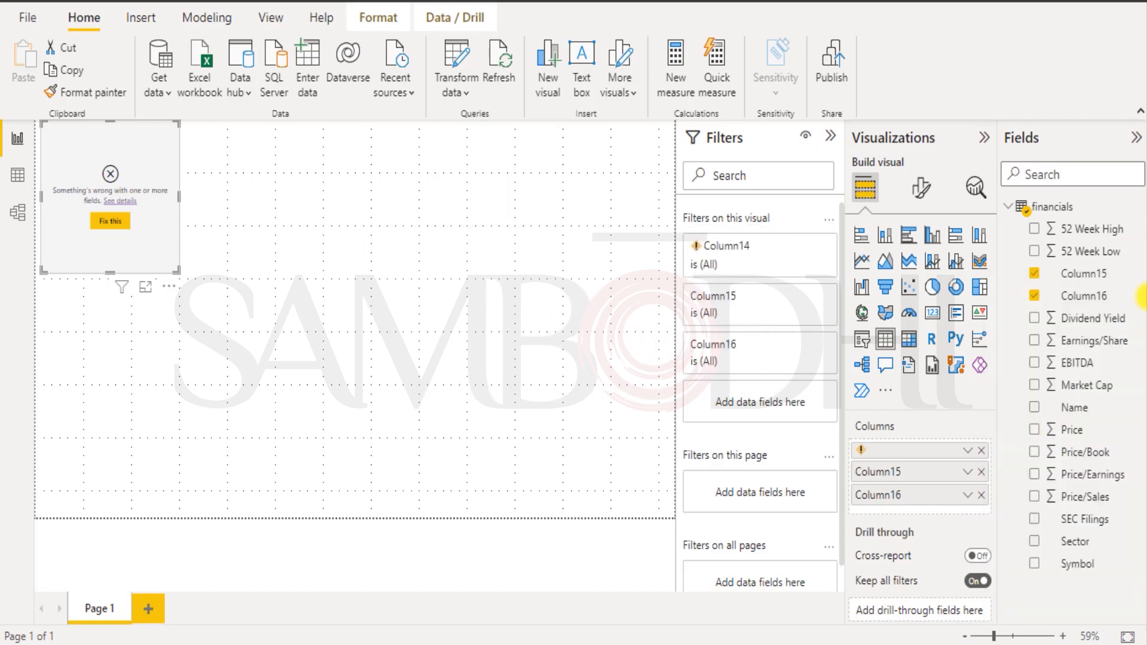
left_click(1137, 295)
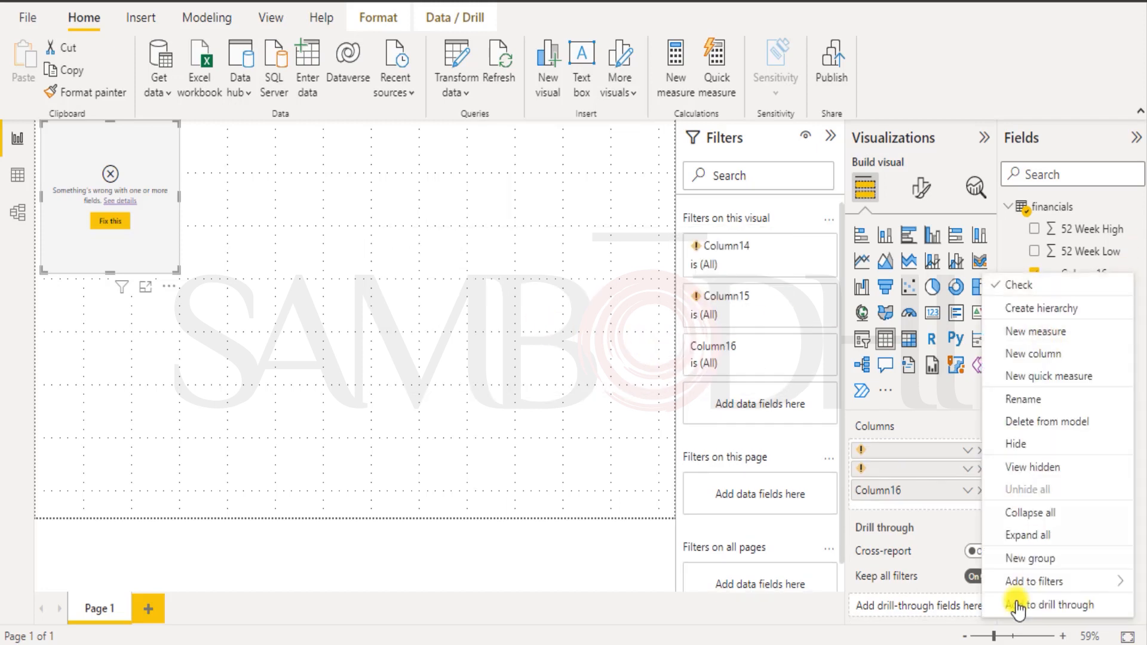
left_click(1033, 421)
left_click(670, 354)
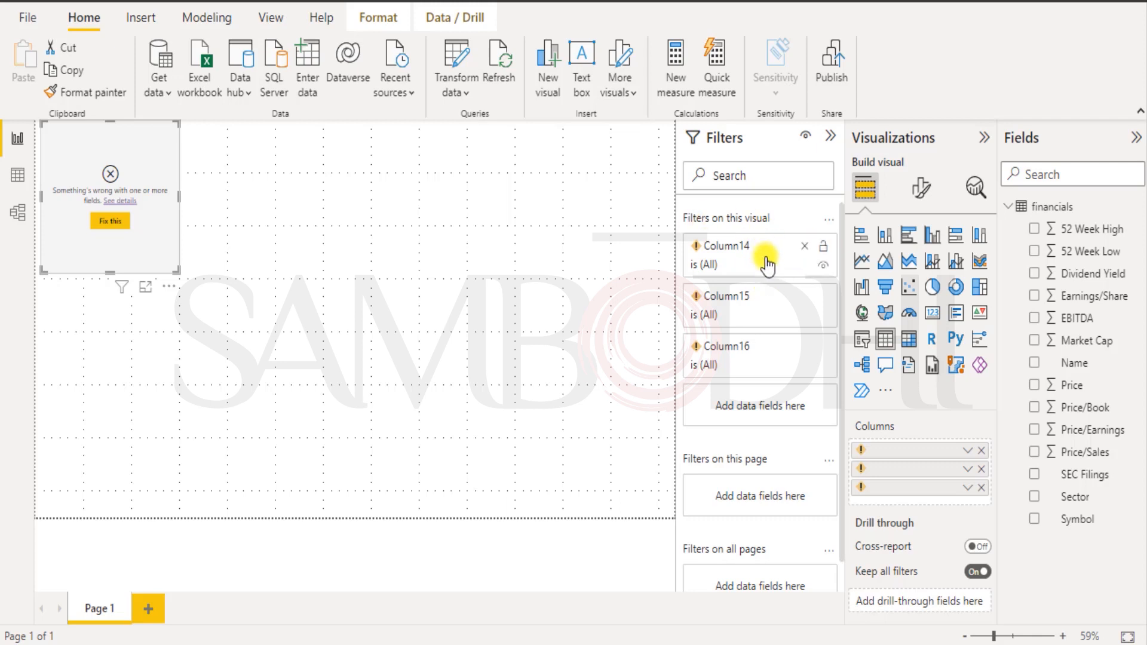
Remove the three broken filters and fields from the table visual, then delete the empty visual.
left_click(804, 246)
left_click(804, 246)
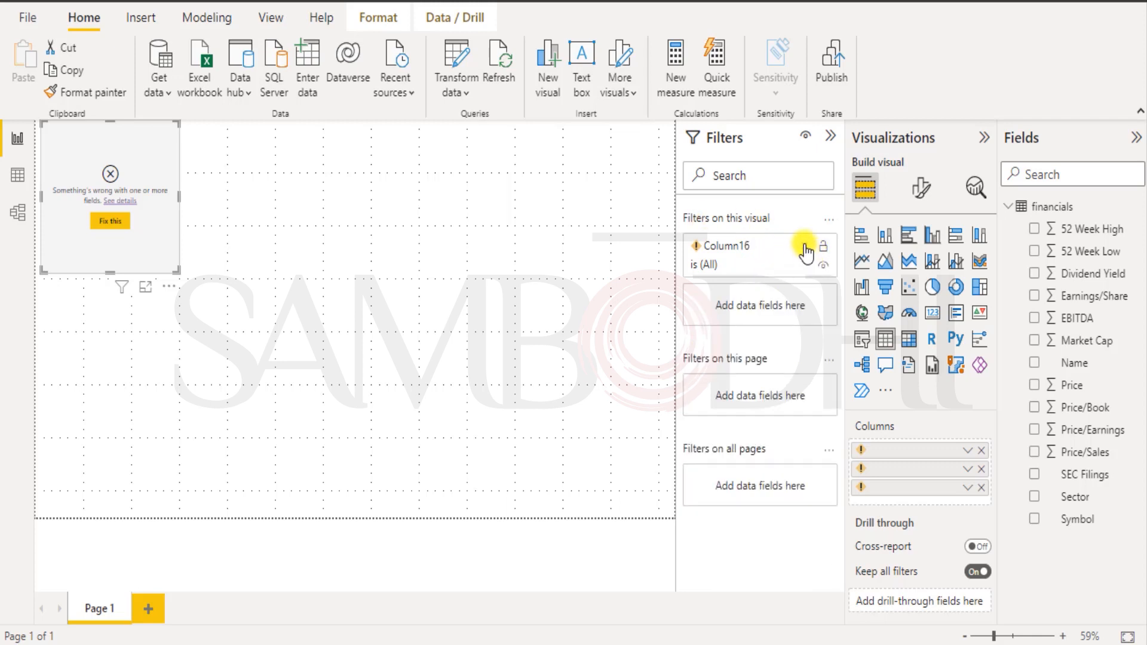
left_click(805, 246)
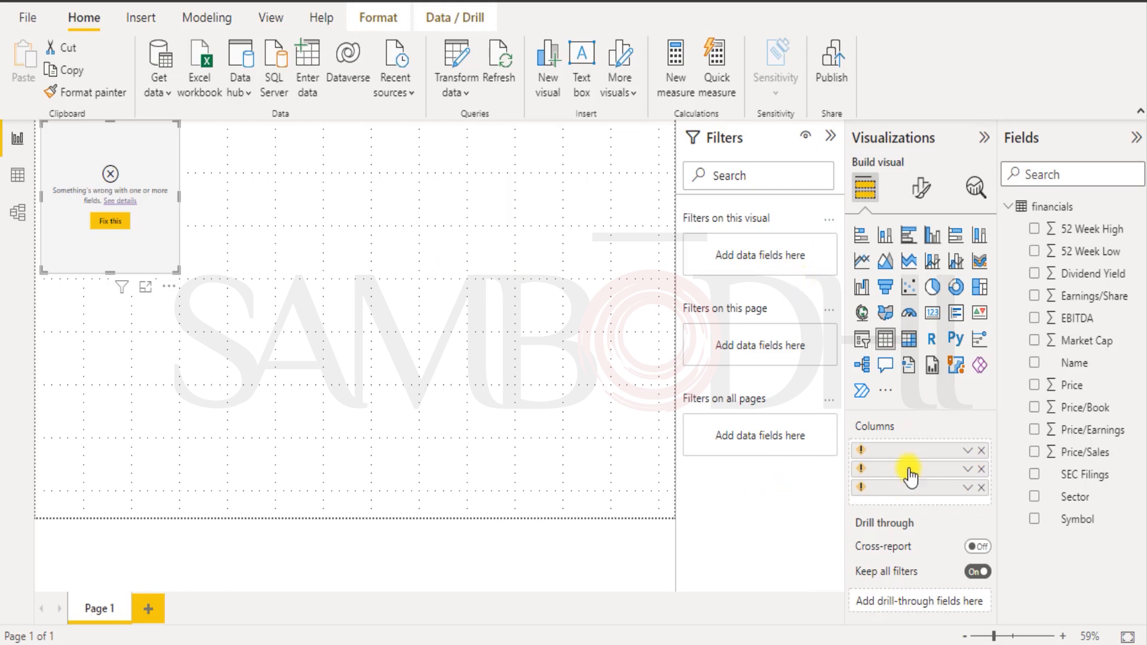
left_click(980, 451)
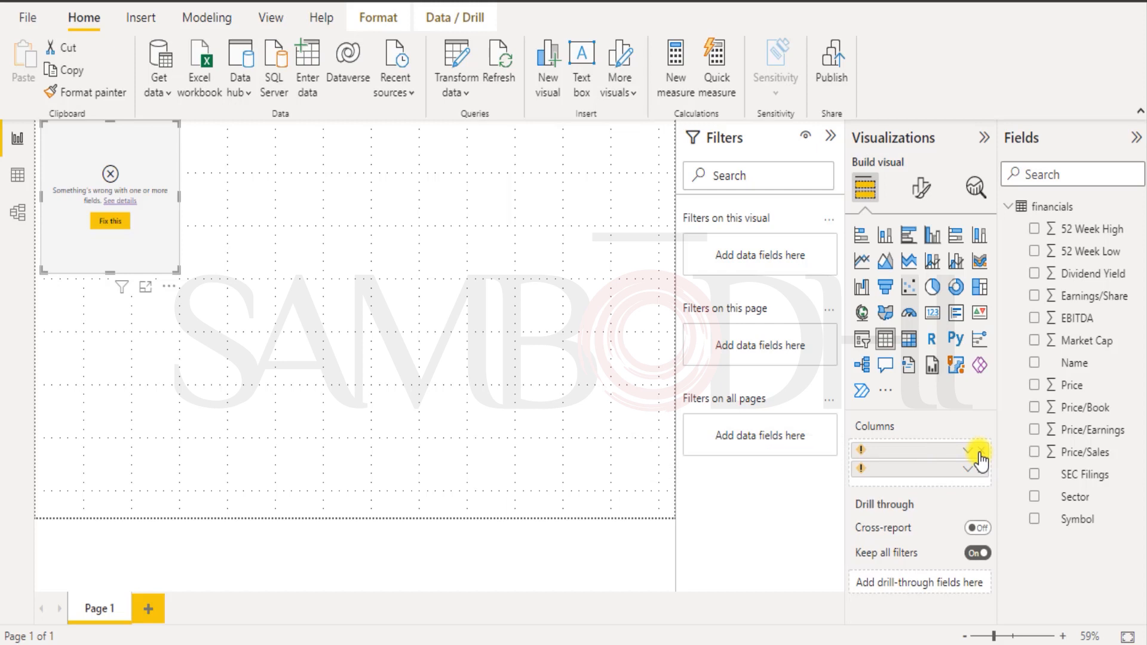
left_click(980, 452)
left_click(980, 453)
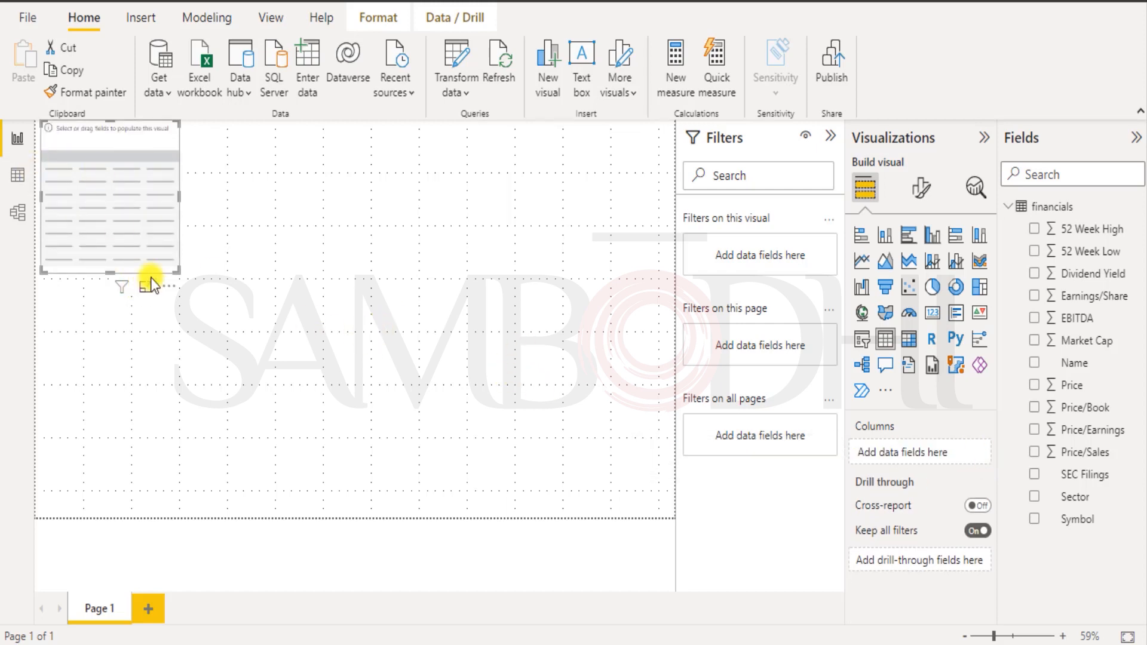
left_click(172, 288)
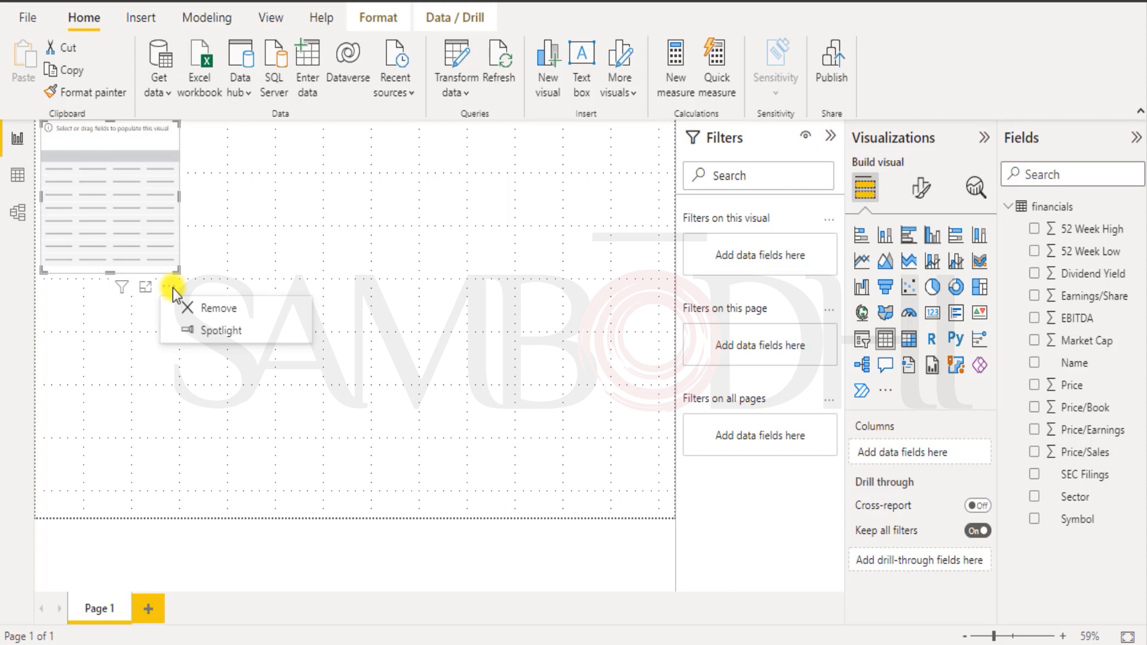
left_click(239, 308)
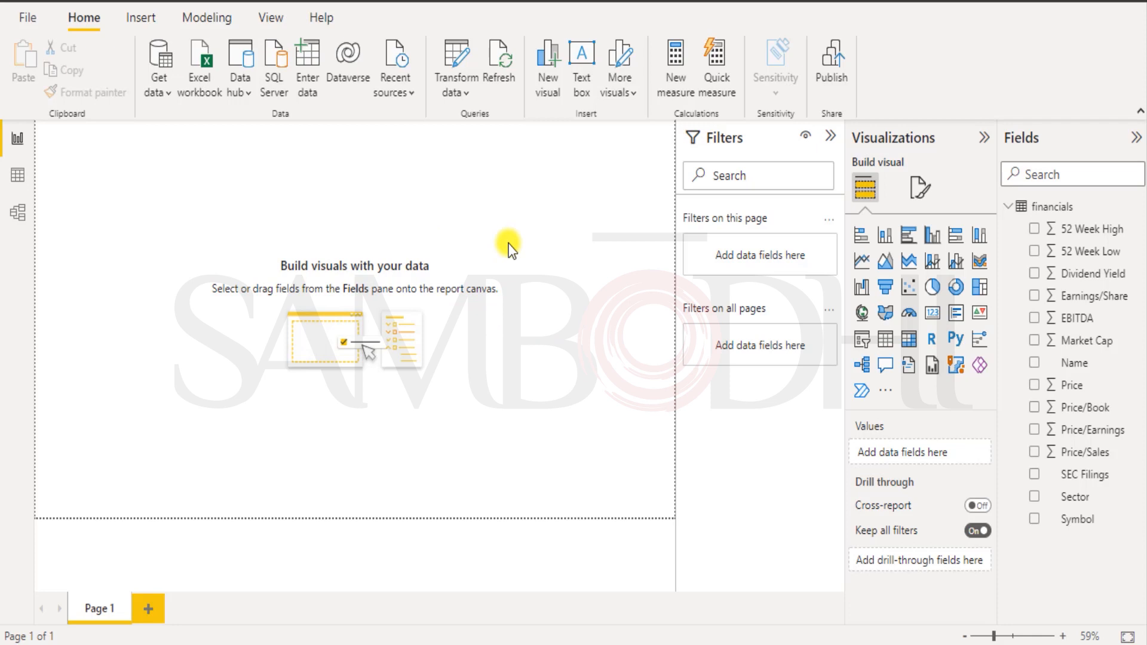
Add then remove 52 Week Low, leaving an empty clustered column chart placeholder.
left_click(224, 21)
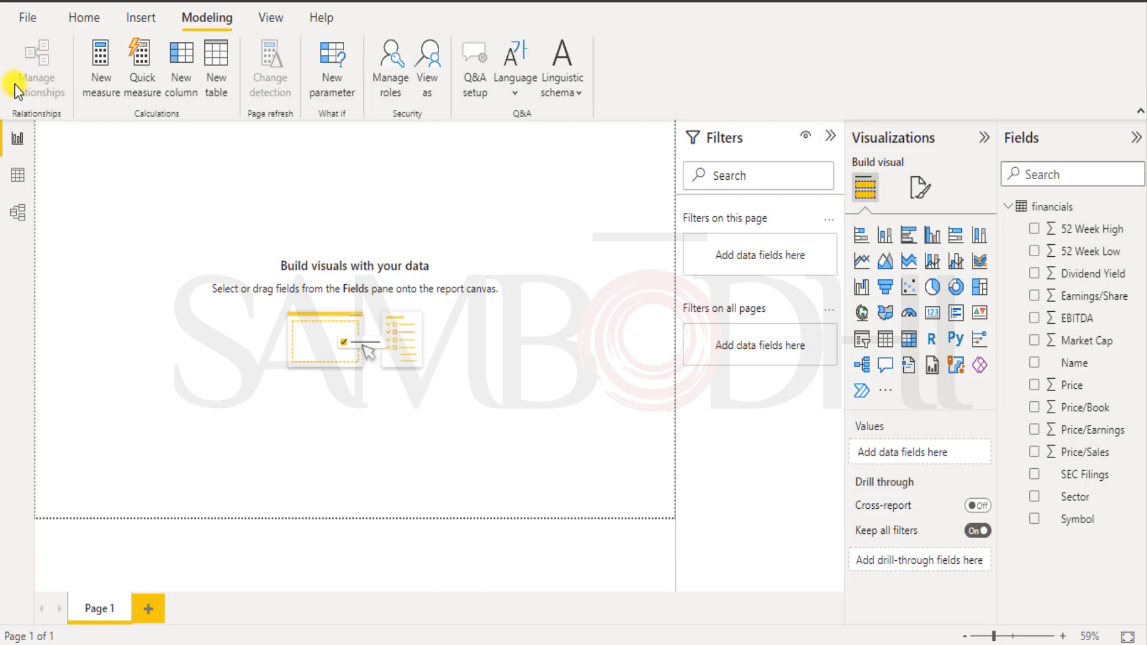
left_click(1033, 252)
left_click(1033, 253)
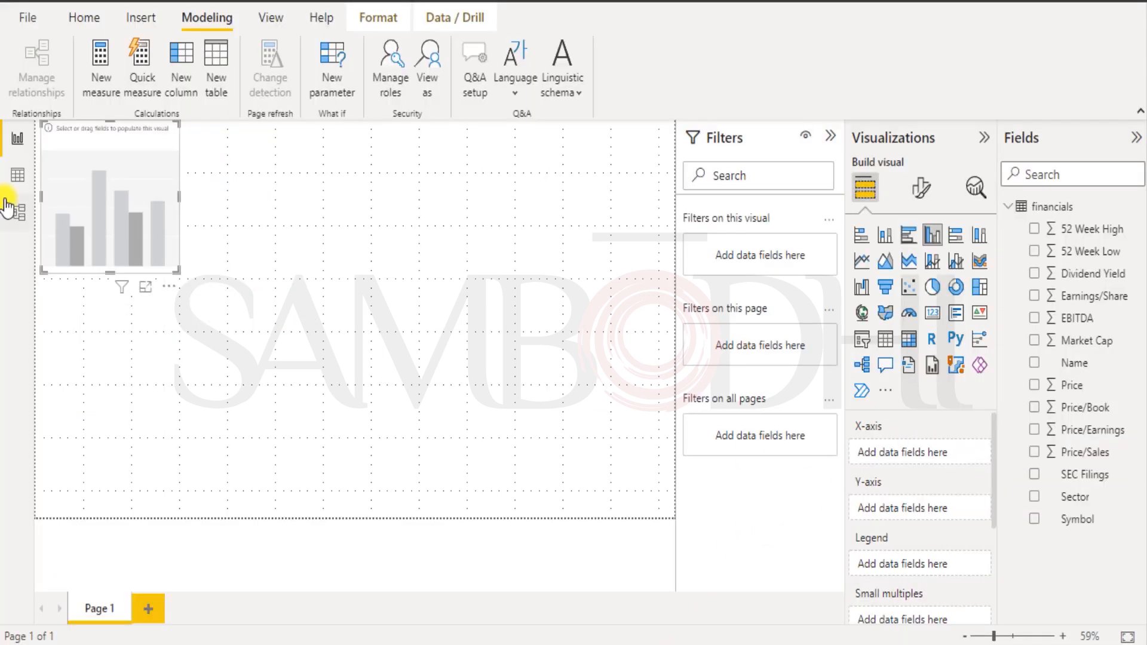
left_click(34, 18)
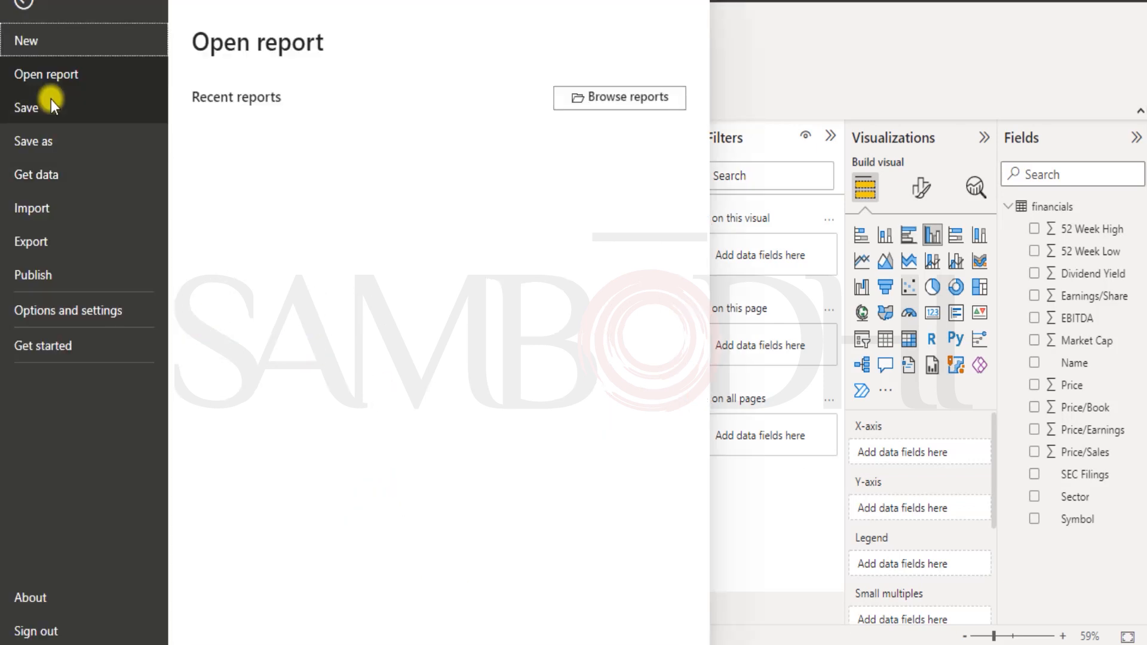
Get data from gold.csv using the All Files (*.*) filter and load it as the gold table.
left_click(41, 178)
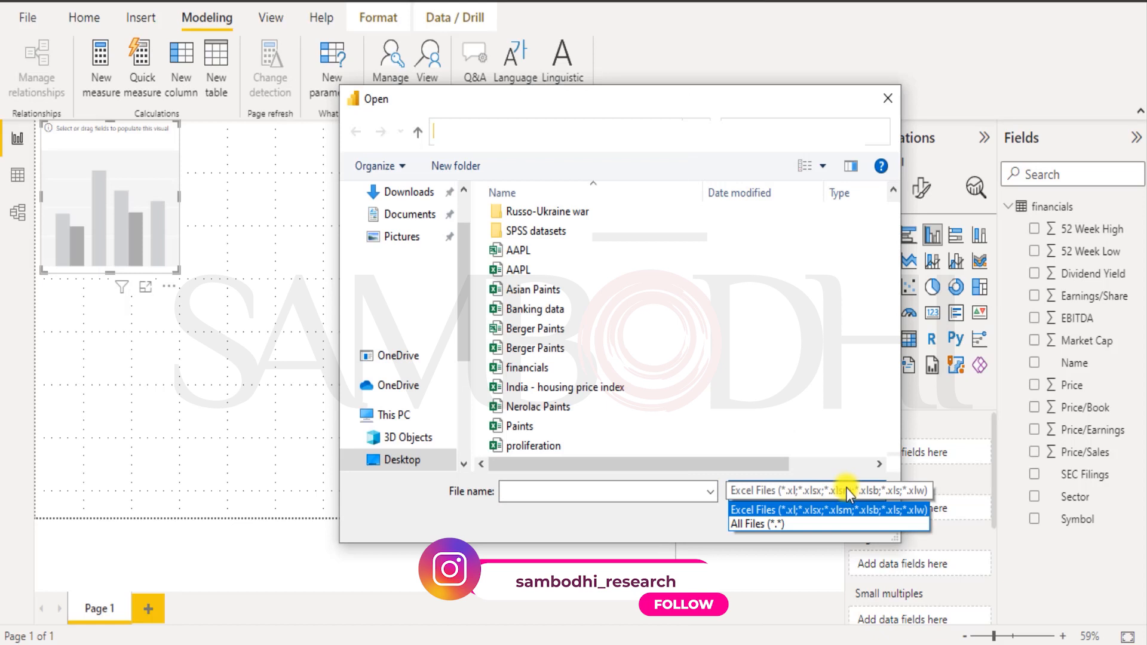
left_click(847, 487)
left_click(847, 486)
left_click(771, 524)
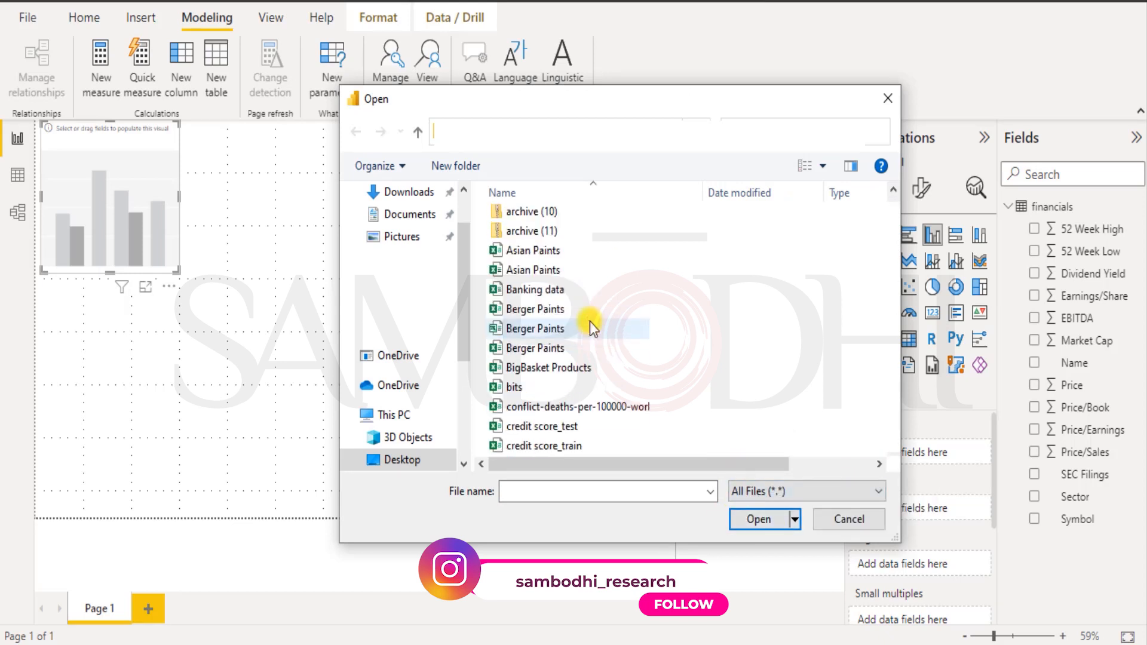
scroll(590, 321, "down", 1)
scroll(538, 385, "down", 4)
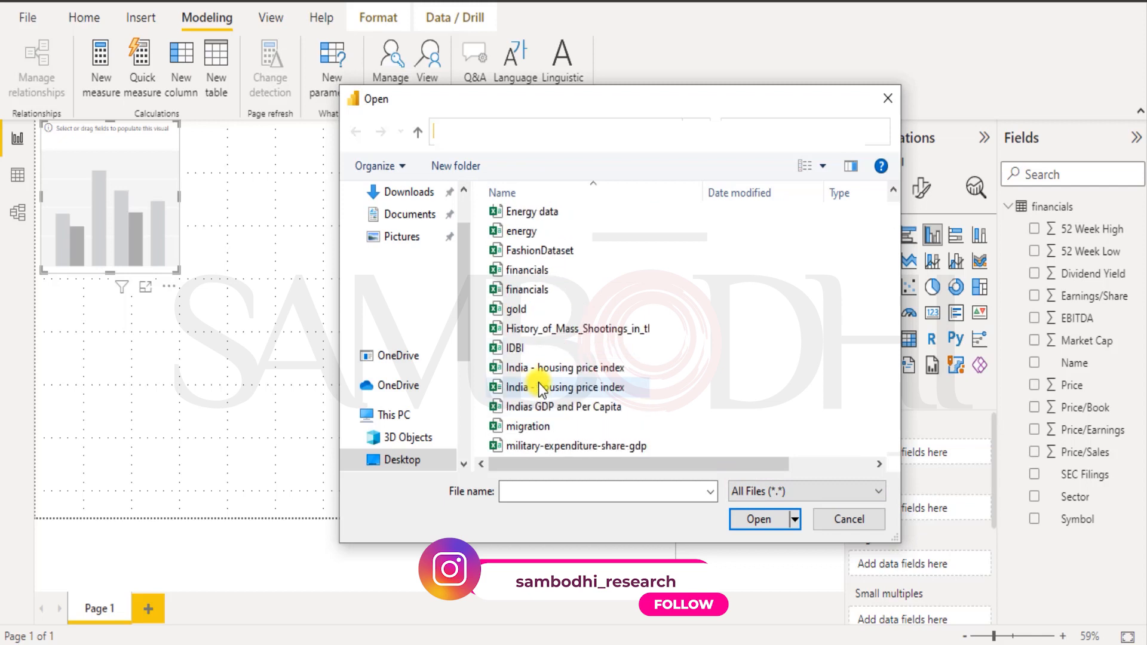
left_click(535, 309)
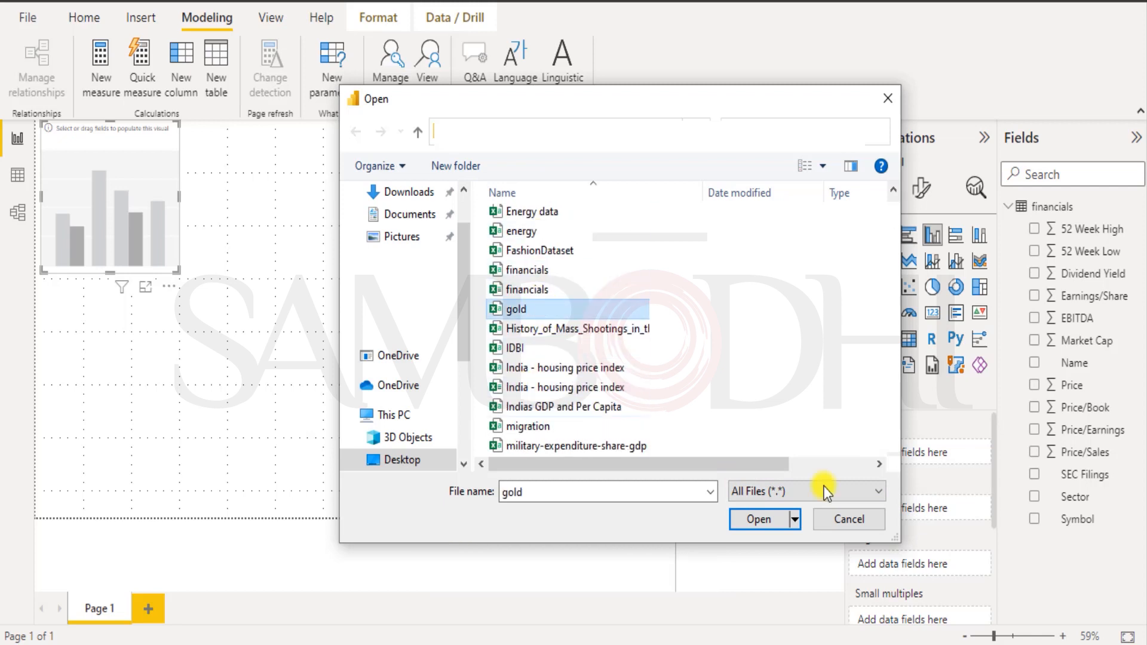
left_click(744, 519)
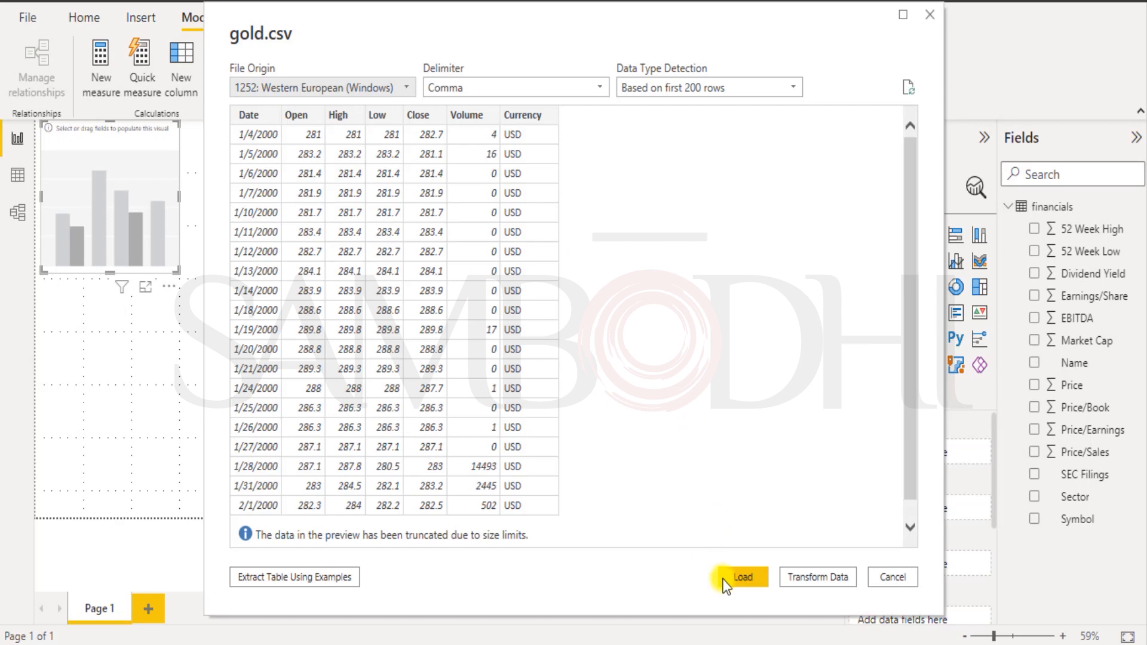
left_click(734, 574)
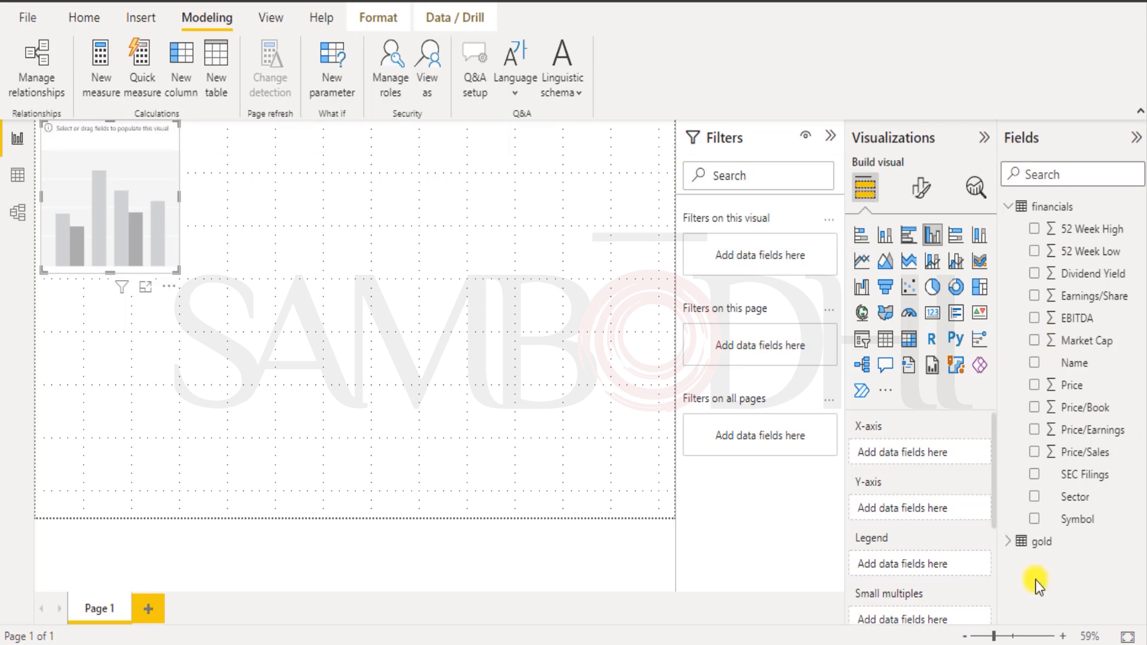
In Model view, select the financials Price field and create a Price Hierarchy from it.
left_click(18, 217)
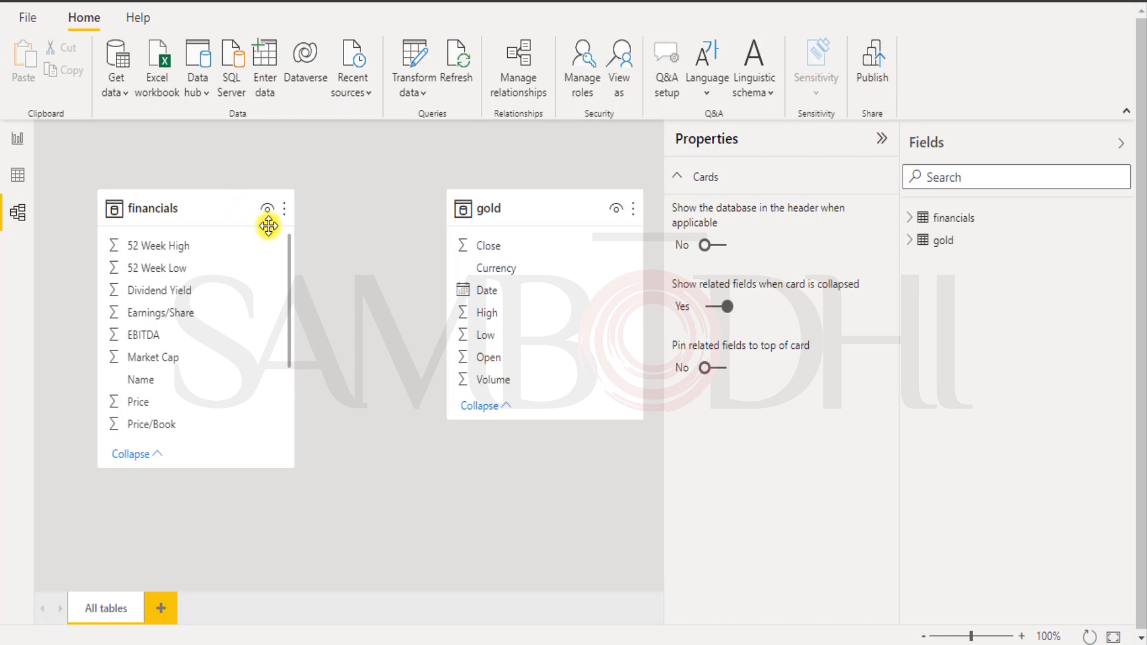
left_click(284, 210)
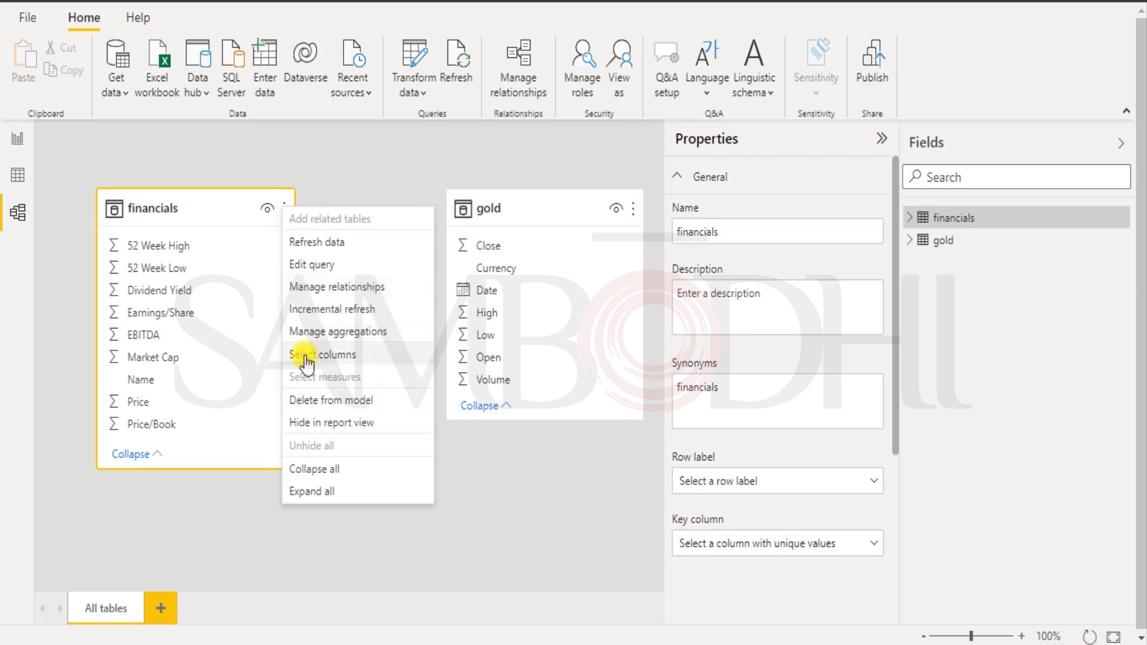
left_click(334, 356)
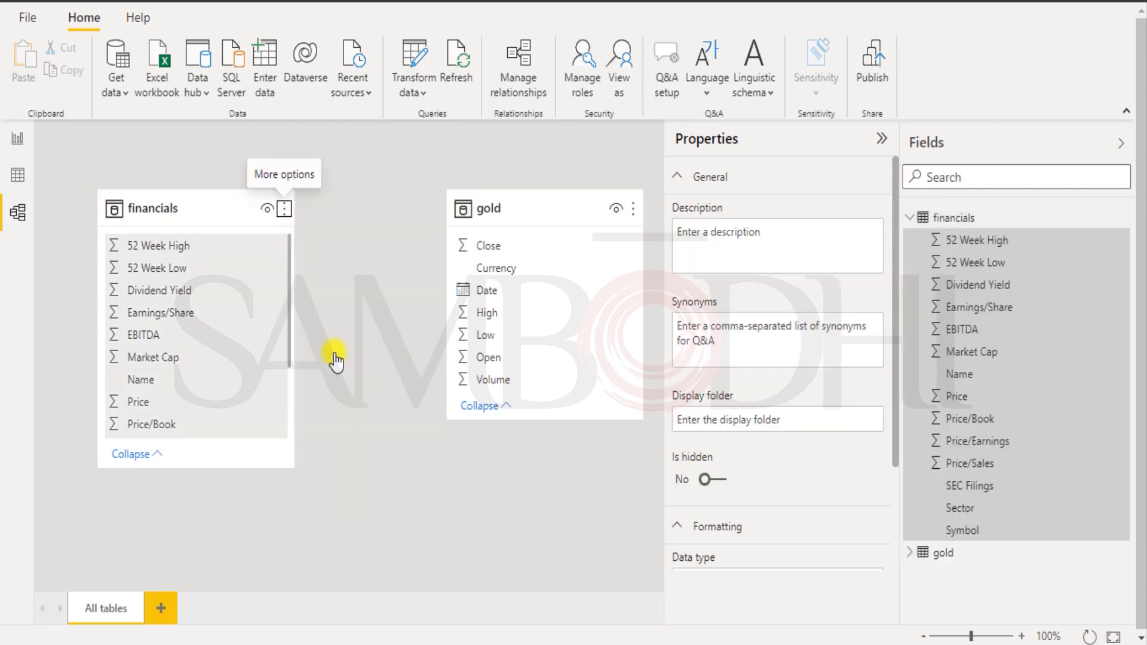
left_click(969, 395)
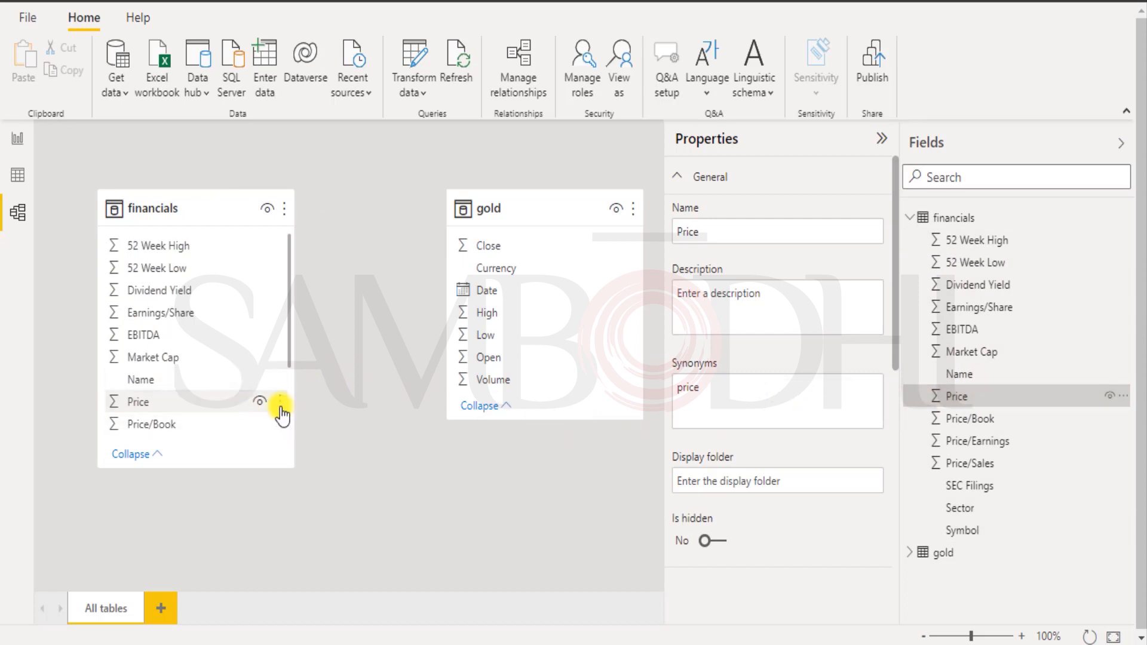
left_click(280, 402)
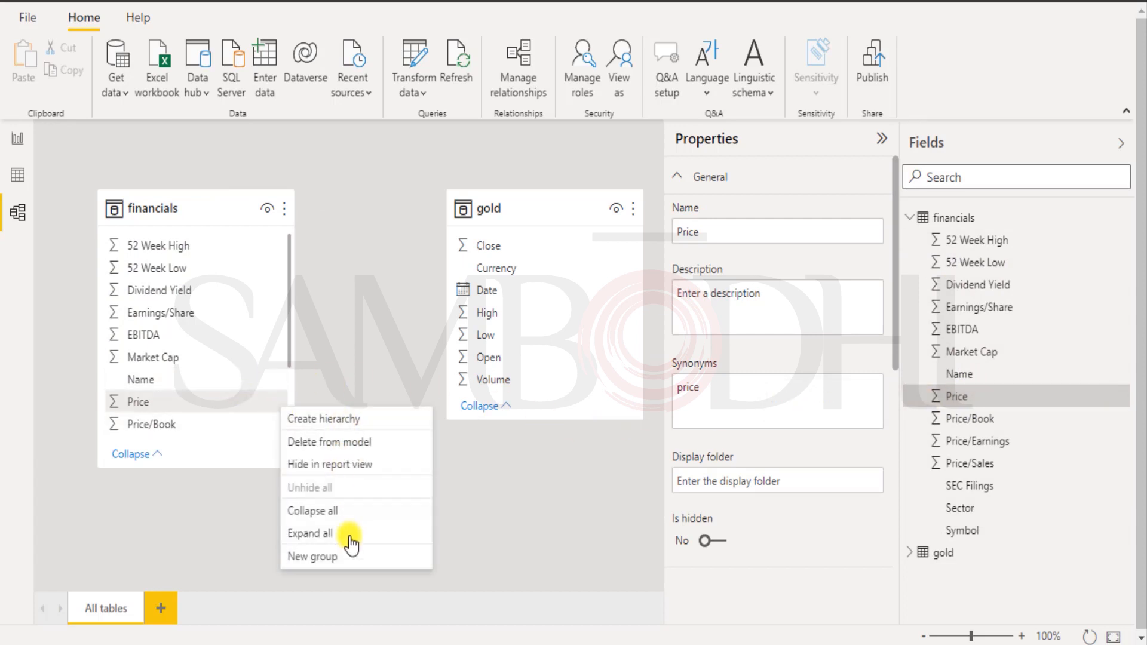
left_click(363, 420)
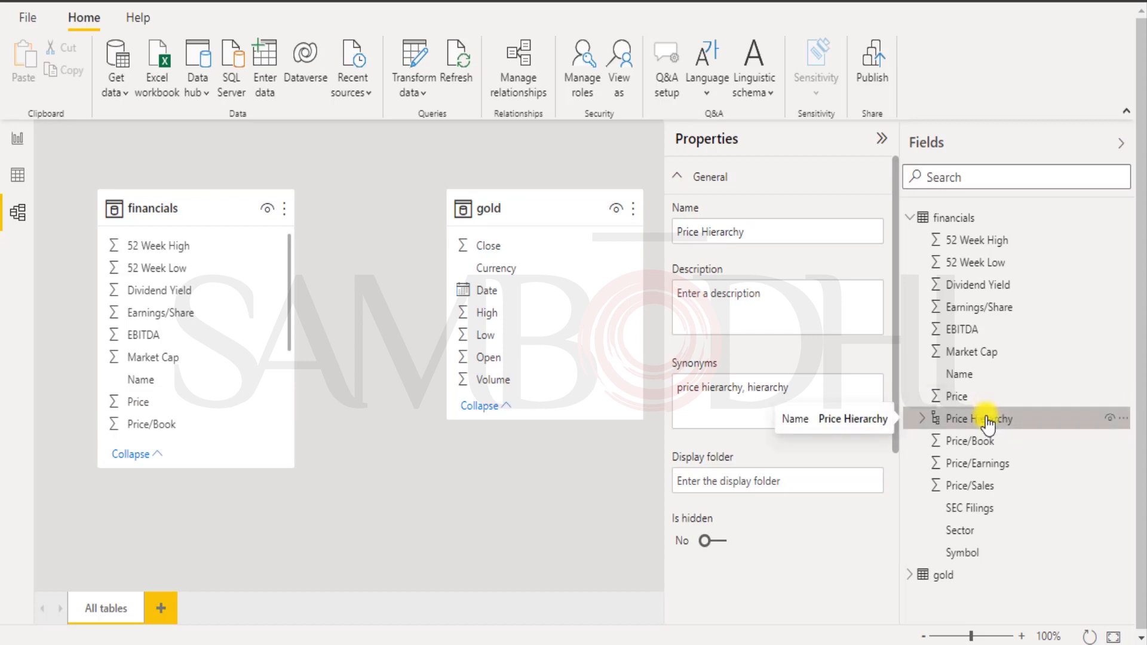
Delete the Price Hierarchy from the financials model.
left_click(1124, 418)
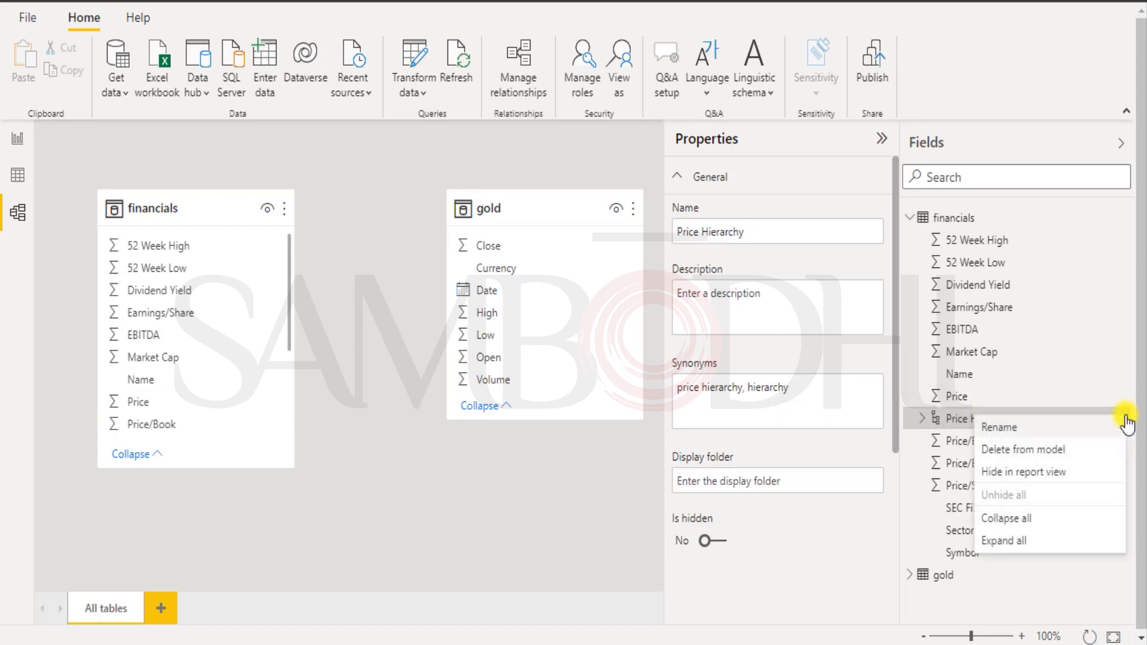
left_click(1021, 452)
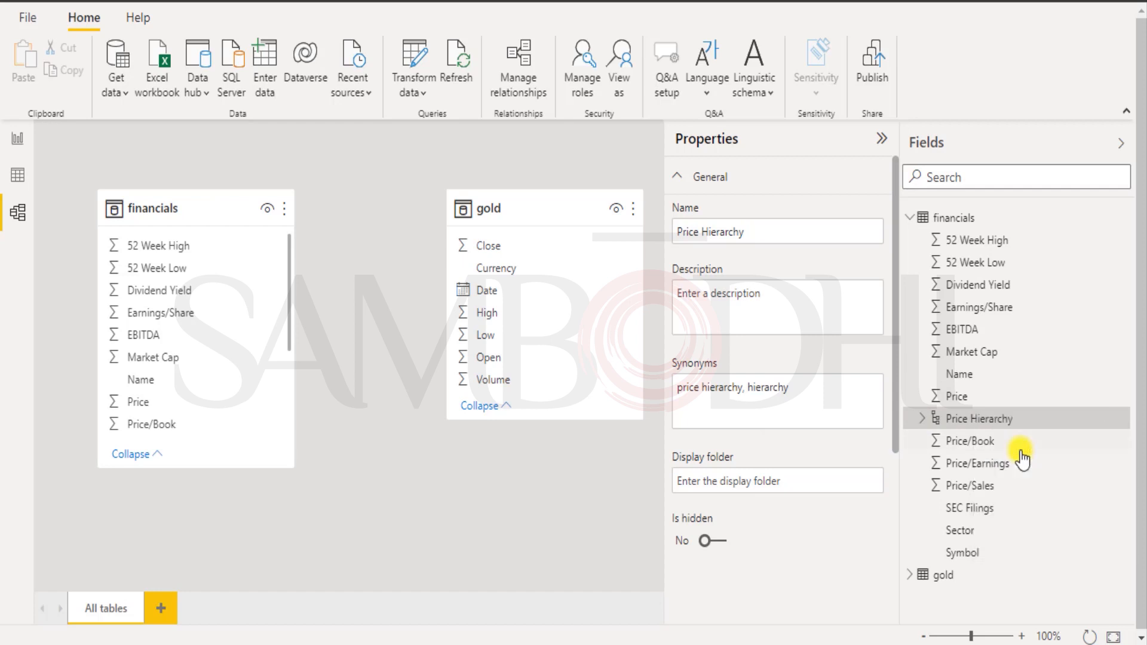
left_click(672, 353)
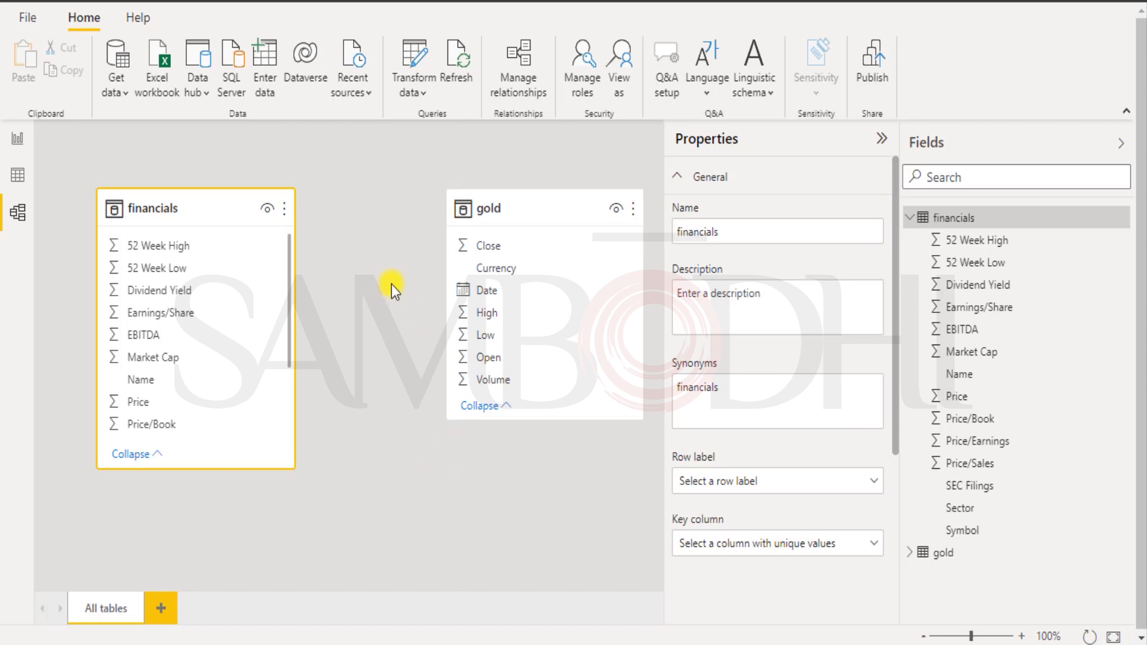
left_click(371, 267)
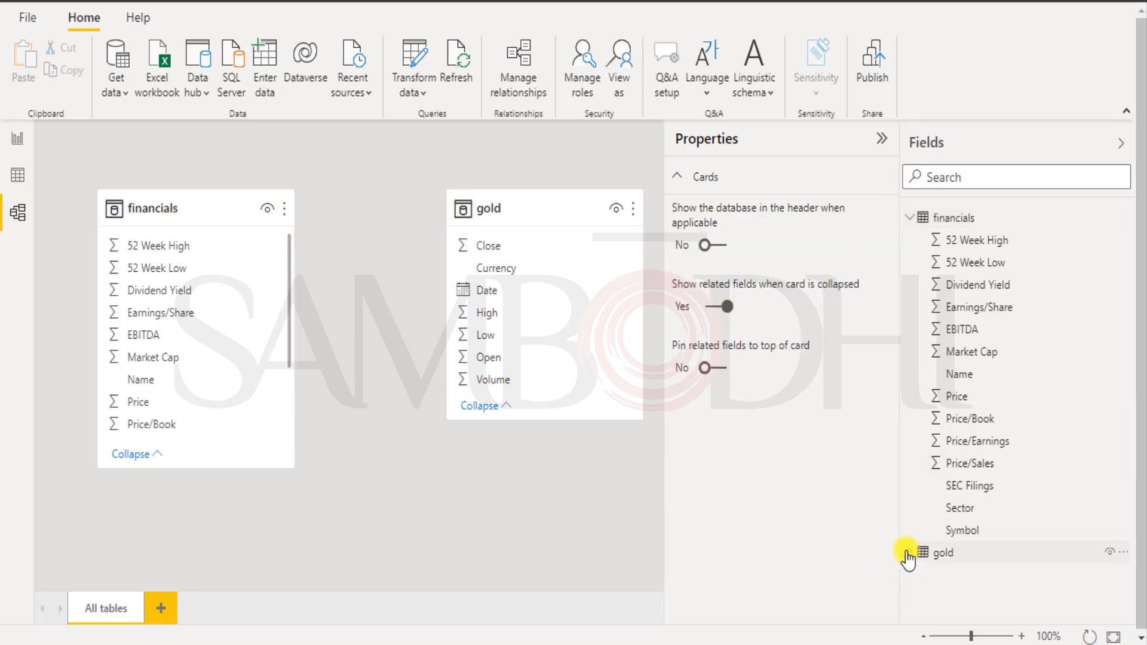
Browse the financials and gold table rows in Data view, then return to Report view.
left_click(908, 553)
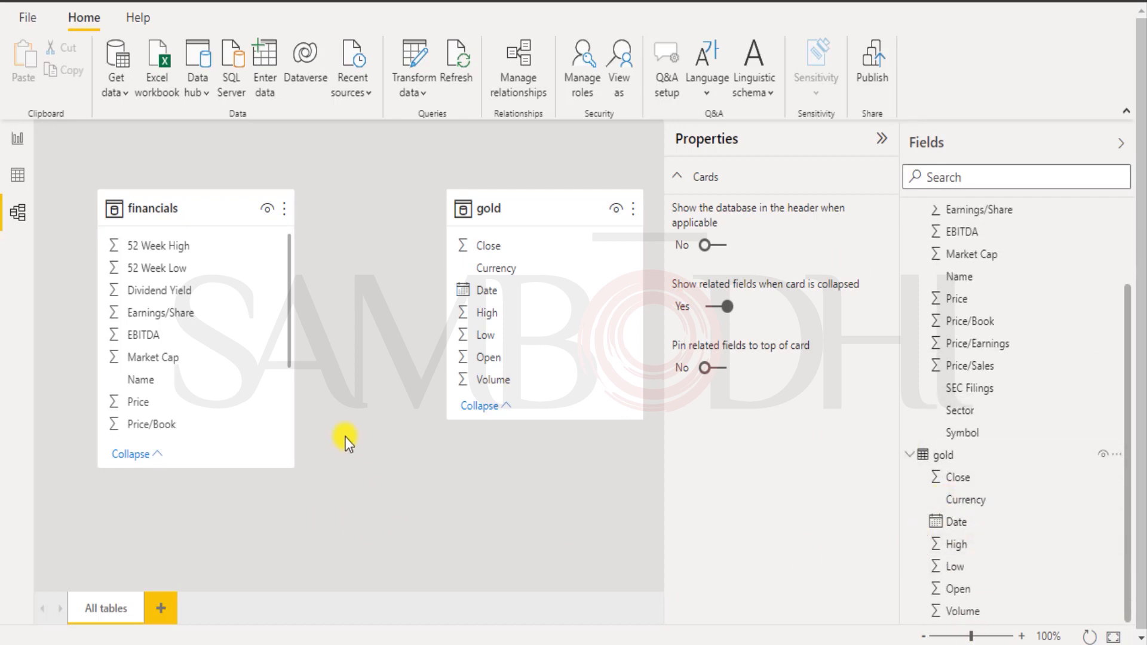
left_click(291, 343)
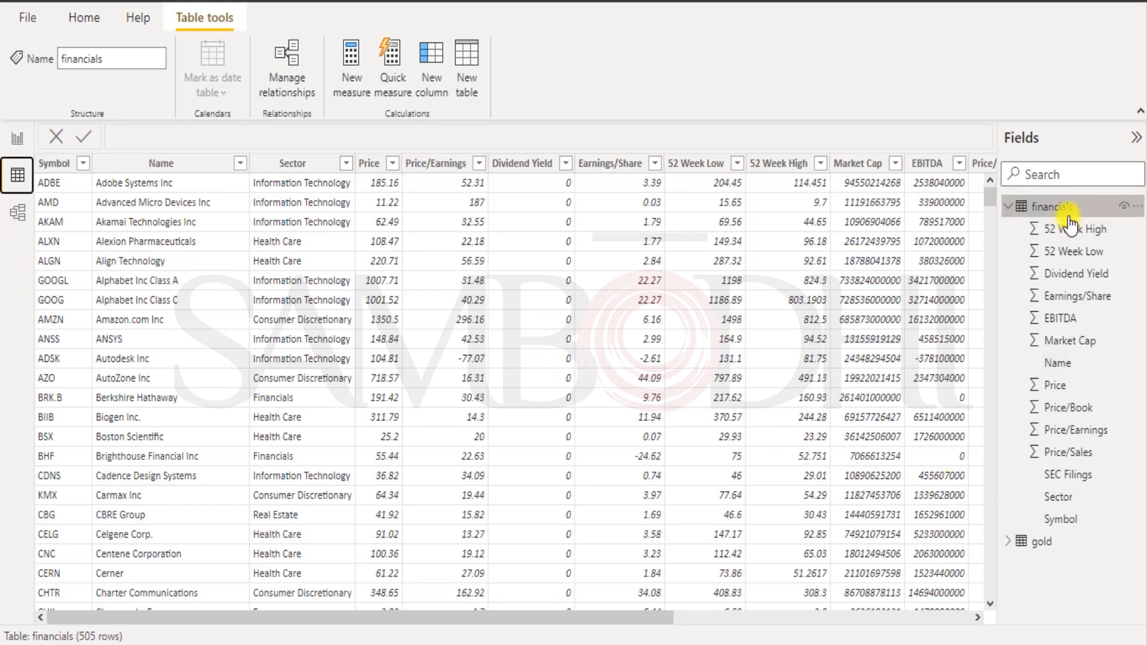
left_click(1040, 544)
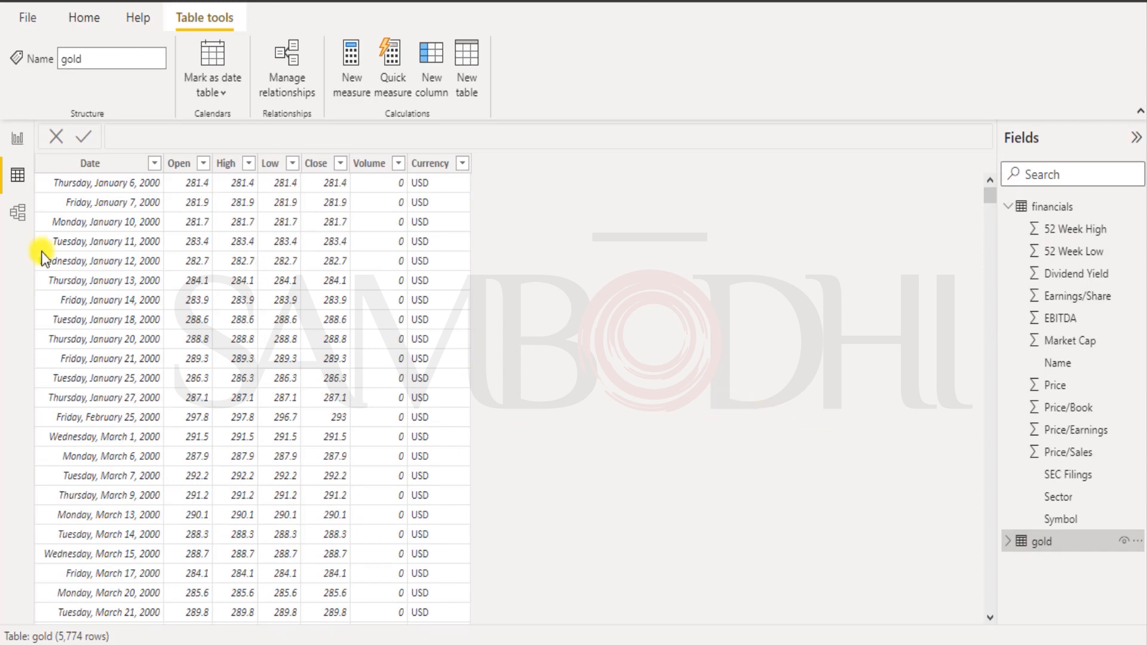
left_click(18, 138)
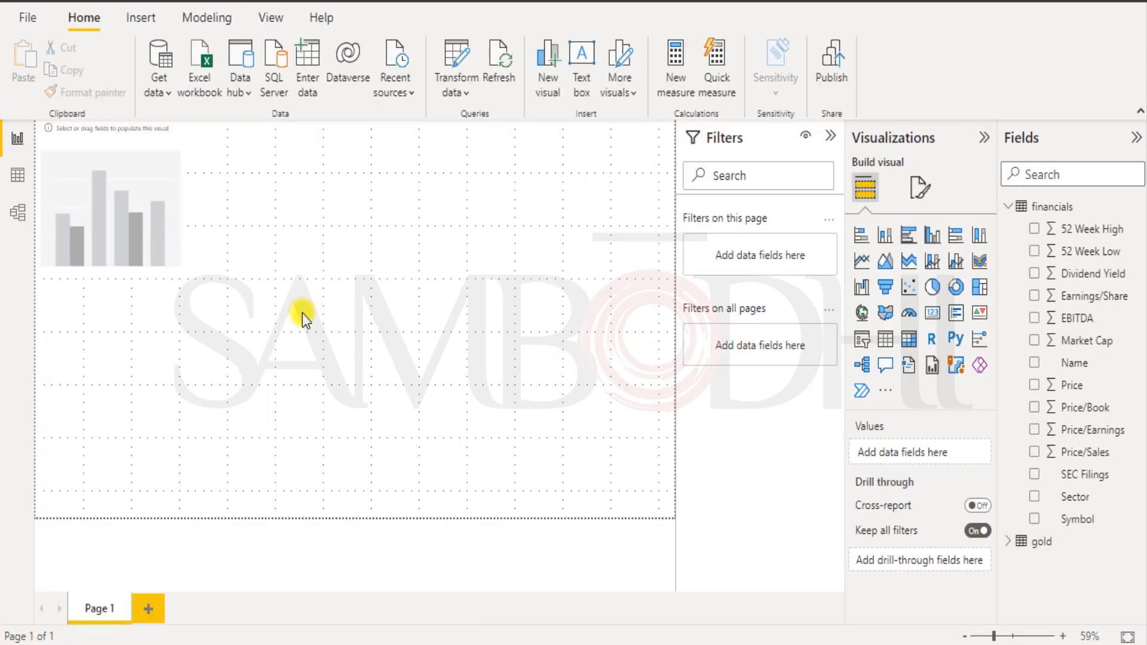
From Manage relationships, start a new relationship with financials as the first table.
left_click(203, 24)
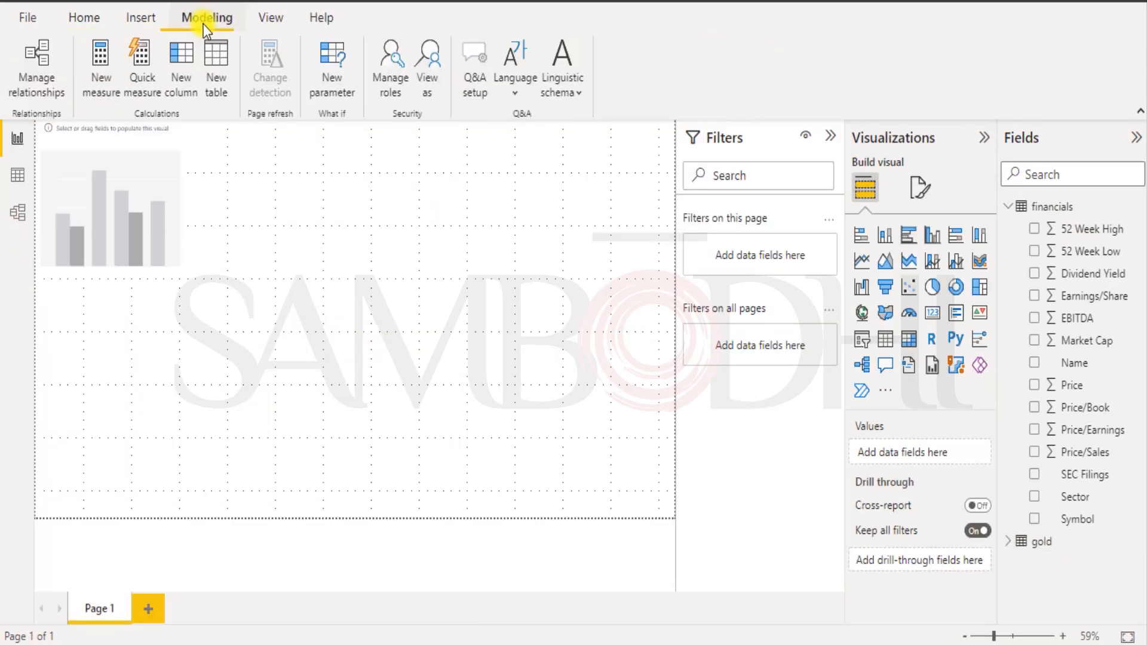
left_click(40, 78)
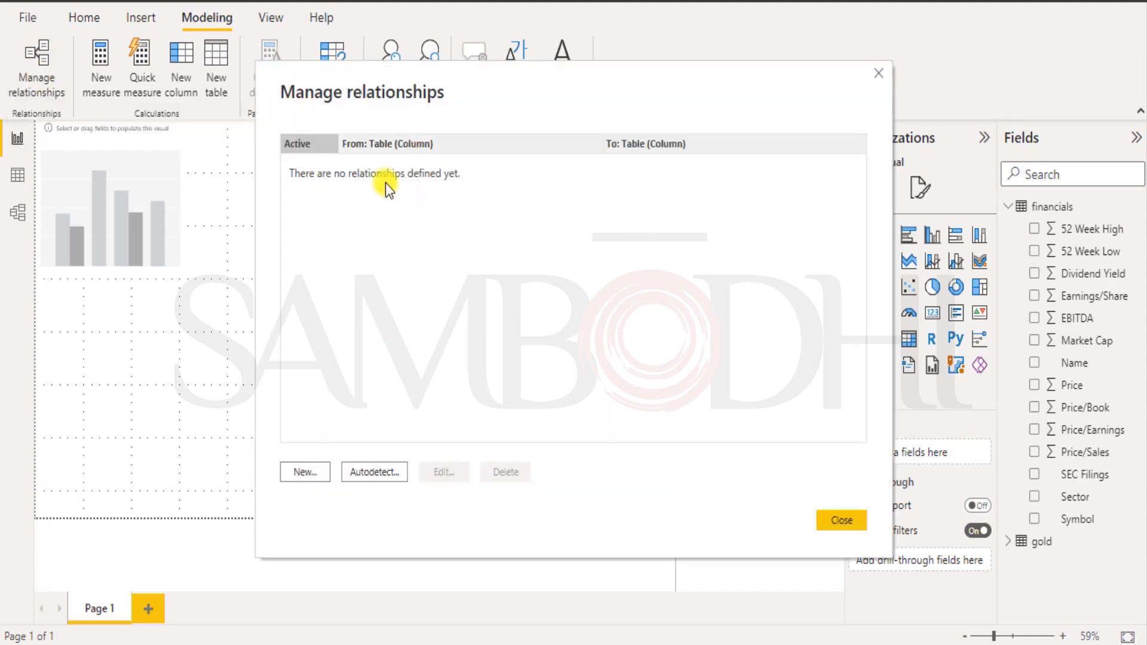
left_click(305, 473)
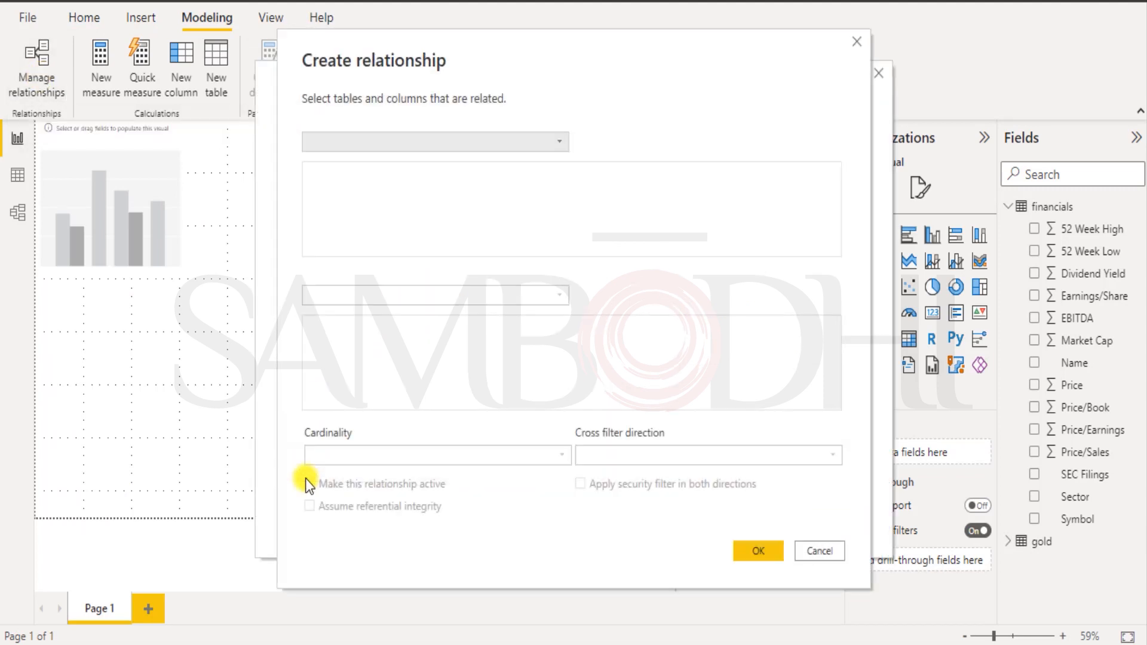
left_click(561, 144)
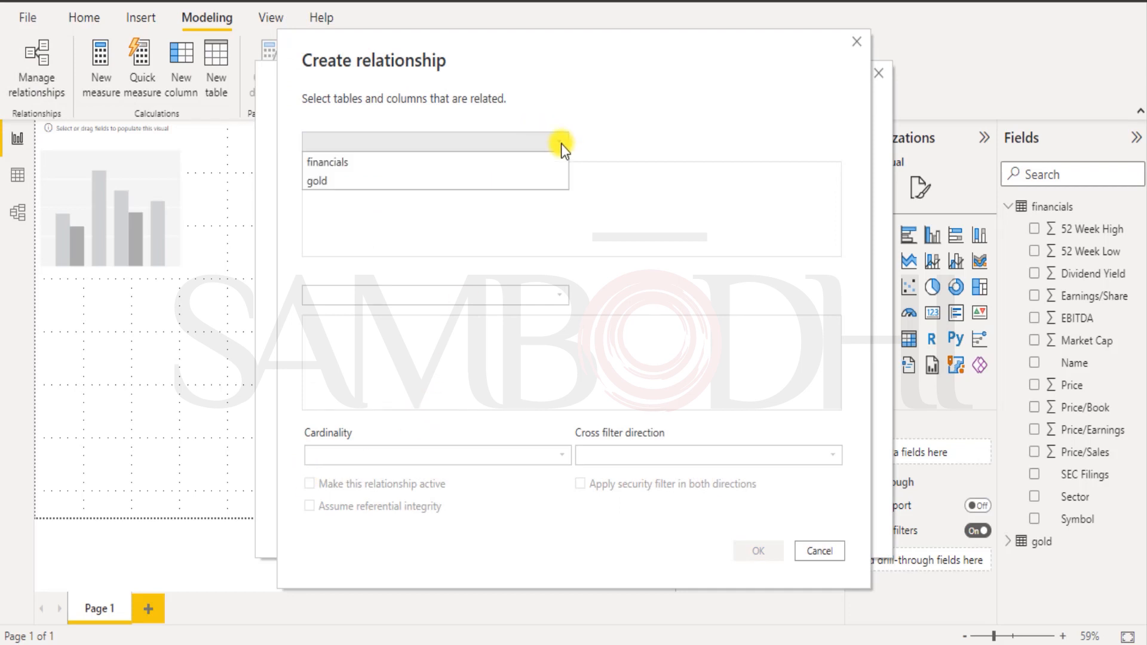
left_click(367, 163)
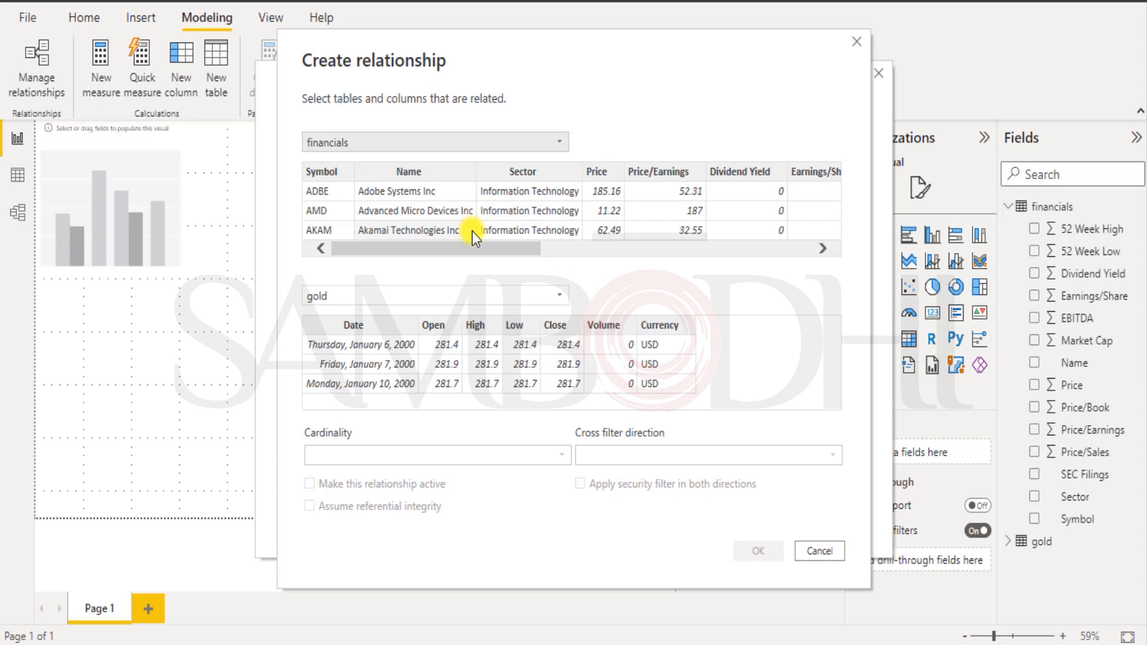
Pair financials' Symbol column with the gold table, trying gold's Date, High and Low columns.
left_click_drag(468, 253, 279, 246)
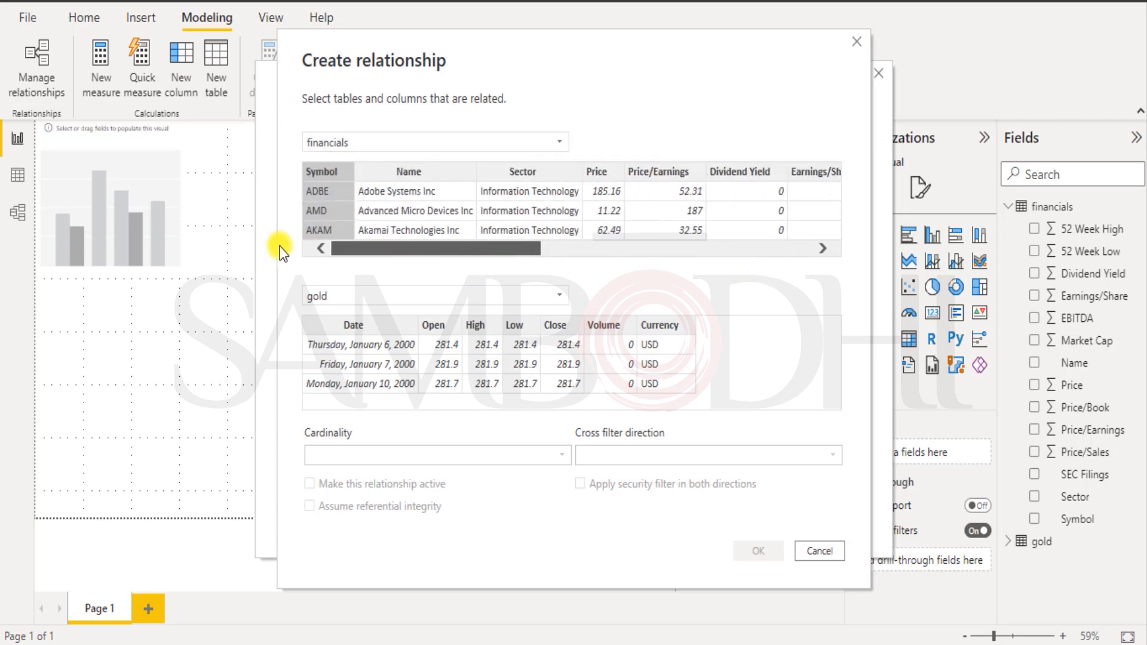
left_click(558, 297)
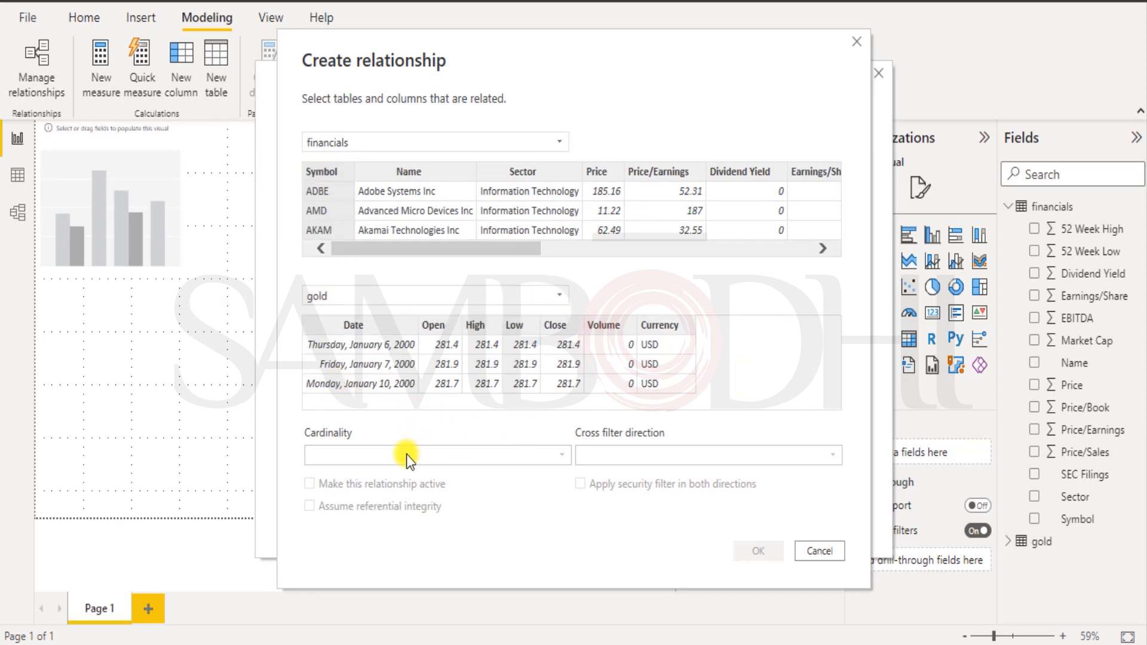
left_click(367, 327)
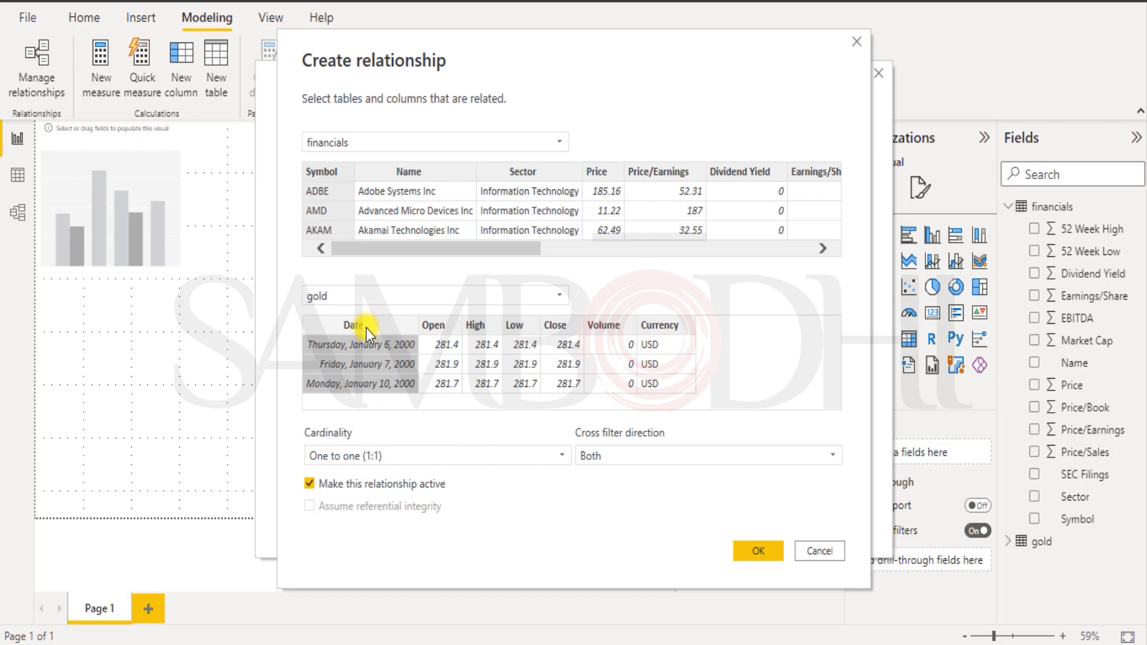
left_click(429, 328)
left_click(480, 328)
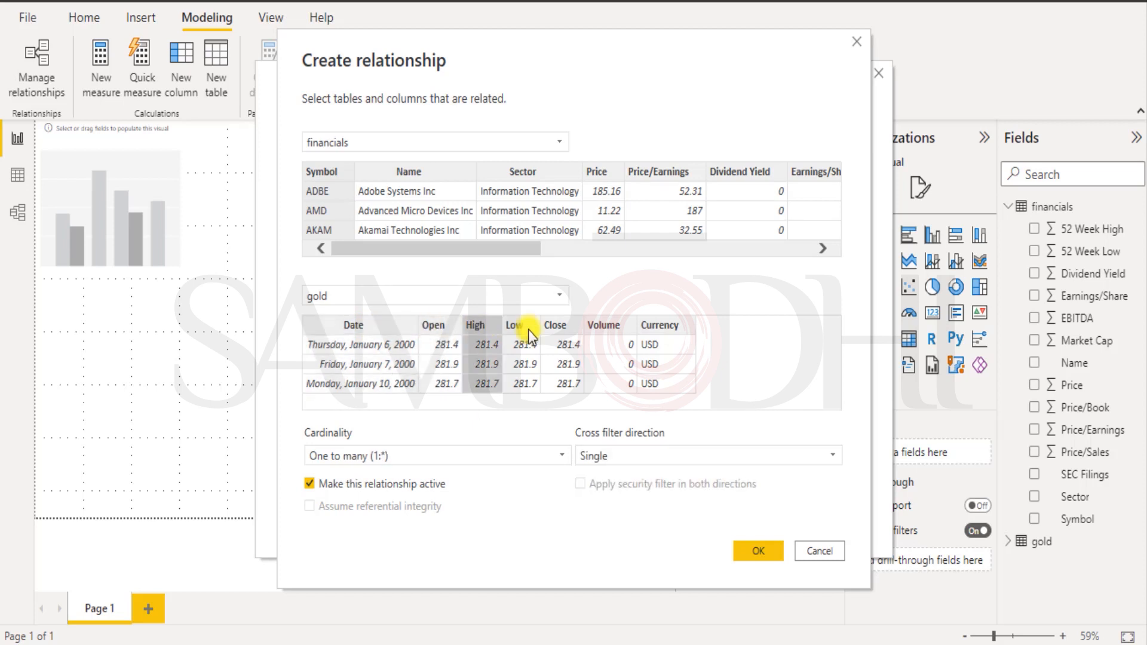
left_click(528, 330)
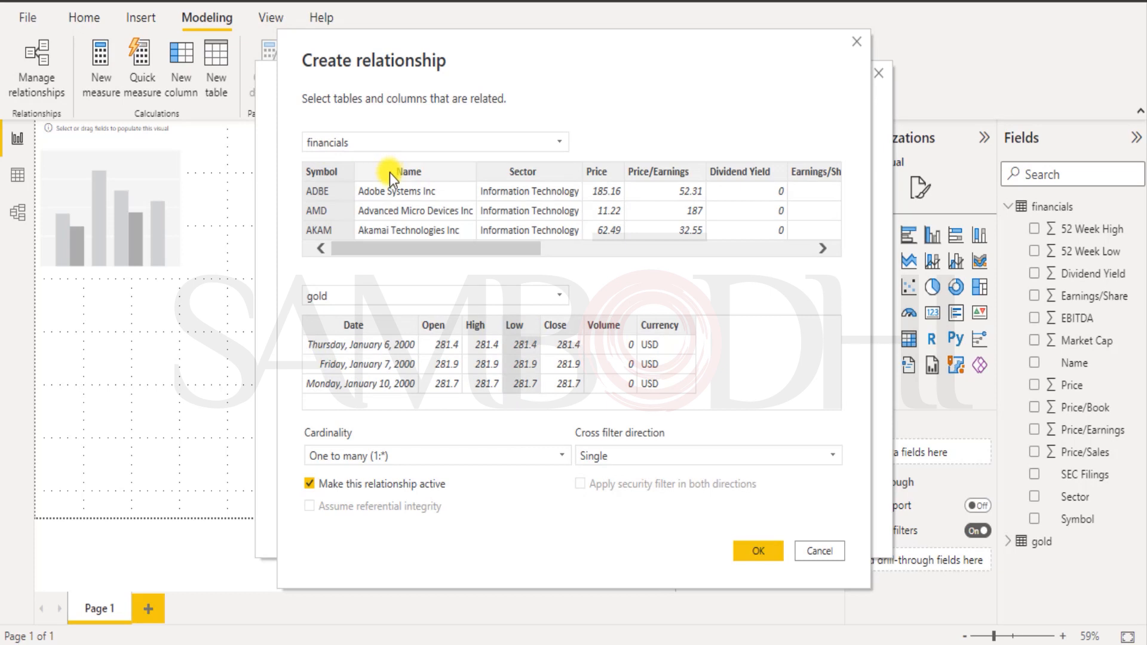
left_click_drag(467, 246, 328, 254)
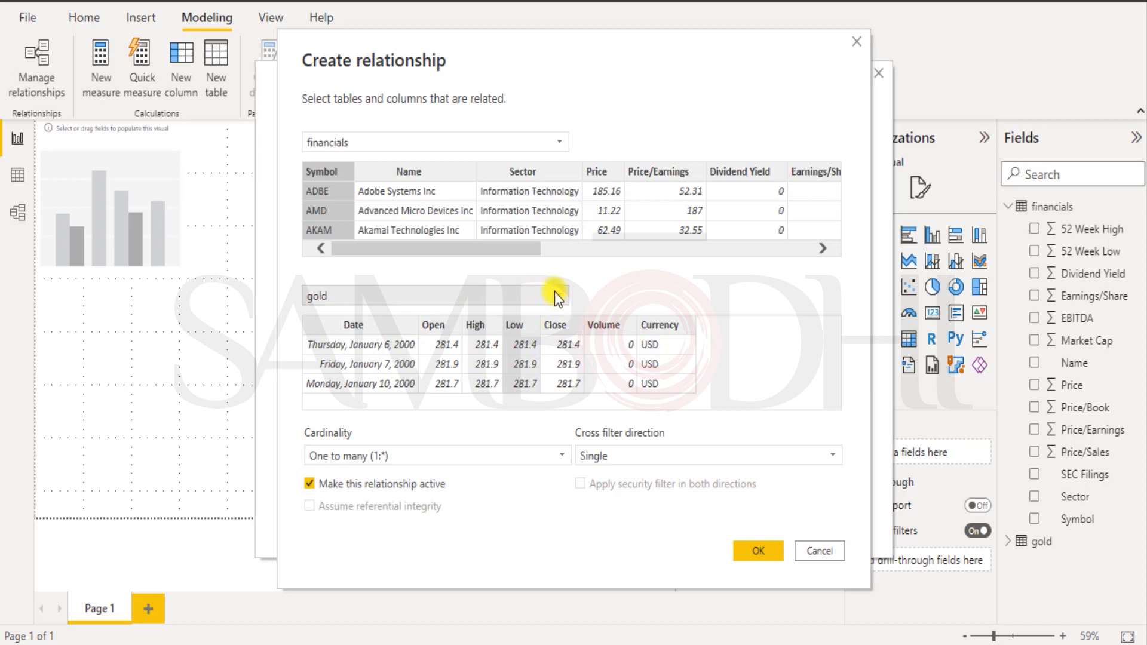
Link financials Symbol to gold Date as one-to-one with cross-filtering in both directions.
left_click(314, 324)
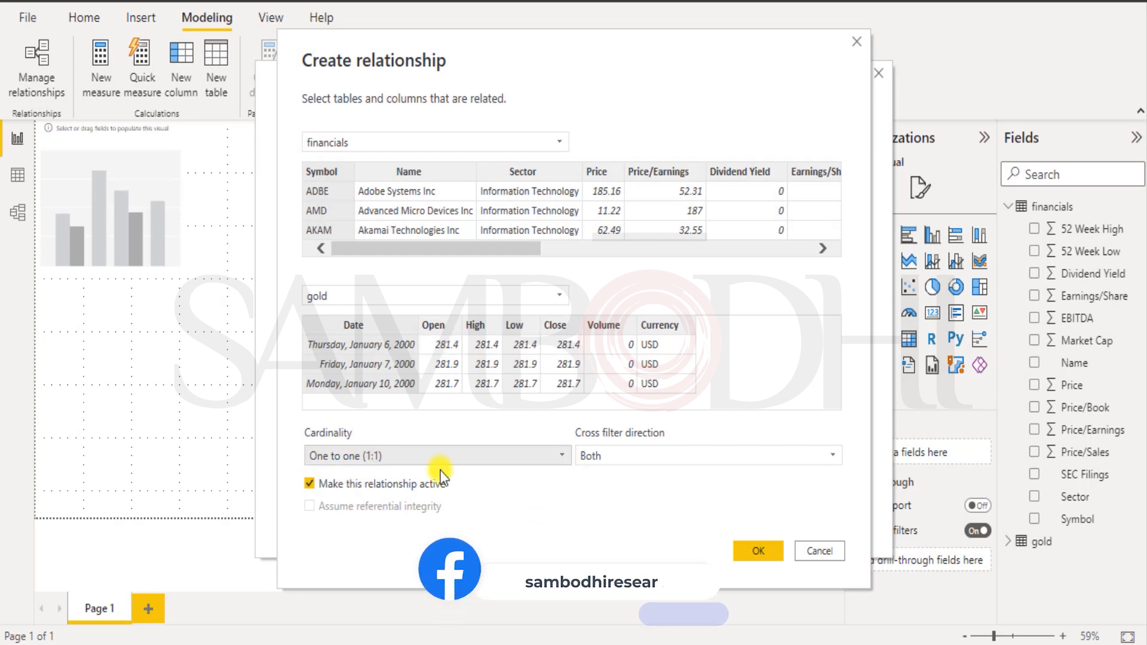
left_click(509, 464)
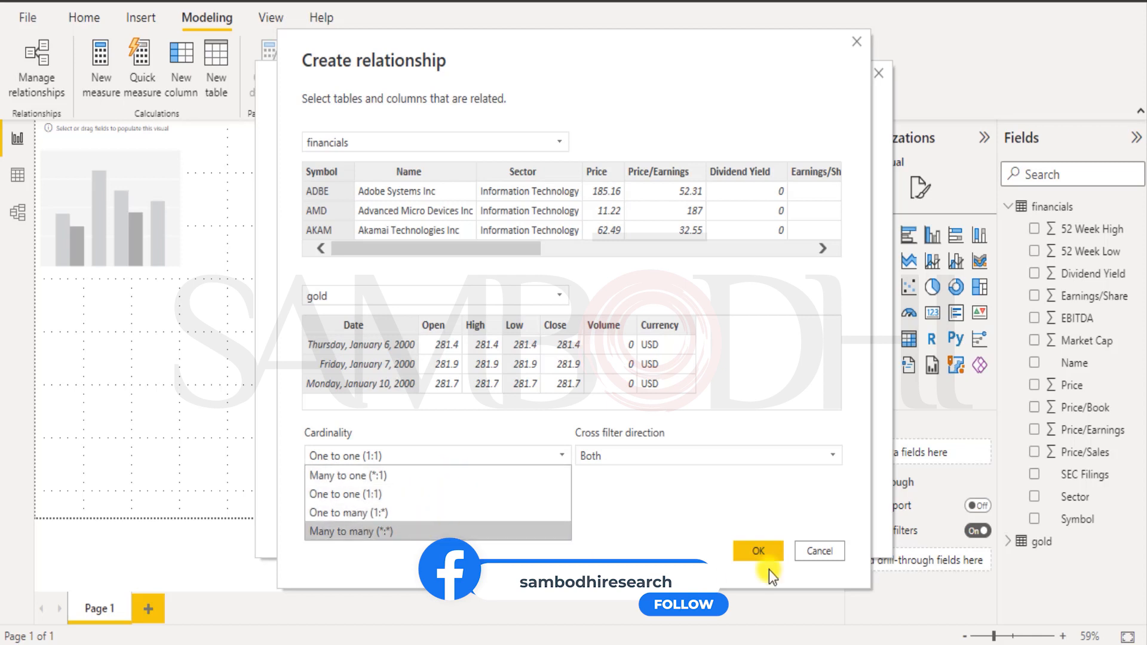
left_click(653, 524)
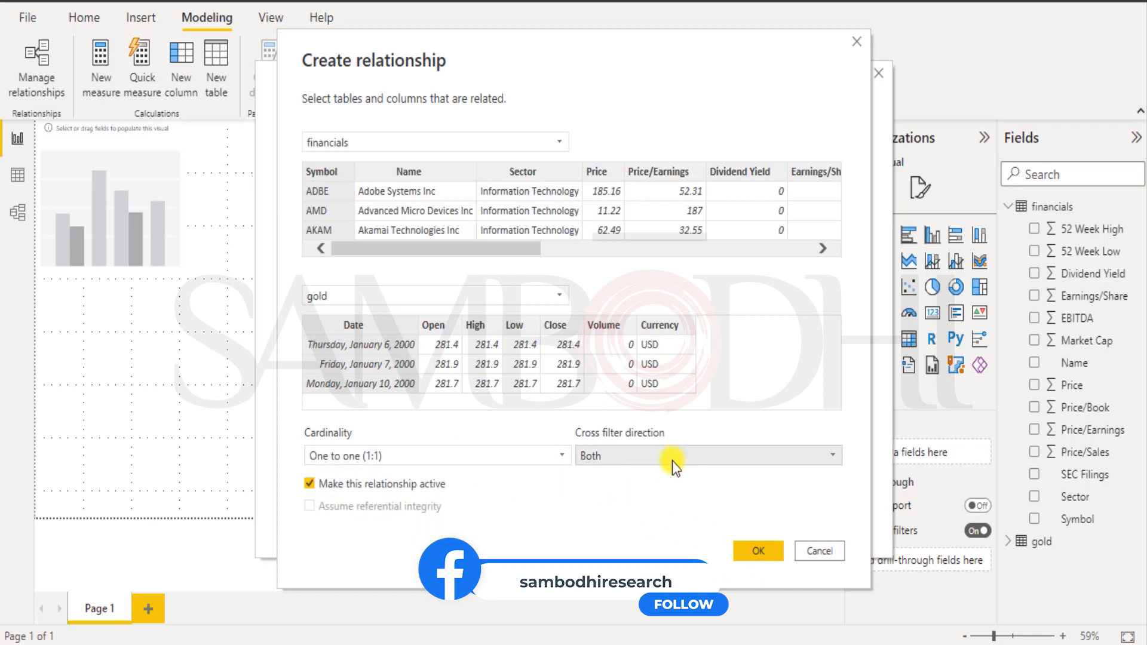
left_click(625, 458)
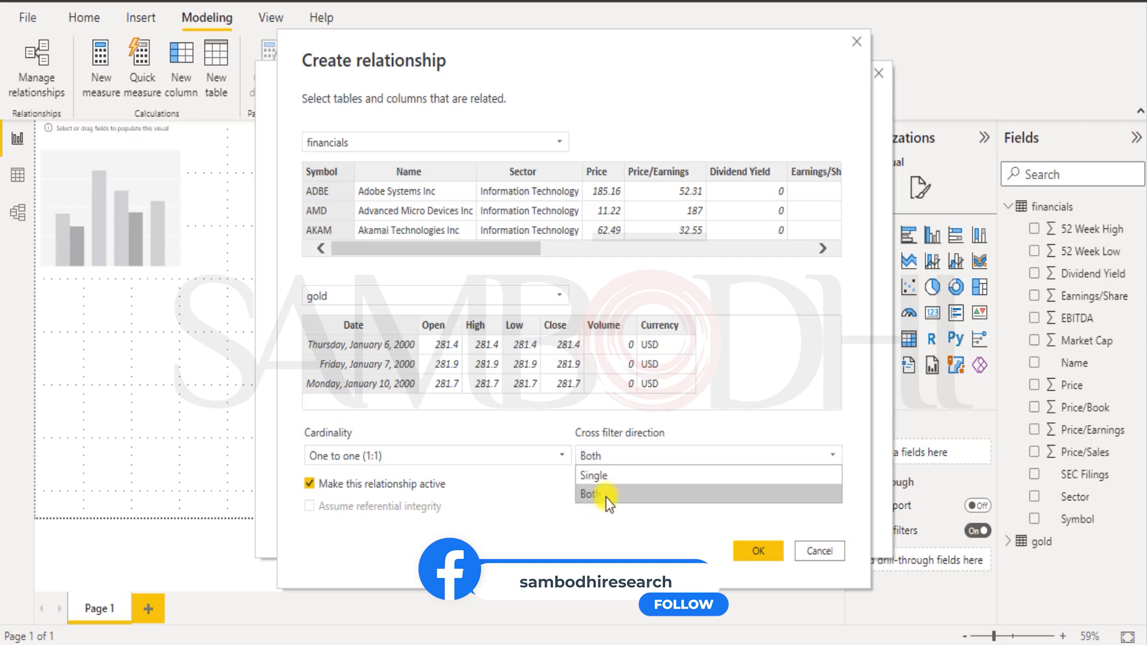
left_click(583, 530)
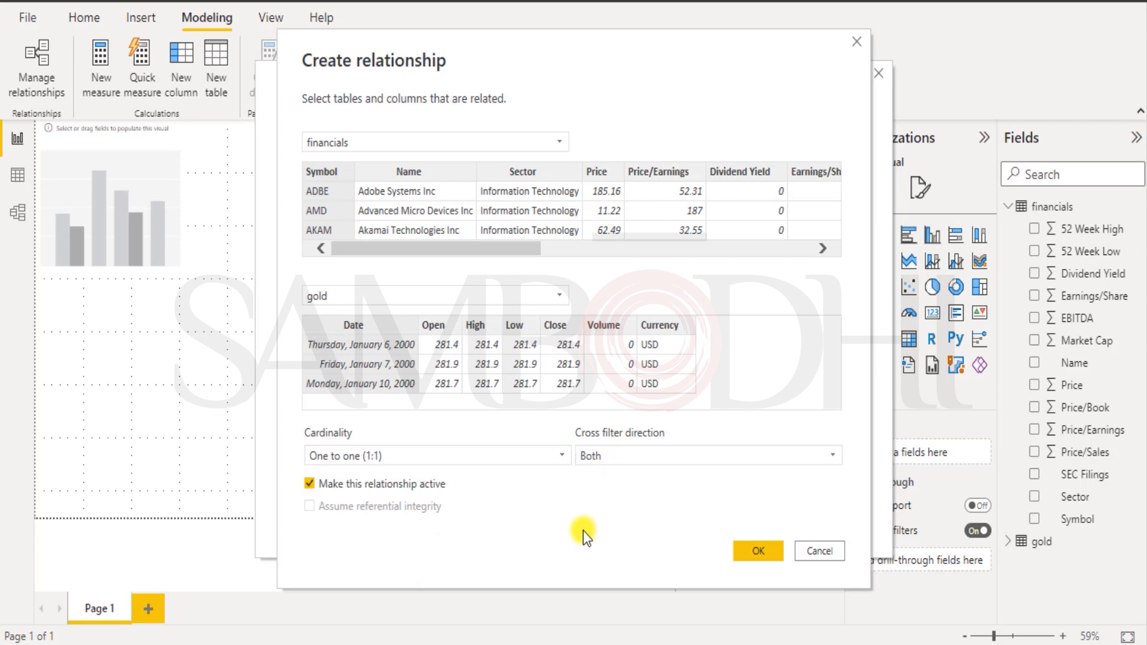
left_click(750, 552)
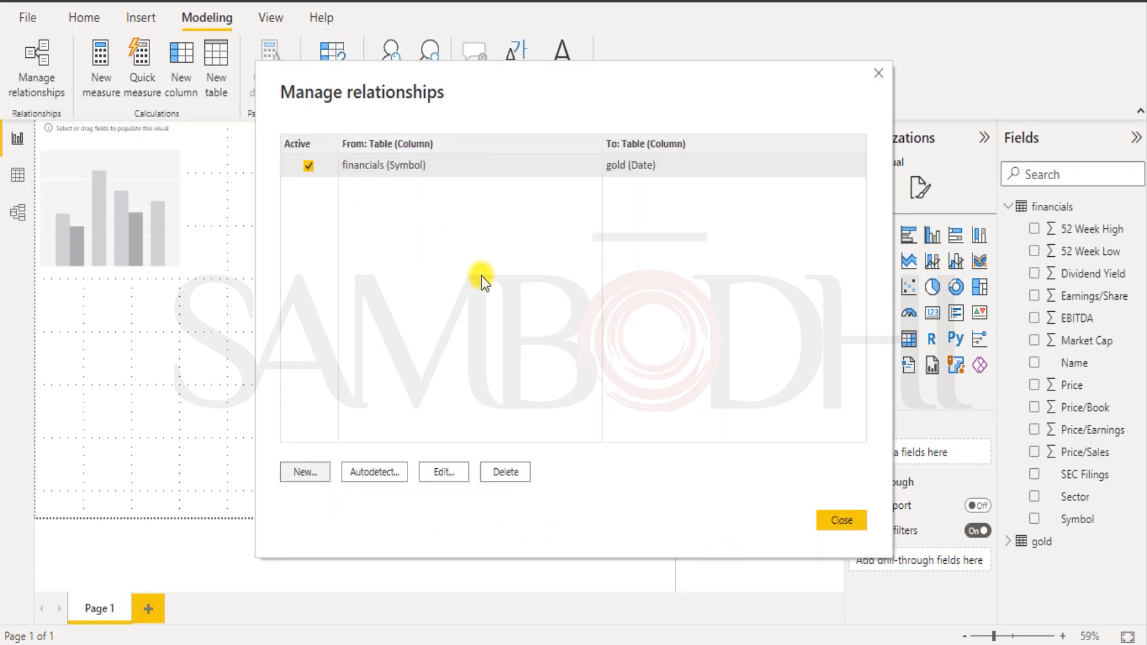
In Model view, bring up the options of the financials–gold relationship line.
left_click(845, 516)
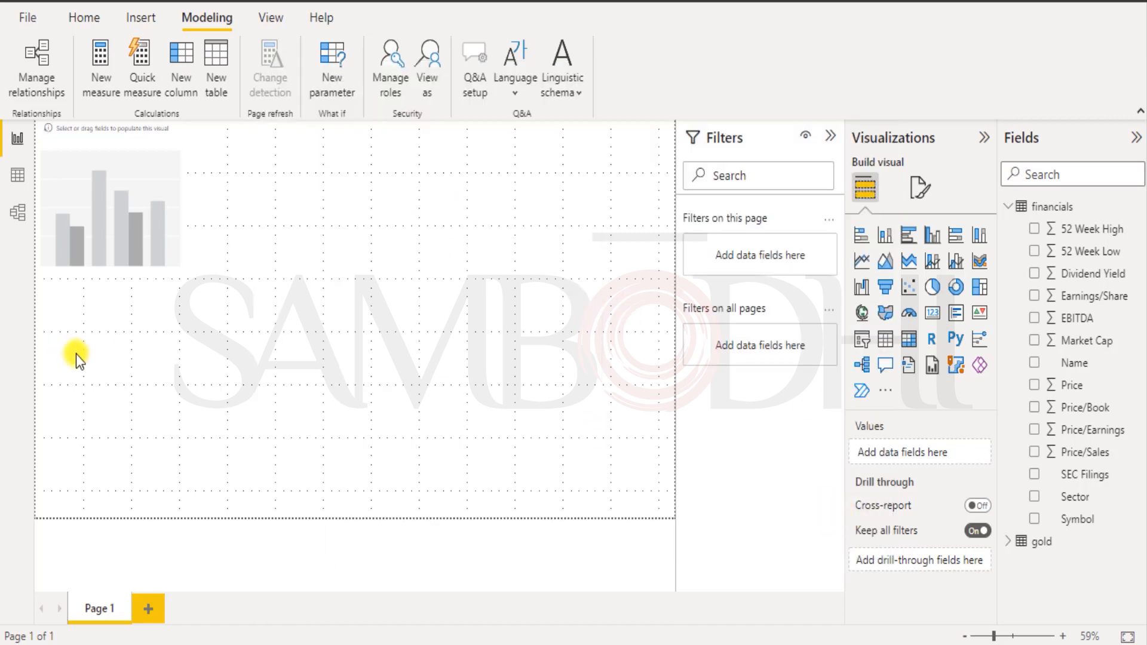
left_click(17, 212)
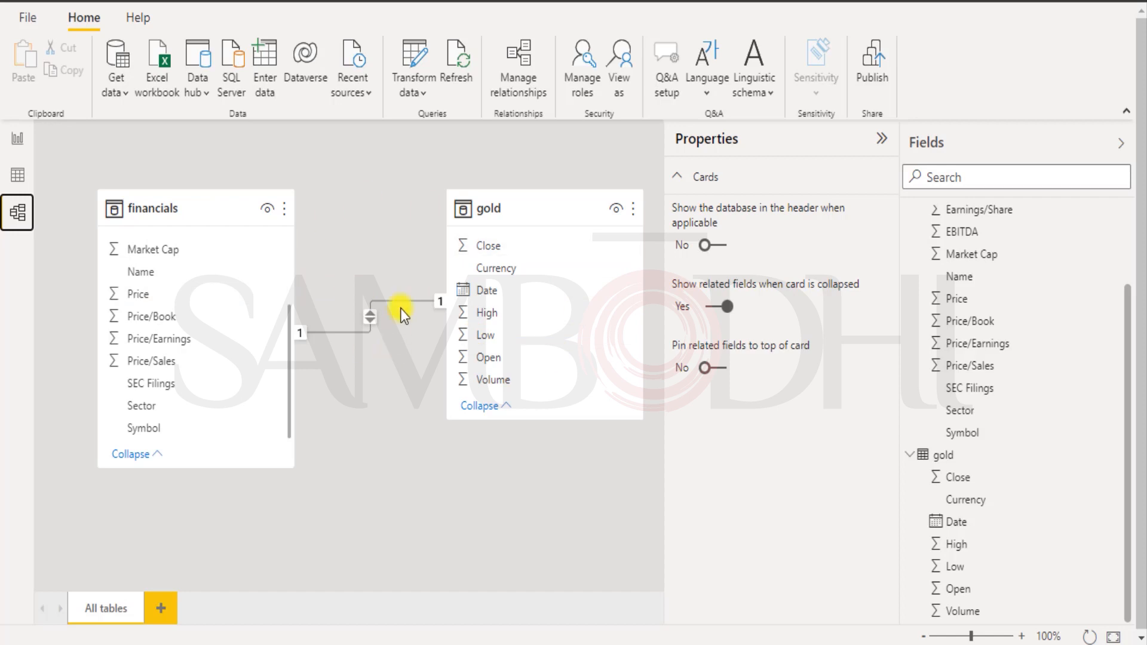
right_click(371, 322)
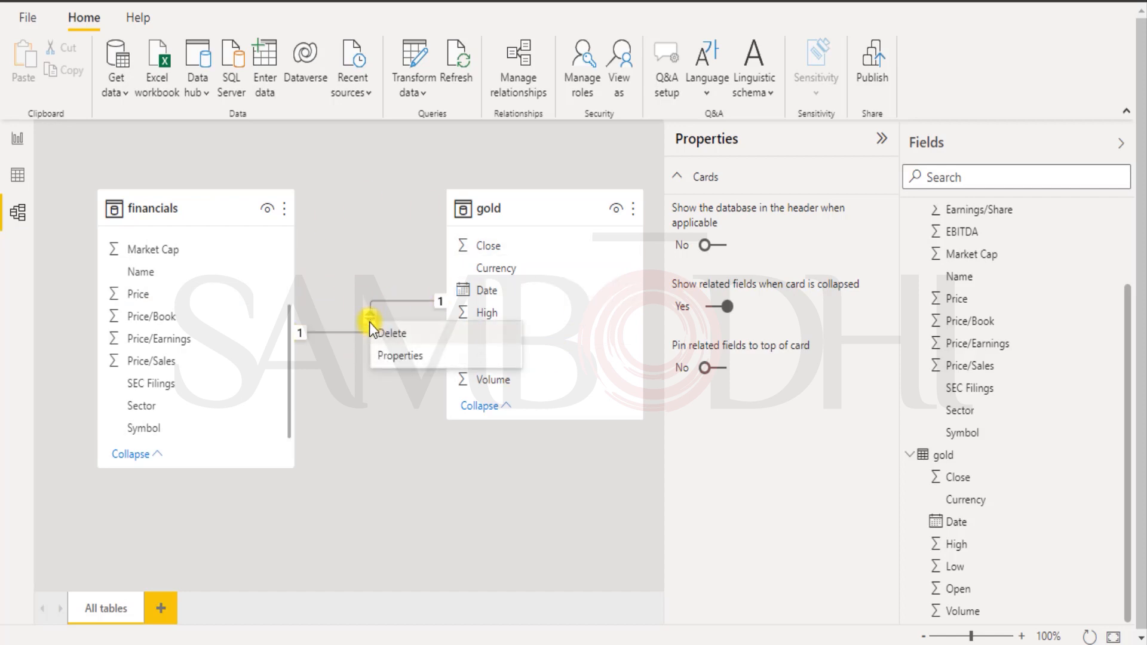
Change the financials–gold relationship to many-to-one (*:1) with single-direction cross-filtering.
left_click(394, 358)
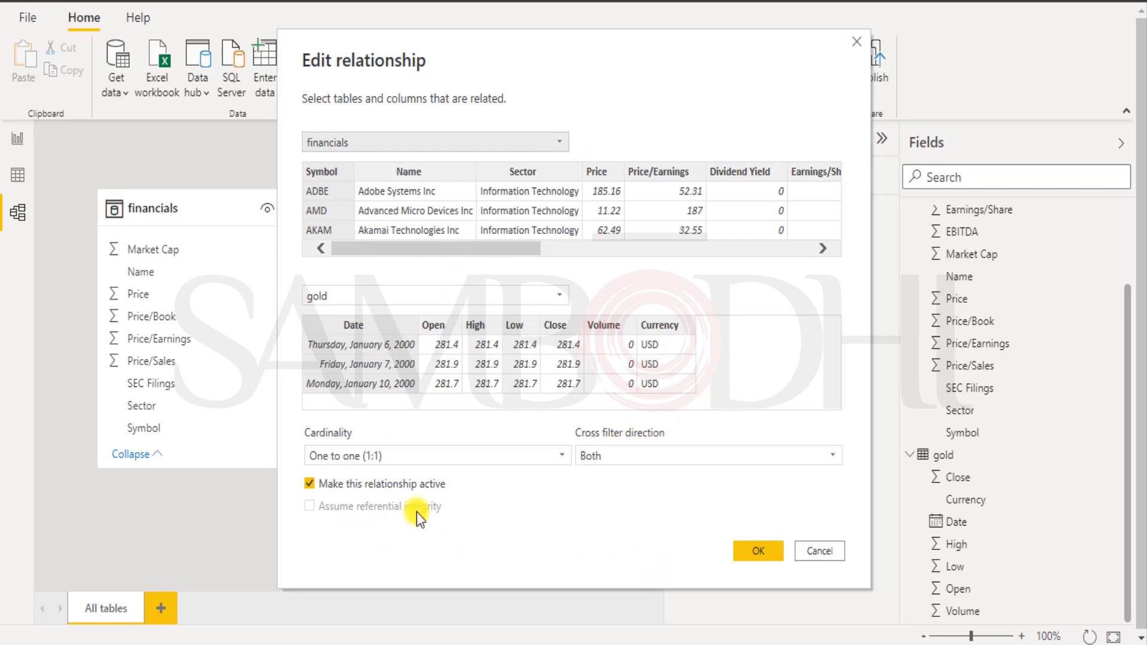
left_click(660, 454)
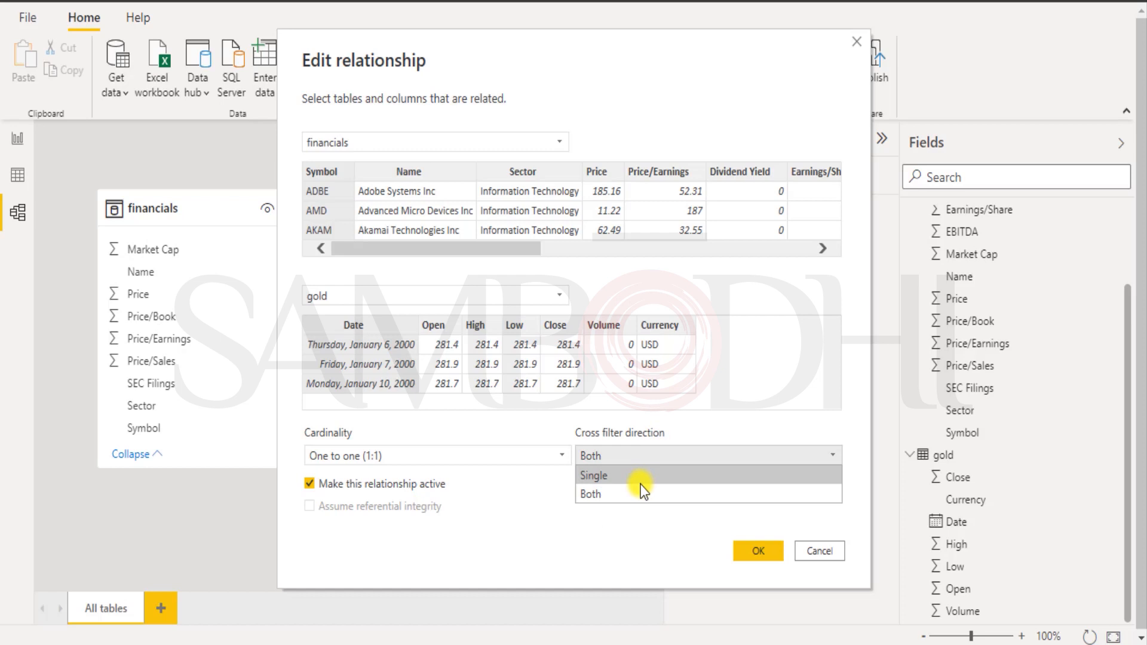
left_click(641, 476)
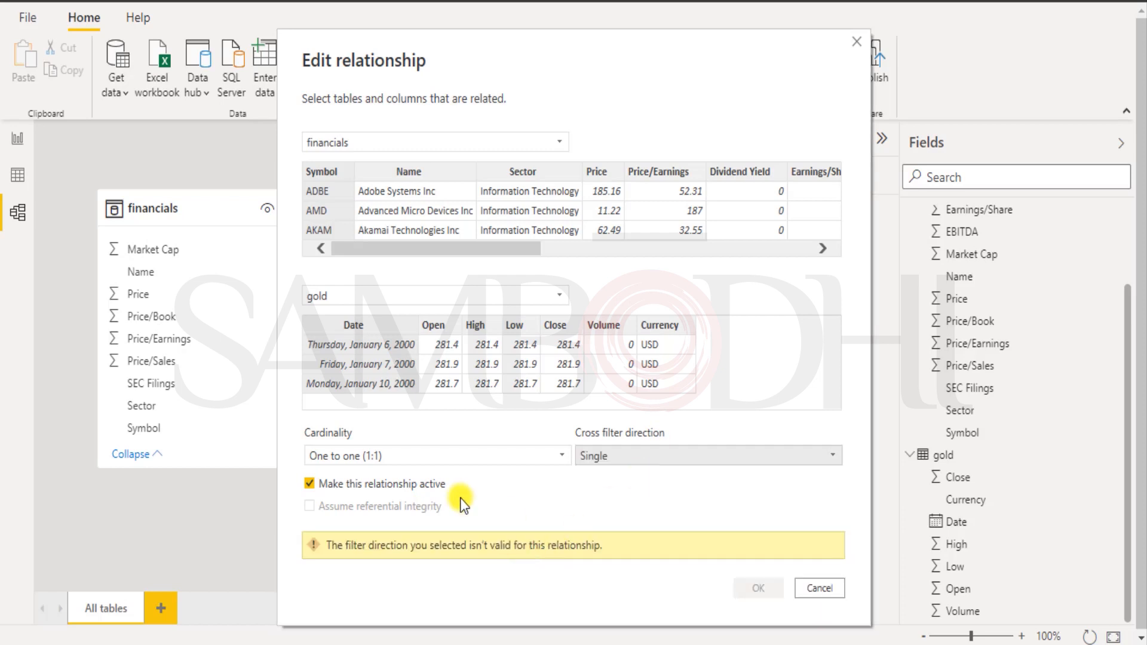
left_click(559, 456)
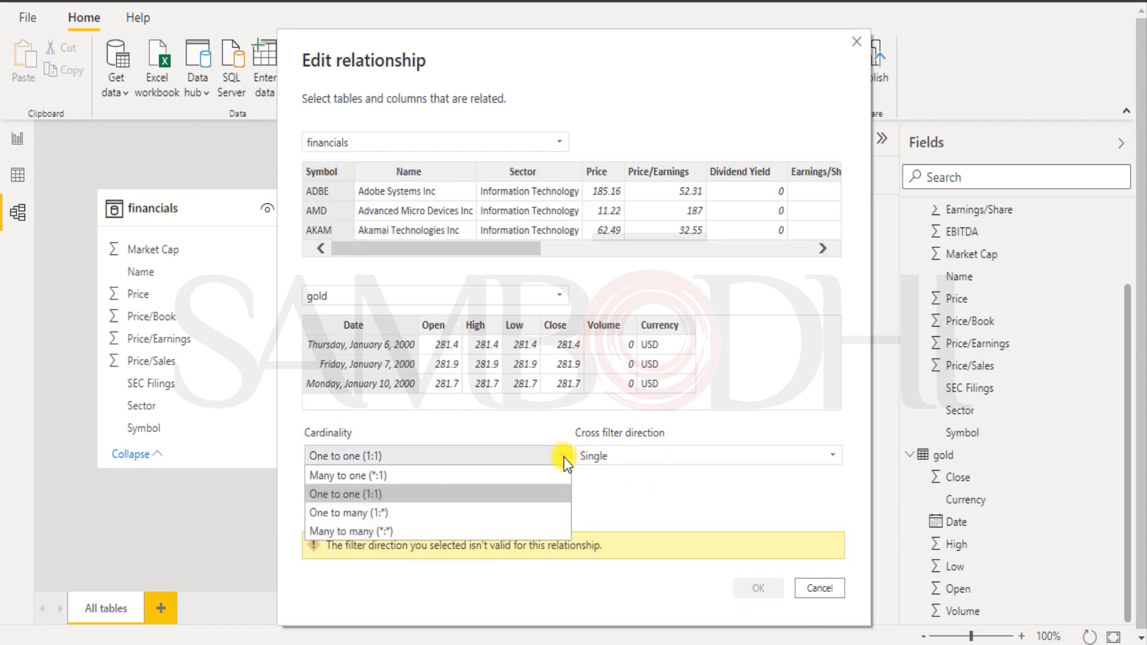
left_click(490, 477)
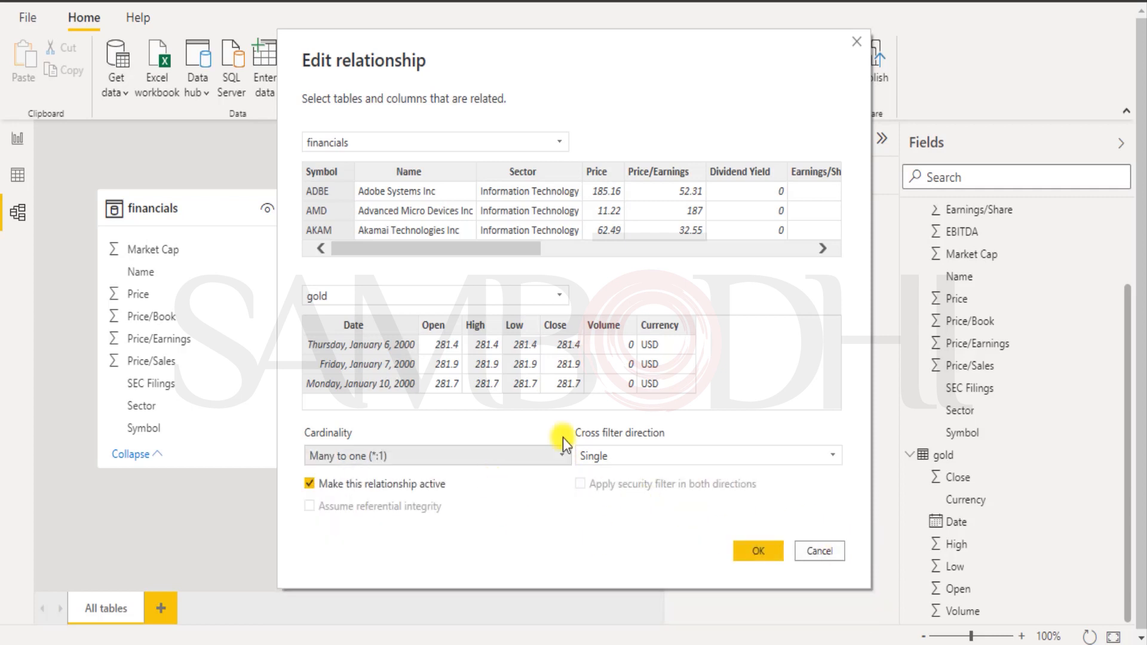
left_click(746, 550)
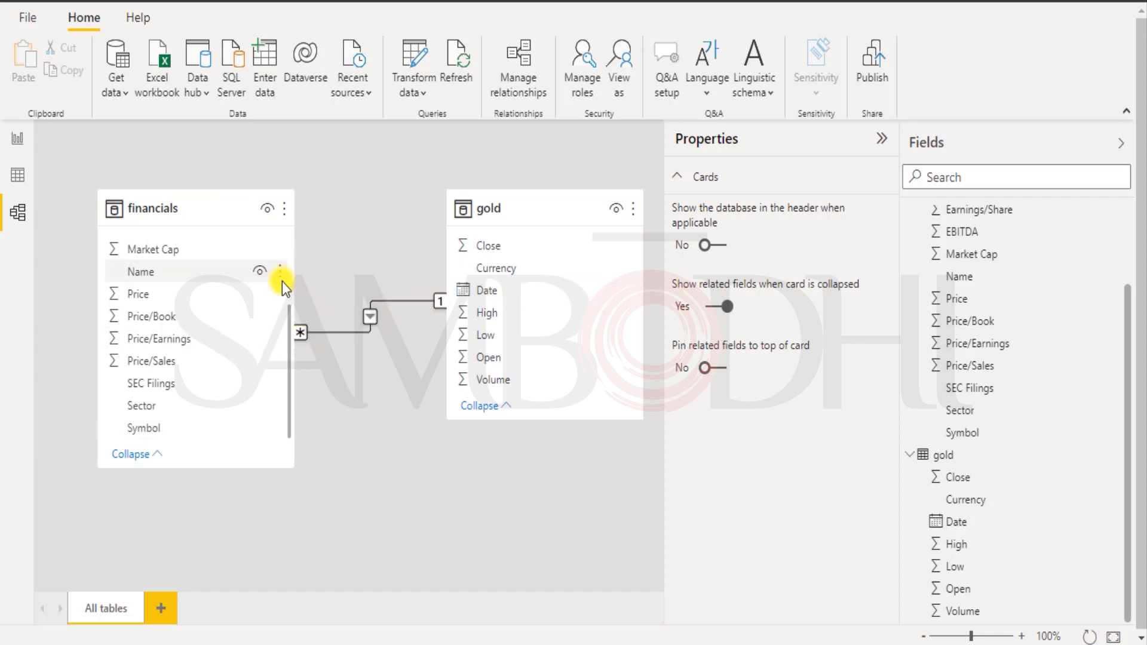
Edit the relationship's properties to One to one (1:1) with cross filter direction Both.
mouse_move(293, 272)
left_mouse_down()
mouse_move(231, 264)
mouse_move(322, 279)
mouse_move(283, 282)
left_mouse_up()
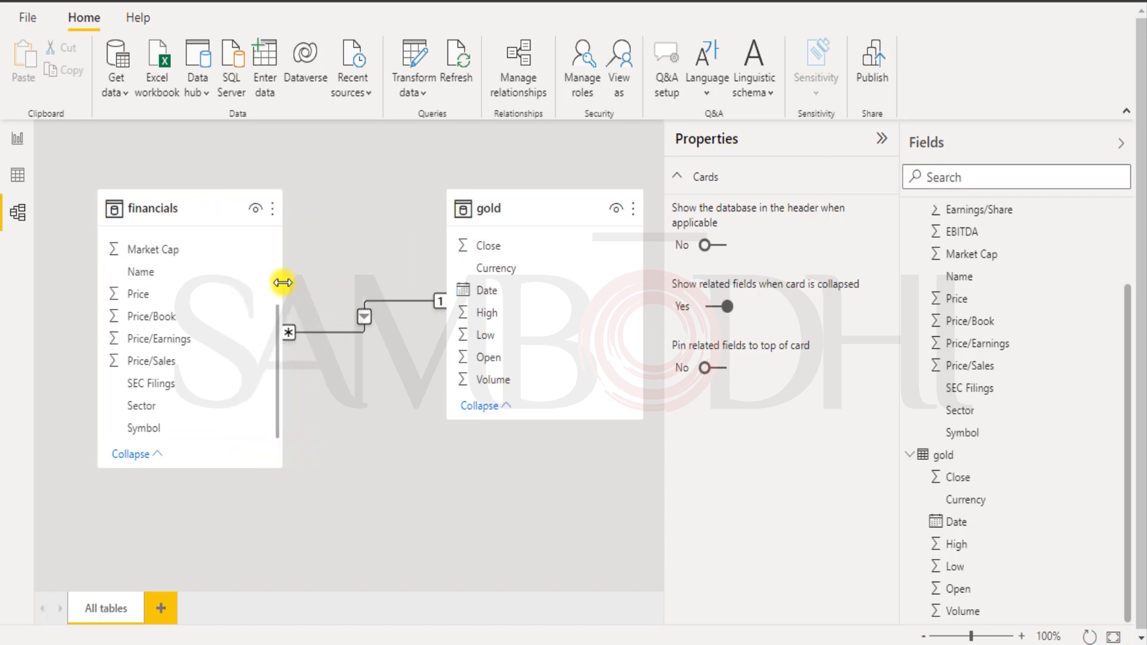
right_click(362, 320)
left_click(375, 362)
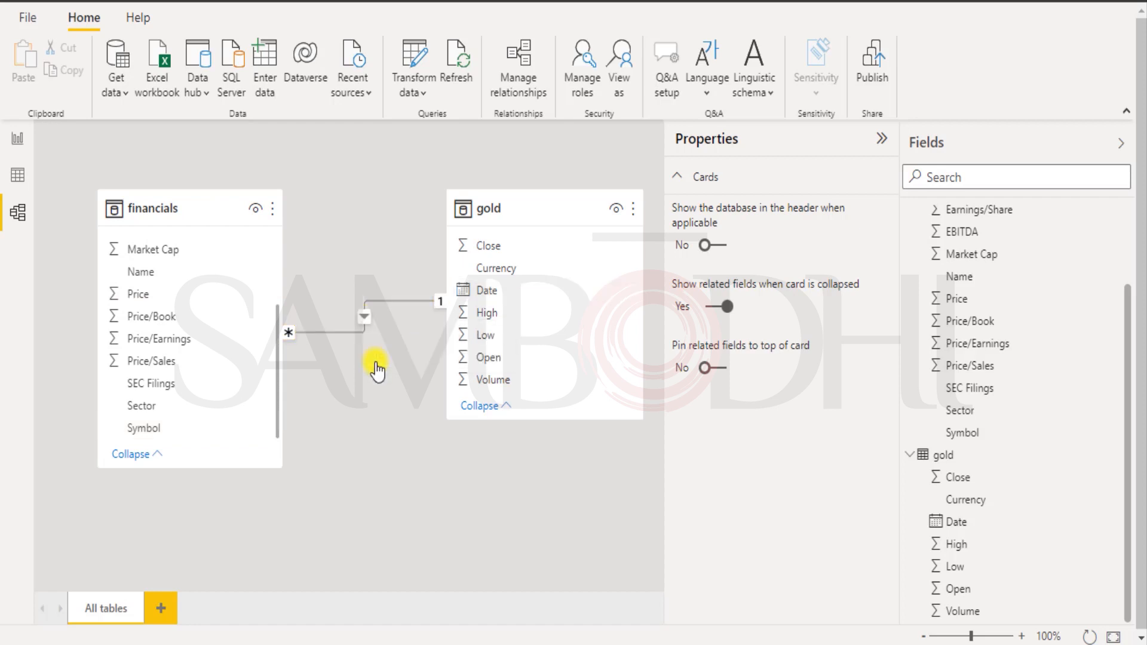
left_click(452, 456)
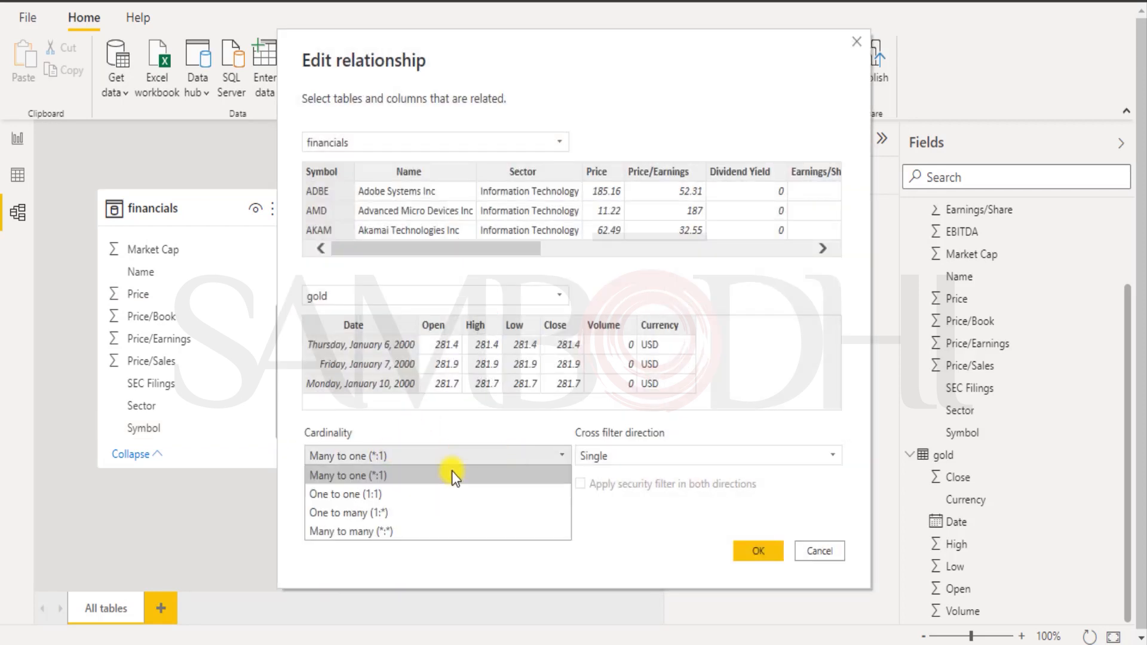
left_click(430, 494)
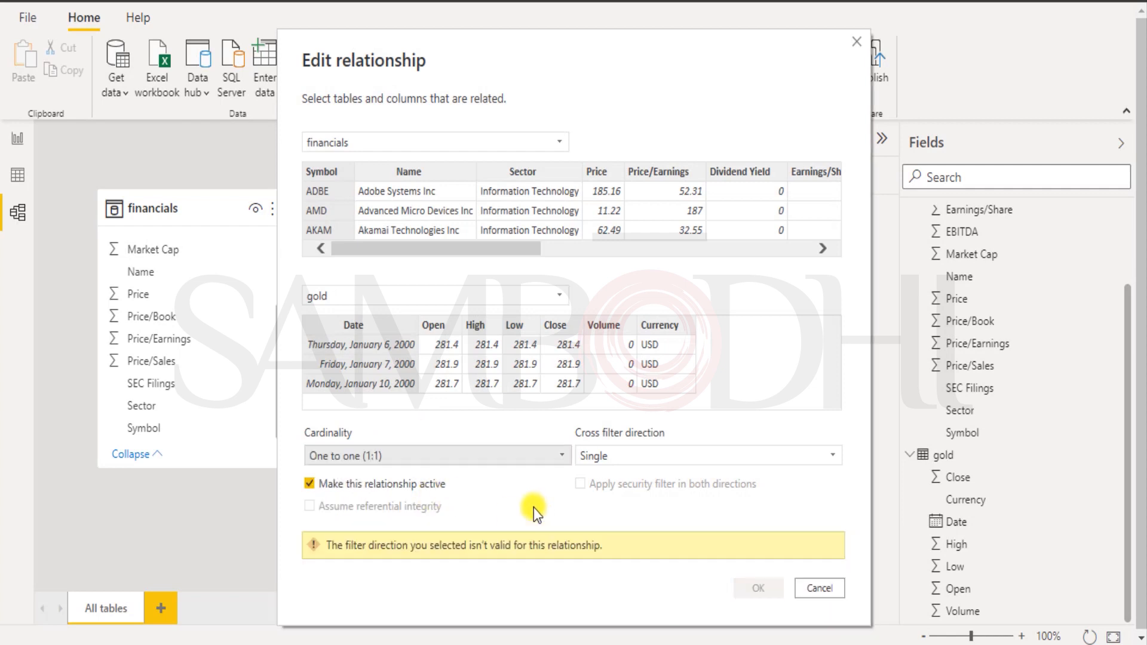
left_click(700, 457)
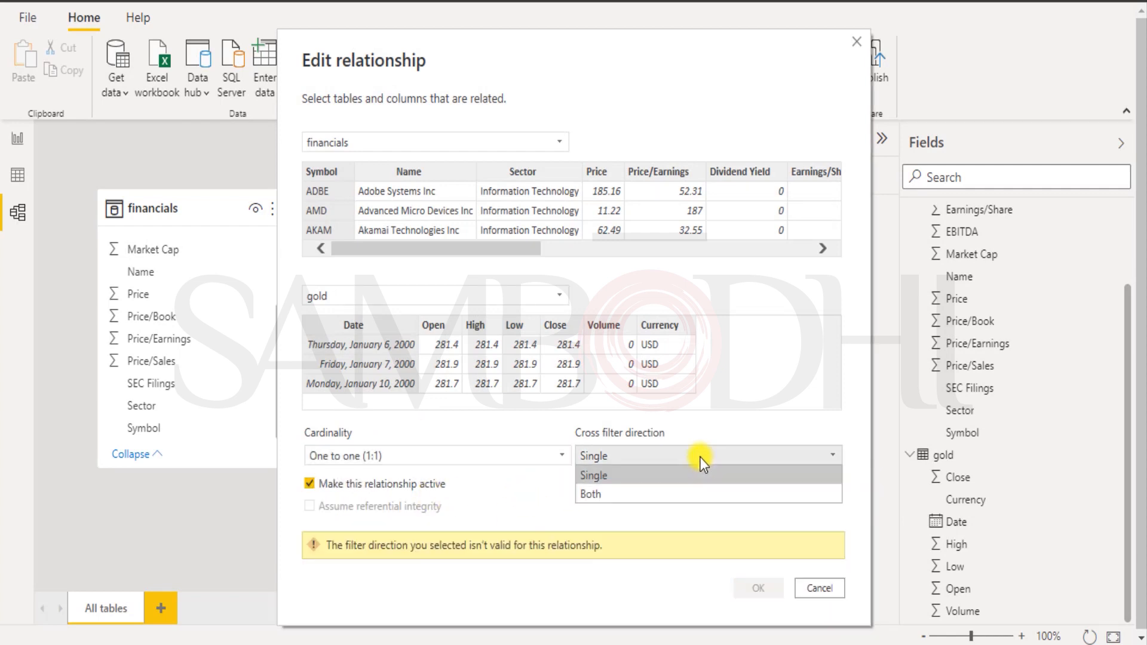
left_click(628, 493)
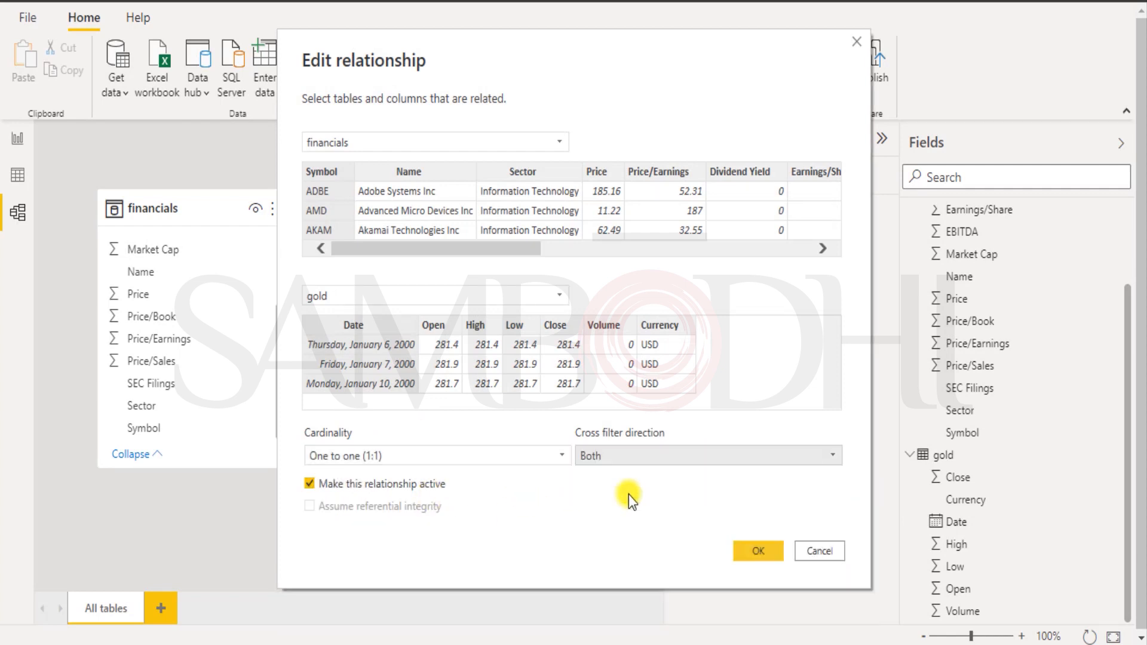
left_click(762, 555)
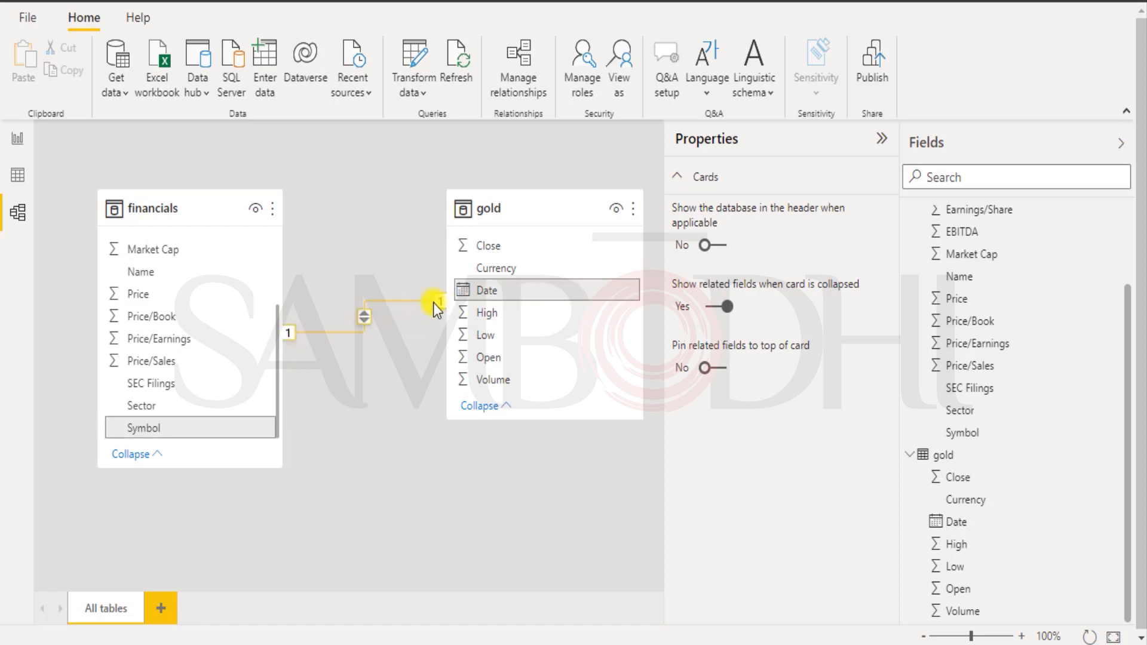
Make the relationship many-to-many and apply security filtering in both directions.
right_click(363, 318)
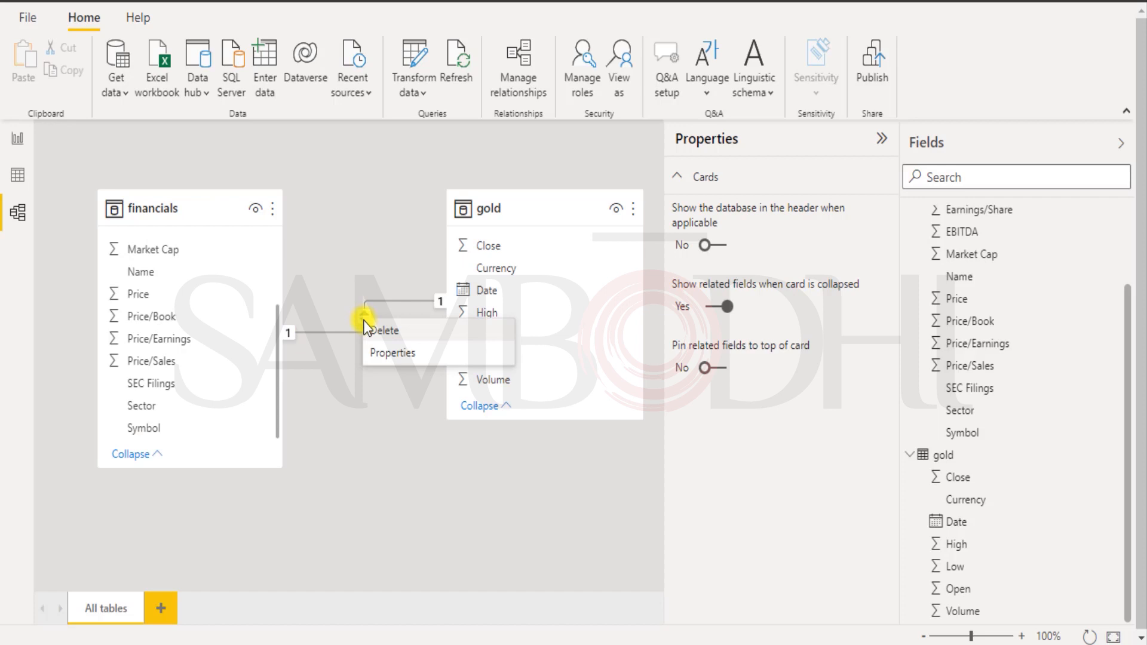
left_click(383, 360)
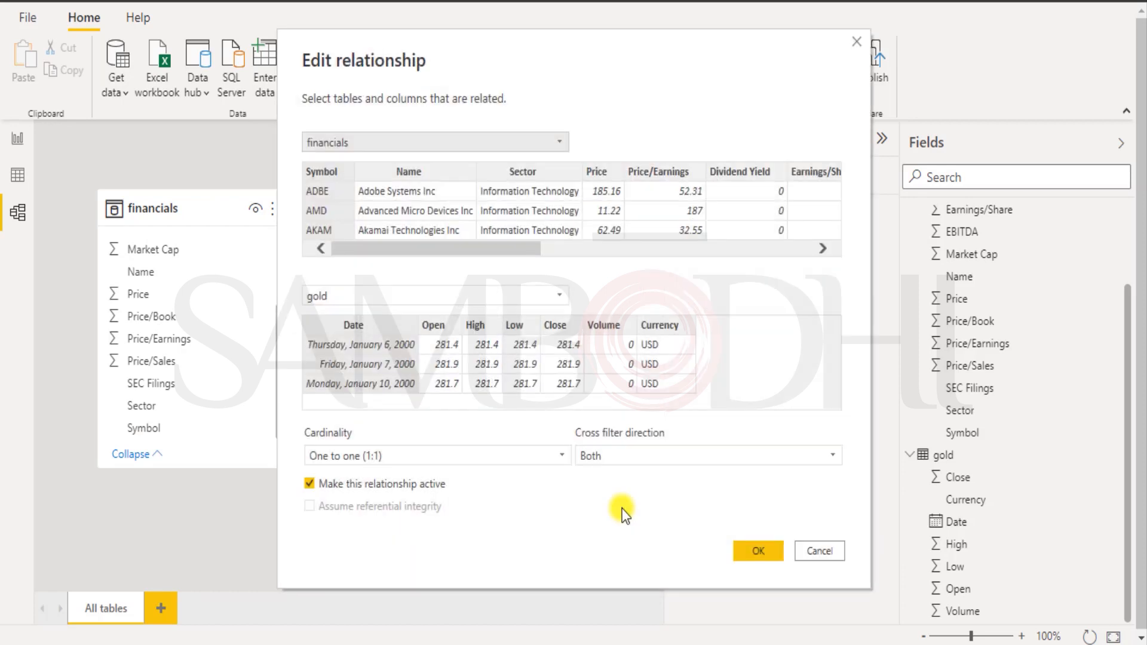
left_click(567, 454)
left_click(379, 531)
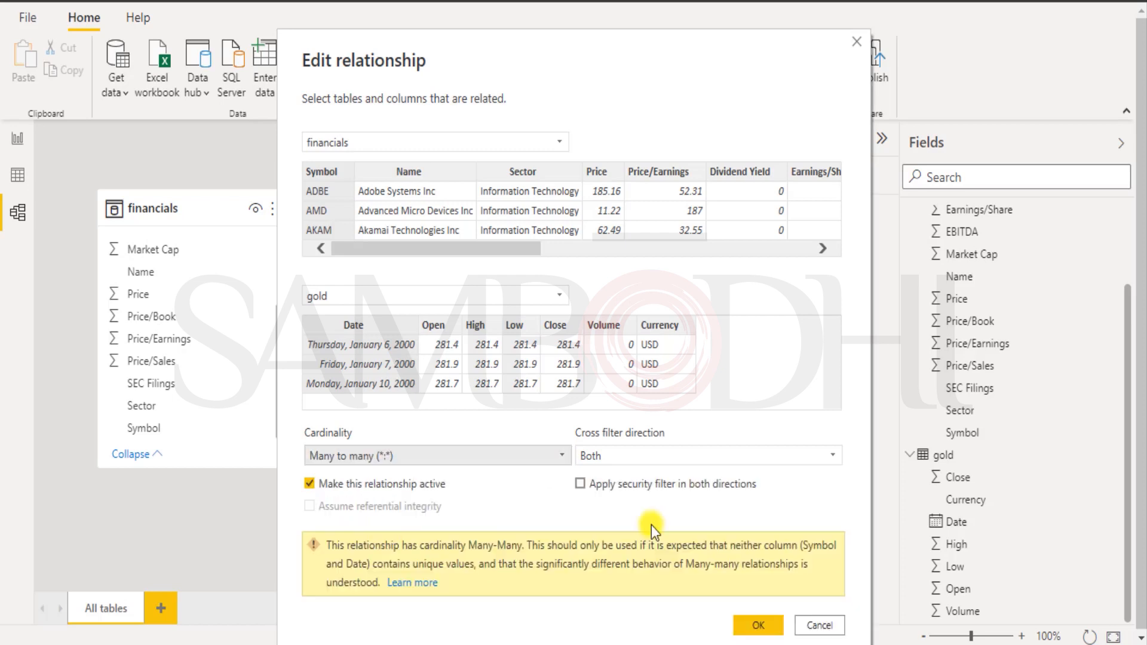
left_click(580, 484)
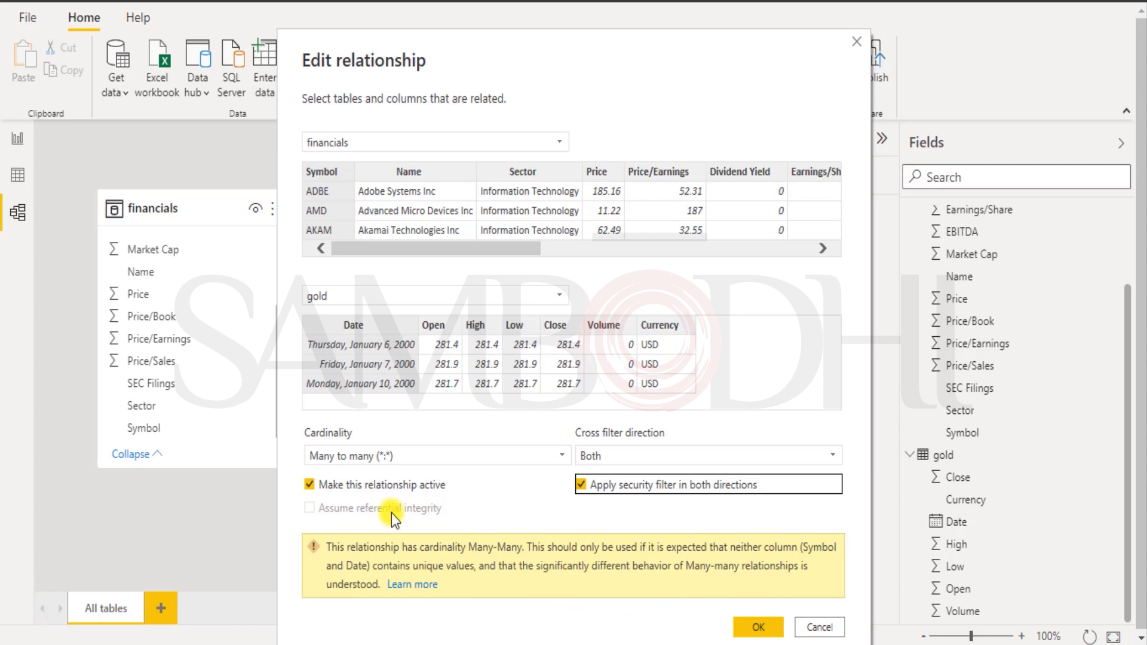
left_click(754, 627)
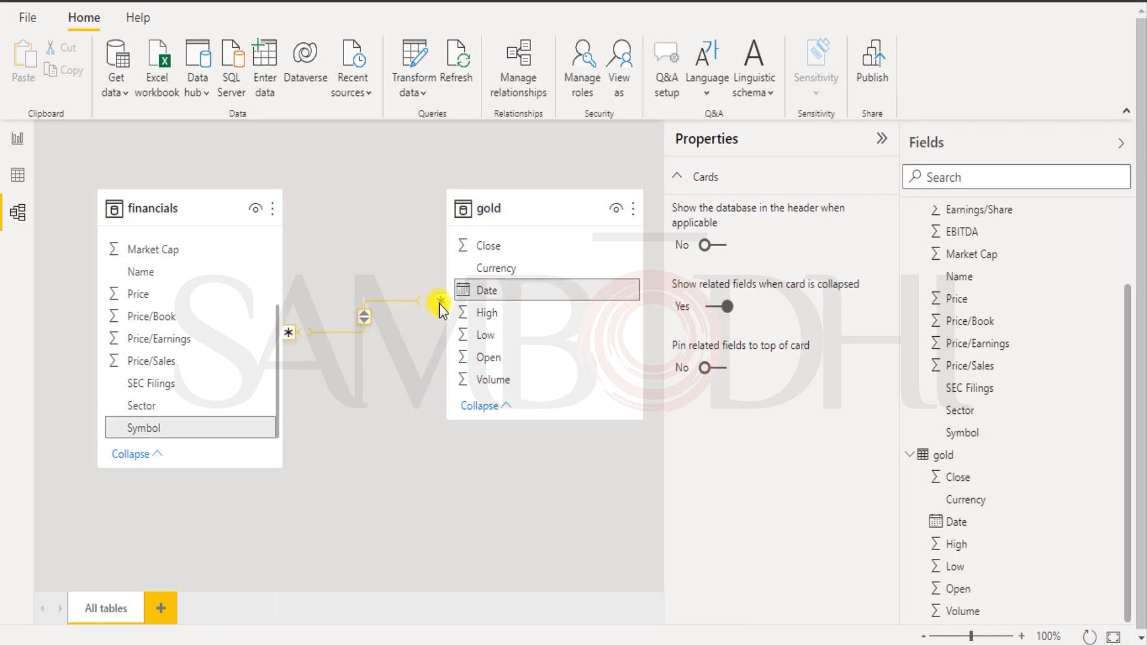
Restore One to one (1:1) cardinality, keeping Both as the cross filter direction.
double_click(306, 332)
left_click(565, 421)
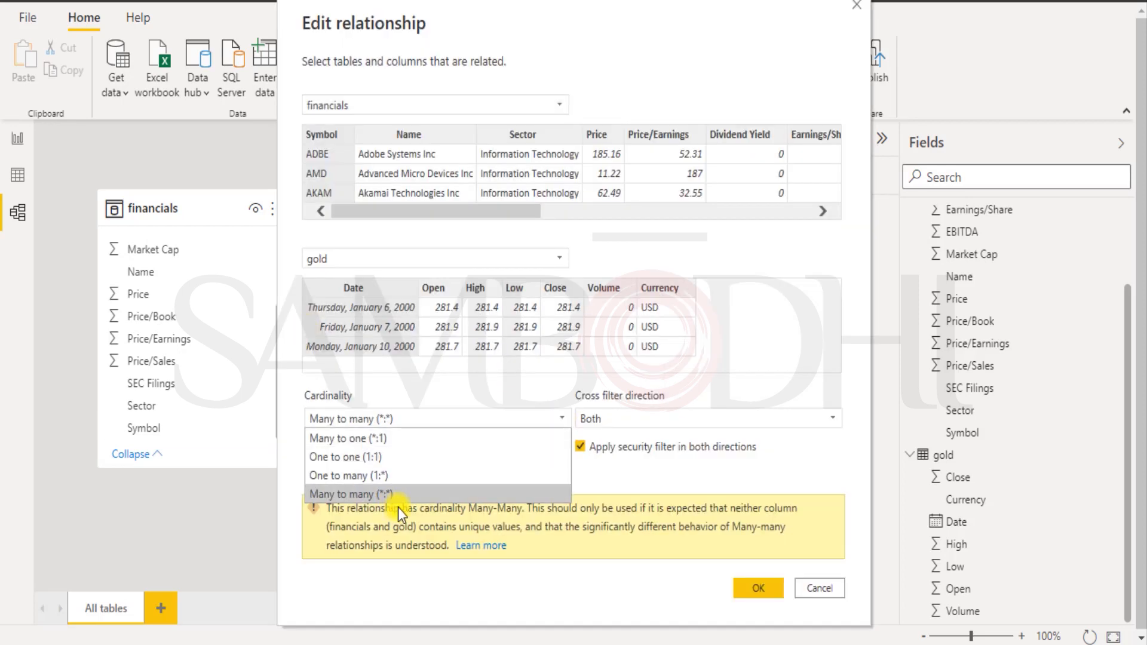
left_click(400, 455)
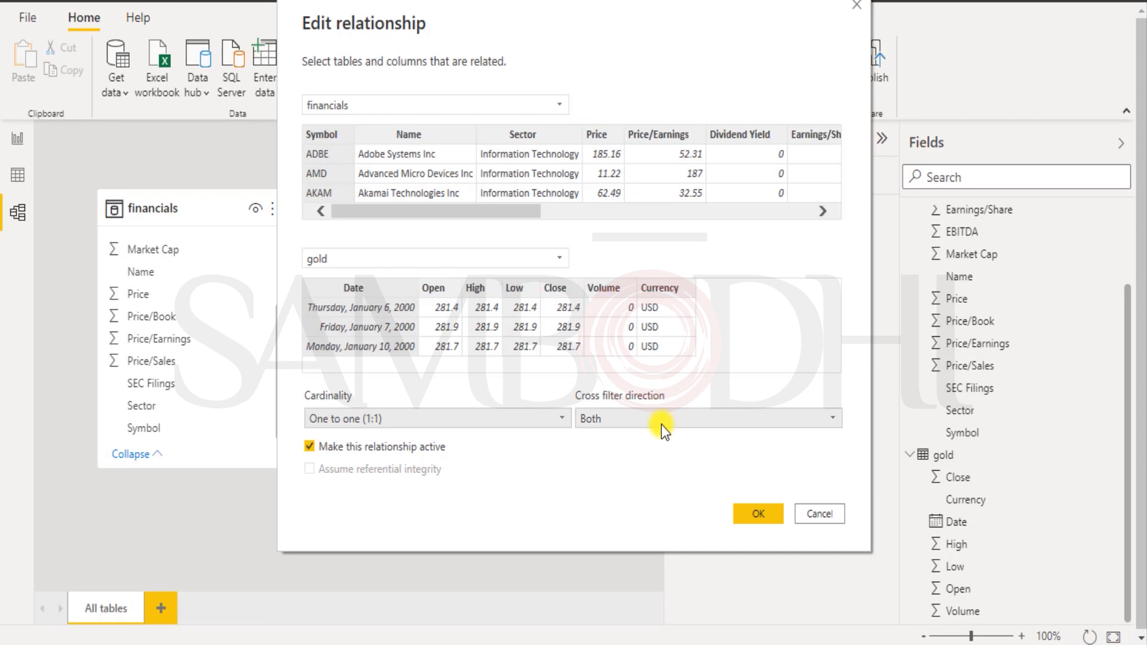
left_click(661, 422)
left_click(641, 460)
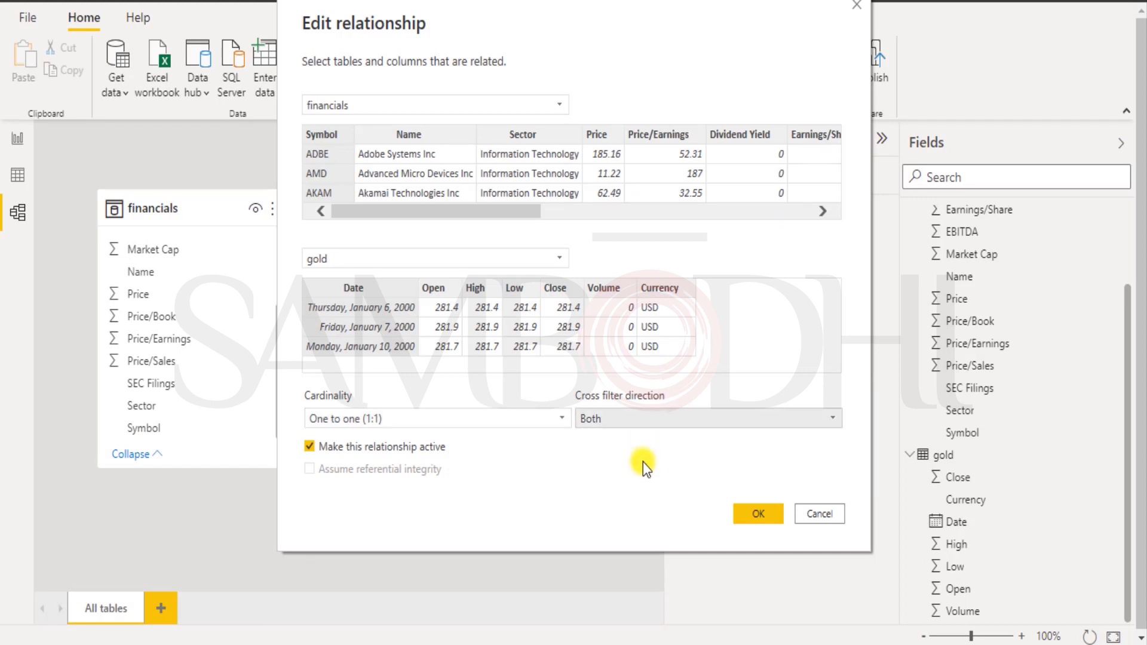
left_click(758, 512)
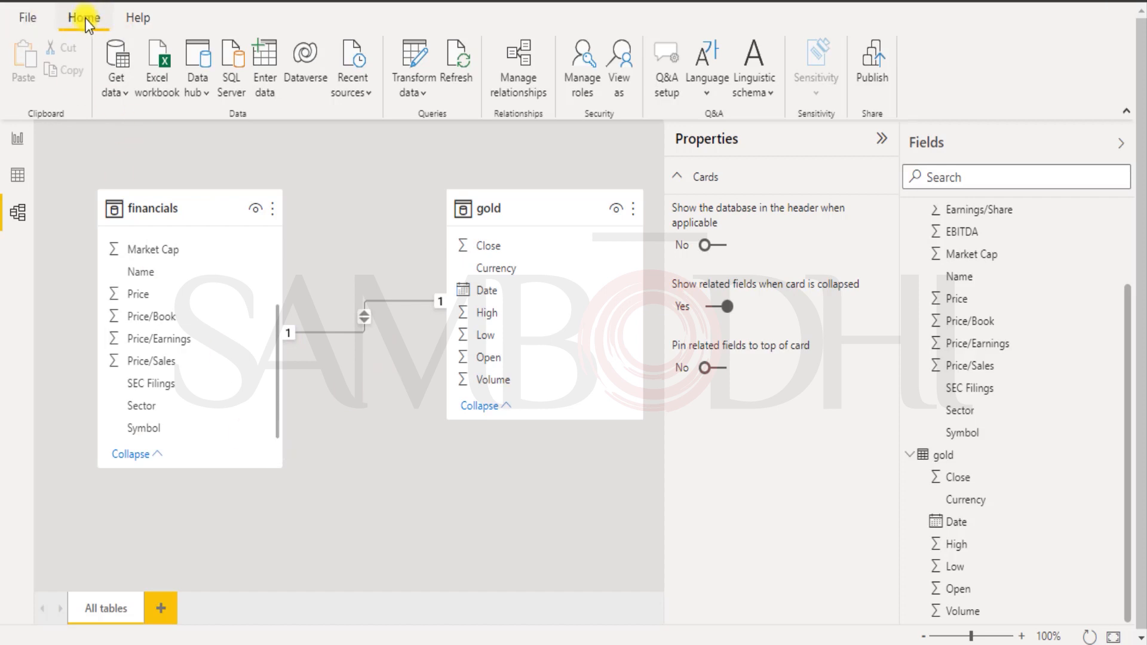
Return to Report view and save the report as 'Financials to Gold - Relationships'.
left_click(18, 138)
left_click(27, 18)
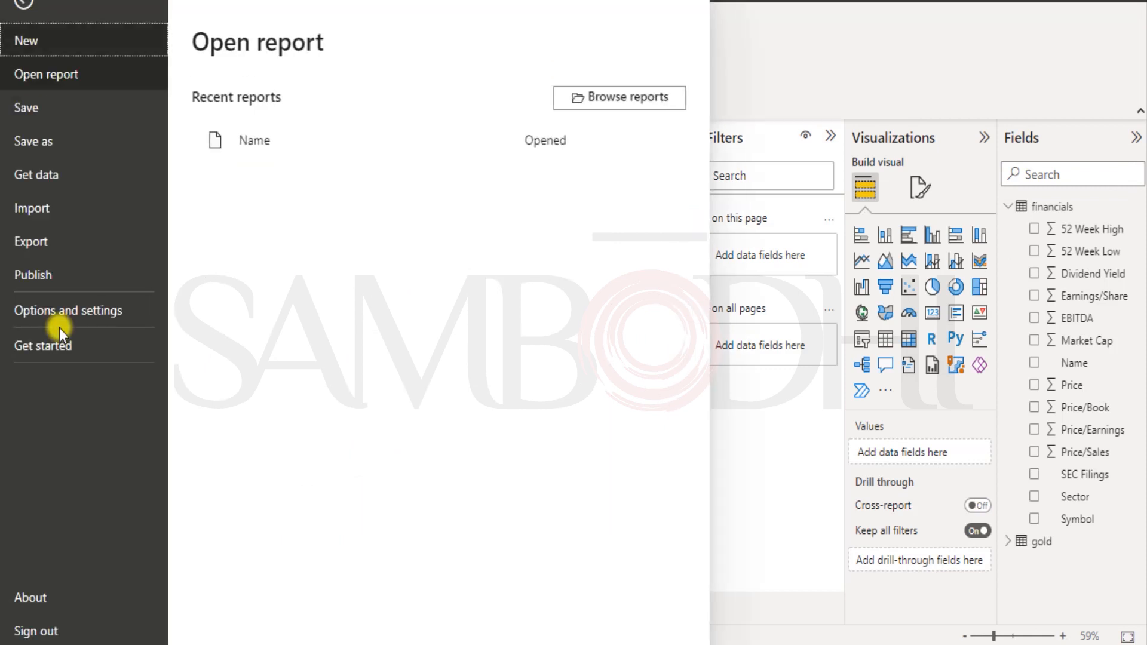
left_click(63, 136)
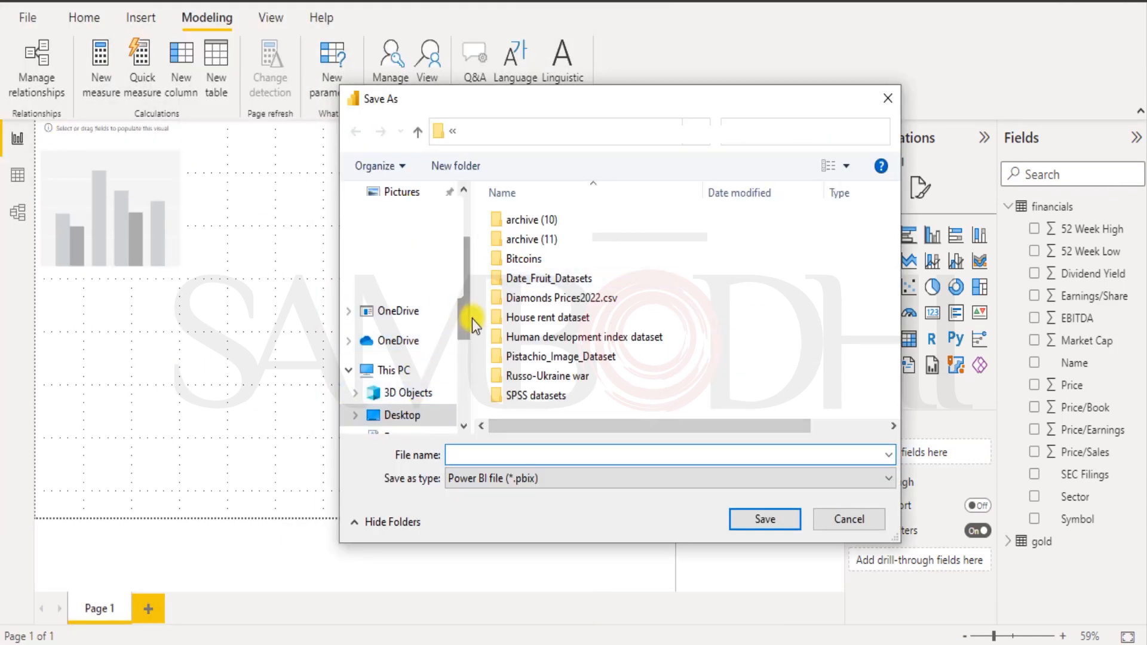
left_click_drag(469, 318, 467, 238)
left_click(411, 339)
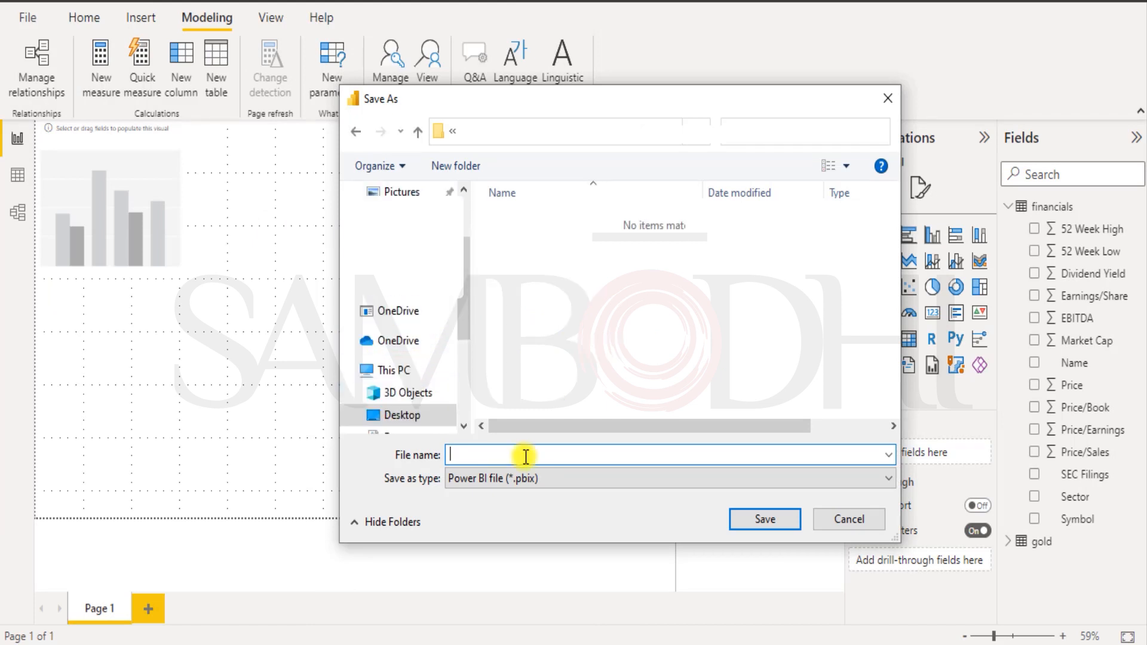
type("Relationships")
key("Home")
type("Financials to Gold ")
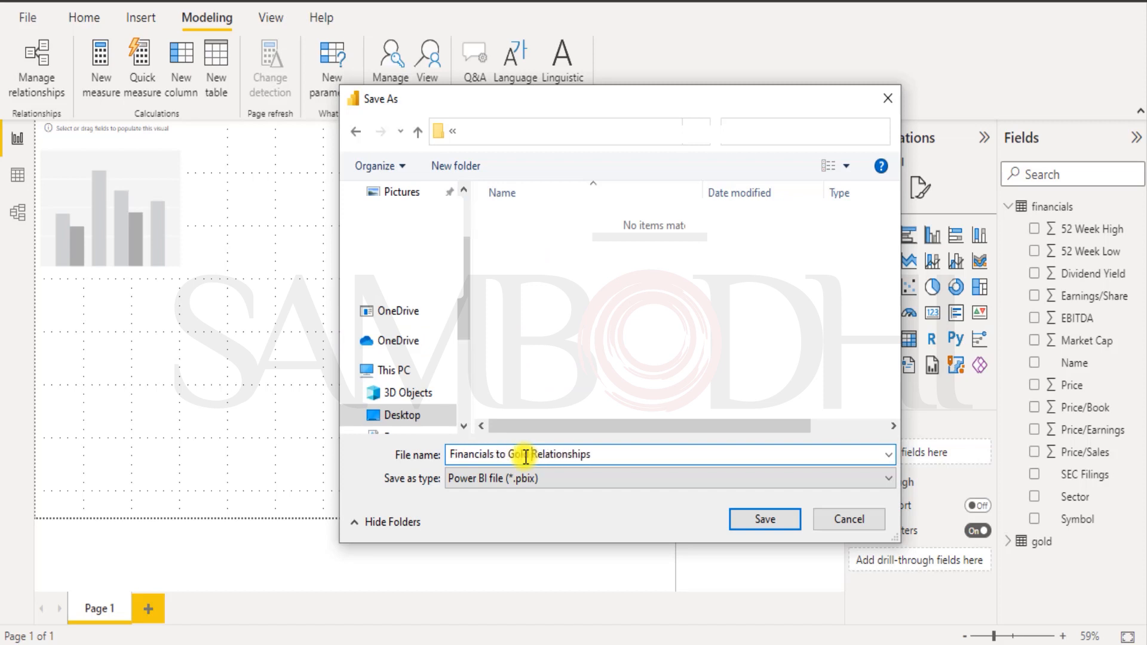
type("-")
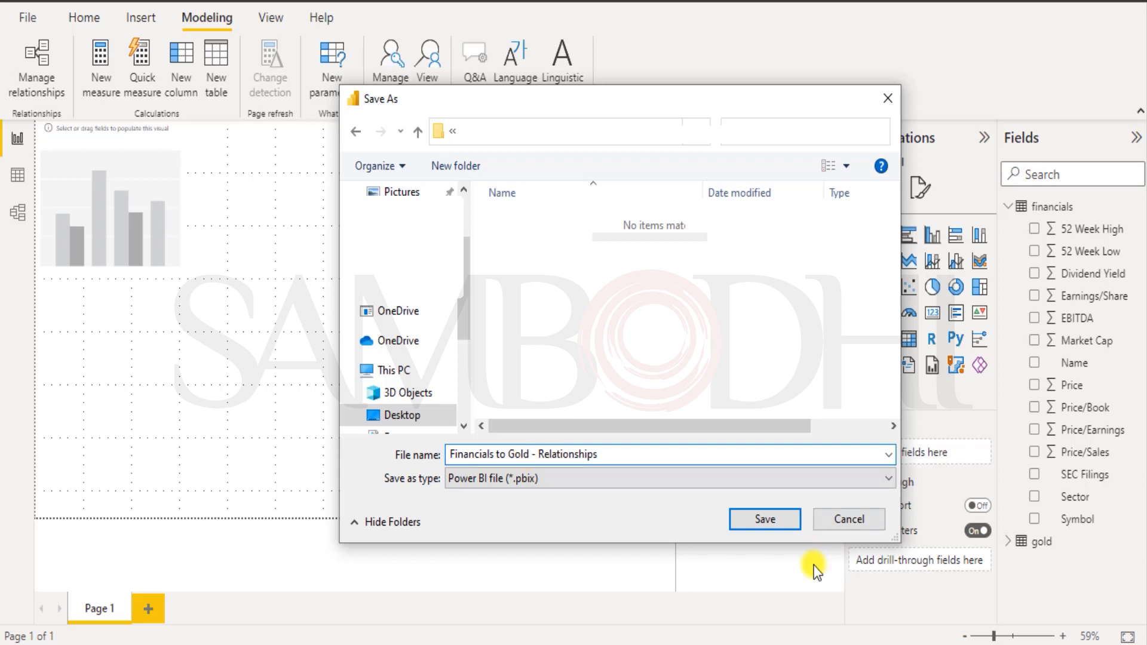
left_click(780, 518)
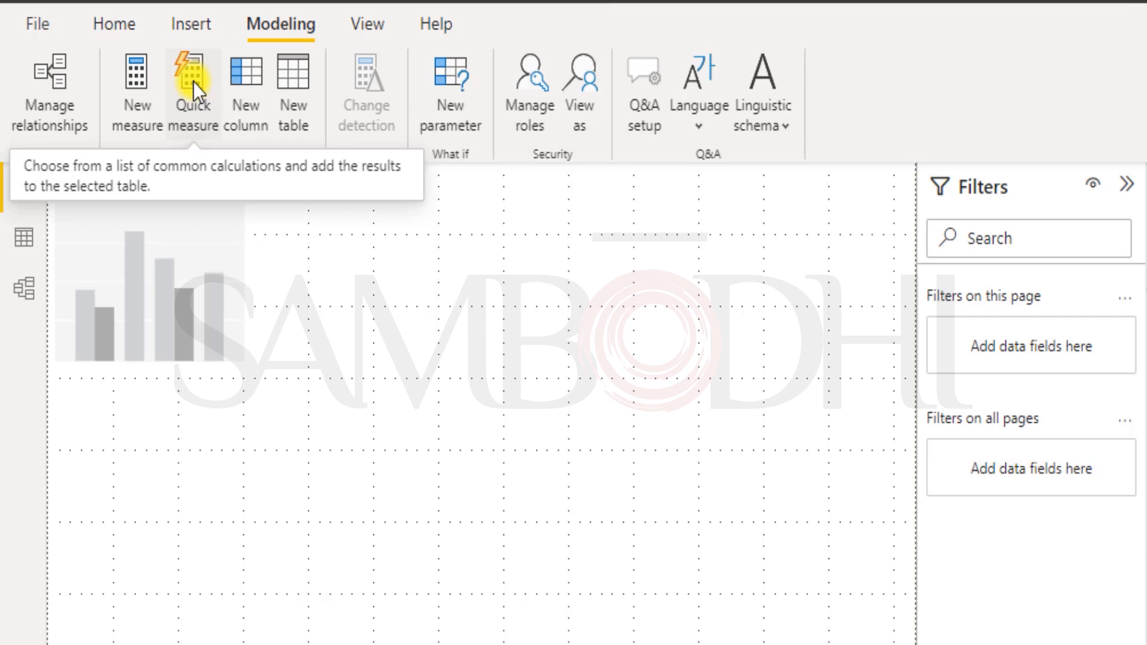
Start a quick measure using the Max per category calculation.
left_click(192, 82)
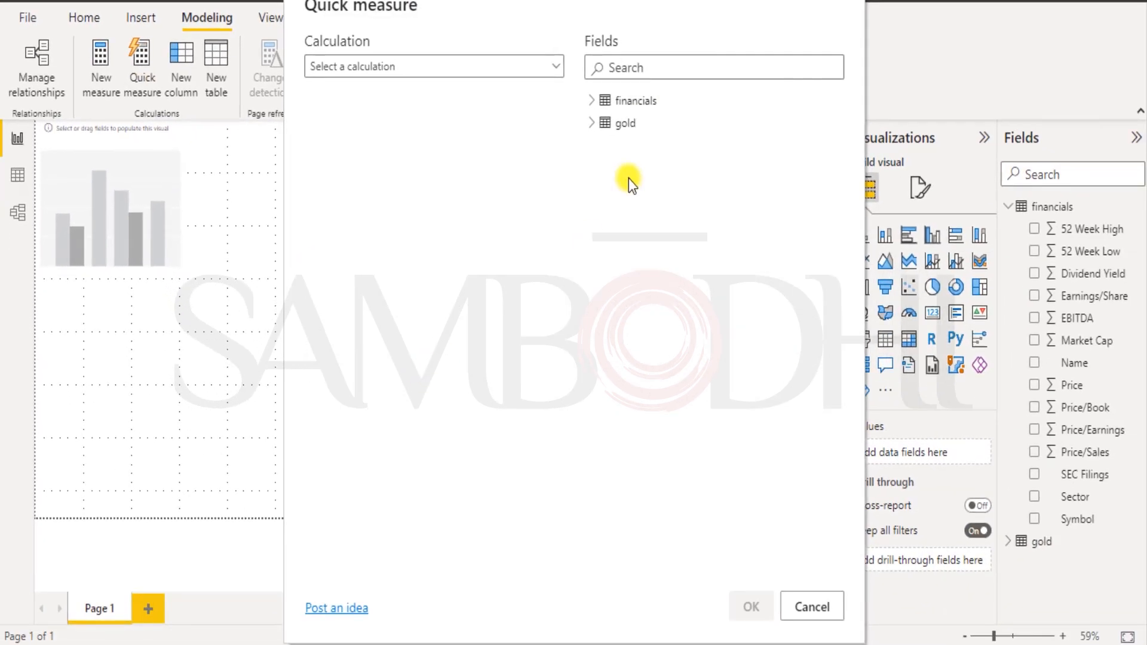
left_click(428, 69)
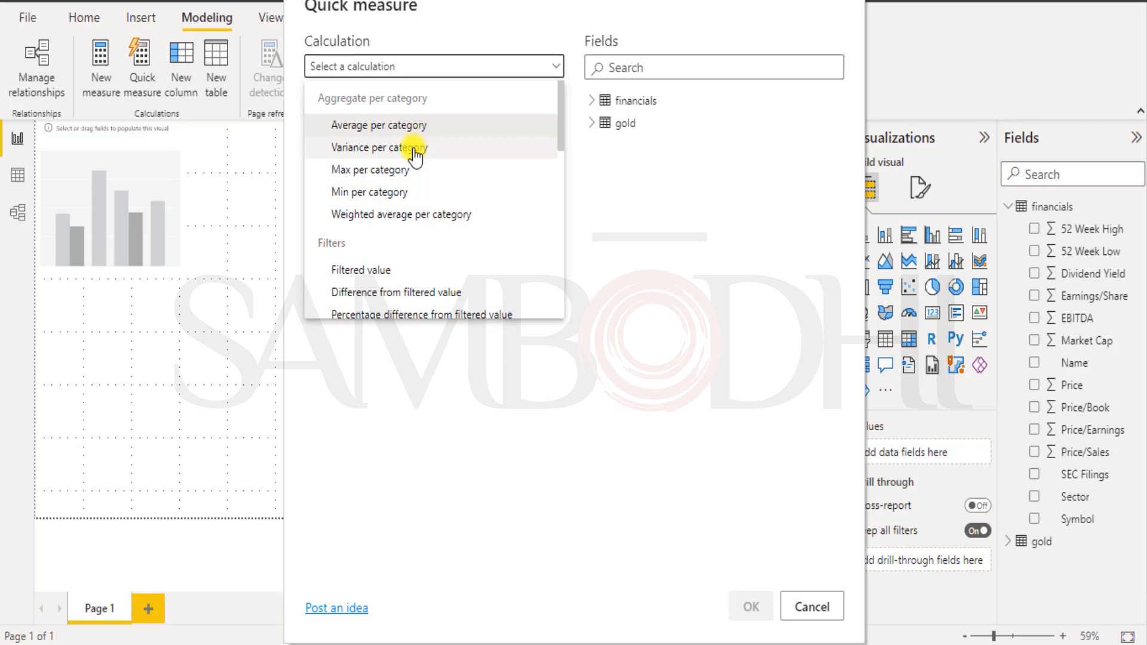
left_click(364, 171)
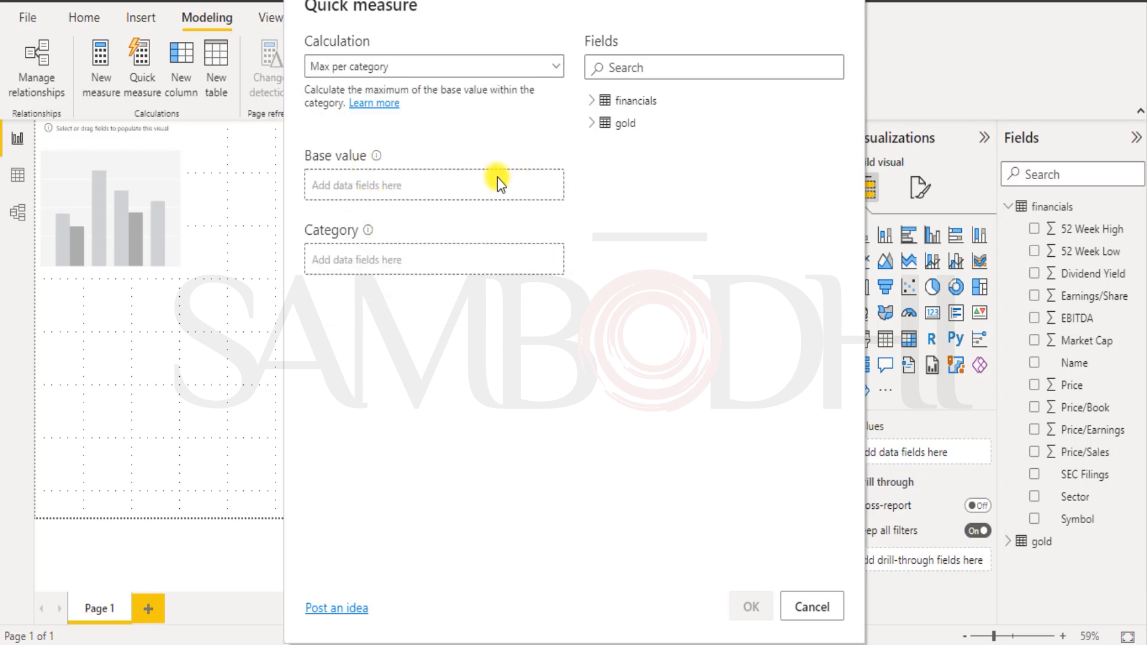
left_click(591, 101)
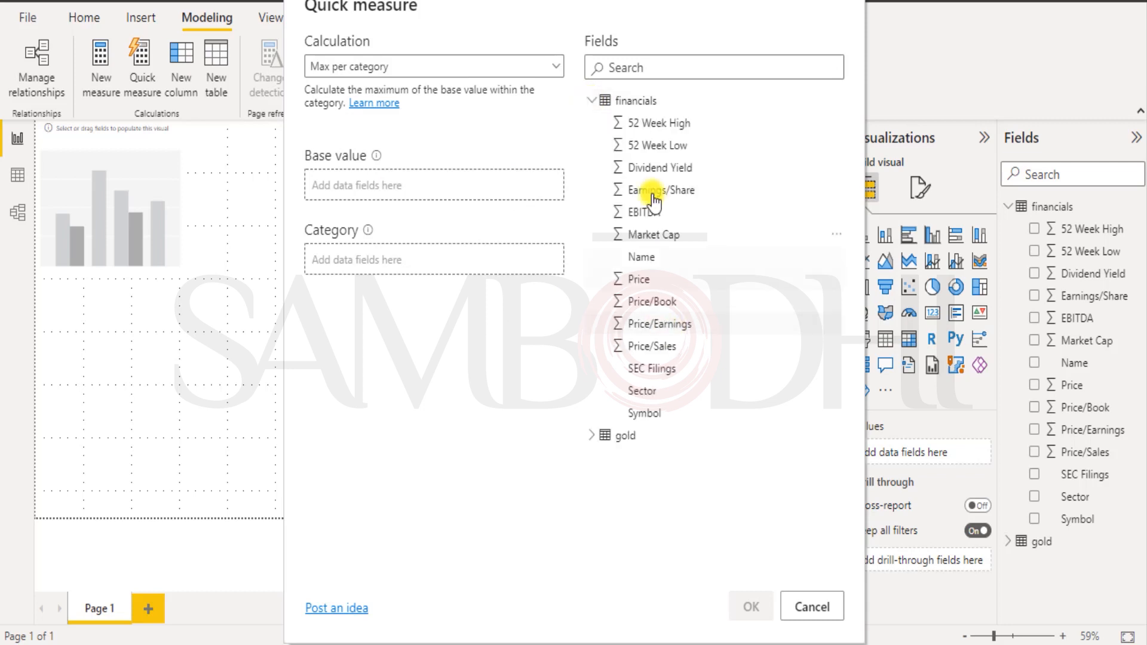
left_click(653, 149)
Add 52 Week High as the base value, aggregated as Maximum.
left_click(590, 443)
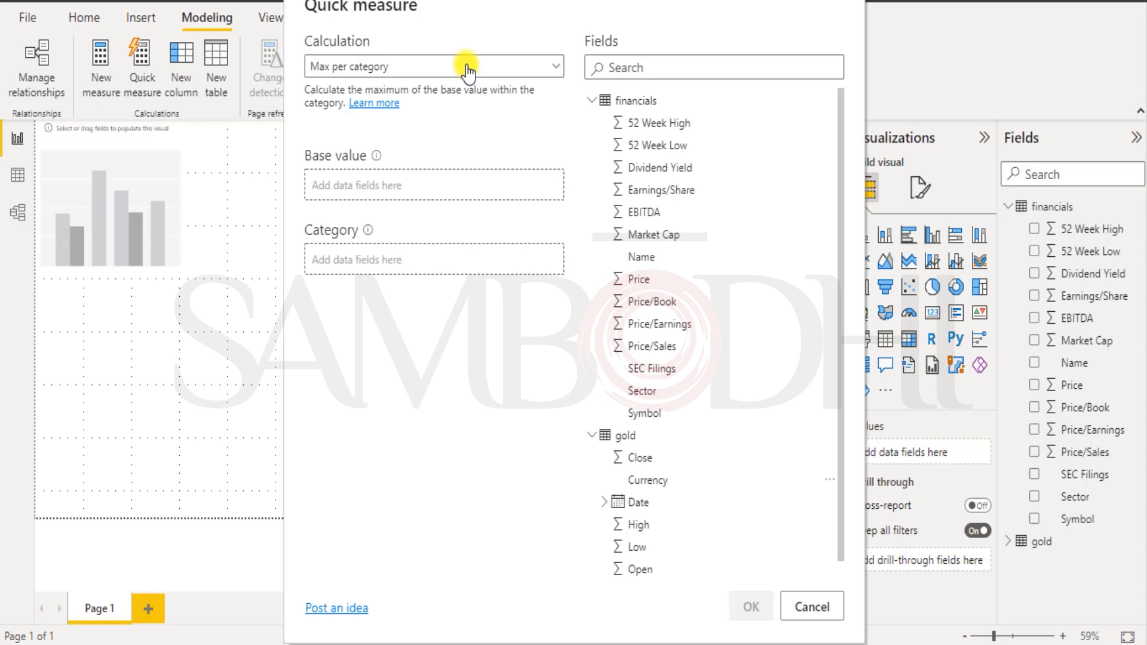
left_click(605, 66)
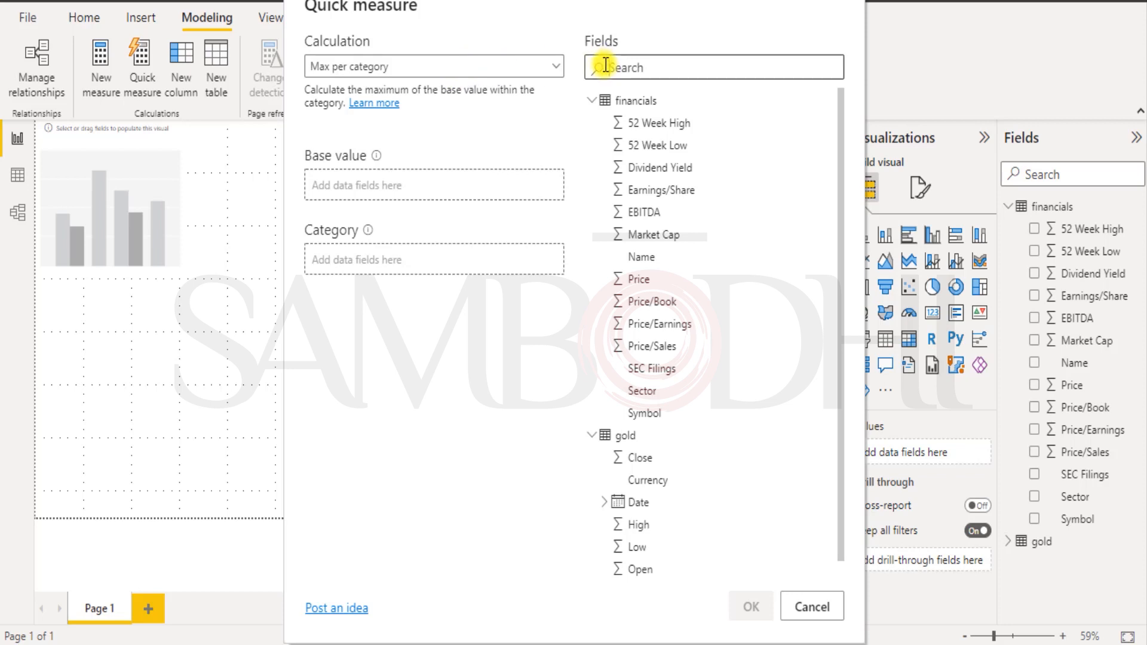
type("52 week high")
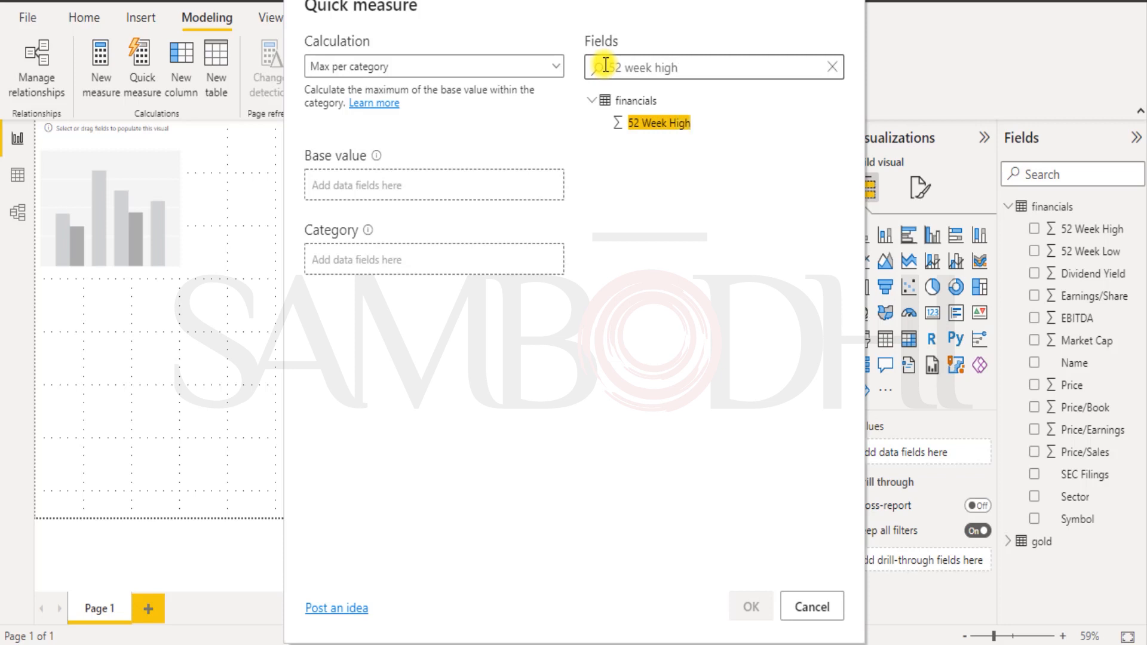
left_click(671, 125)
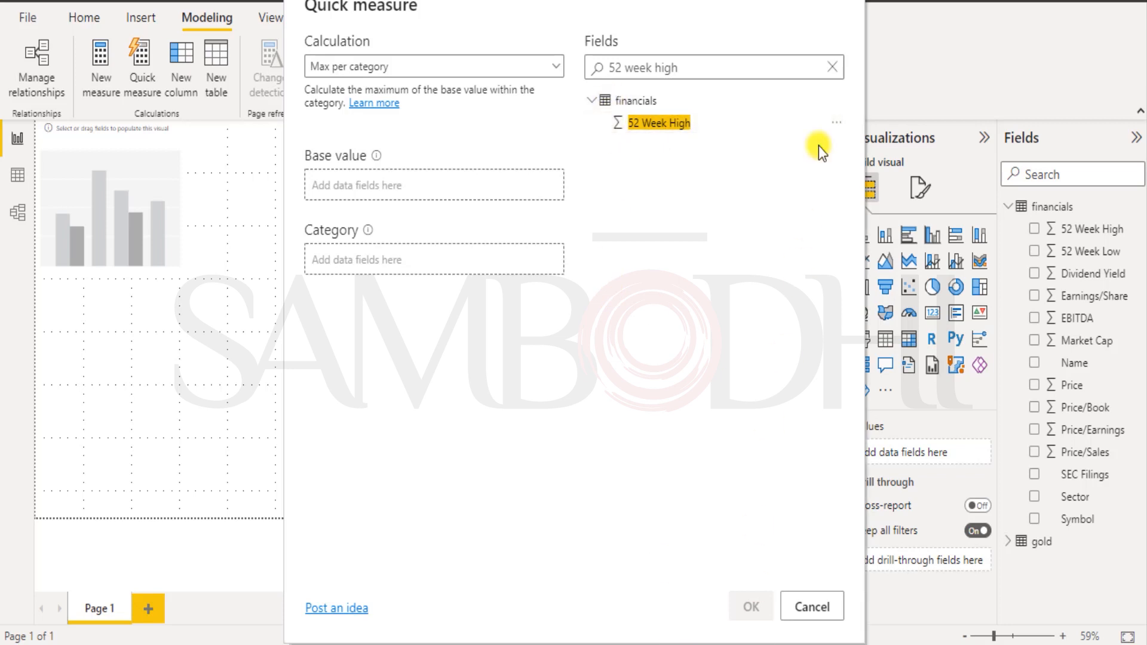
left_click(835, 123)
mouse_move(781, 139)
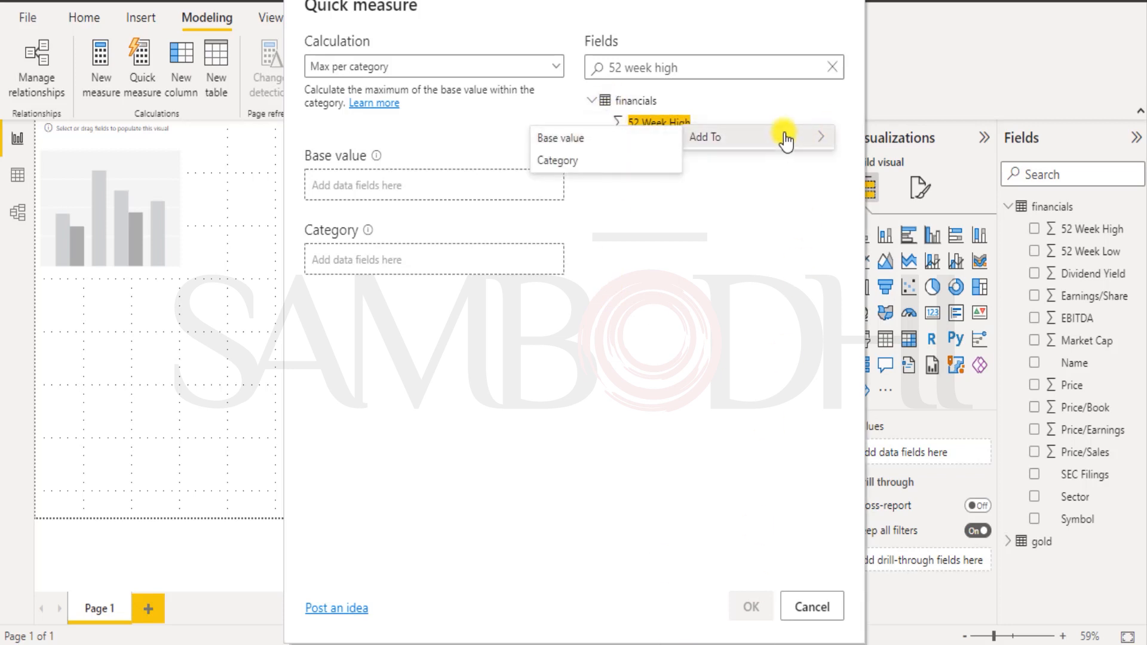
left_click(574, 145)
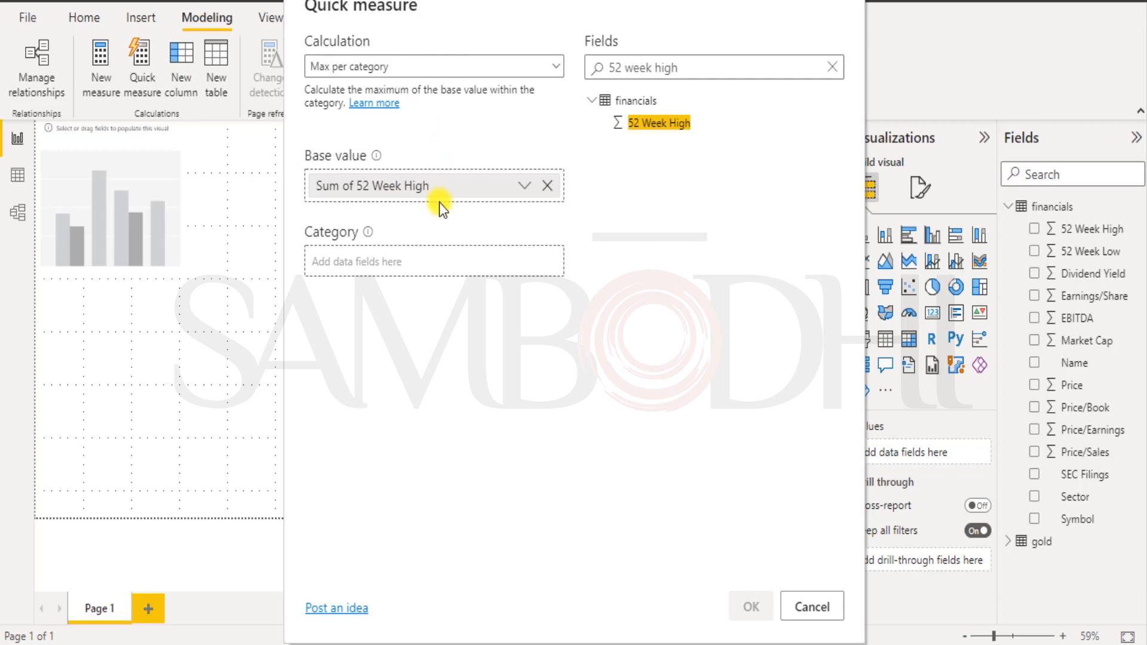
left_click(524, 187)
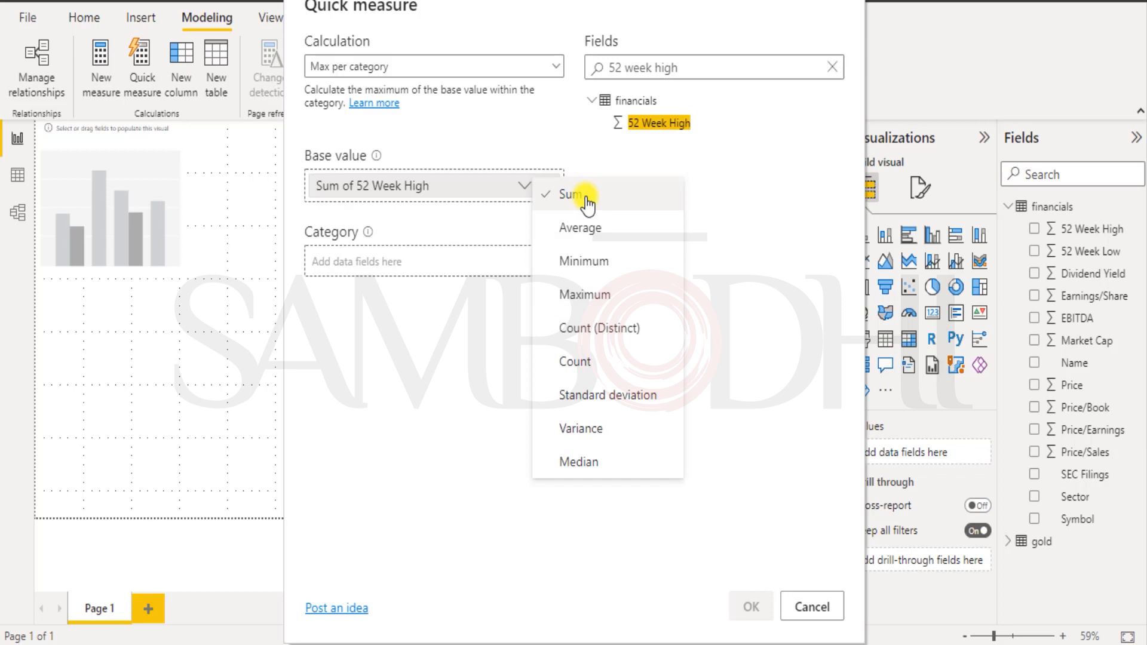
left_click(575, 296)
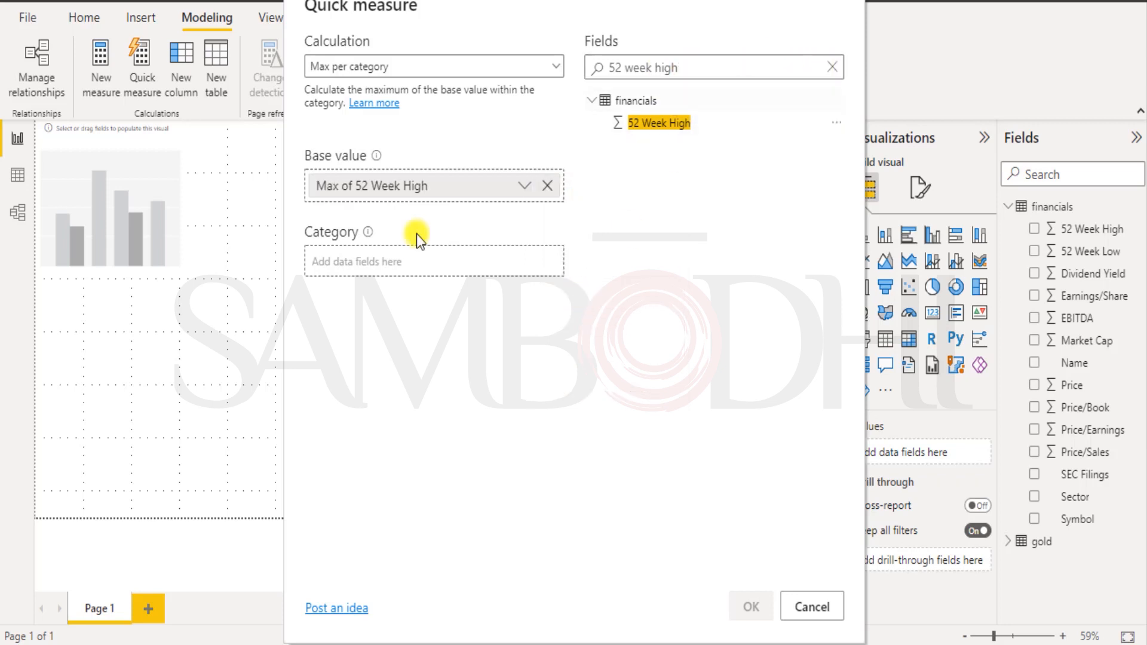
Add 52 Week Low as the category field.
left_click(832, 67)
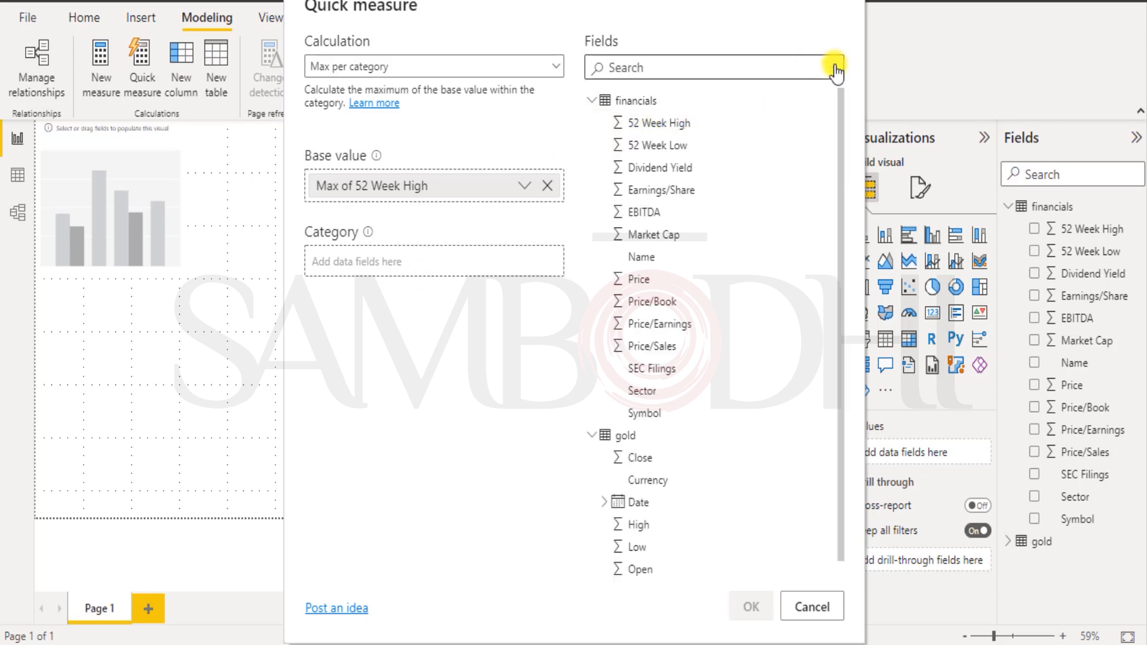
left_click(658, 150)
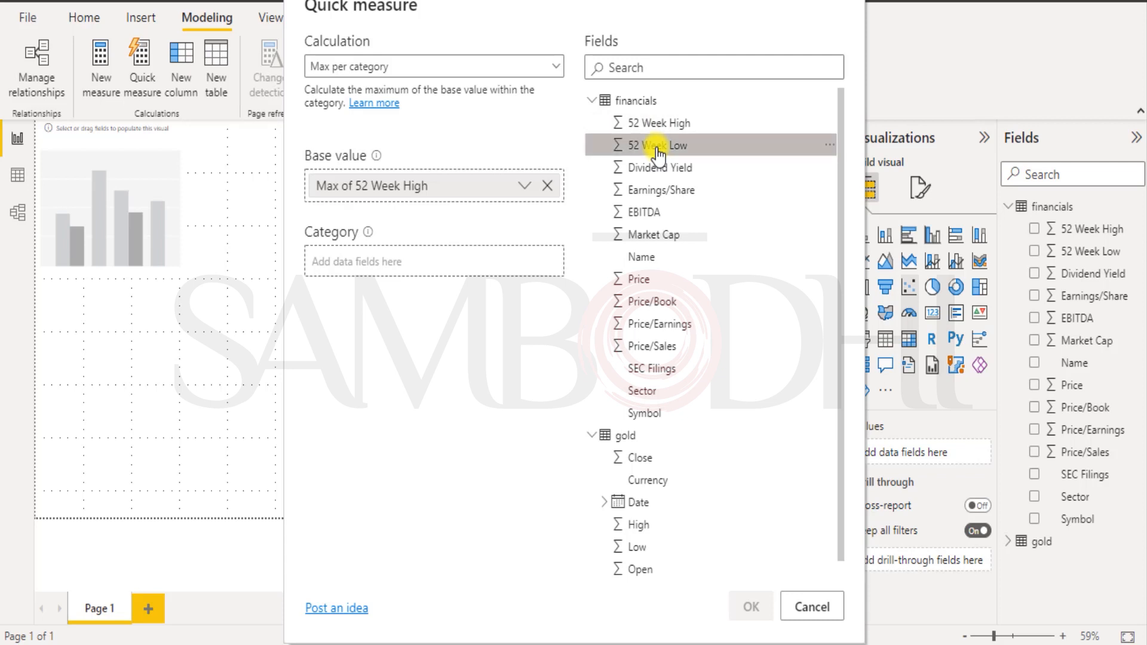
left_click(830, 145)
mouse_move(785, 160)
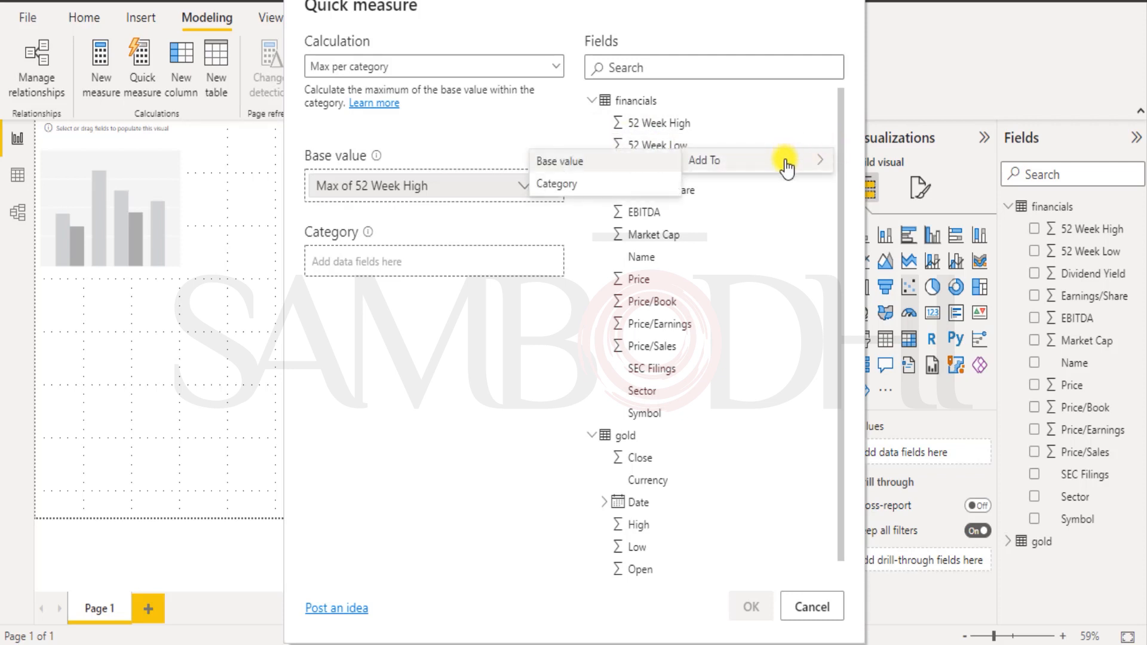
left_click(555, 183)
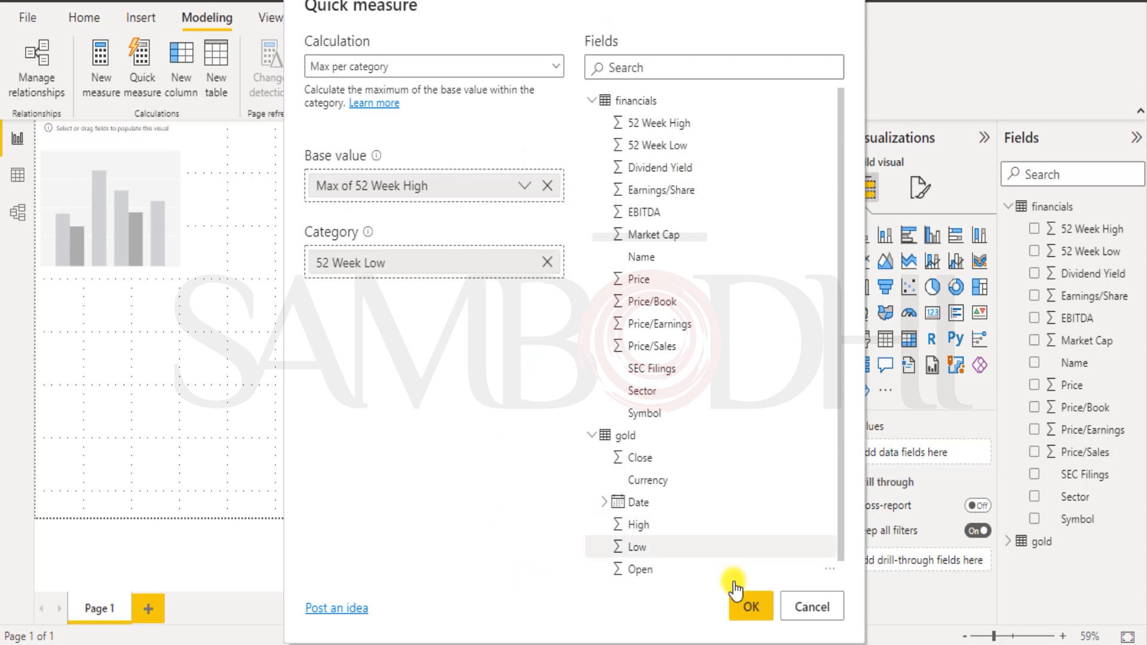
Create the quick measure and review its MAXX formula, Max of 52 Week High max per 52 Week Low.
left_click(750, 610)
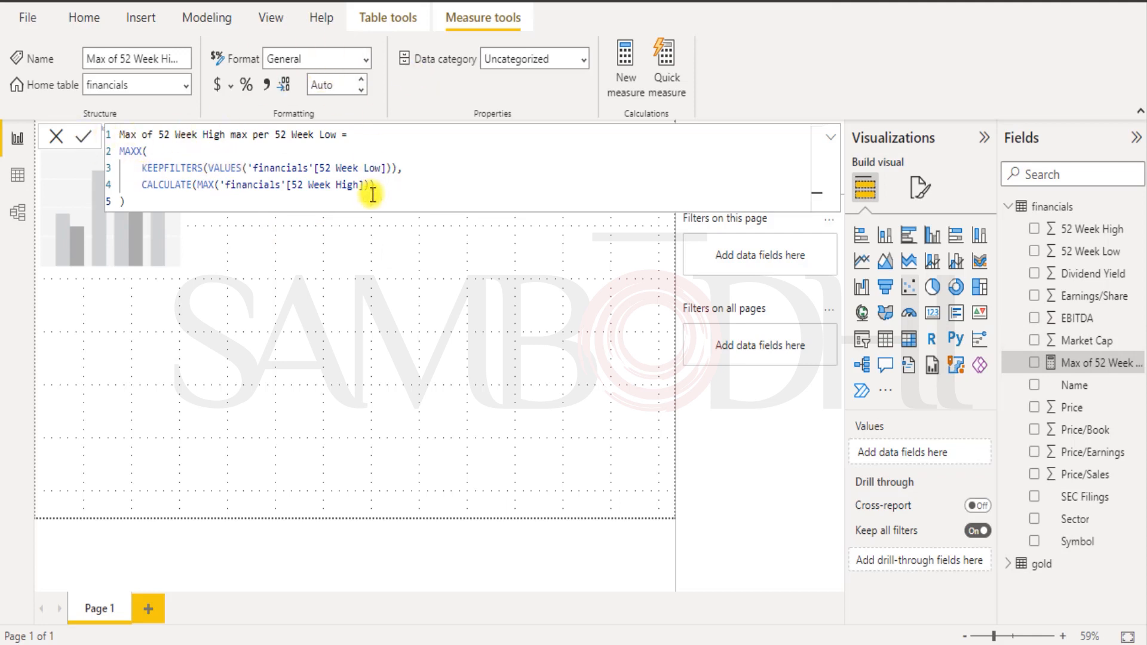
left_click(143, 60)
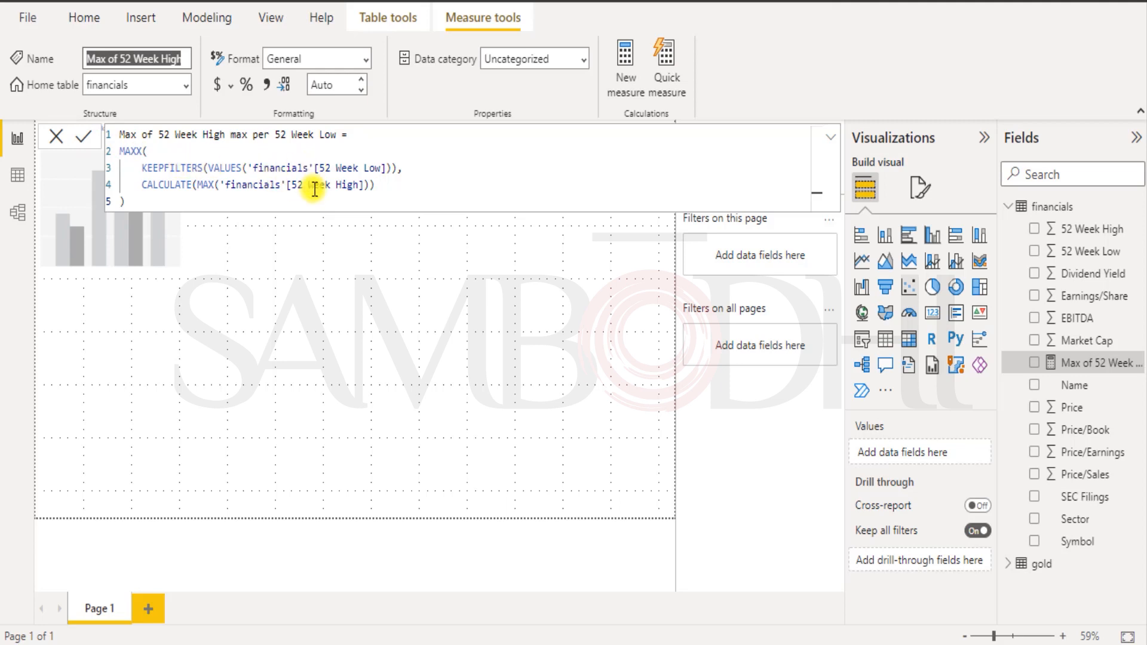
left_click(396, 292)
left_click(1081, 365)
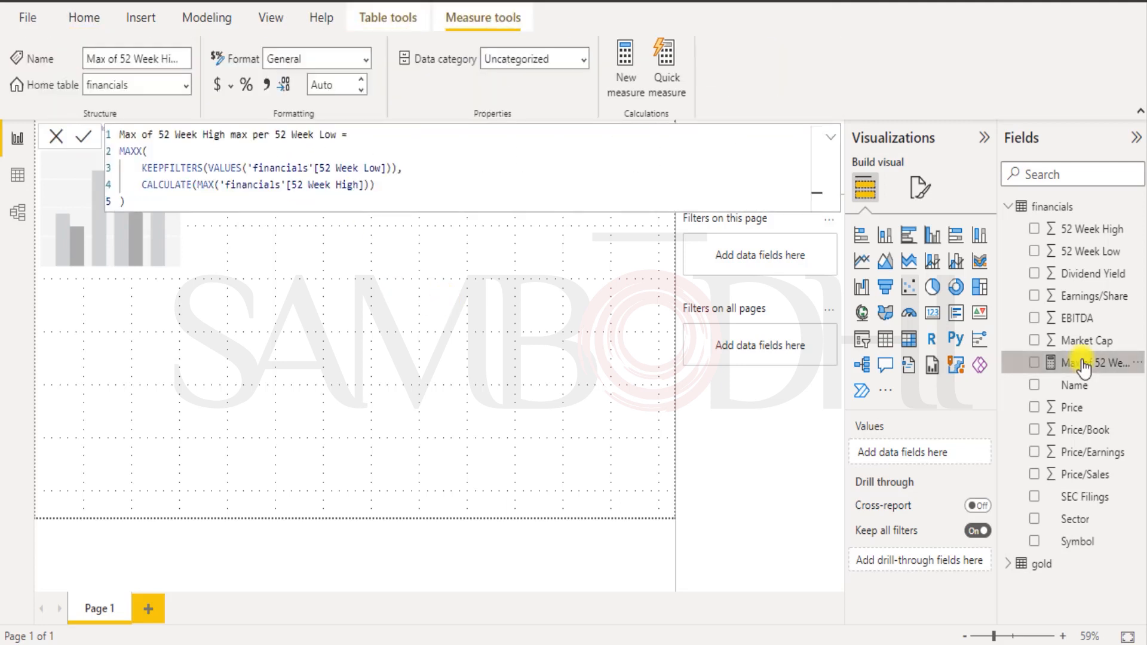
Plot the Max of 52 Week High max per 52 Week Low measure as a column chart showing 1,589.
left_click_drag(1083, 367, 115, 236)
mouse_move(317, 207)
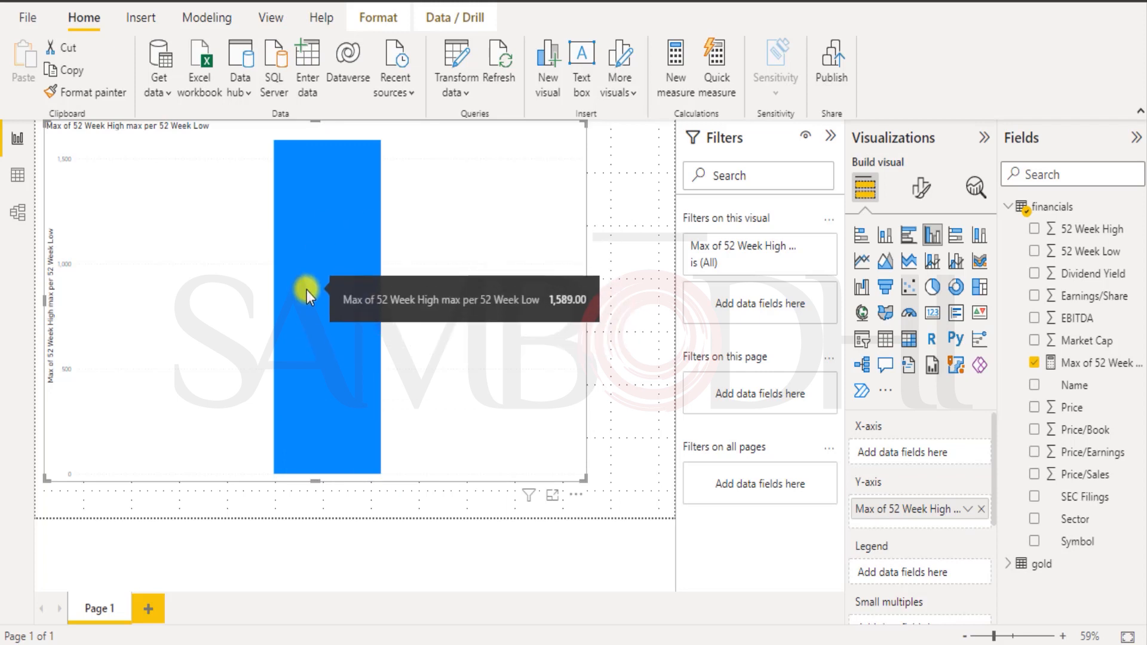
left_click(636, 202)
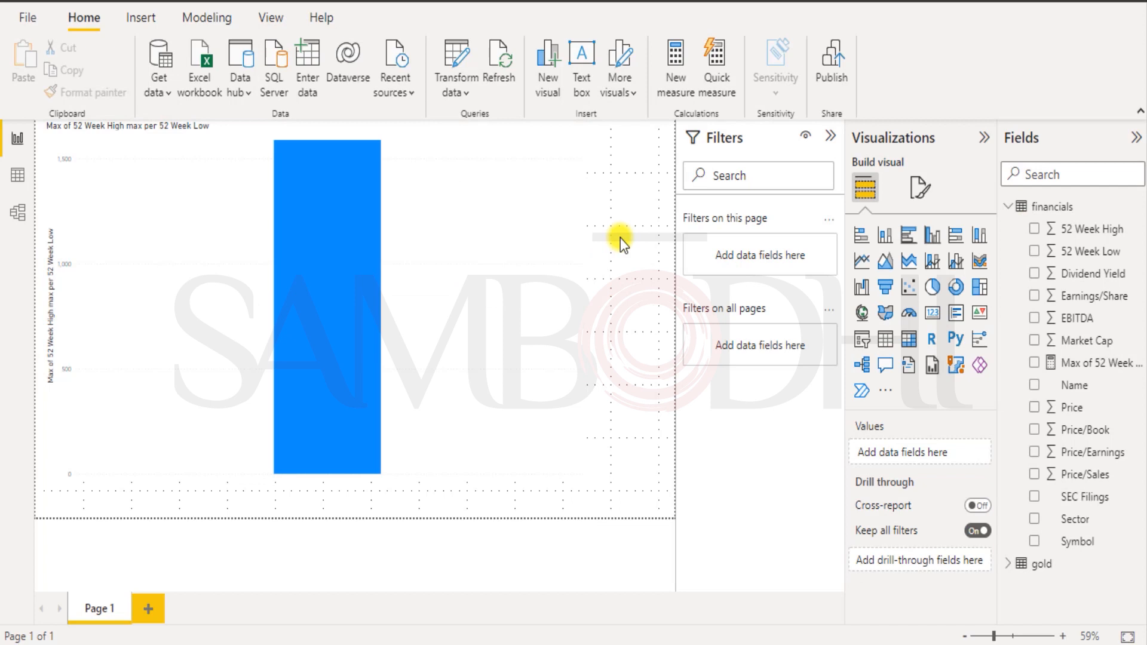
left_click(213, 20)
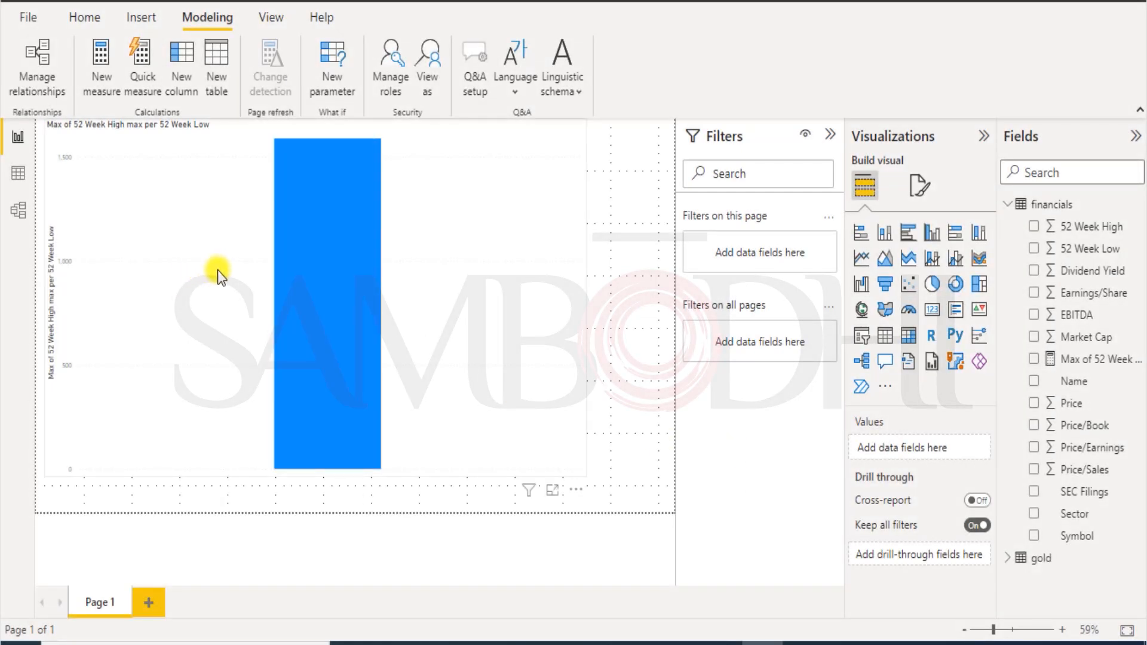
mouse_move(343, 336)
left_click(485, 359)
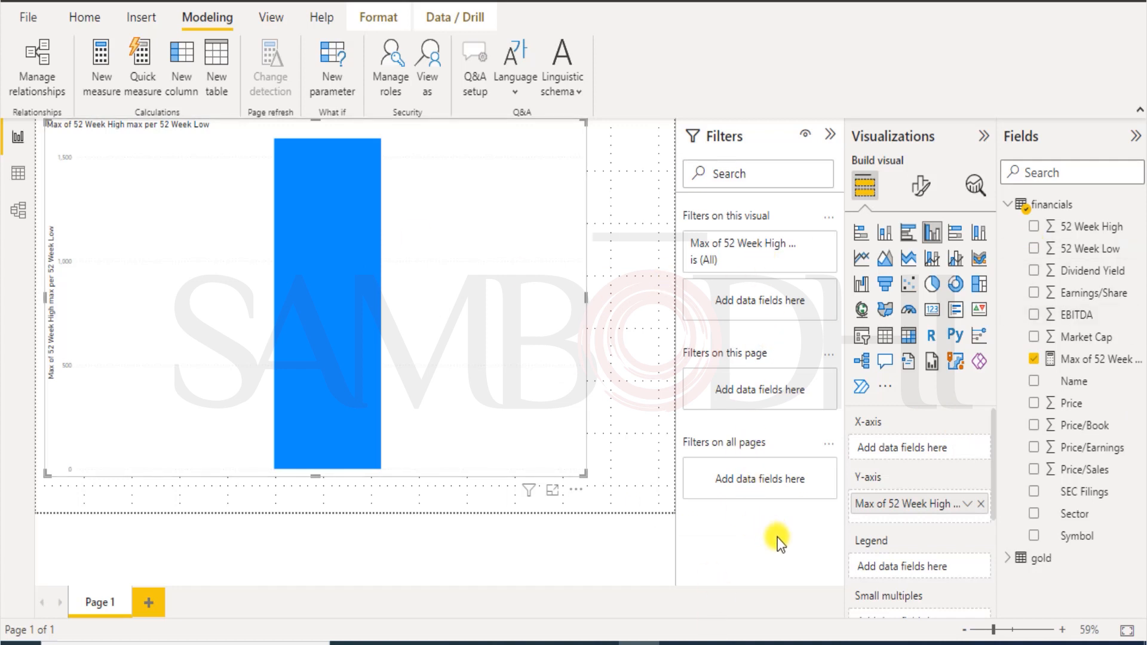
Build a Min per category quick measure with Dividend Yield as base value and Sector as category.
left_click(144, 78)
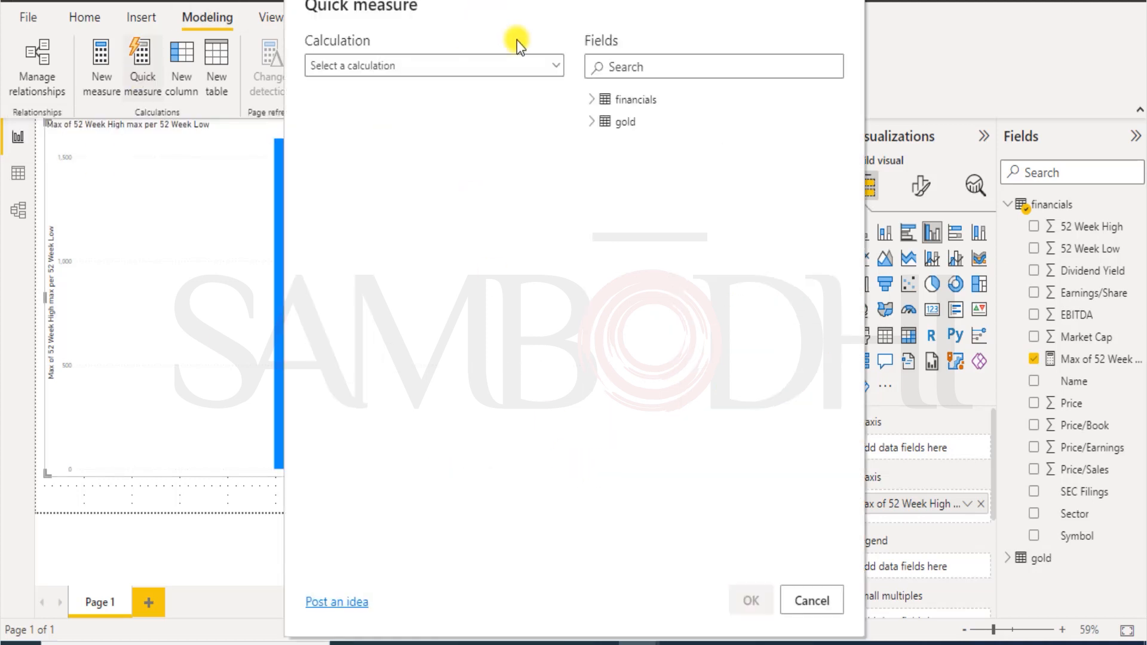
left_click(555, 66)
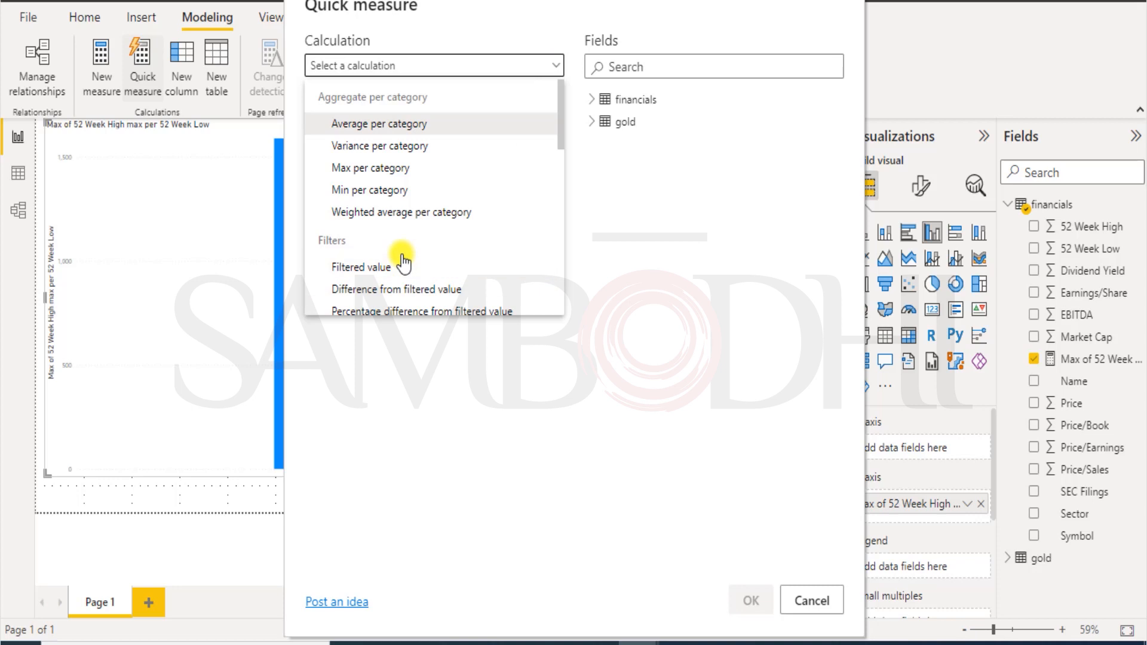
left_click(386, 189)
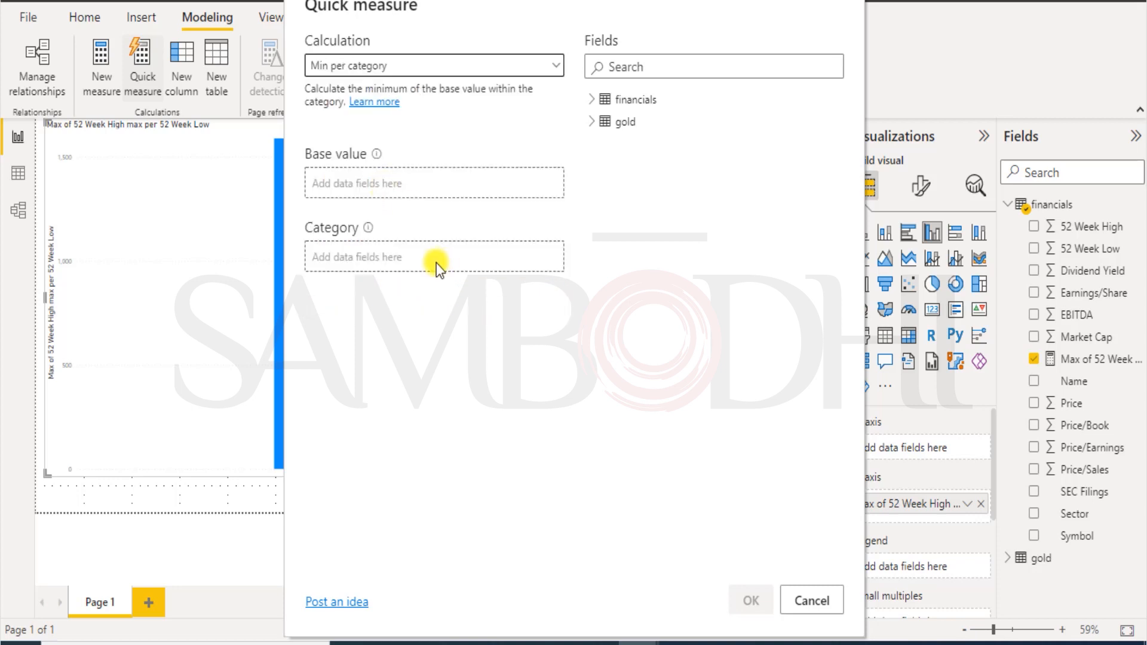
left_click(592, 100)
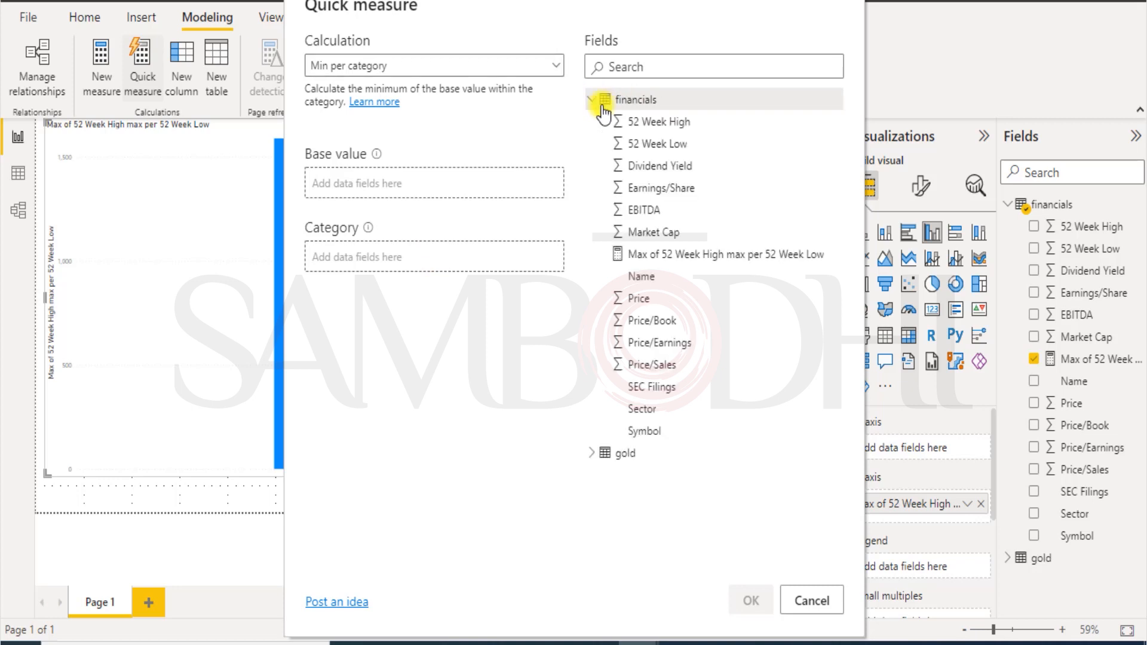
left_click(656, 173)
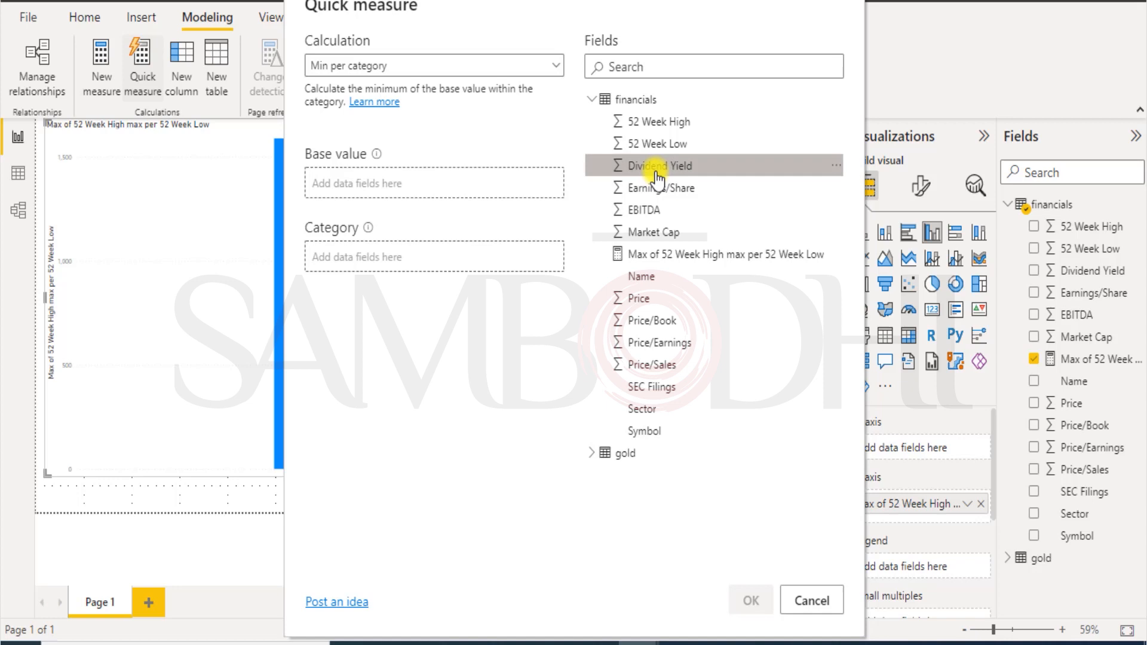
left_click(836, 166)
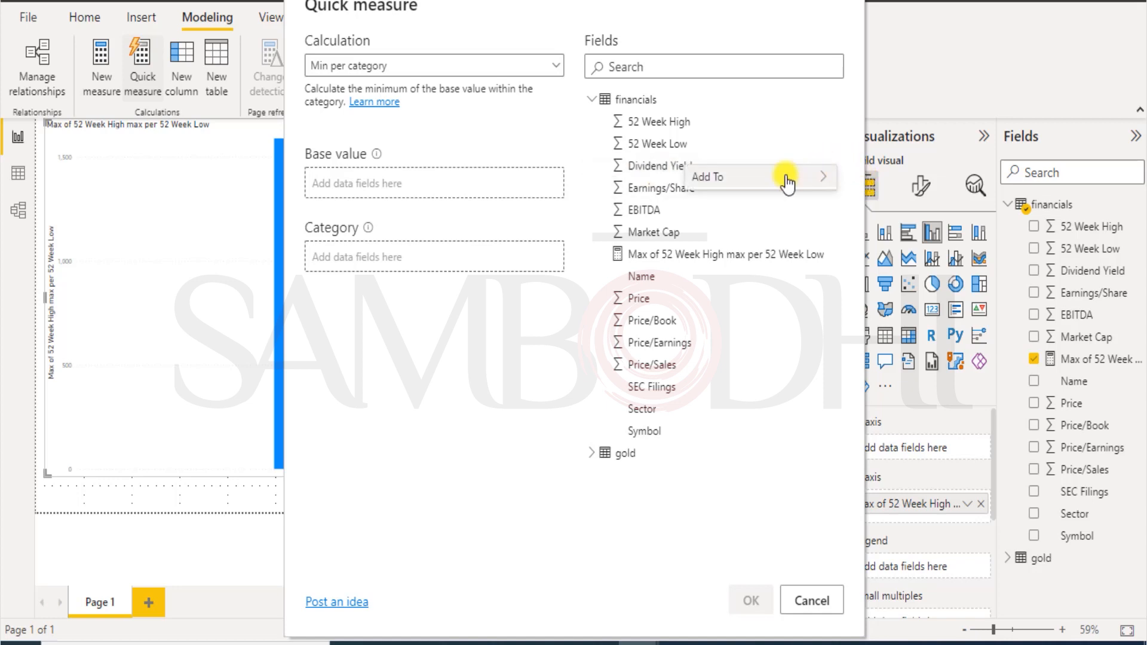
mouse_move(787, 179)
left_click(579, 186)
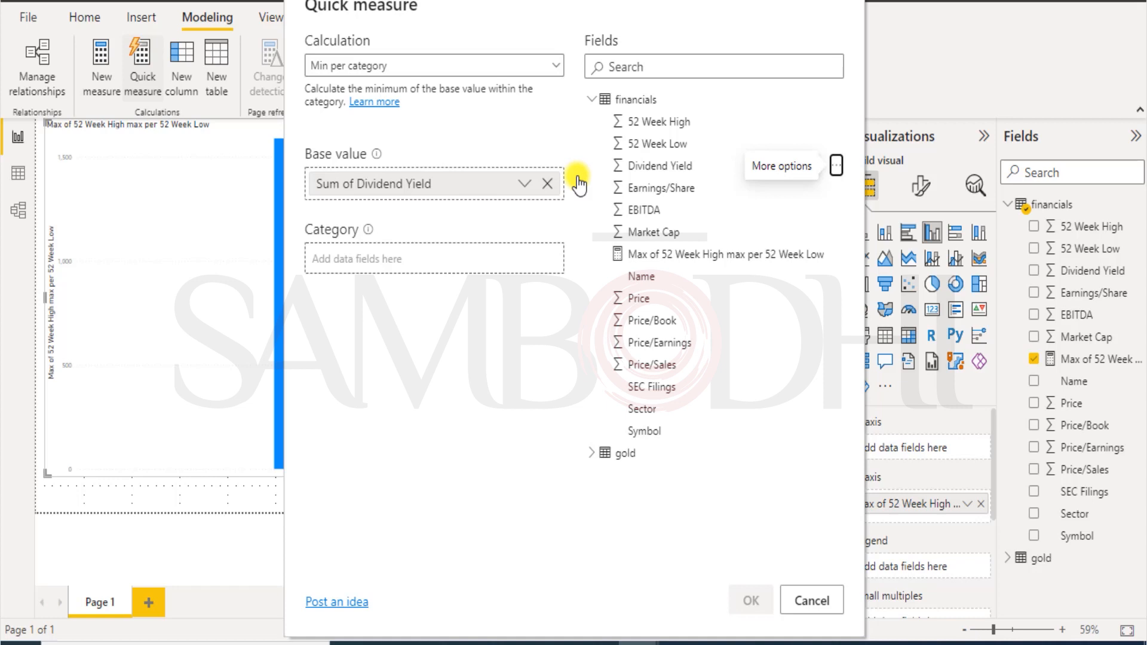
left_click(835, 411)
mouse_move(703, 429)
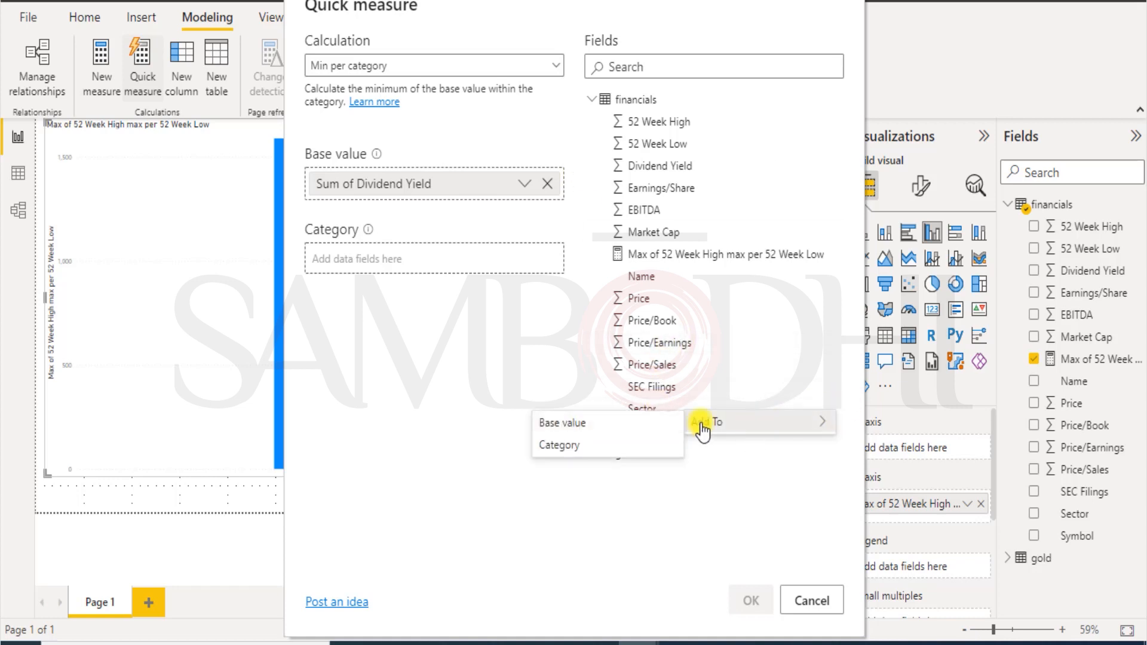
left_click(608, 448)
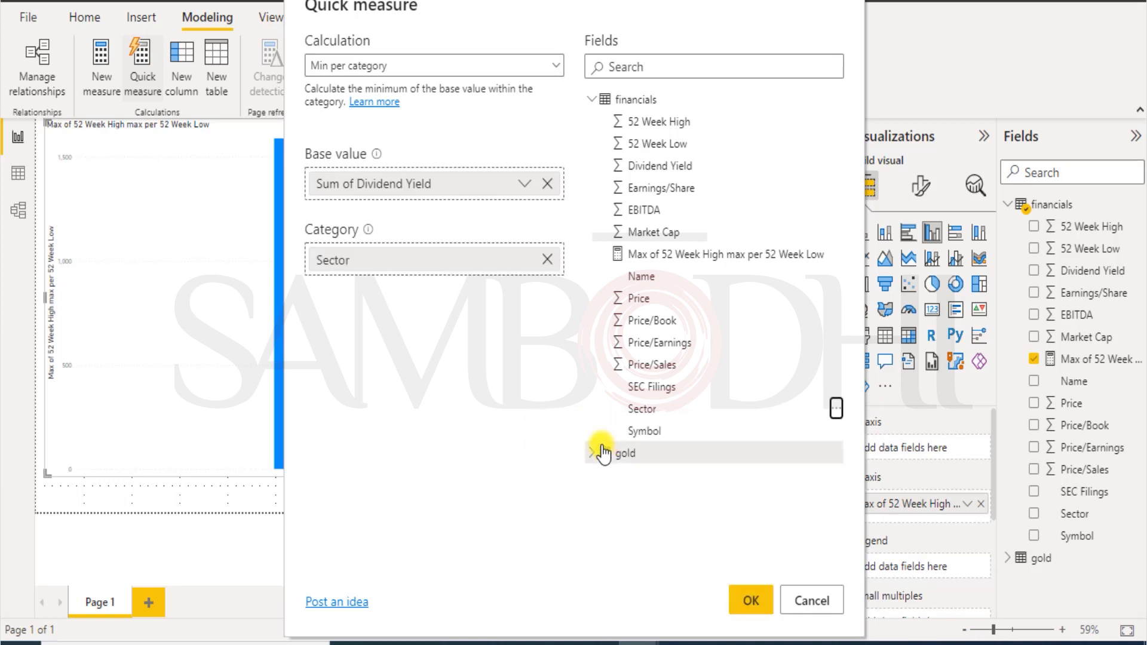
left_click(745, 599)
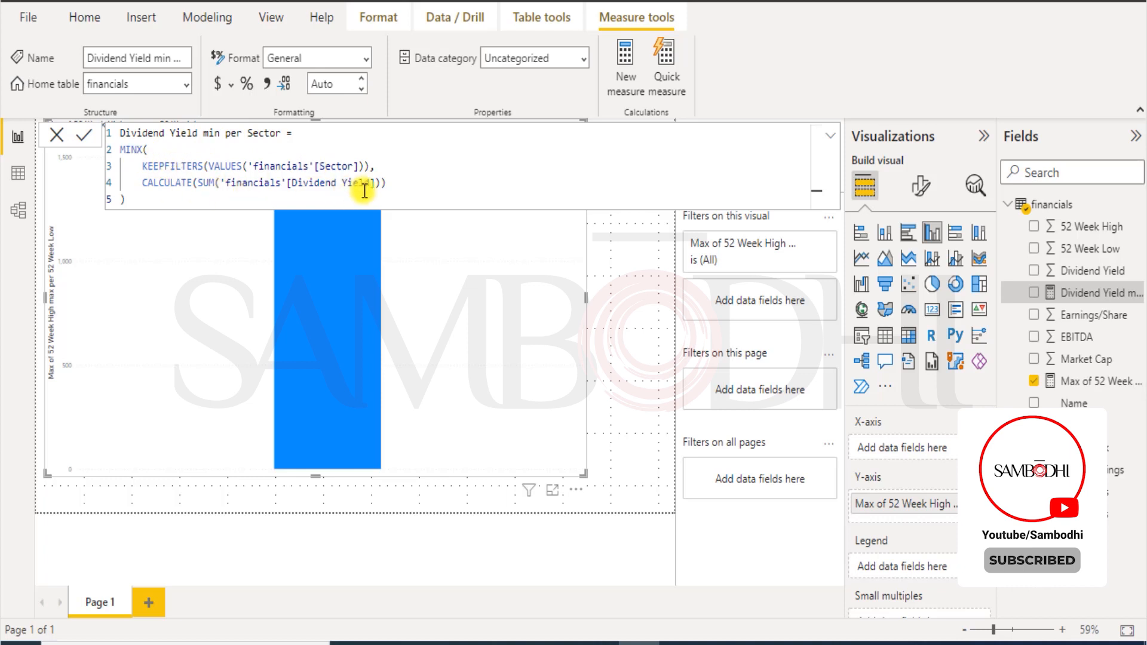
Shrink the 52-week column chart into the page's top-left corner.
left_click(605, 292)
left_click(554, 425)
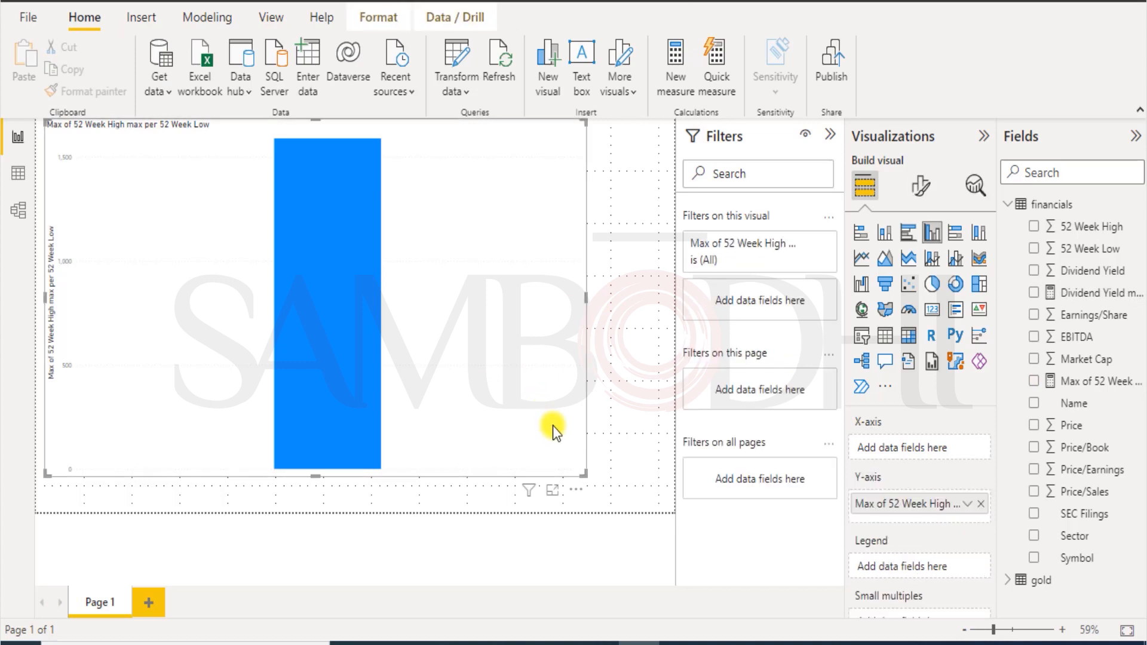
left_click_drag(583, 475, 184, 309)
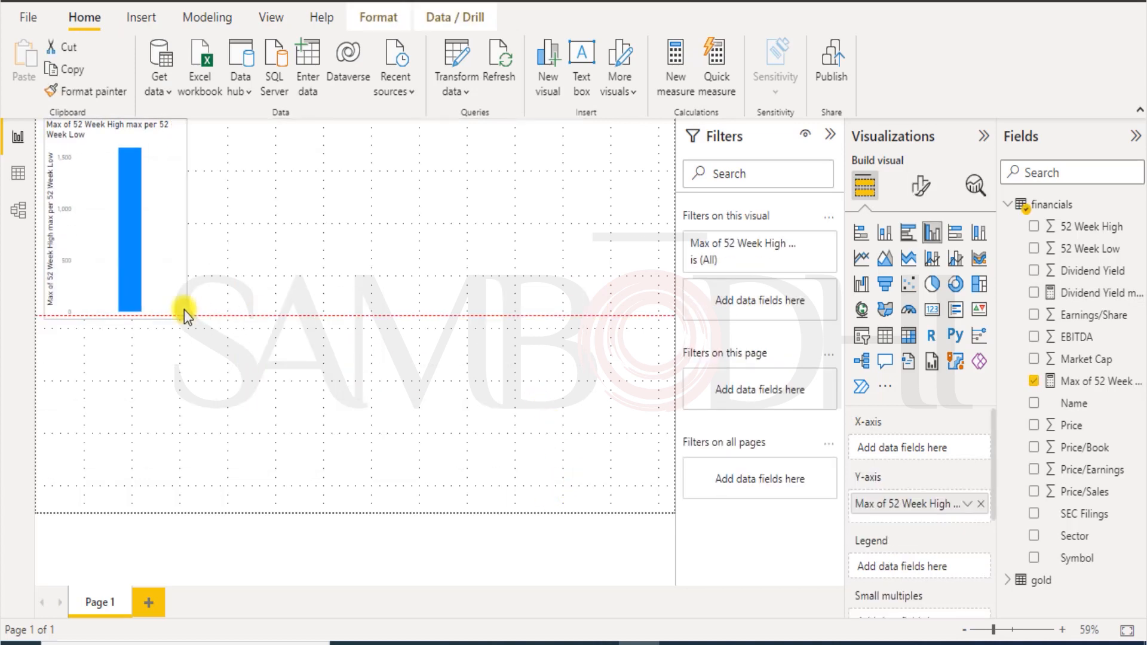
left_click(454, 364)
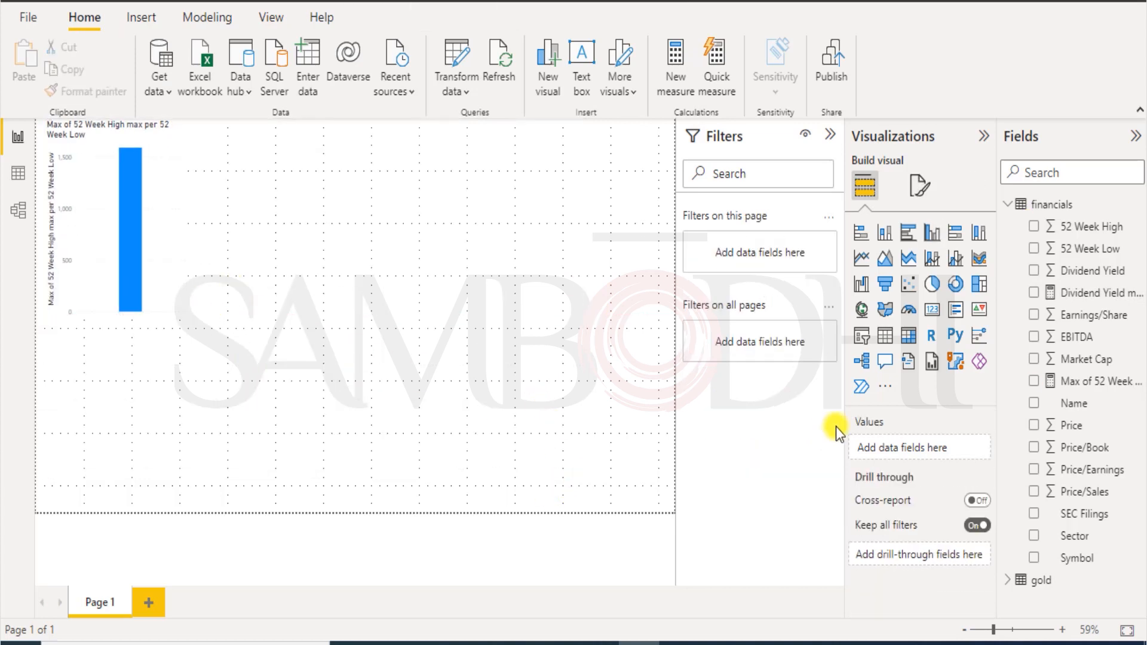
Chart Dividend Yield min per Sector, widen it, and open the financials workbook.
left_click(1101, 293)
left_click_drag(515, 318, 650, 447)
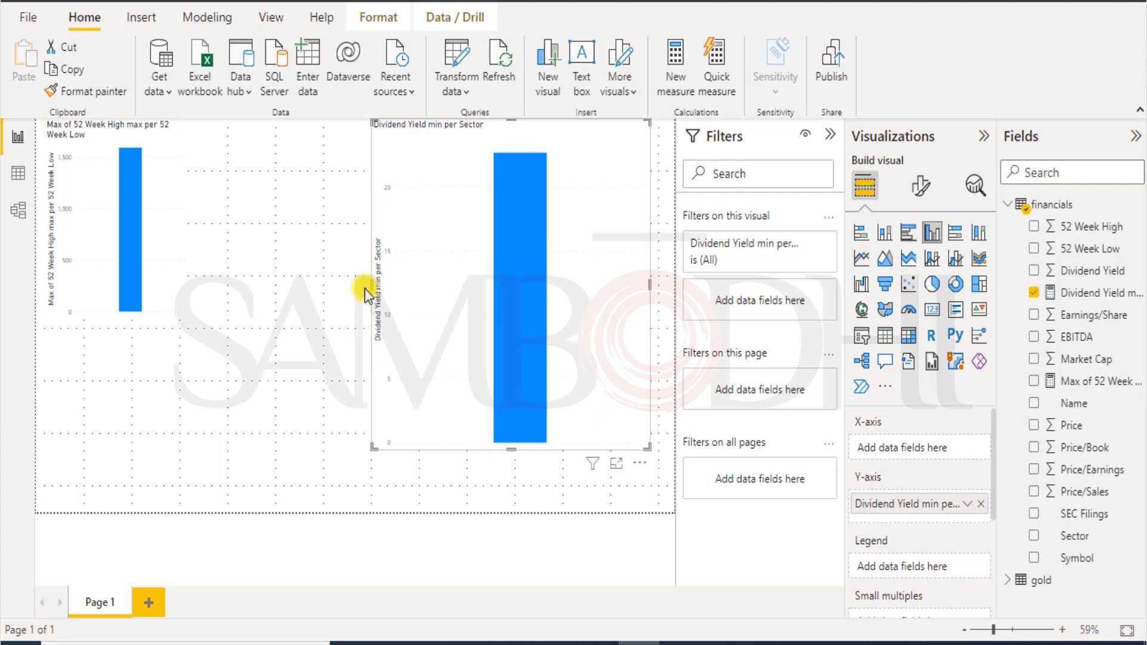
left_click_drag(371, 287, 227, 286)
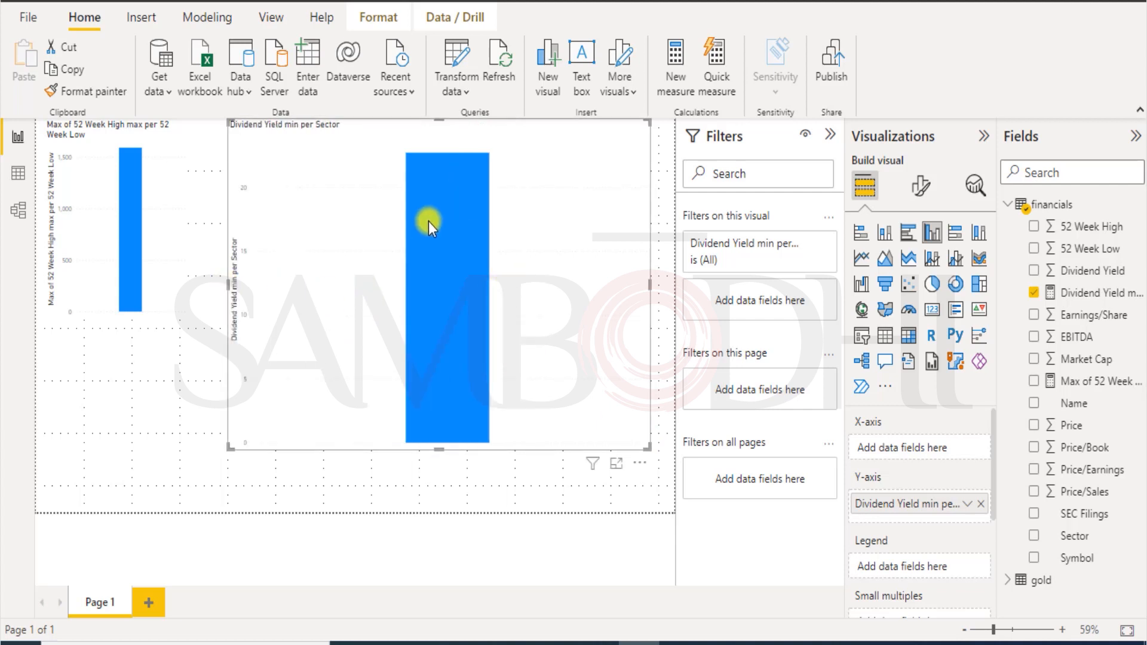
mouse_move(429, 221)
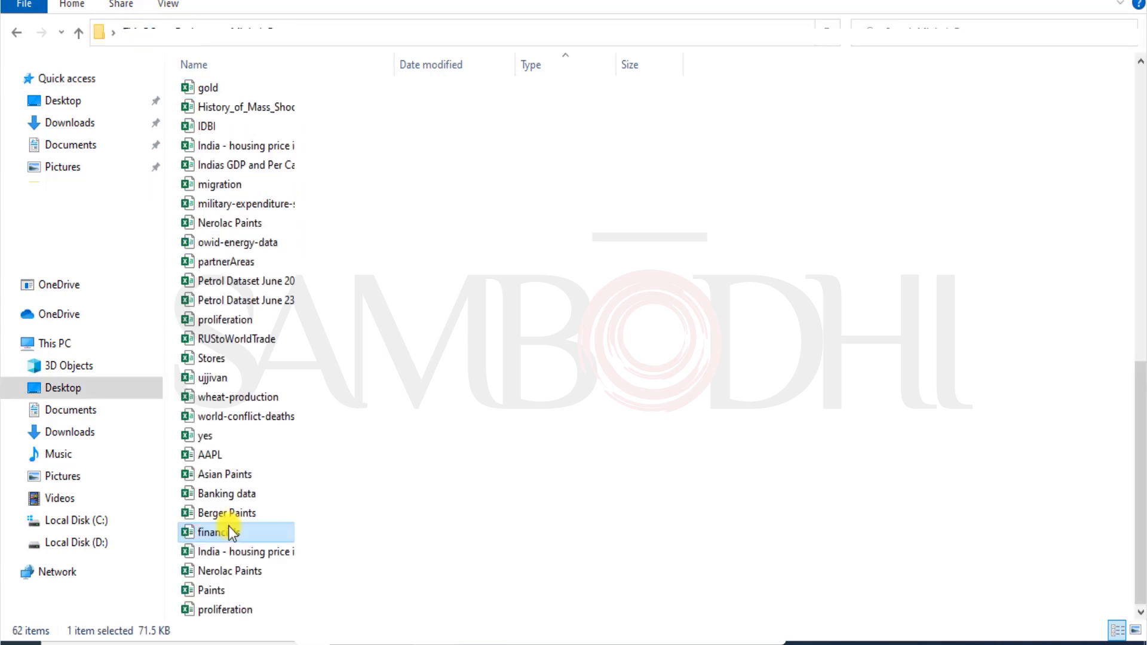
double_click(232, 531)
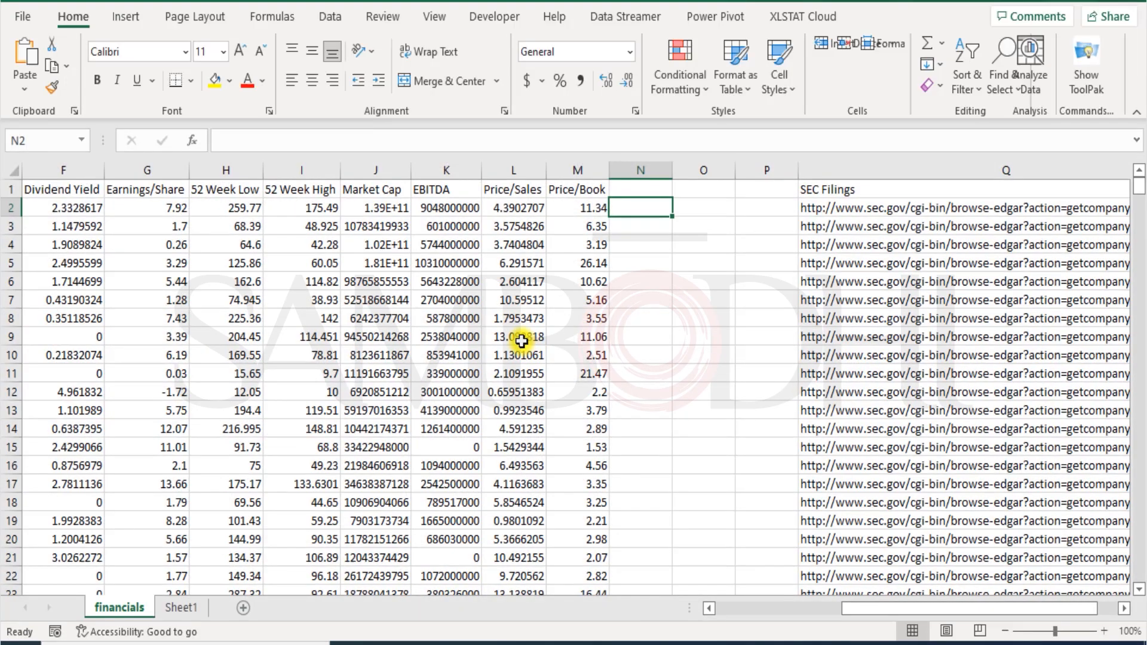
Turn on filters for the financials header row and review the Dividend Yield filter unchanged.
scroll(79, 268, "left", 5)
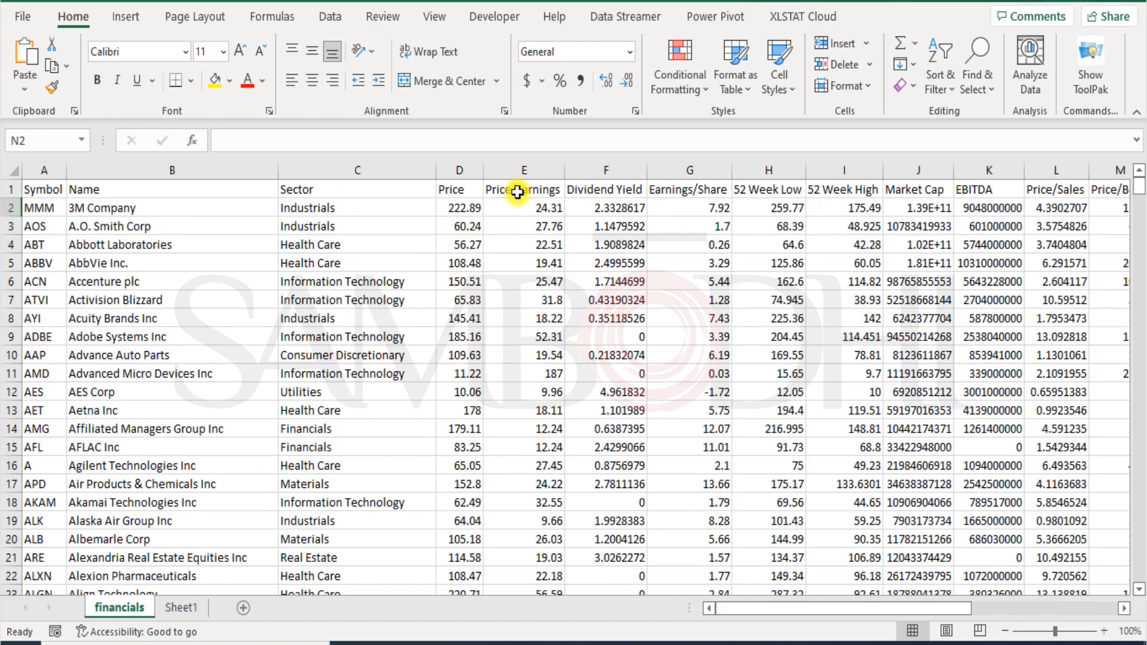
left_click(3, 189)
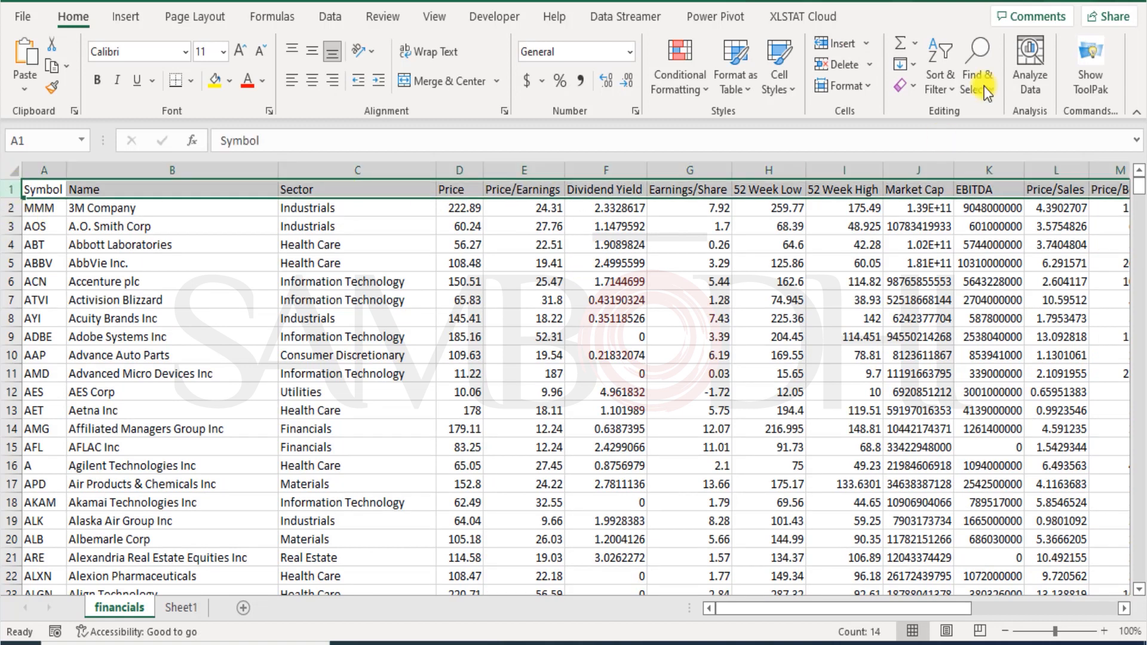
left_click(935, 88)
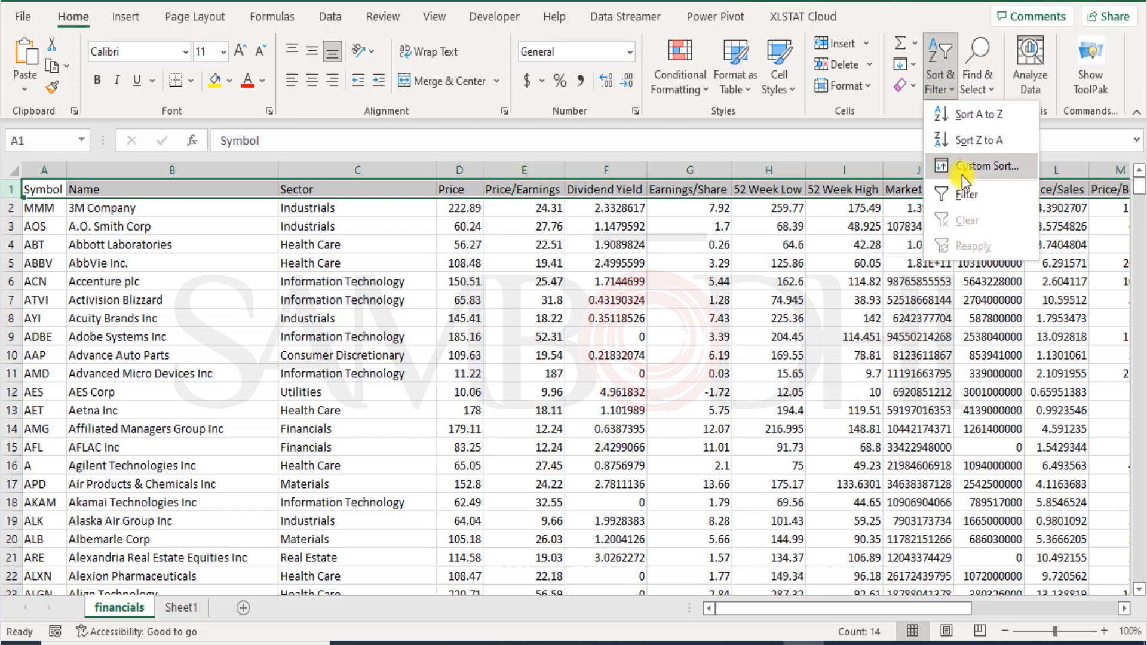
left_click(966, 195)
left_click(639, 190)
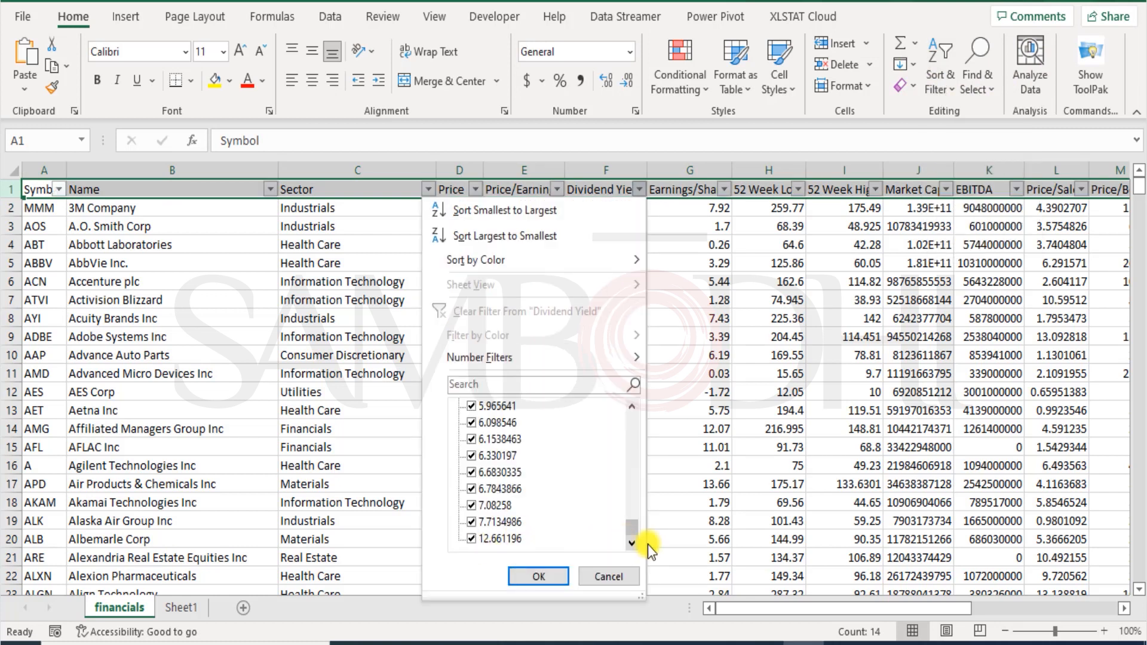
left_click_drag(636, 526, 636, 418)
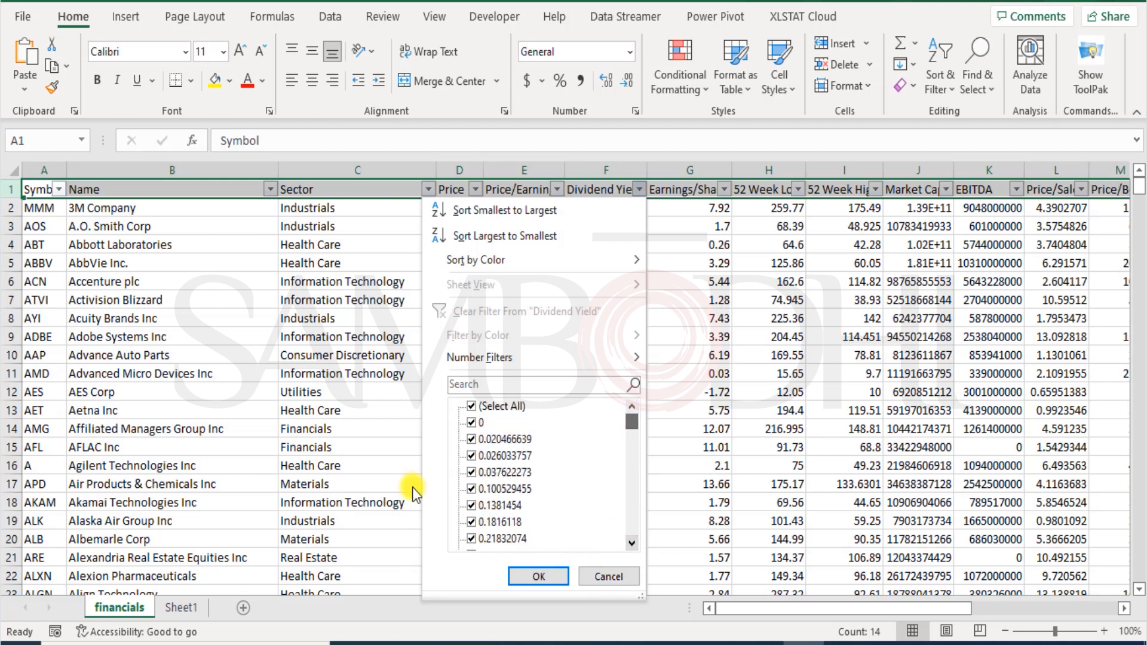
left_click(556, 576)
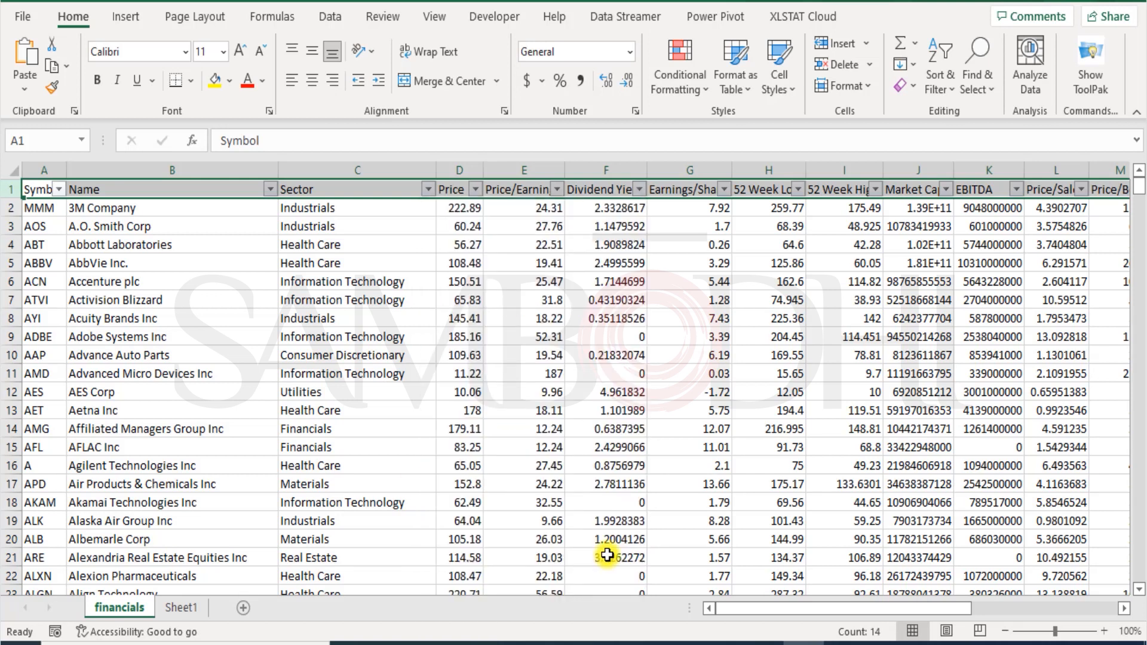
Review the 52 Week High filter without changes, then return to Power BI.
left_click(750, 354)
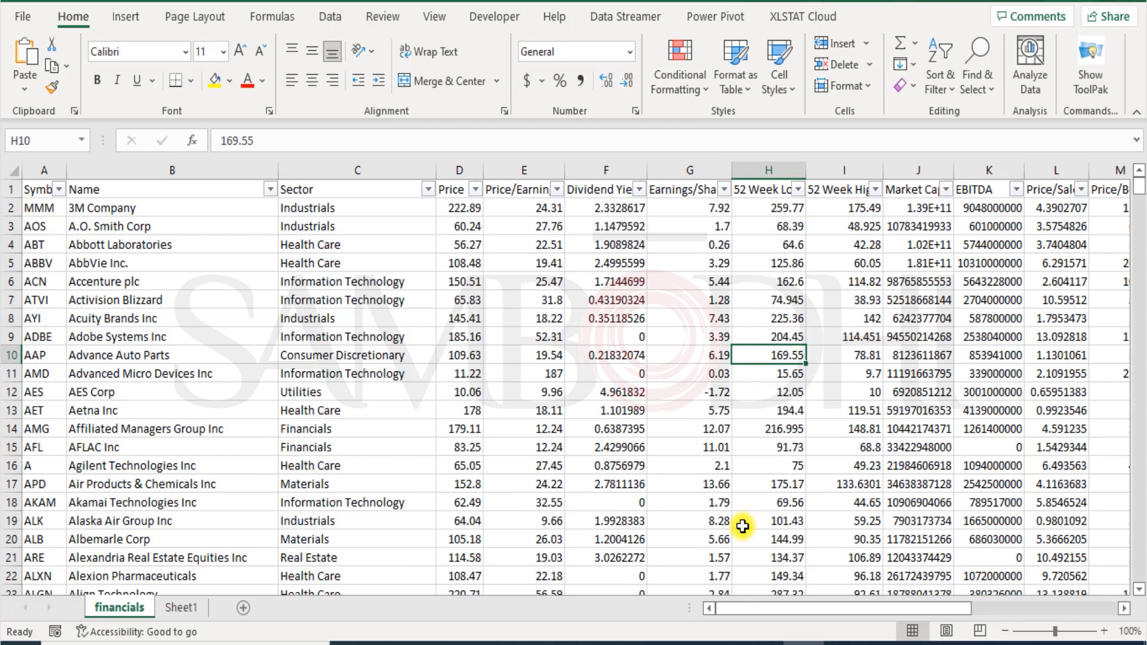
left_click(606, 170)
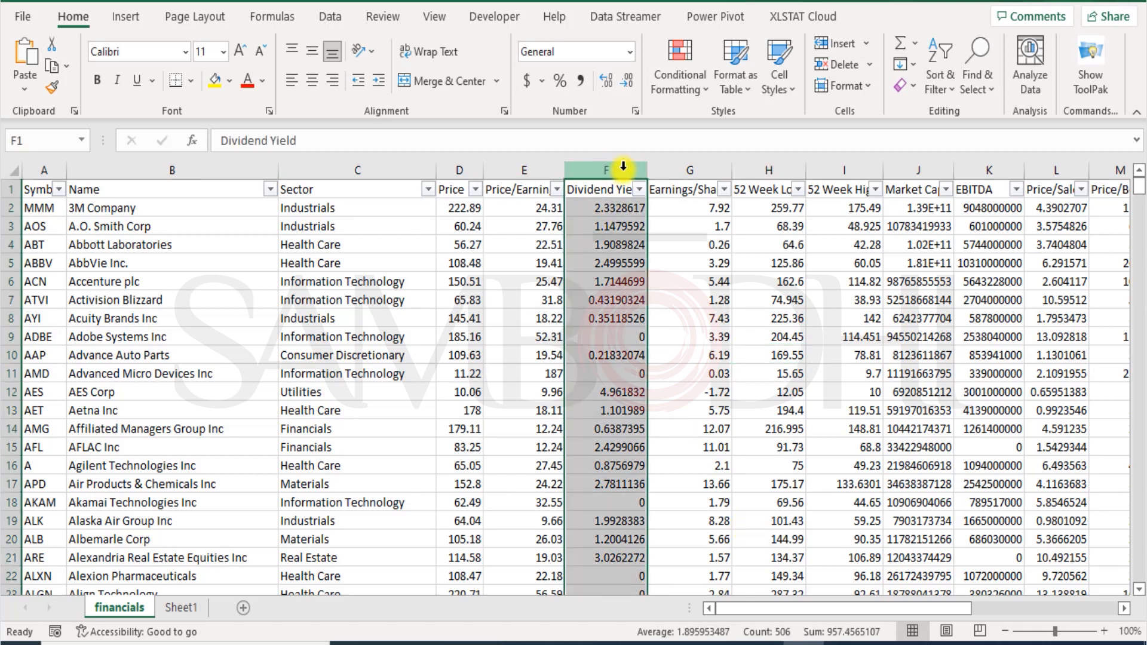
left_click(848, 170)
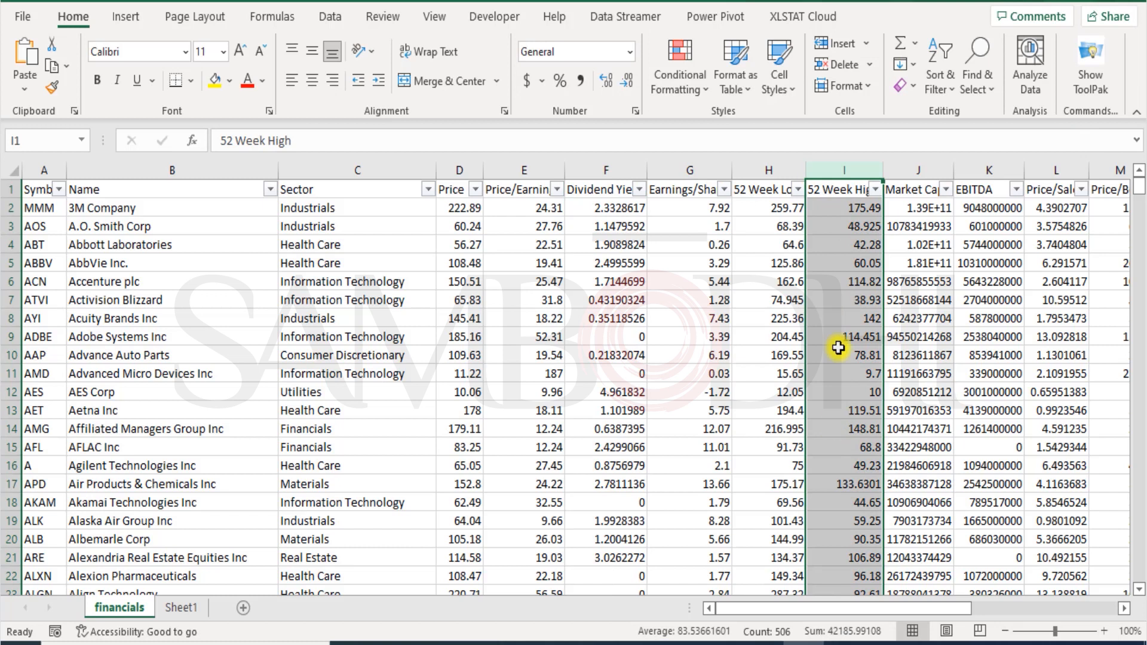
left_click(875, 190)
left_click_drag(869, 424, 879, 556)
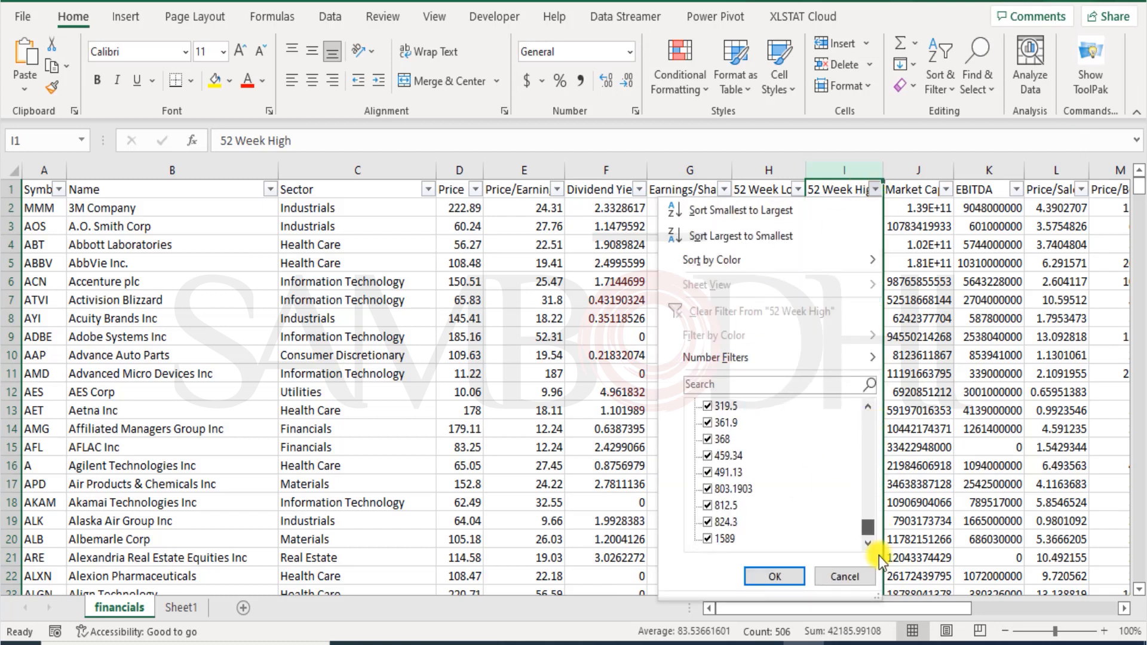
left_click(854, 577)
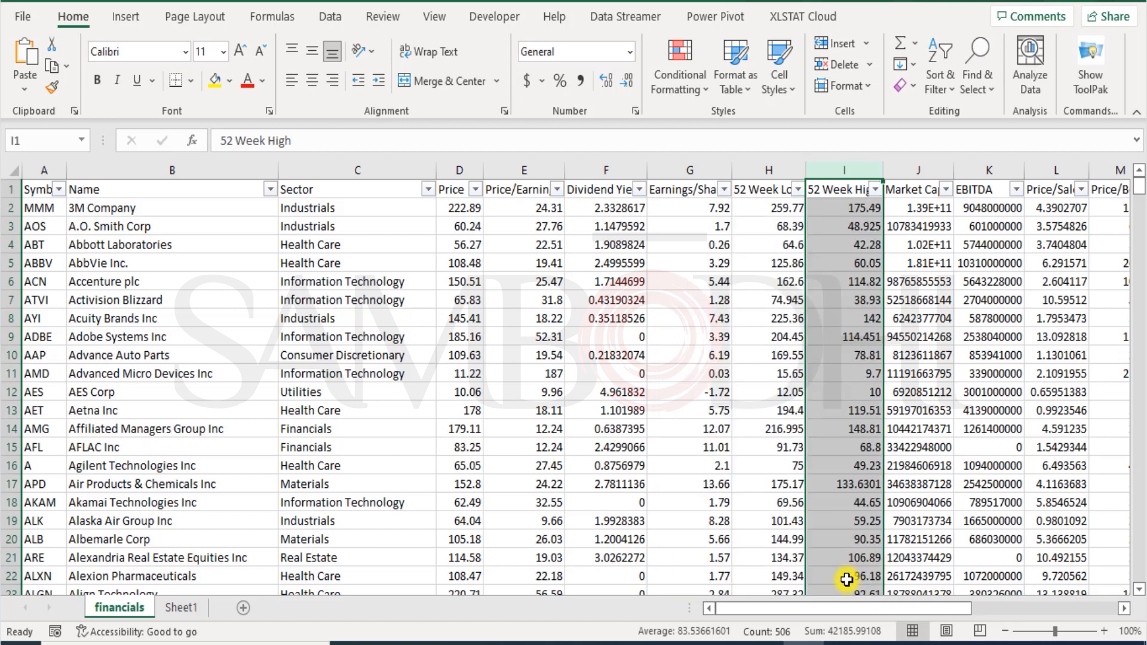
left_click(567, 337)
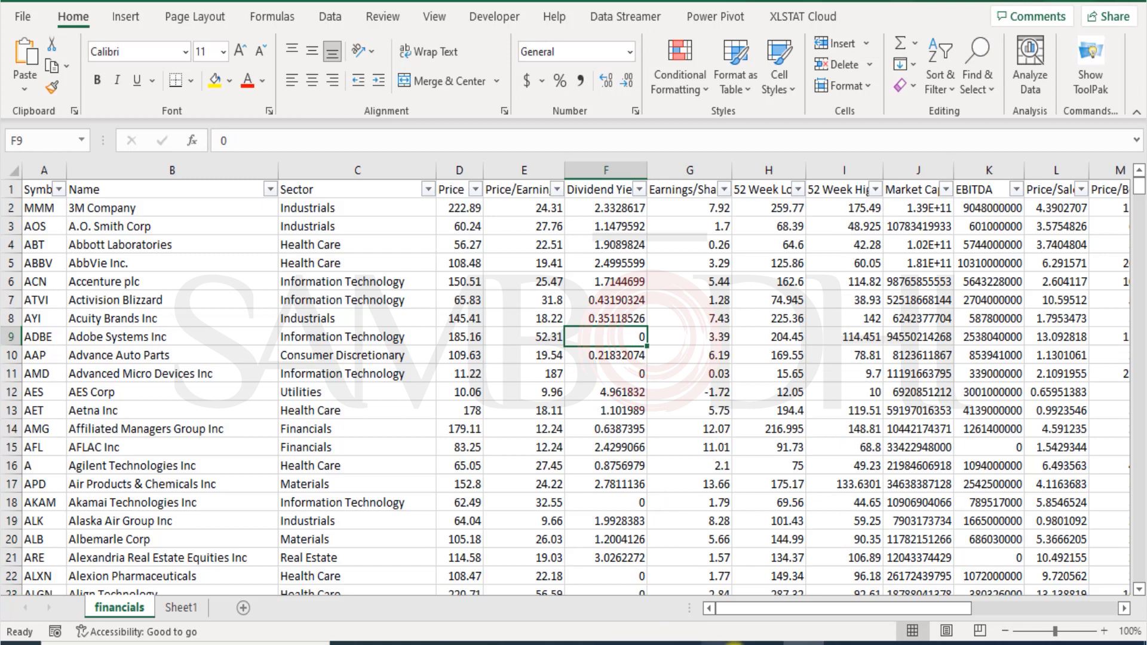
left_click(638, 644)
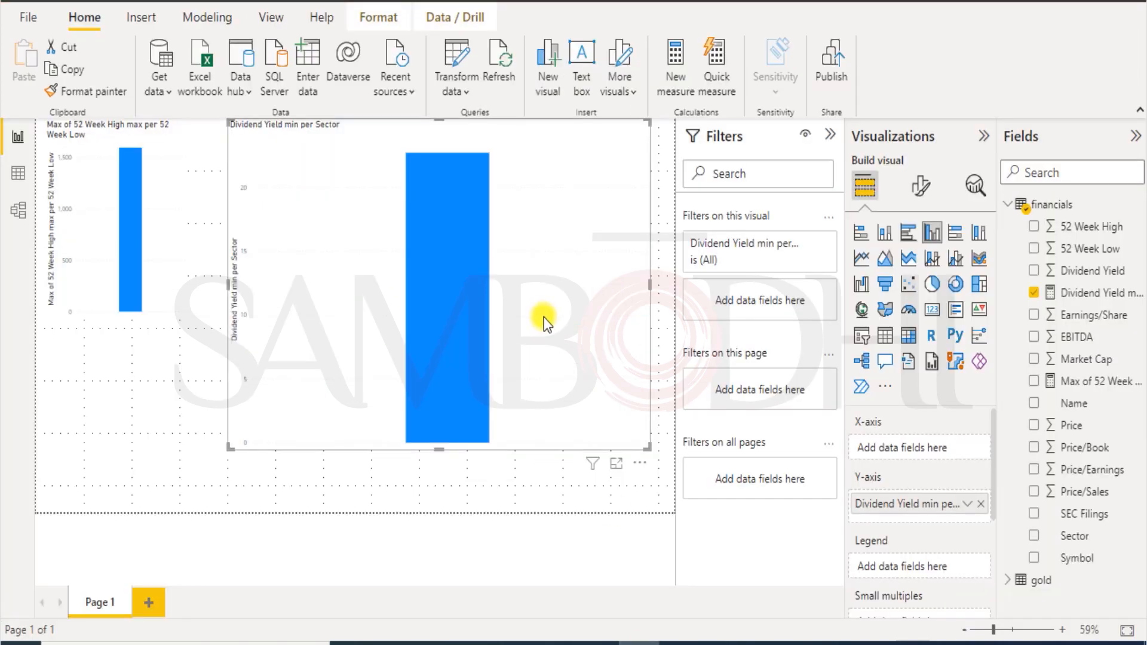
Shrink the Dividend Yield chart to a small visual, then open and cancel Quick measure and New measure.
left_click_drag(649, 452, 429, 302)
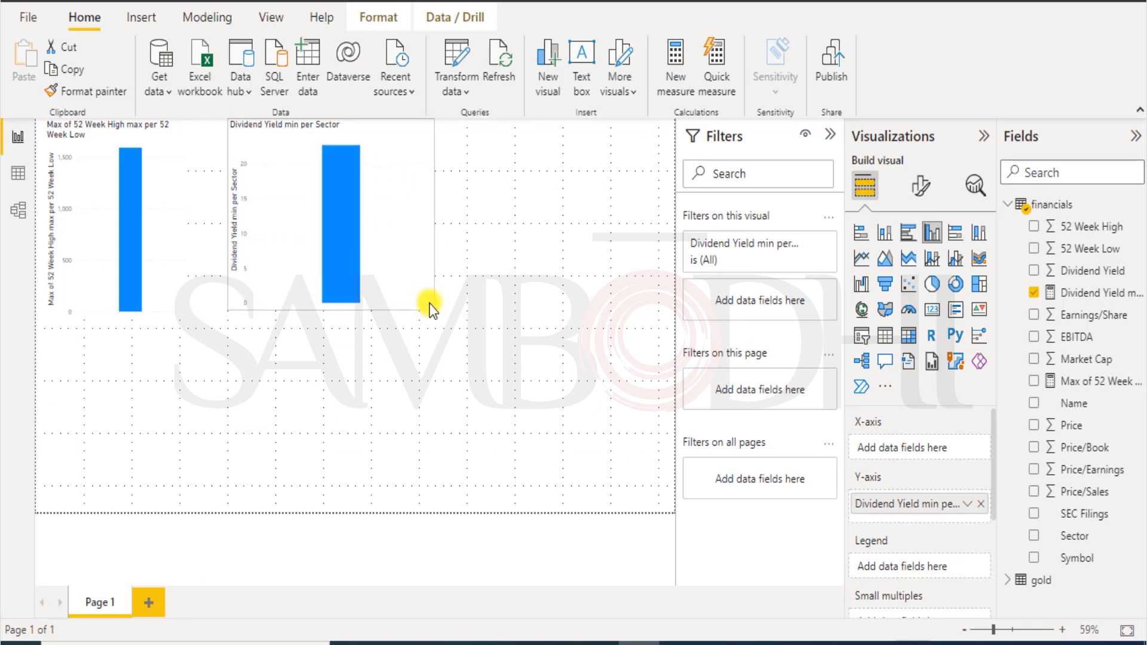
left_click(509, 327)
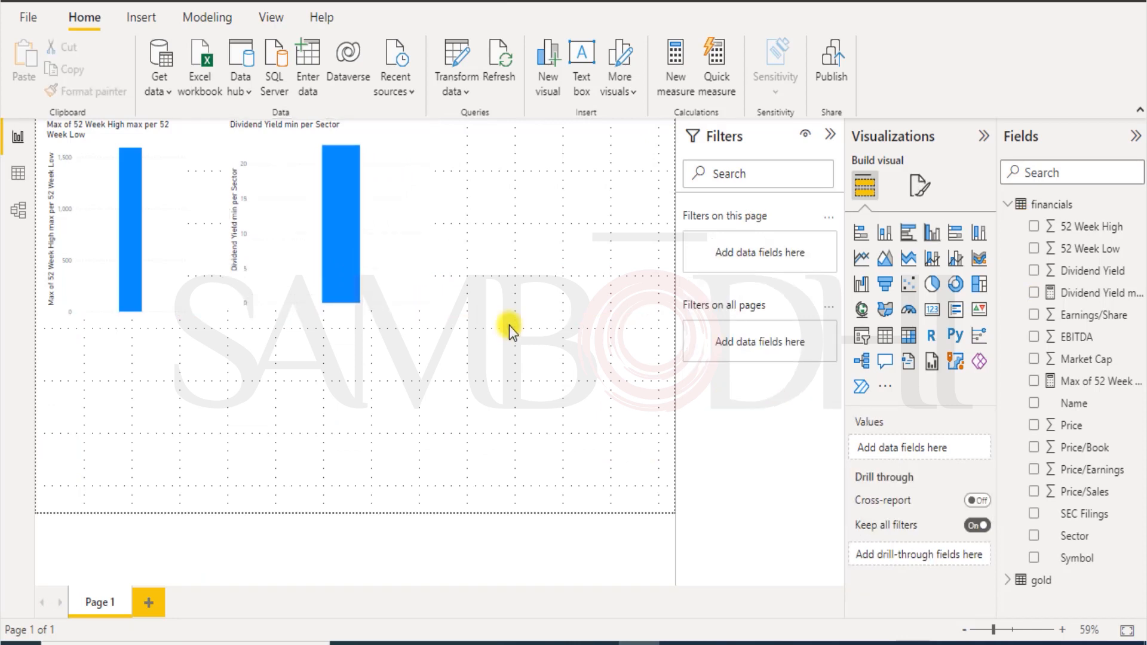
left_click(198, 17)
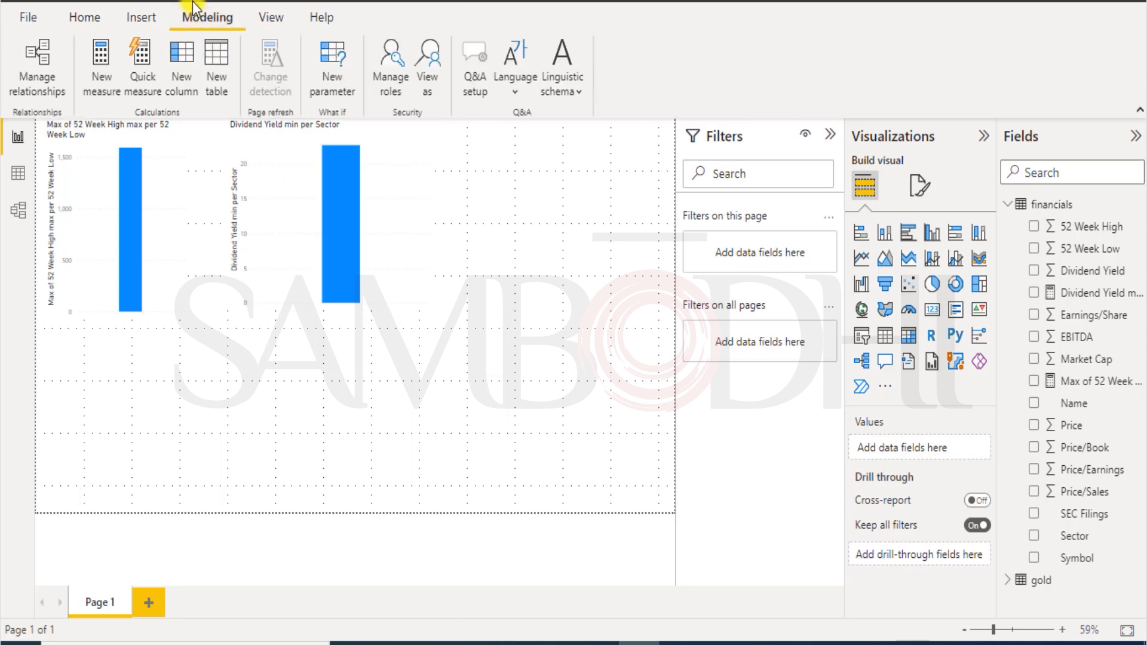
left_click(139, 73)
left_click(853, 5)
left_click(98, 60)
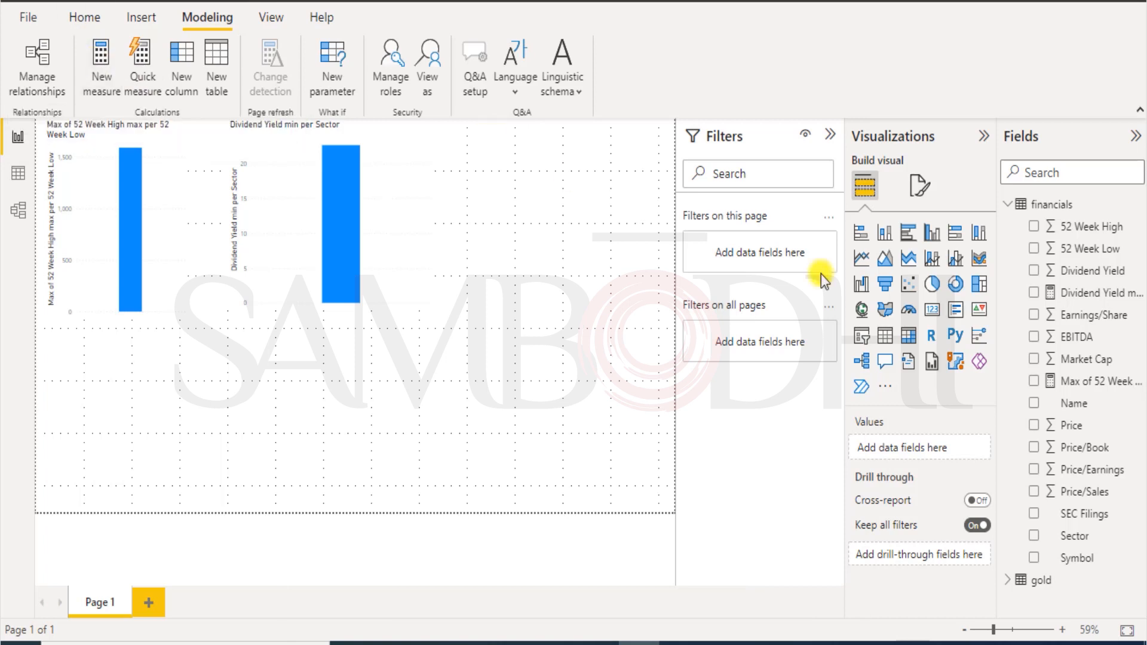
left_click(147, 61)
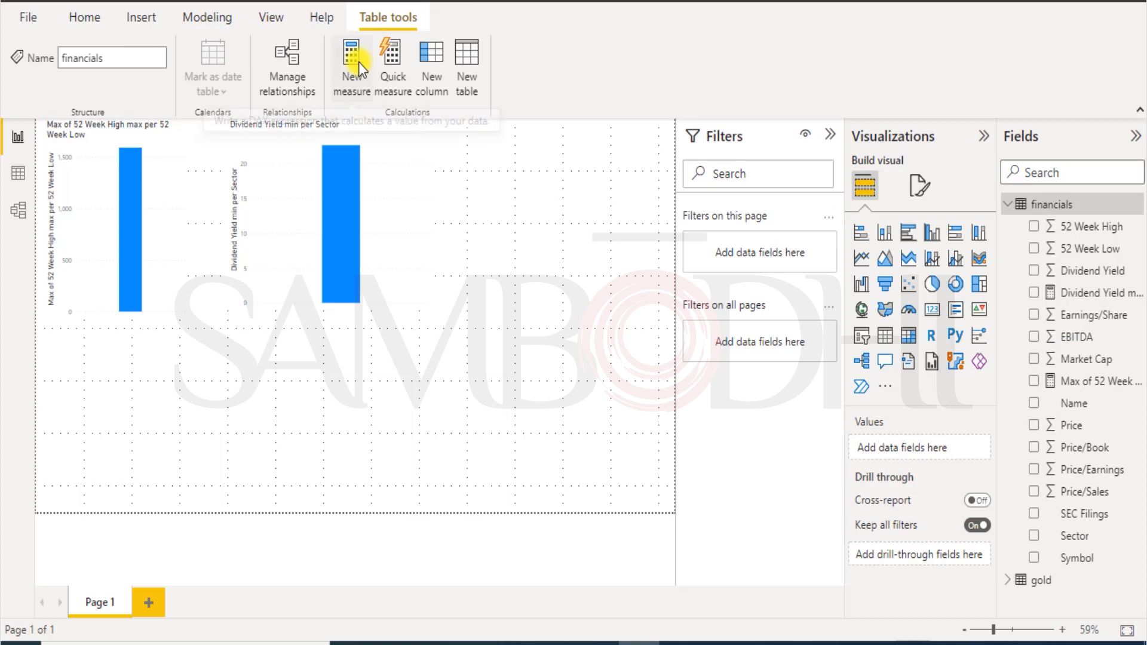
Create the measure Price/Book earnings = SUM(financials[Price/Book]) and chart it as a column chart.
left_click(211, 16)
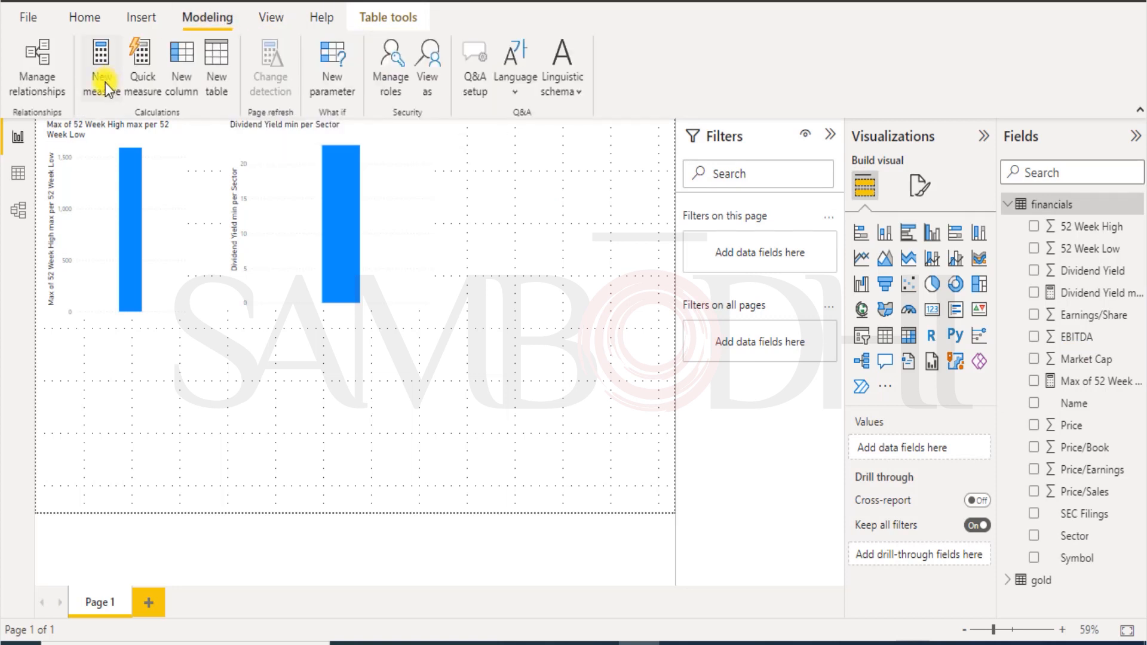
left_click(105, 82)
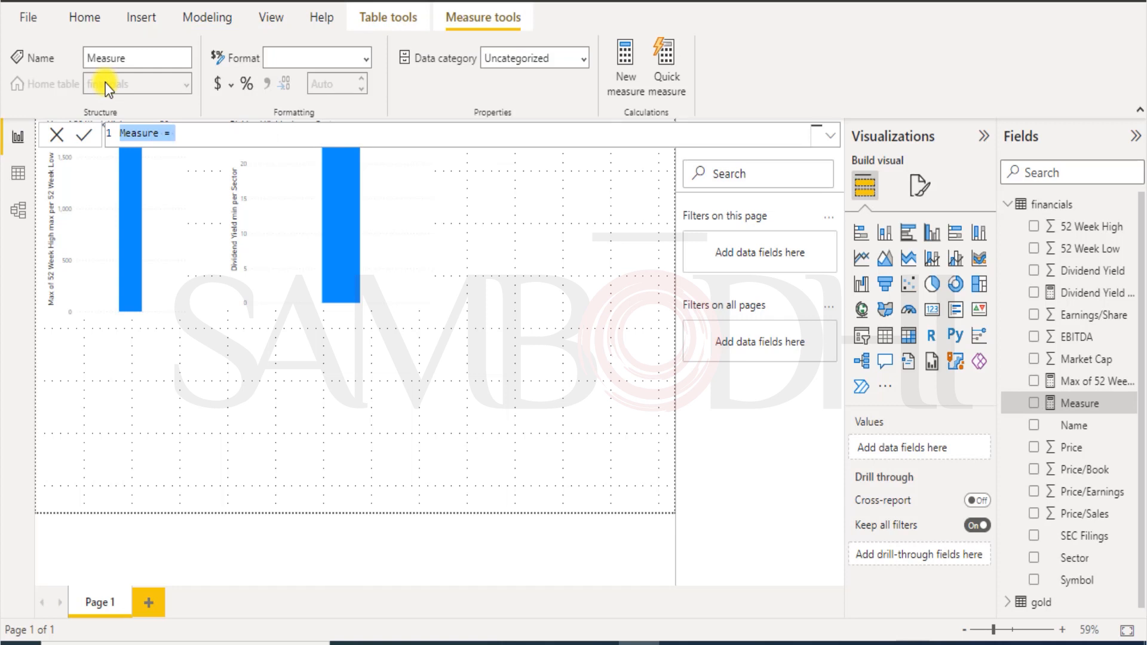
type("SUM")
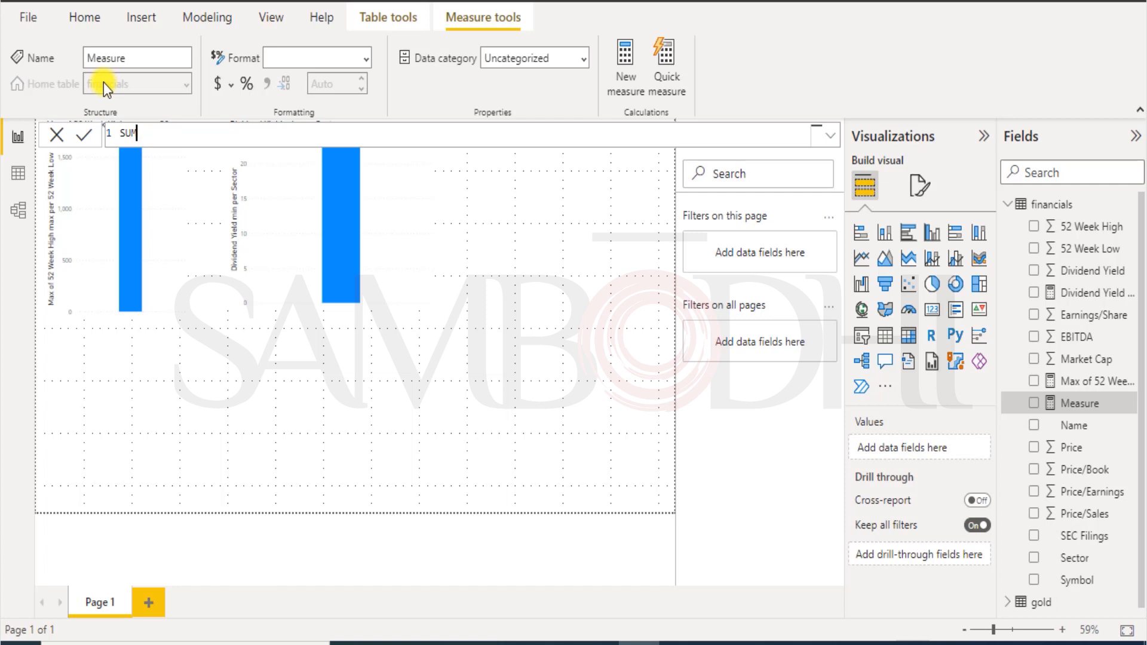
key("BackSpace")
key("BackSpace")
key("BackSpace")
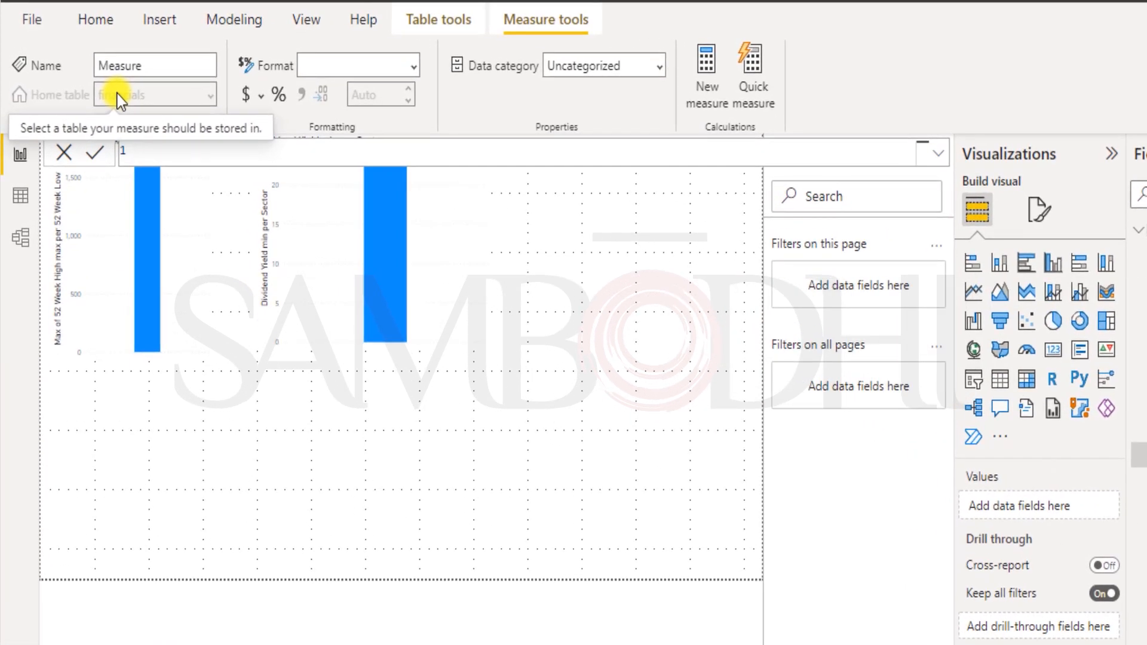
type("Price/Book earnings")
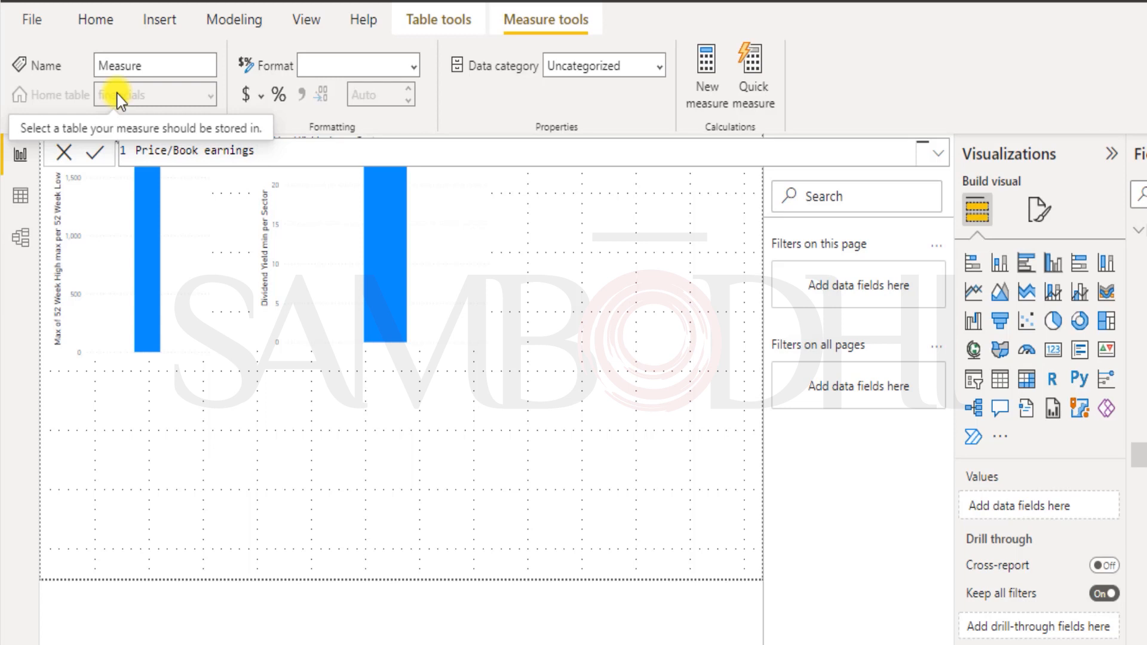
type("=SUM")
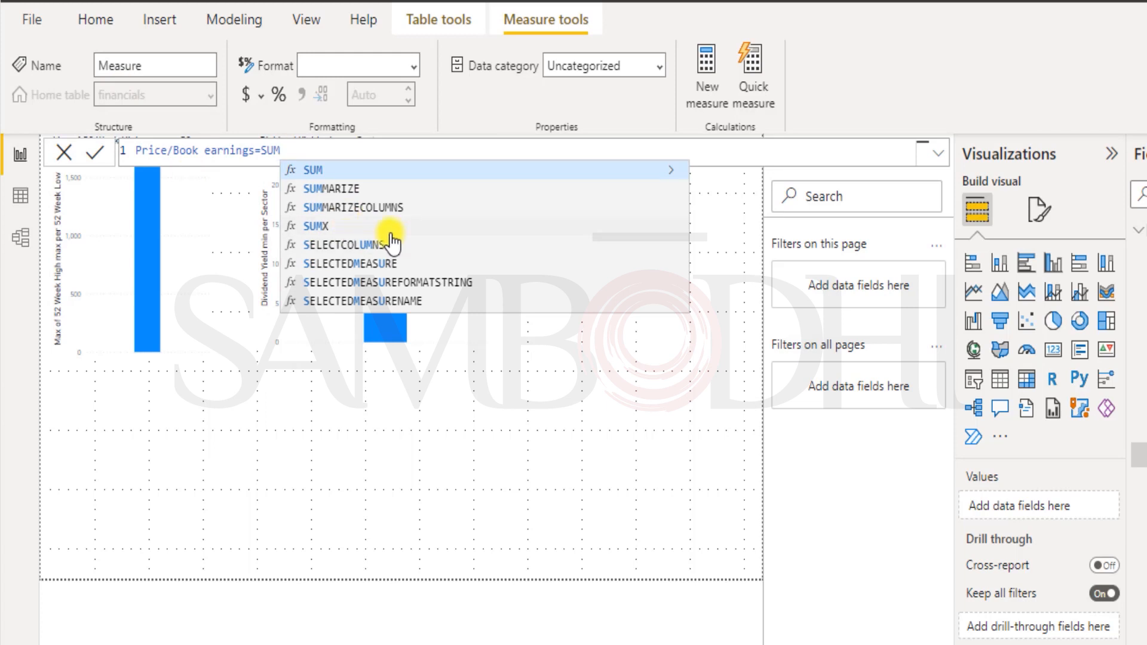
left_click(338, 171)
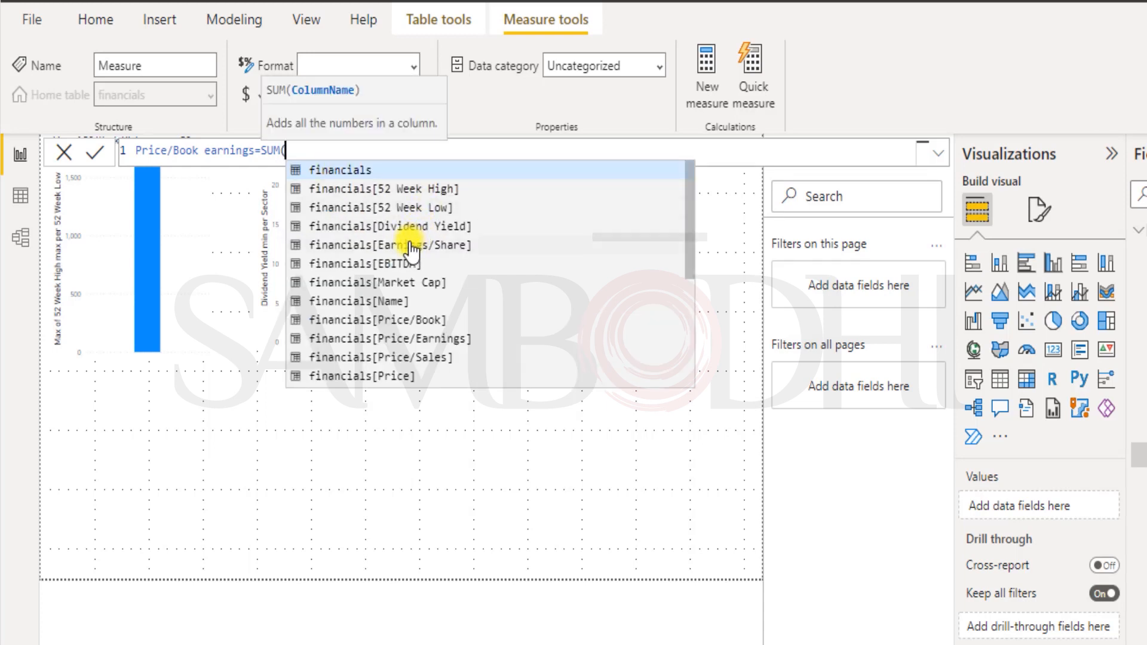
scroll(411, 246, "down", 4)
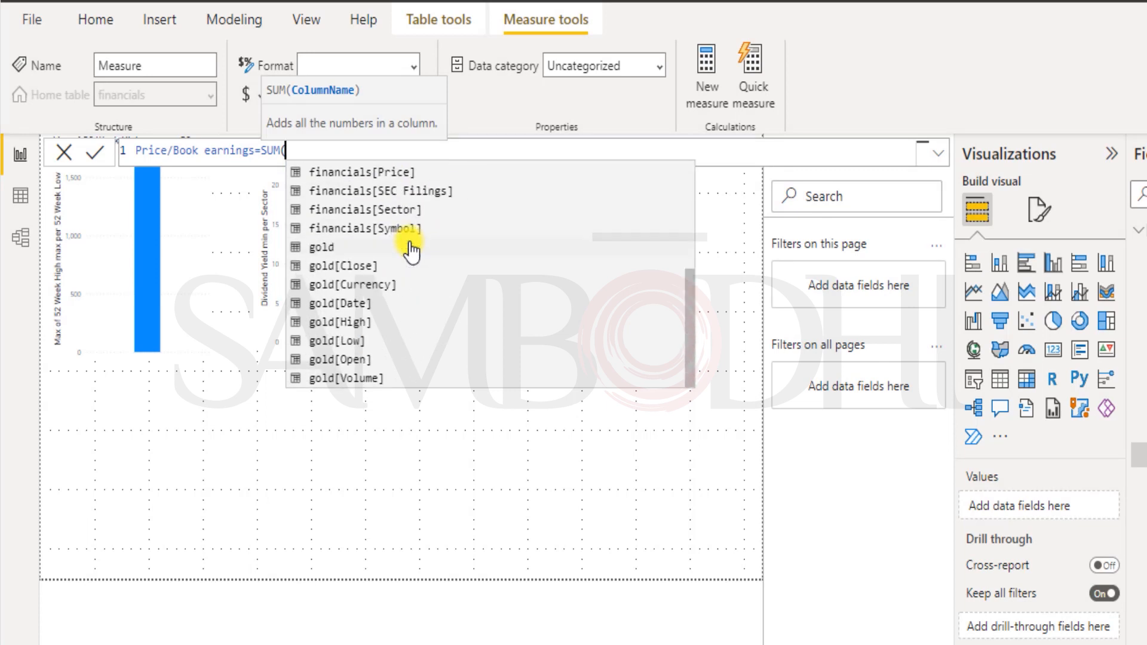
scroll(413, 313, "up", 2)
scroll(411, 309, "up", 2)
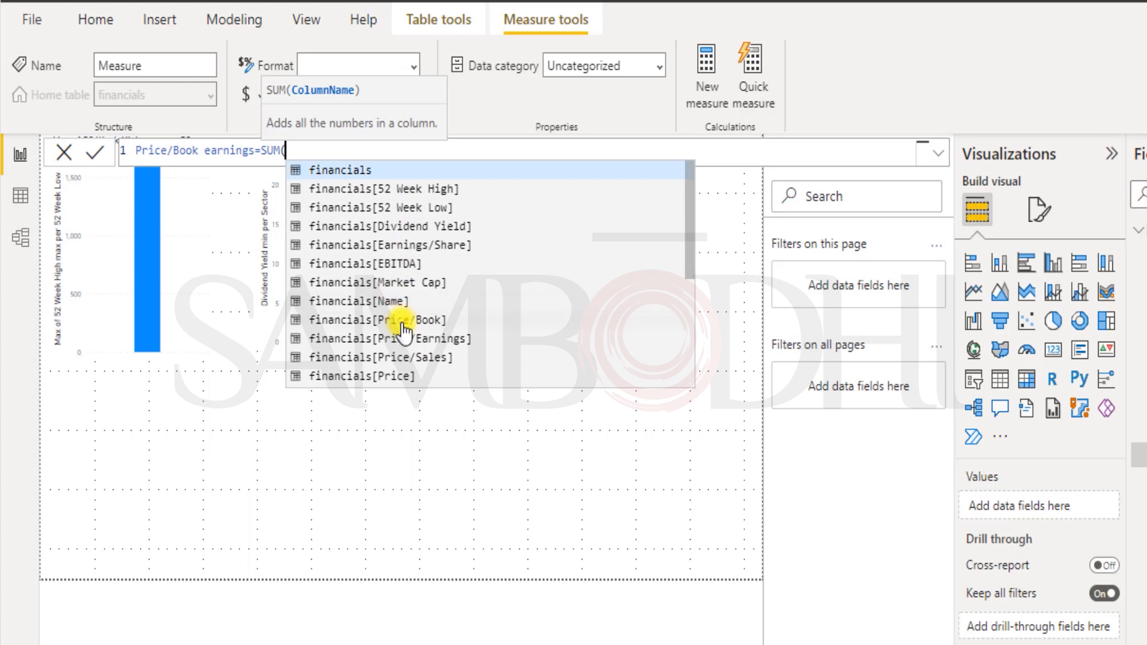
double_click(402, 320)
type(")")
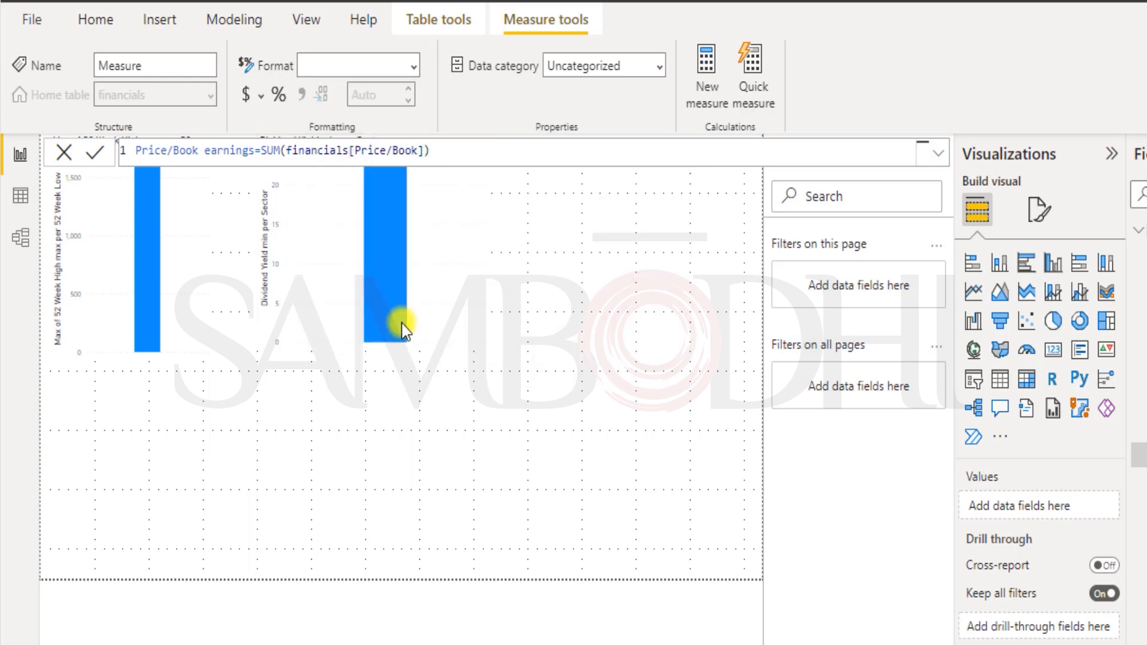
left_click(442, 368)
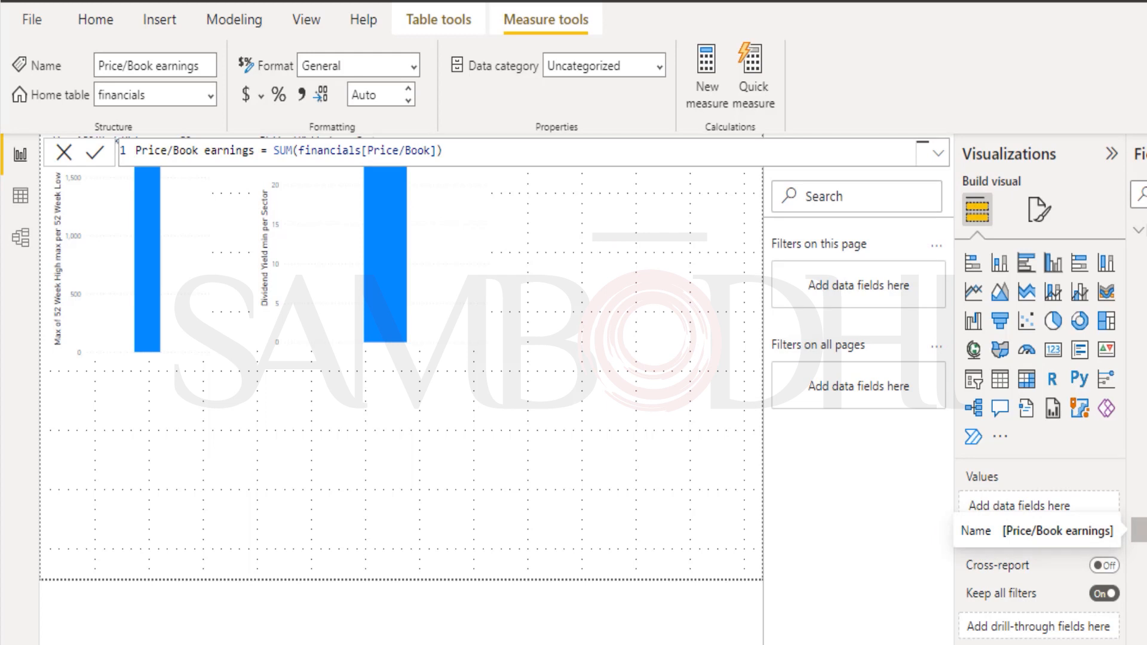
left_click_drag(1138, 530, 499, 289)
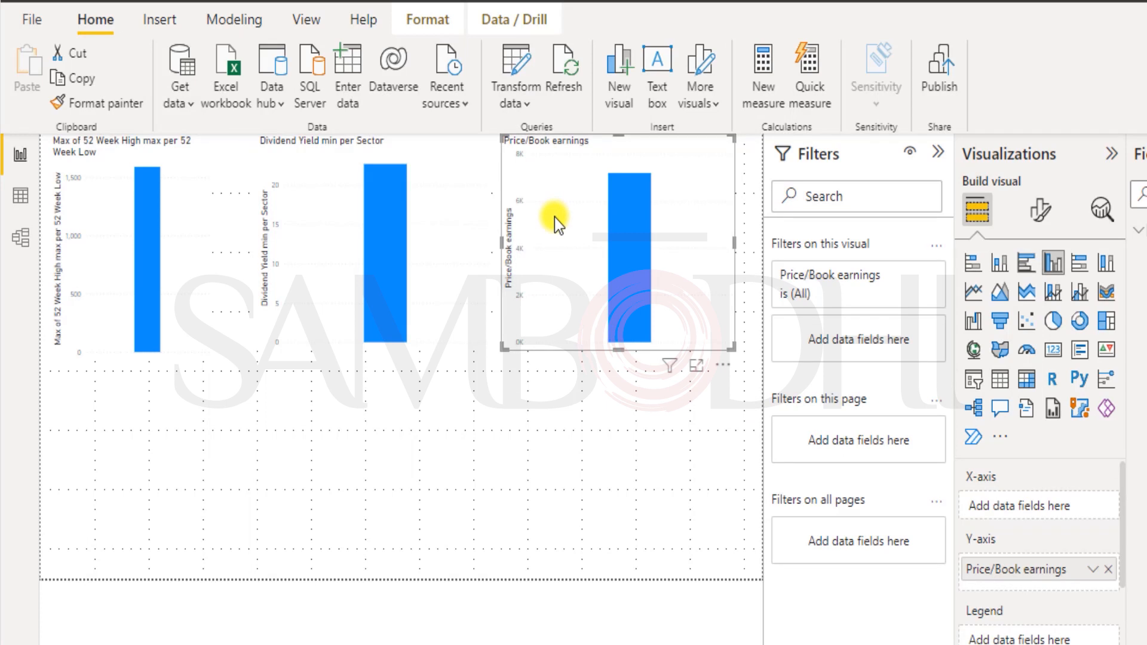
Delete the standalone Price/Book chart and add Price/Book earnings to the enlarged Dividend Yield chart.
key("Delete")
left_click(446, 249)
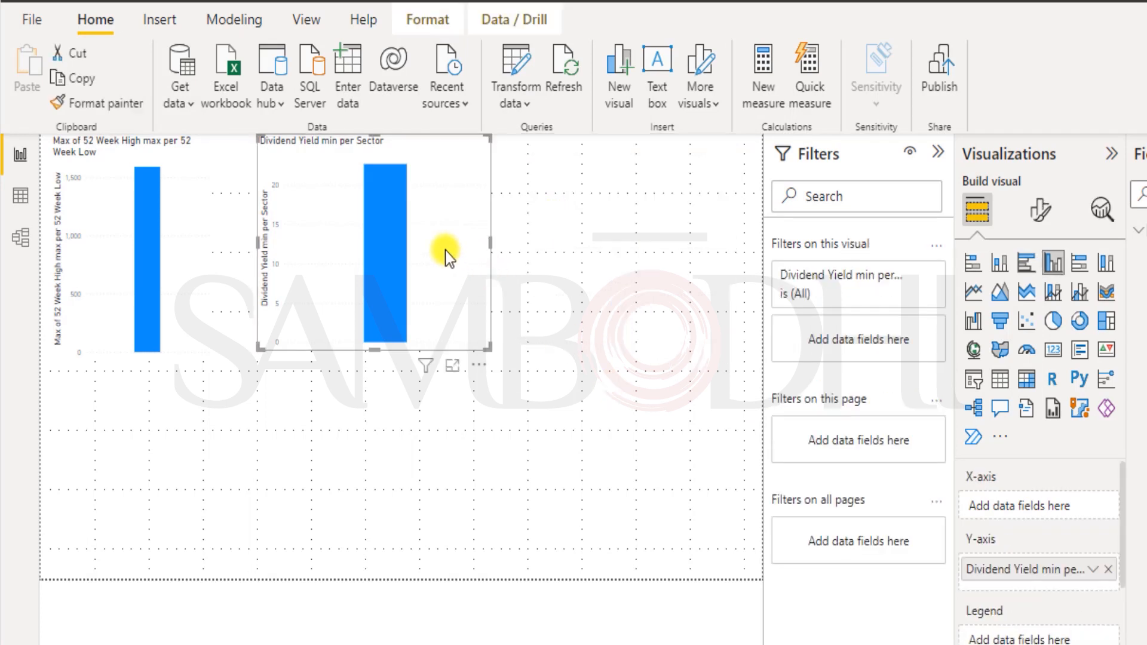
left_click_drag(1087, 468, 414, 244)
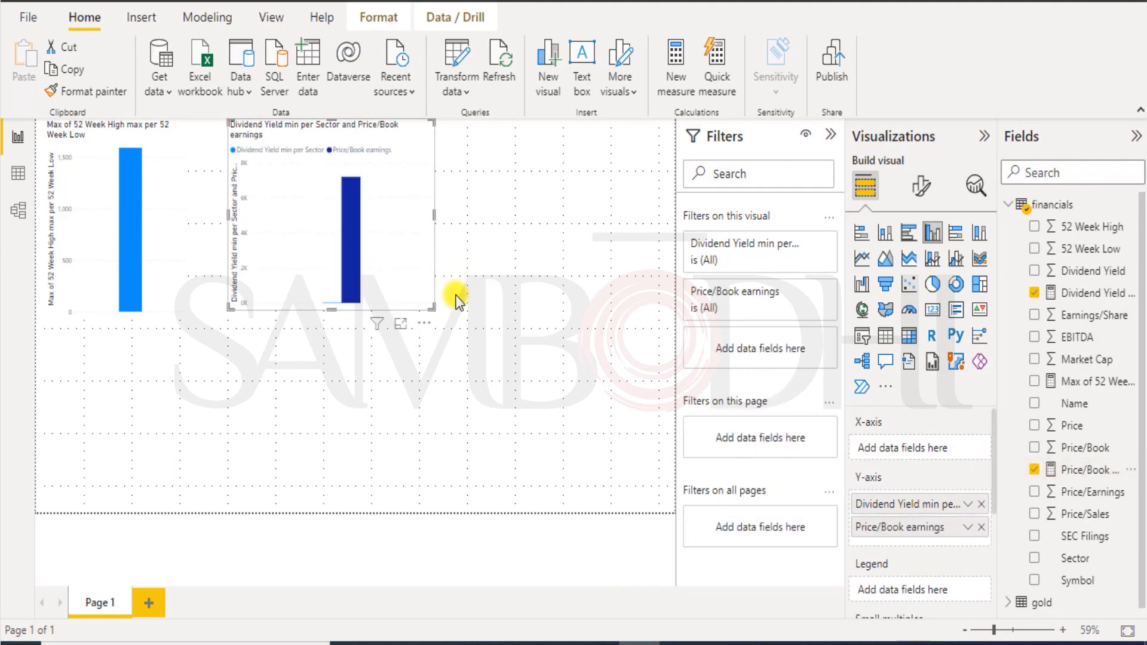
left_click_drag(432, 307, 601, 501)
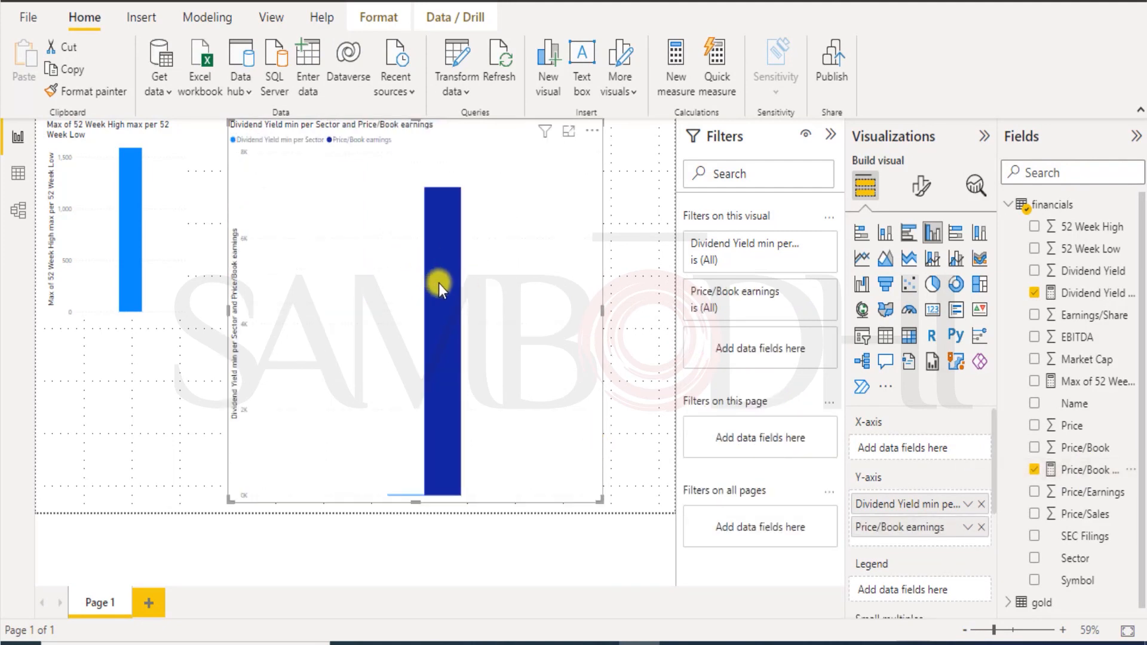
Show the combined chart in focus mode and try the dividend yield measure as its category.
mouse_move(439, 288)
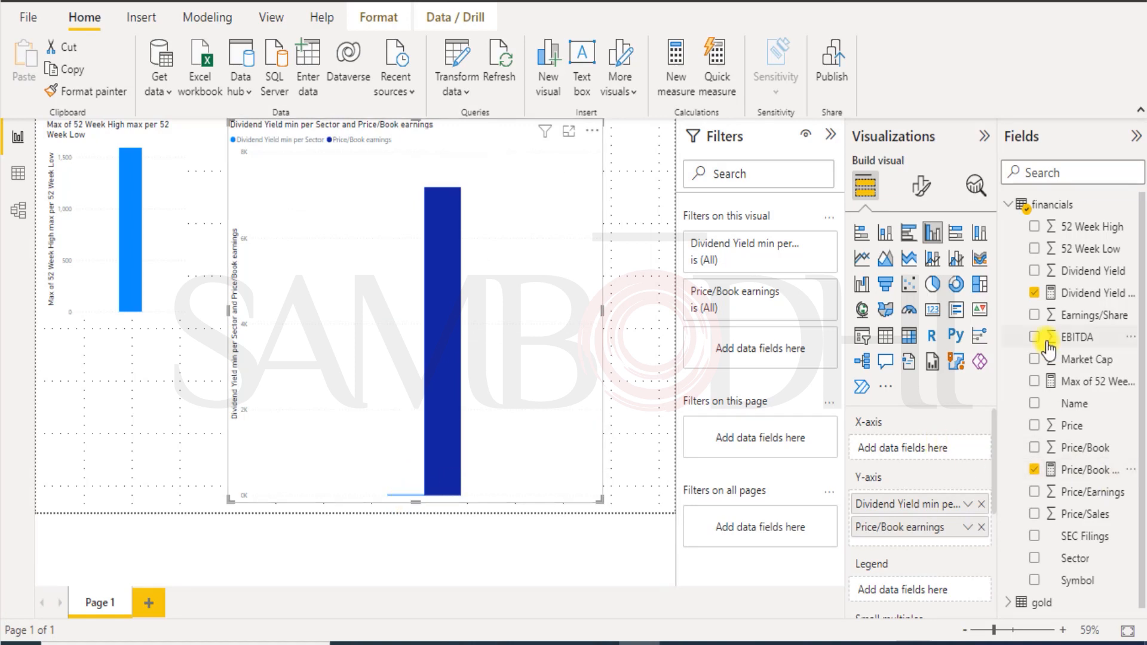
left_click(568, 131)
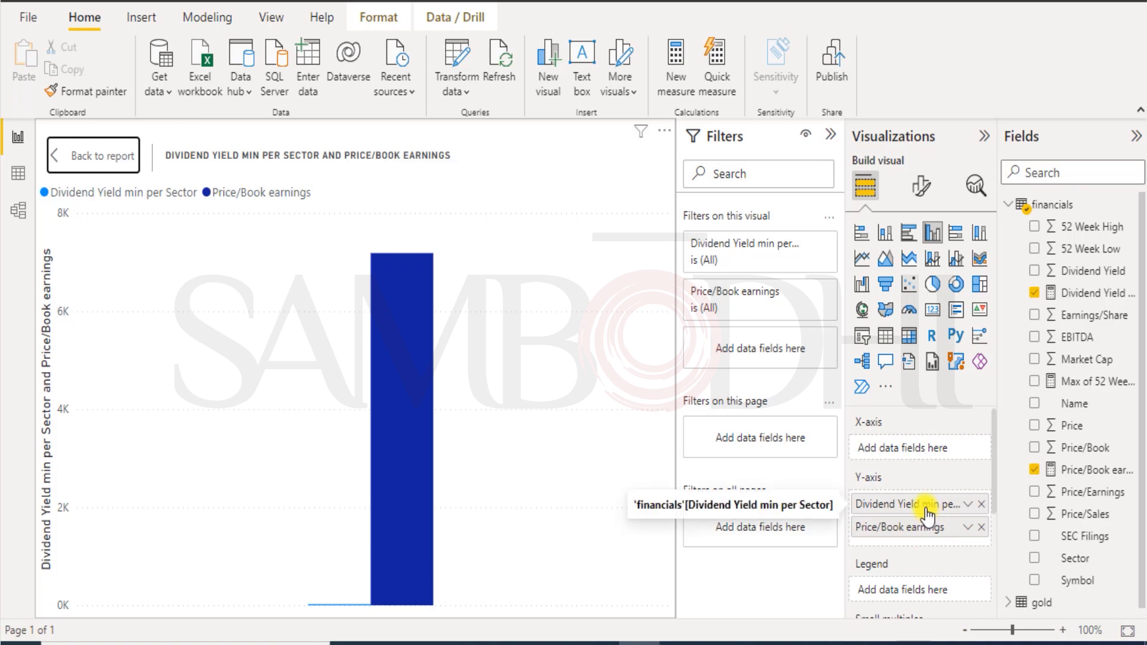
left_click_drag(934, 506, 925, 450)
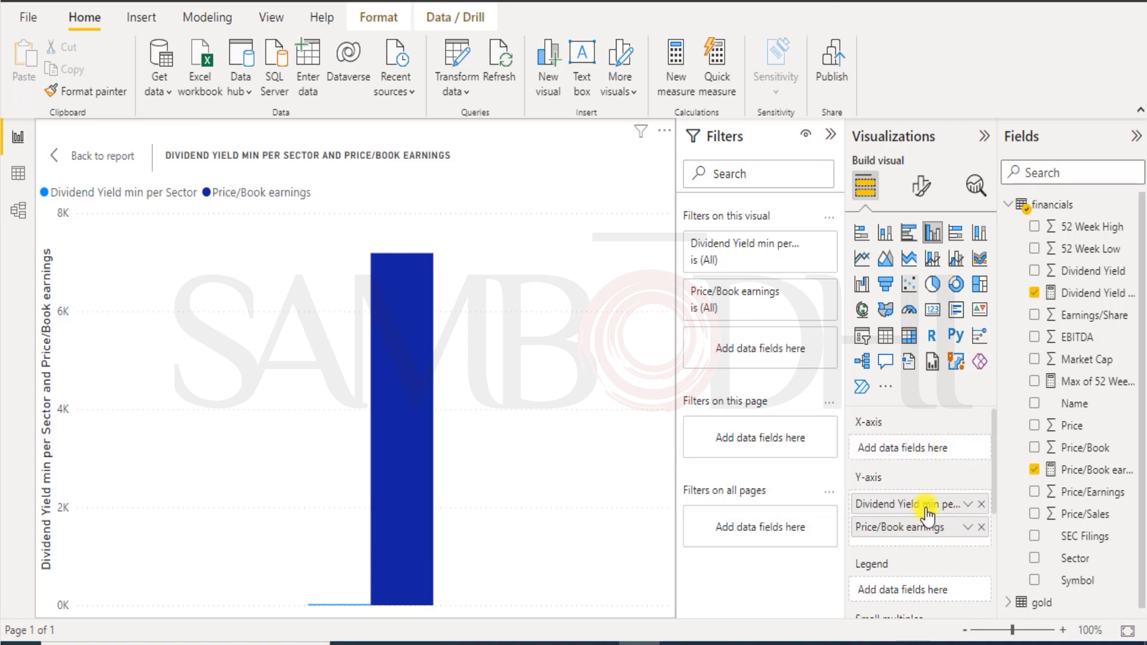
left_click_drag(914, 507, 918, 454)
left_click(1006, 446)
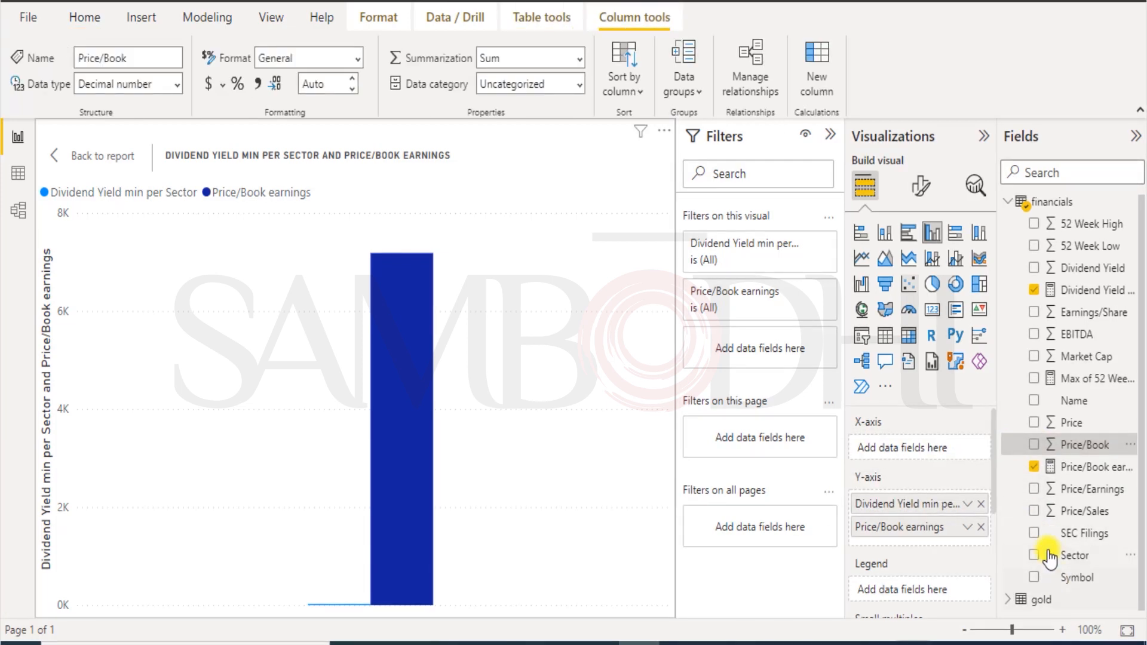
Split both measures' columns by Sector, from Financials to Telecommunication Services.
left_click(1074, 557)
left_click_drag(1074, 562, 914, 447)
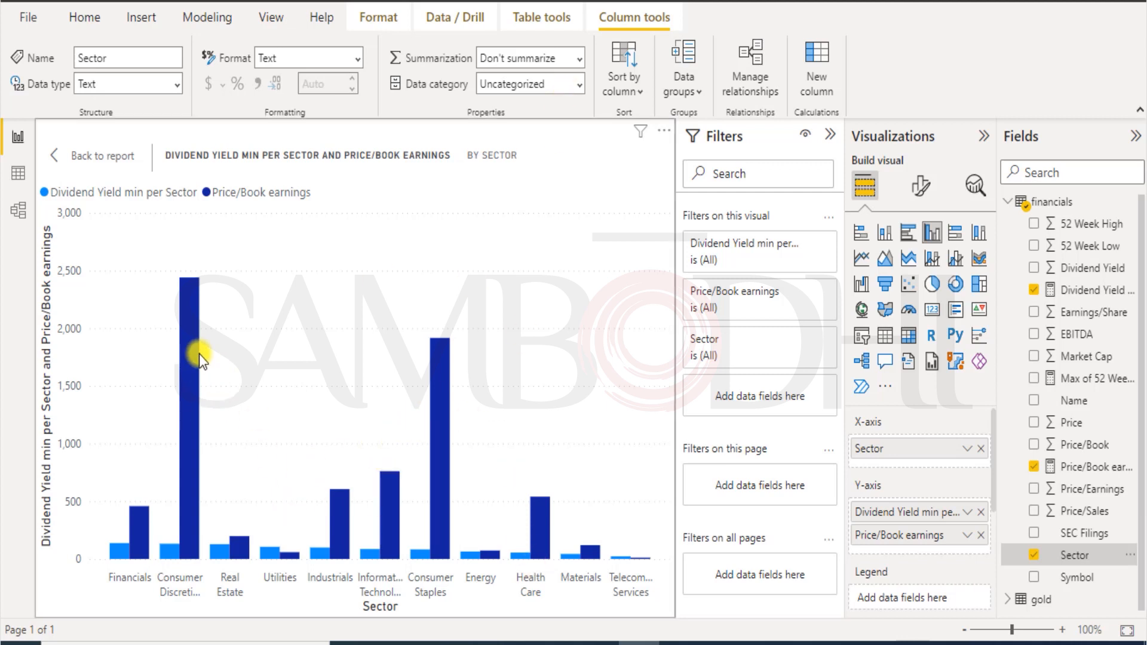
mouse_move(190, 347)
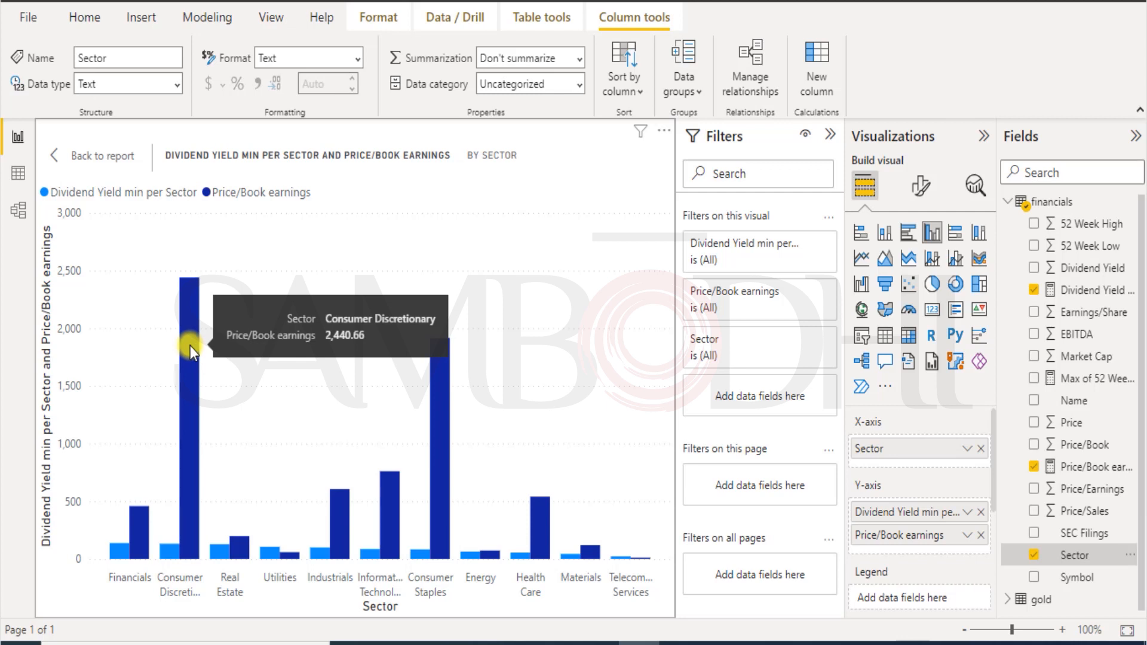
mouse_move(437, 377)
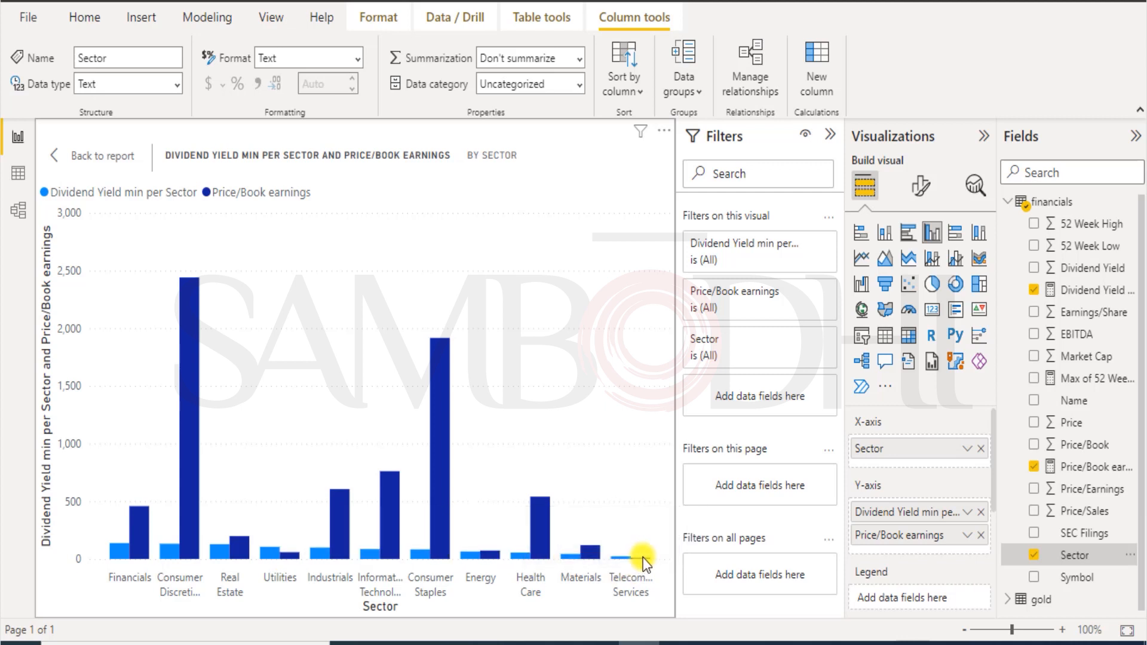
mouse_move(643, 559)
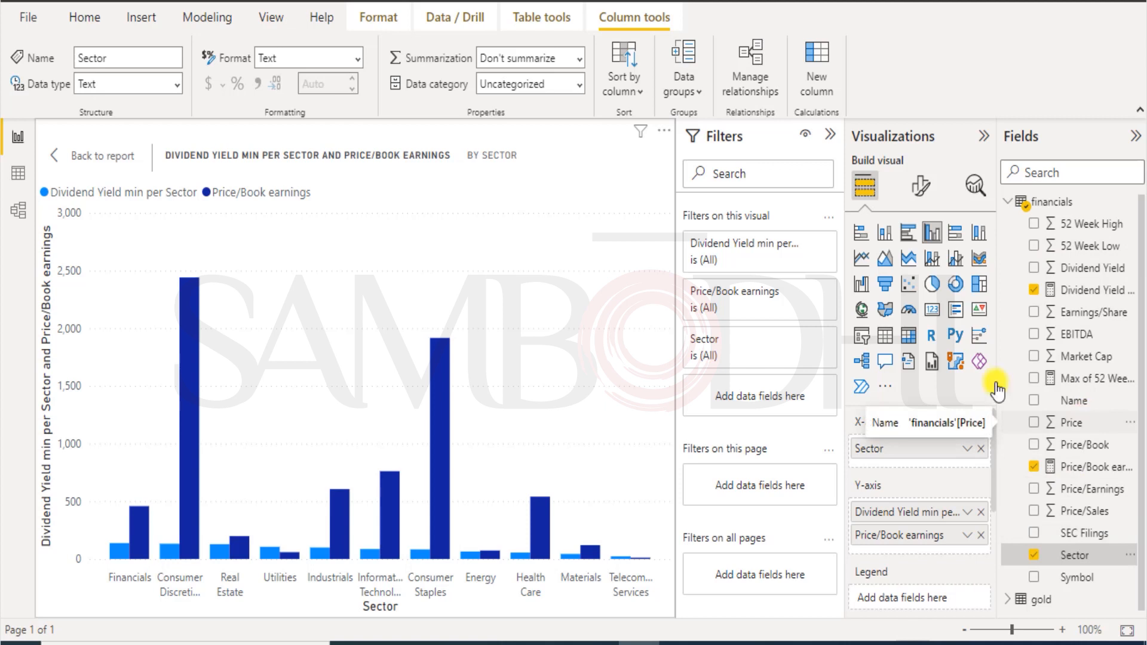
Run Autodetect in Manage relationships, which finds no new relationships.
left_click(37, 23)
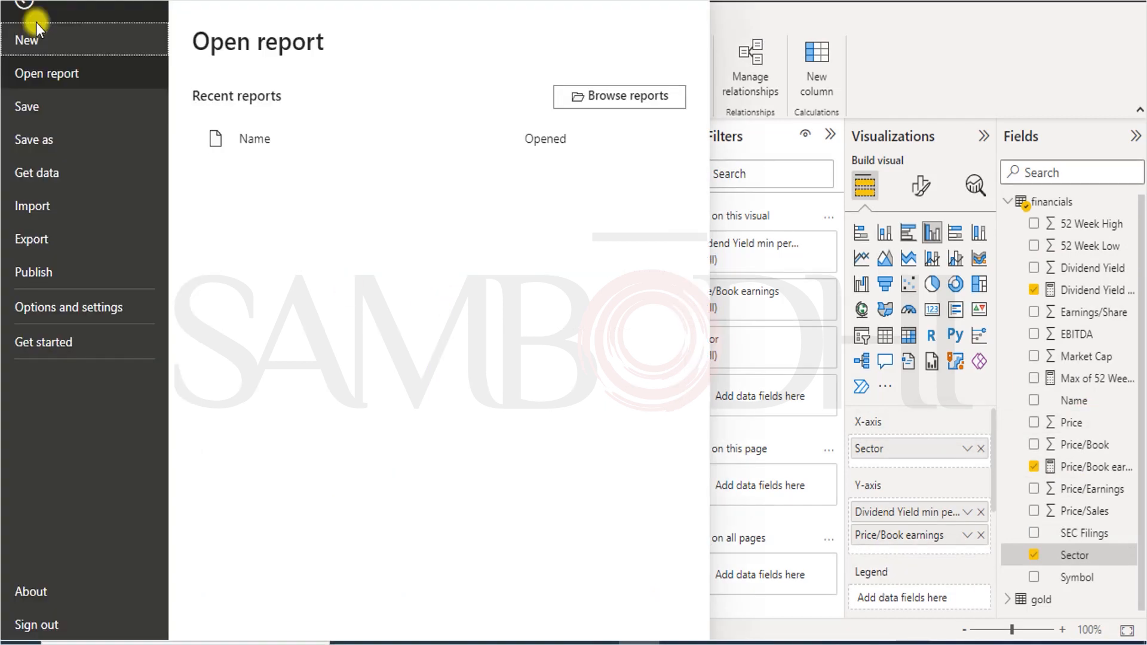
key("Escape")
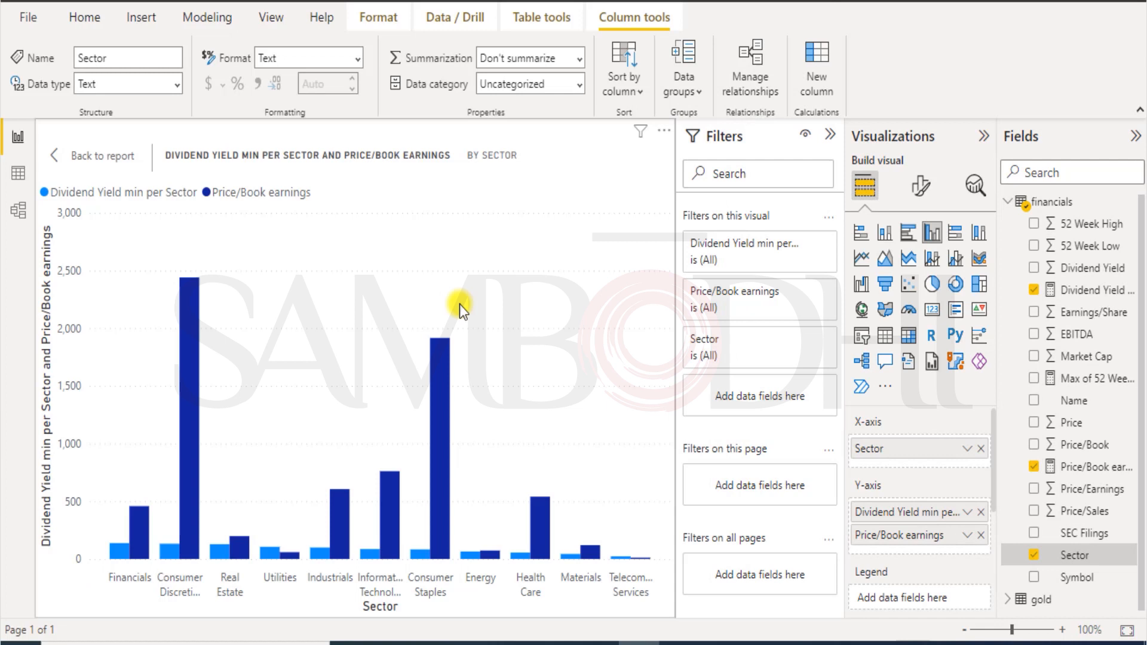
left_click(750, 78)
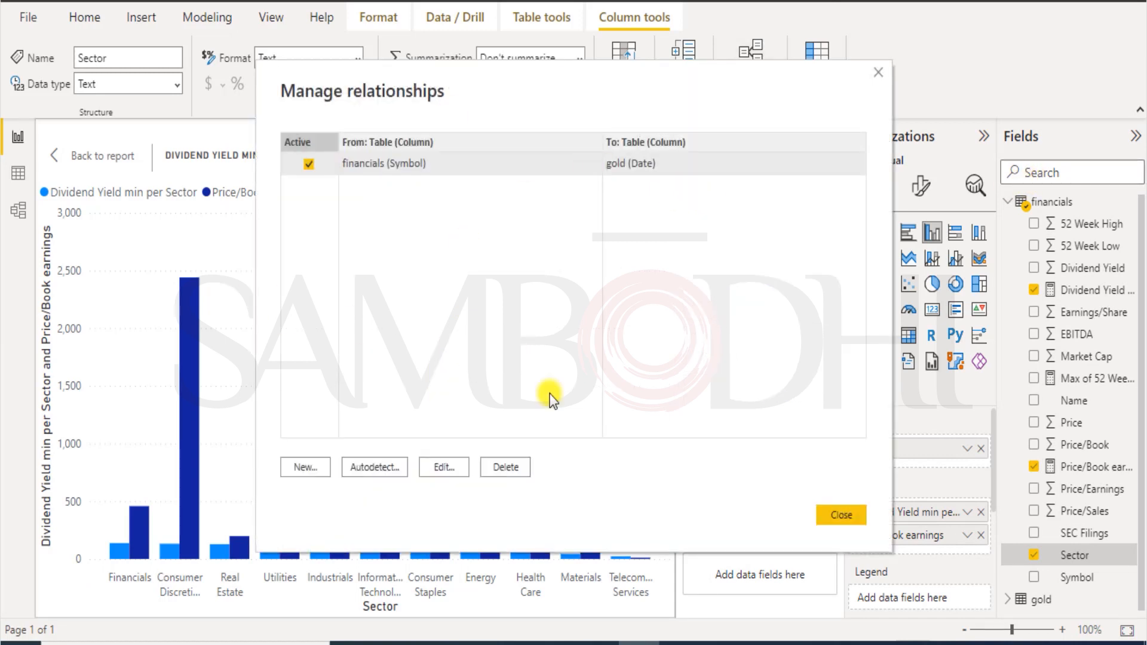
left_click(379, 468)
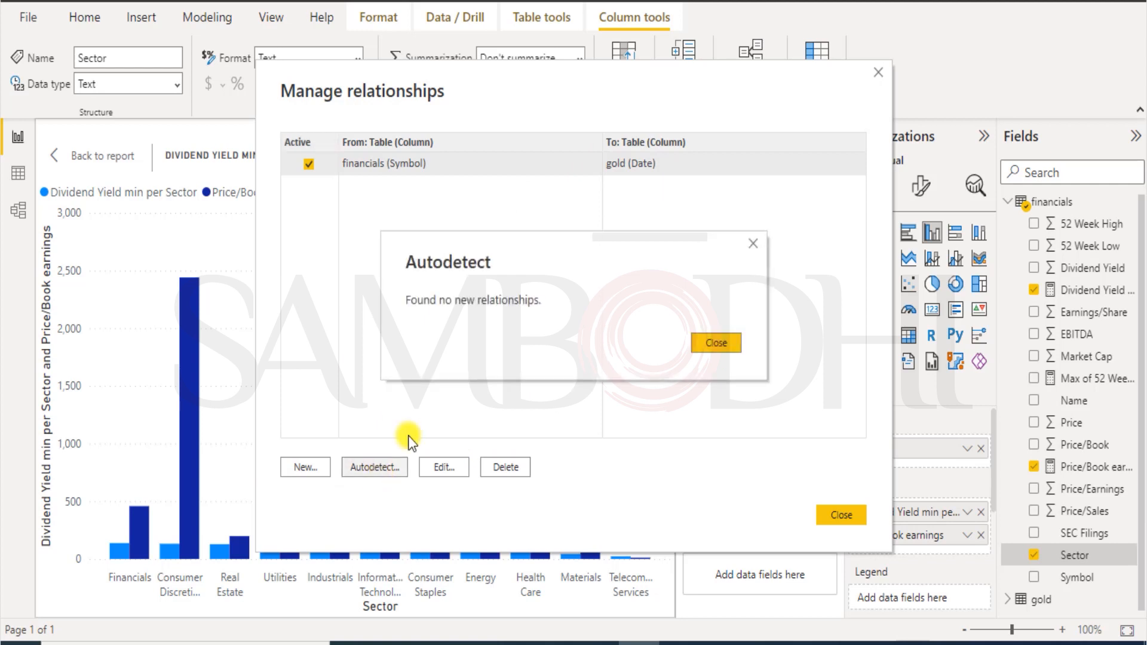
left_click(706, 345)
left_click(835, 512)
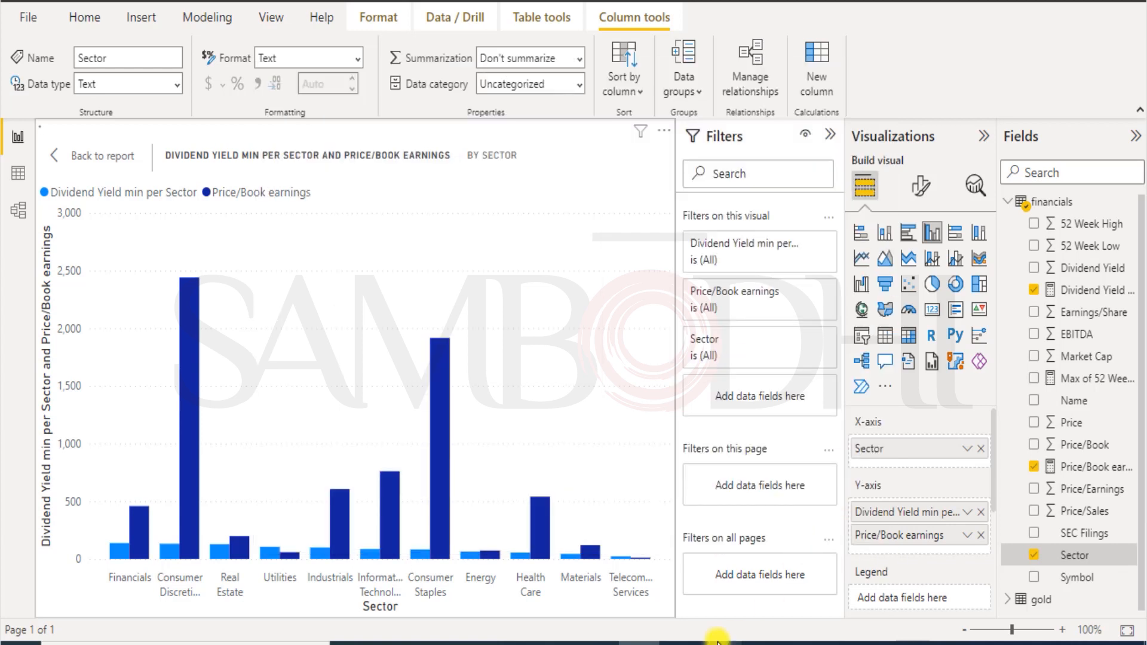
Return to the report page and shrink the sector chart, moving it right beside the 52-week chart.
left_click(56, 156)
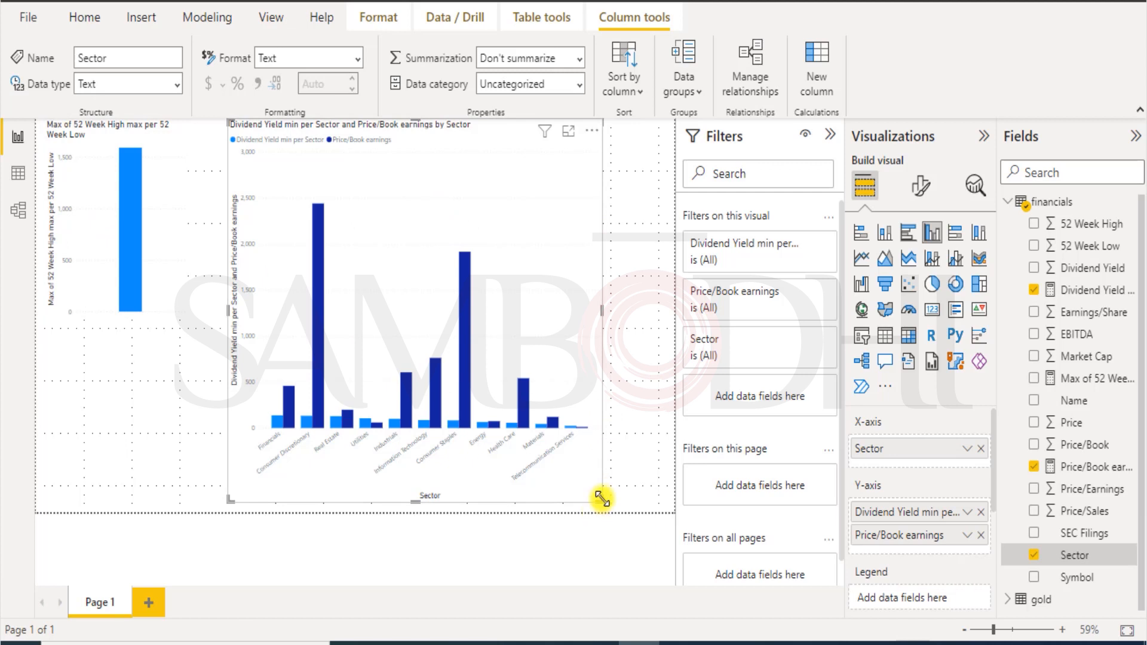
left_click_drag(599, 500, 489, 328)
left_click_drag(430, 170, 567, 179)
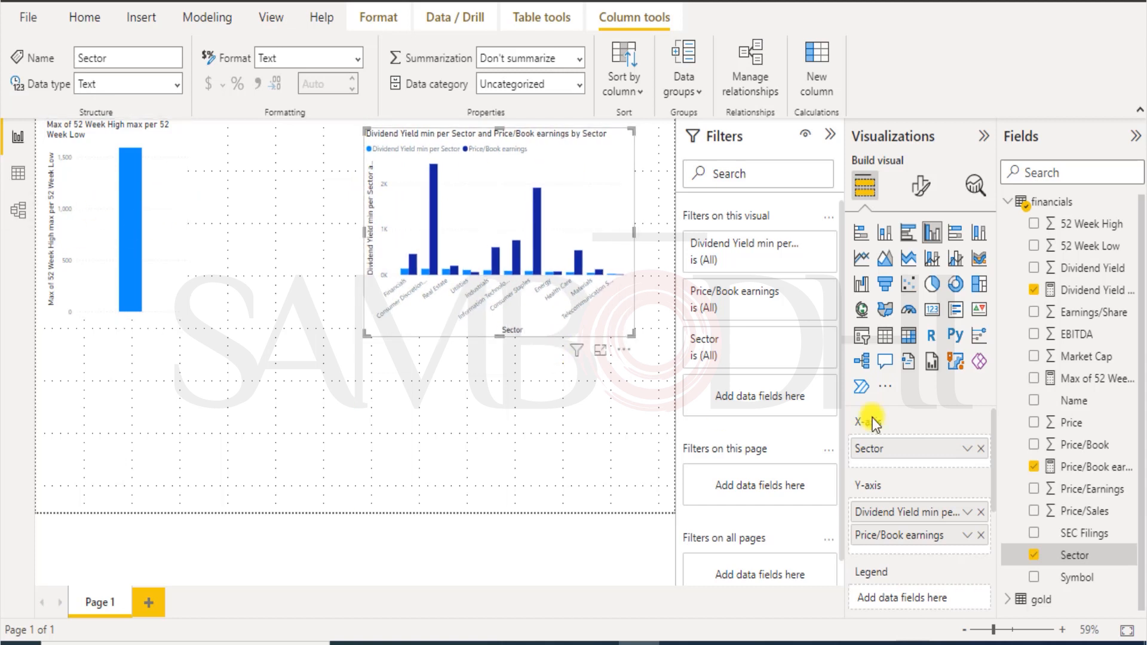
left_click(251, 391)
left_click(195, 16)
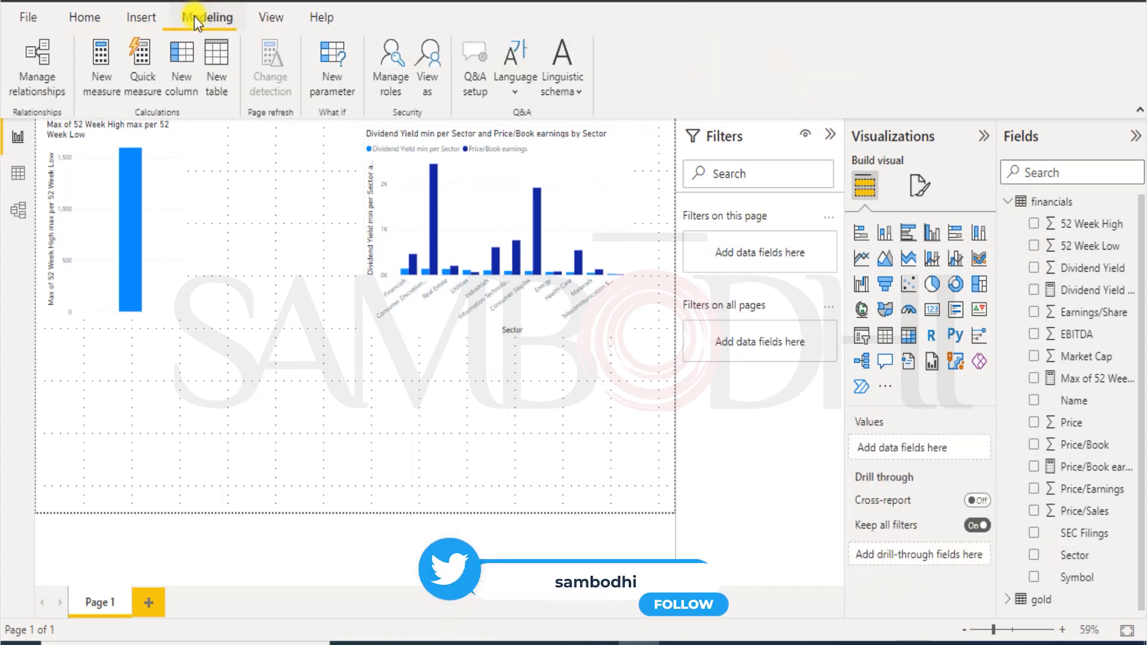
Create the measure 52week low = MIN(financials[52 Week Low]), then delete its standalone chart.
left_click(99, 70)
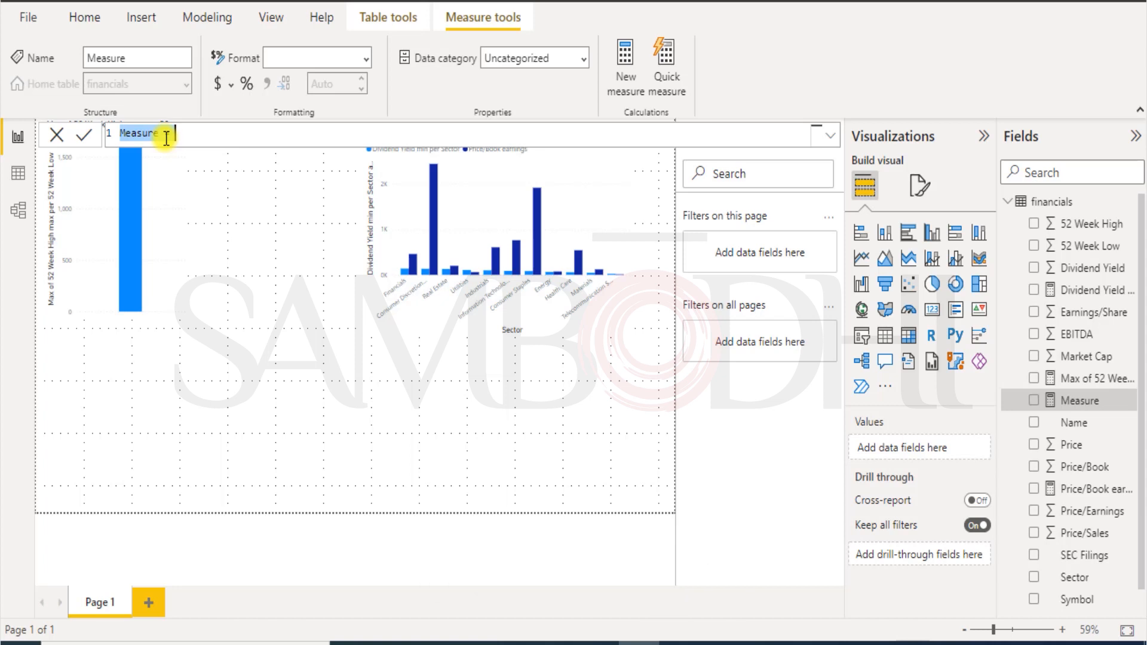
type("S")
type("2week low")
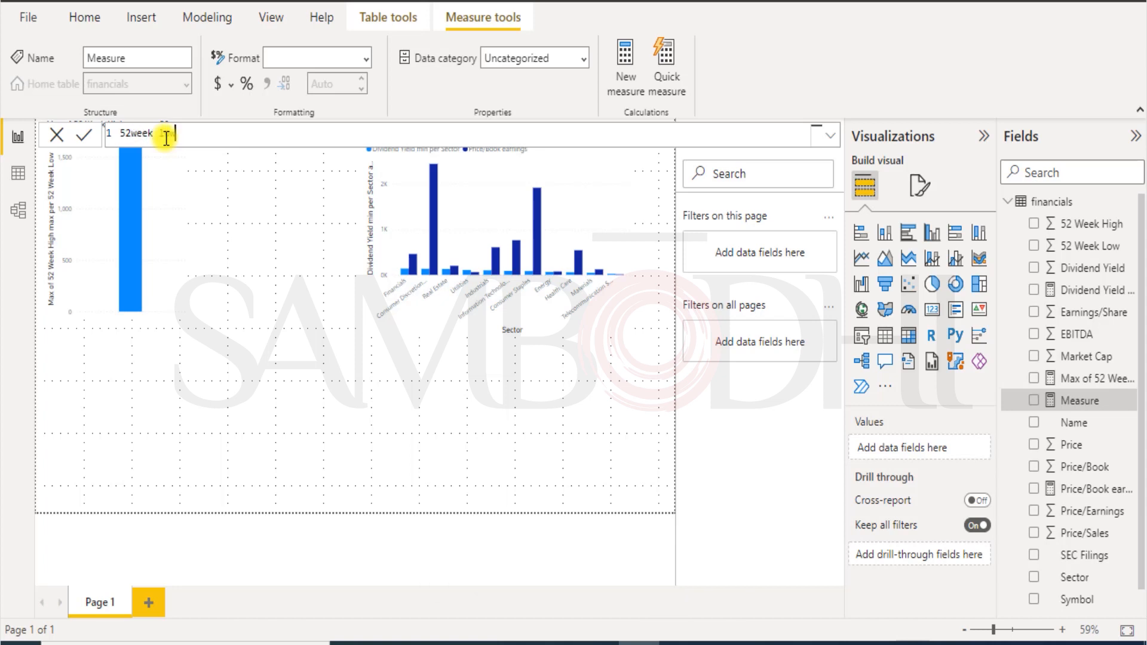
type("=MIN")
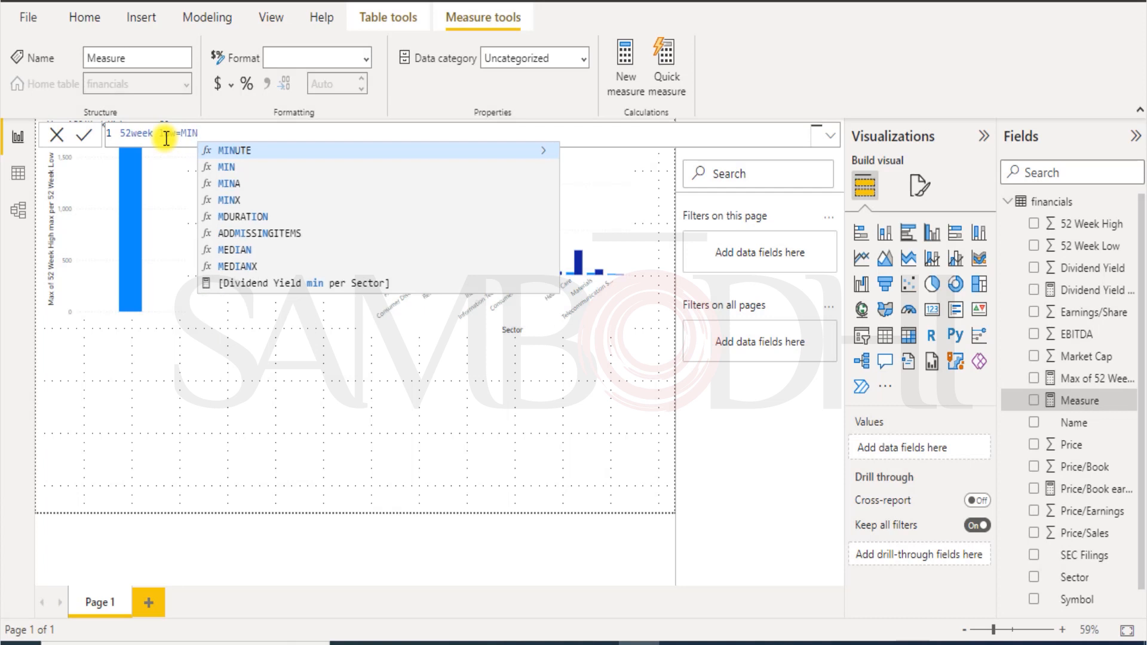
left_click(230, 168)
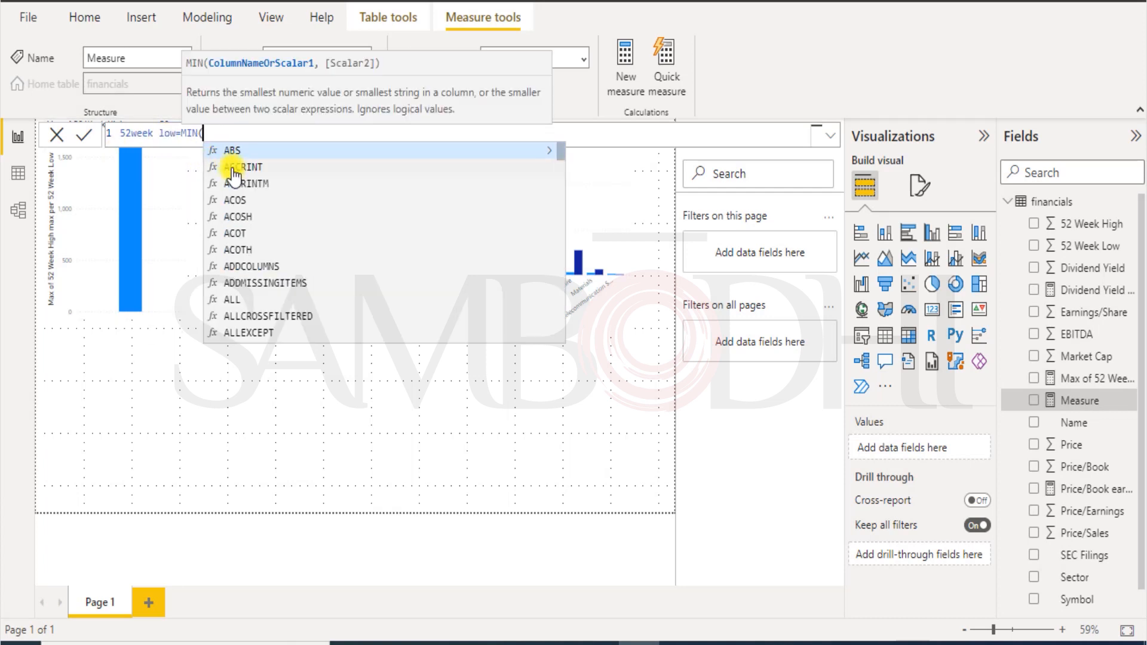
scroll(251, 197, "down", 15)
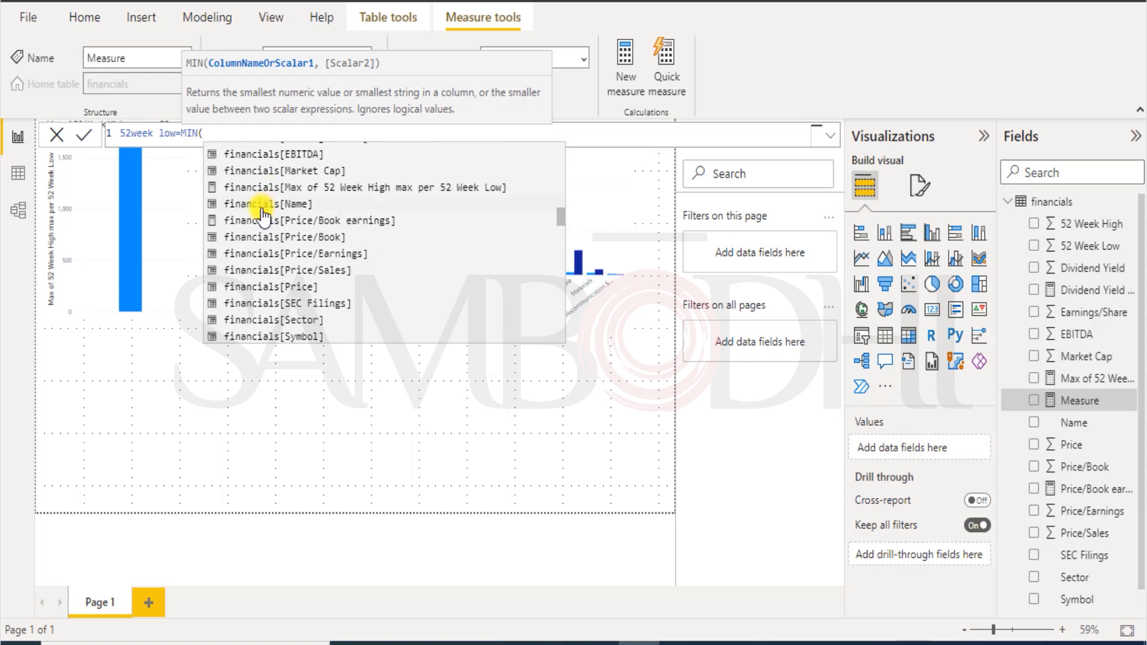
scroll(265, 217, "up", 1)
scroll(316, 226, "up", 2)
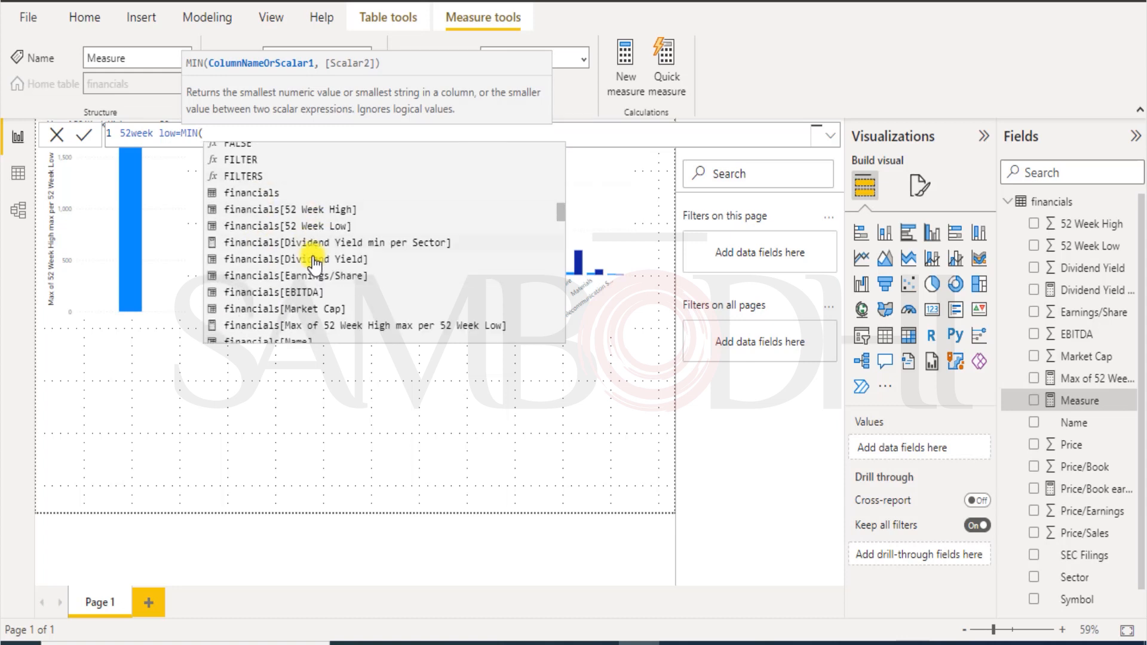
double_click(339, 226)
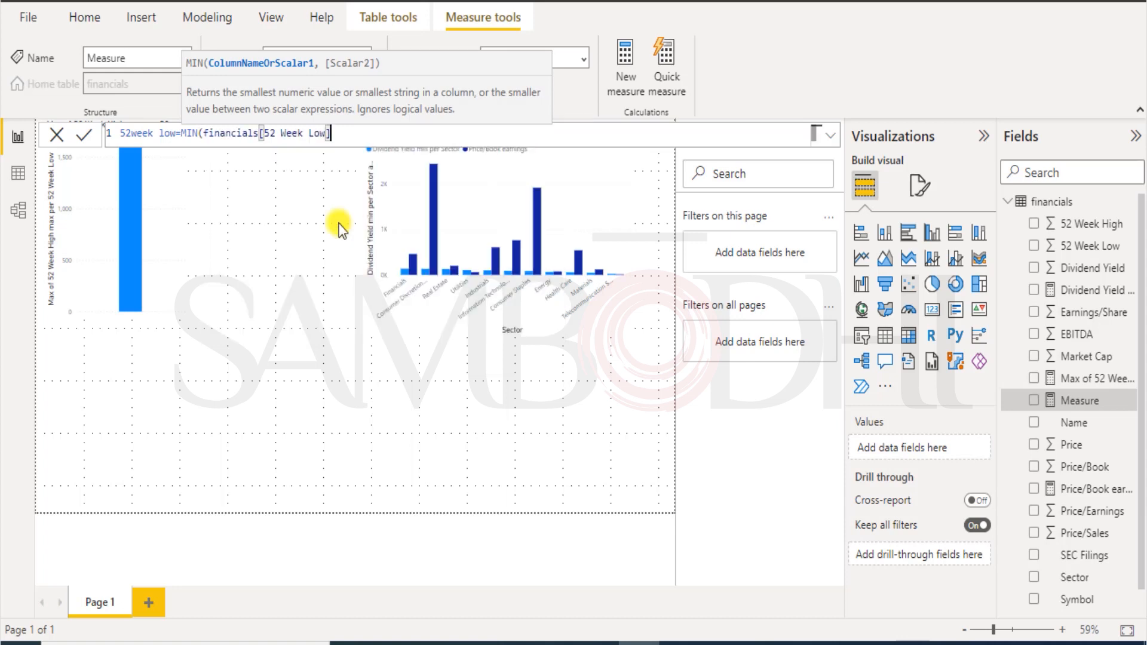
type(")")
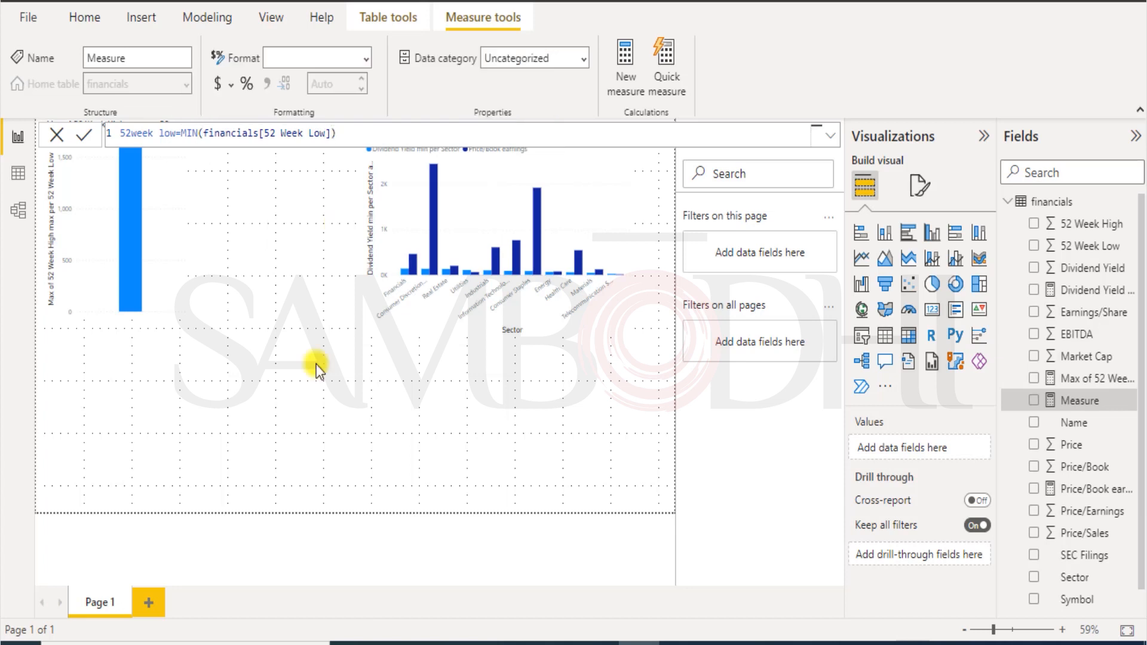
key("Return")
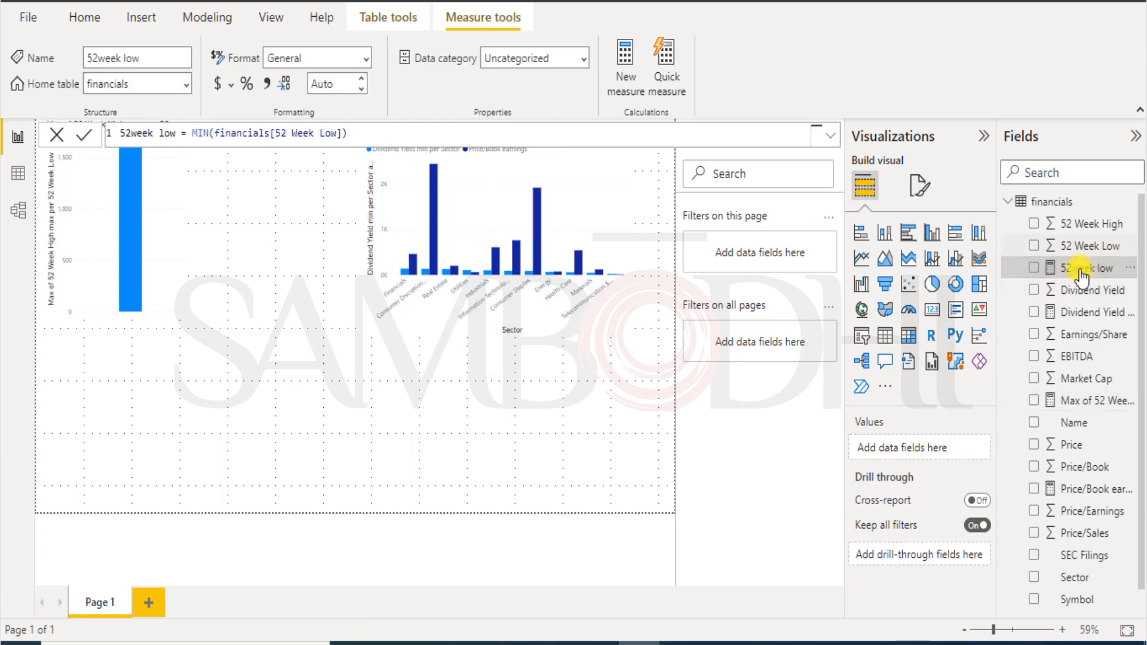
left_click_drag(1080, 266, 206, 227)
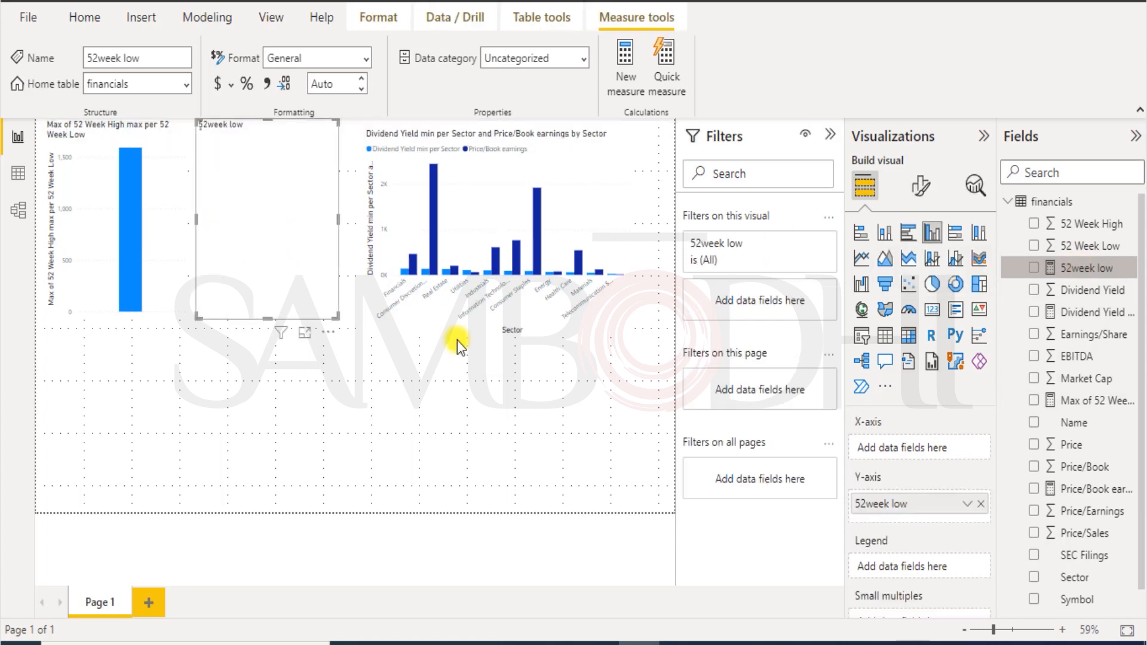
key("Delete")
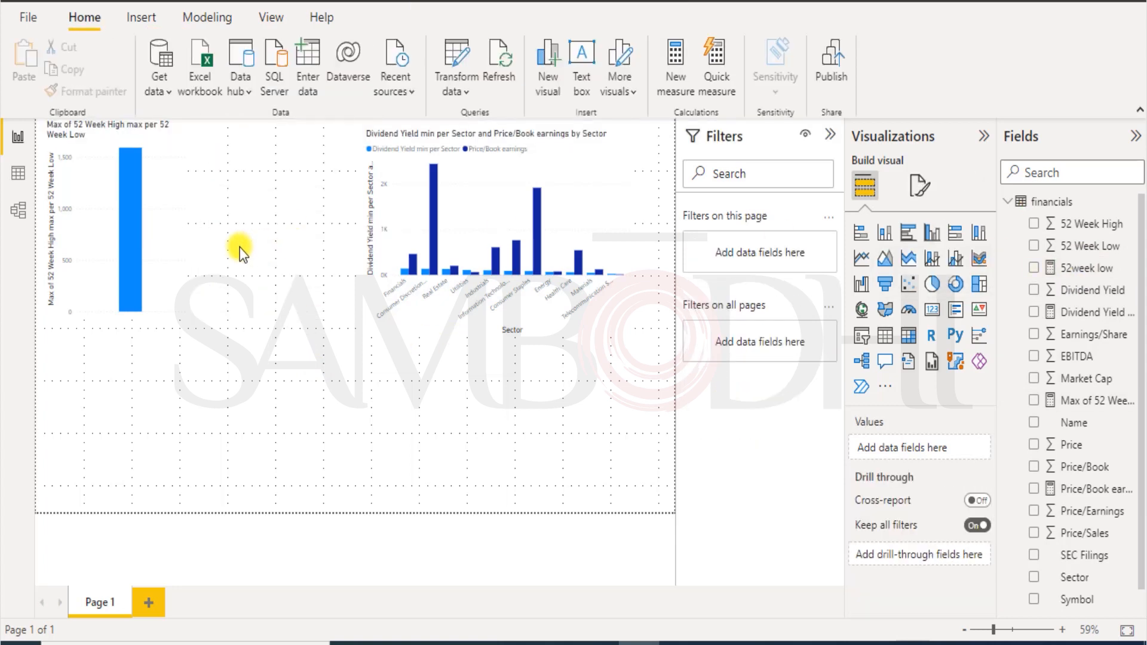
Enlarge the 52 Week High column chart and add 52week low to its Y-axis.
left_click(163, 224)
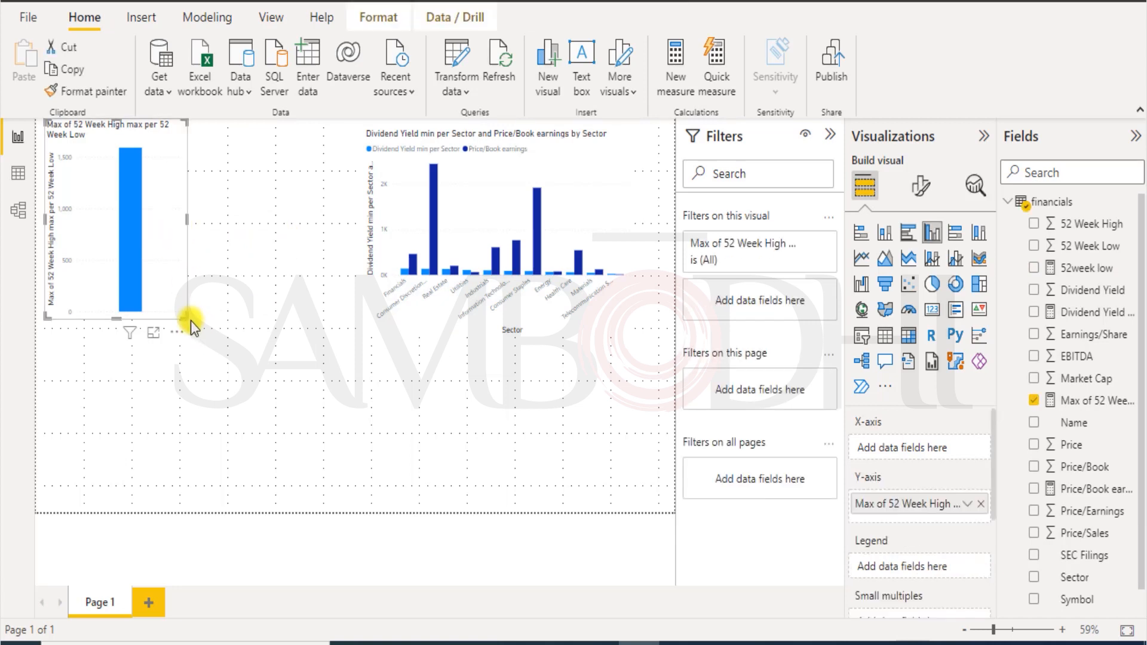
left_click_drag(187, 320, 314, 352)
left_click_drag(1081, 276, 275, 245)
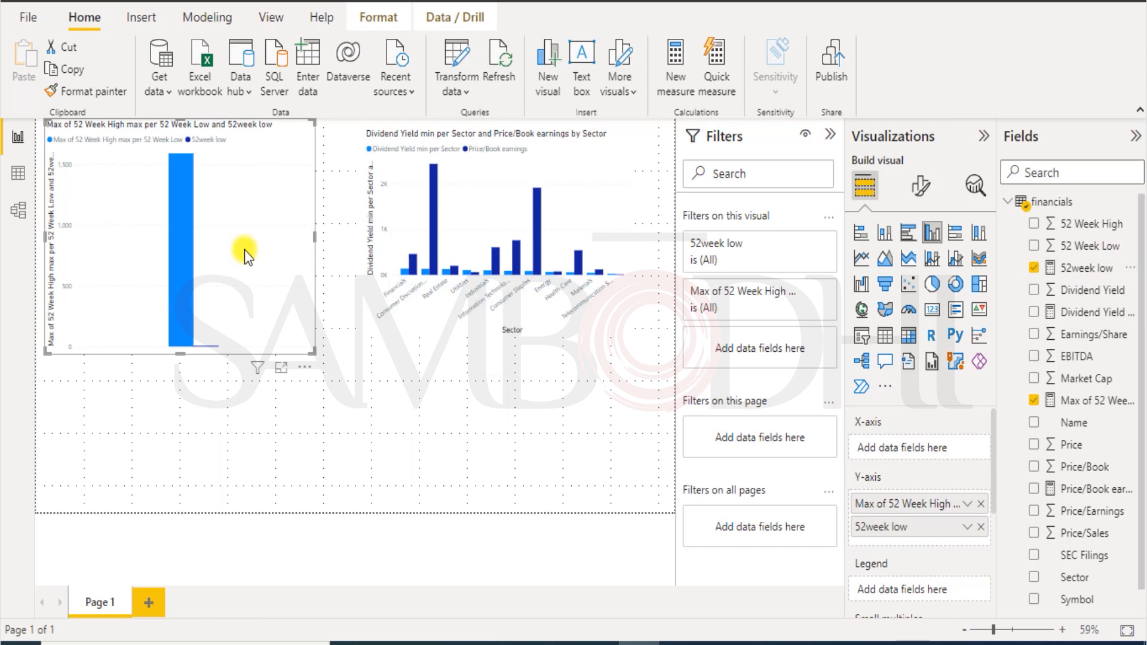
Check the chart in Focus mode, then remove Max of 52 Week High so only 52week low remains.
left_click(280, 368)
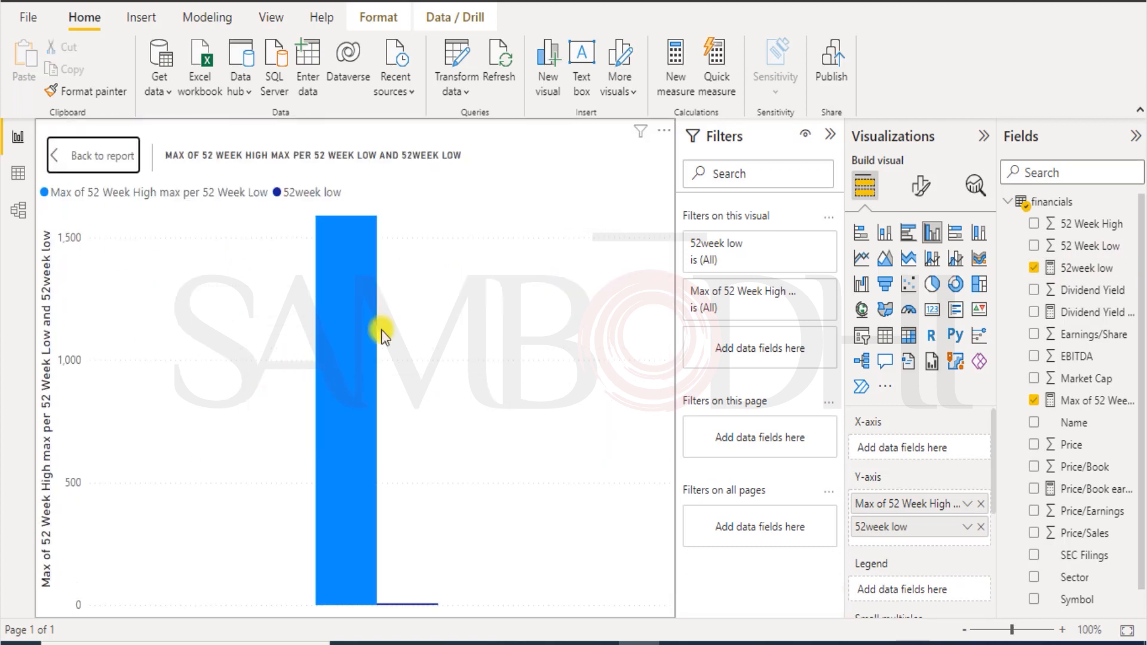
mouse_move(346, 306)
left_click(67, 153)
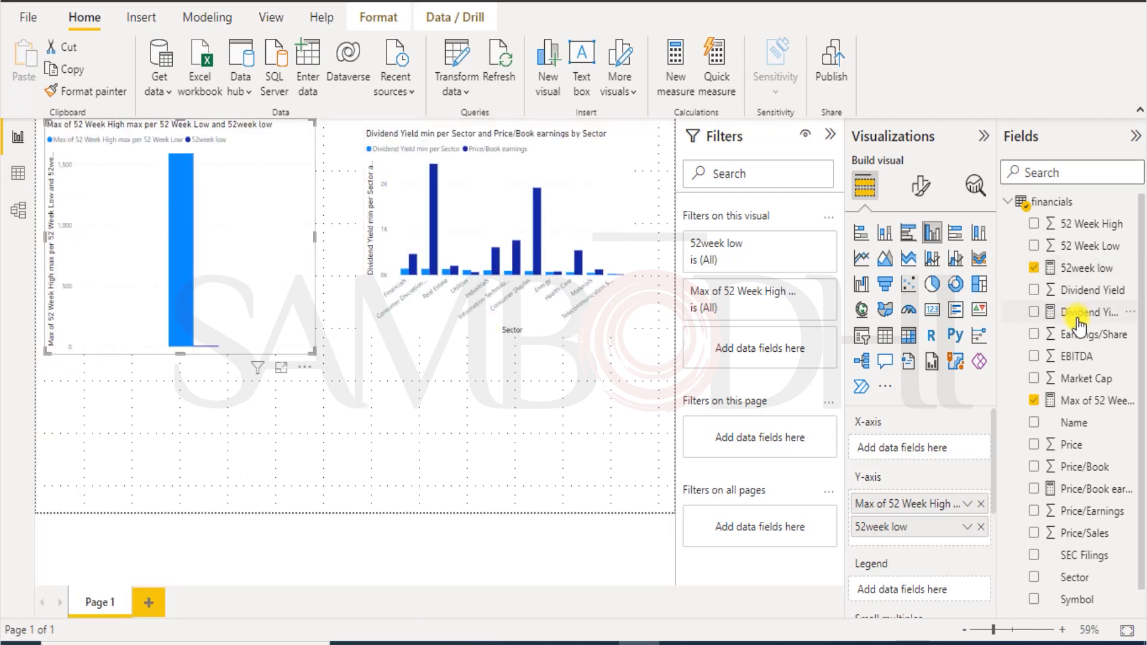
left_click(1034, 401)
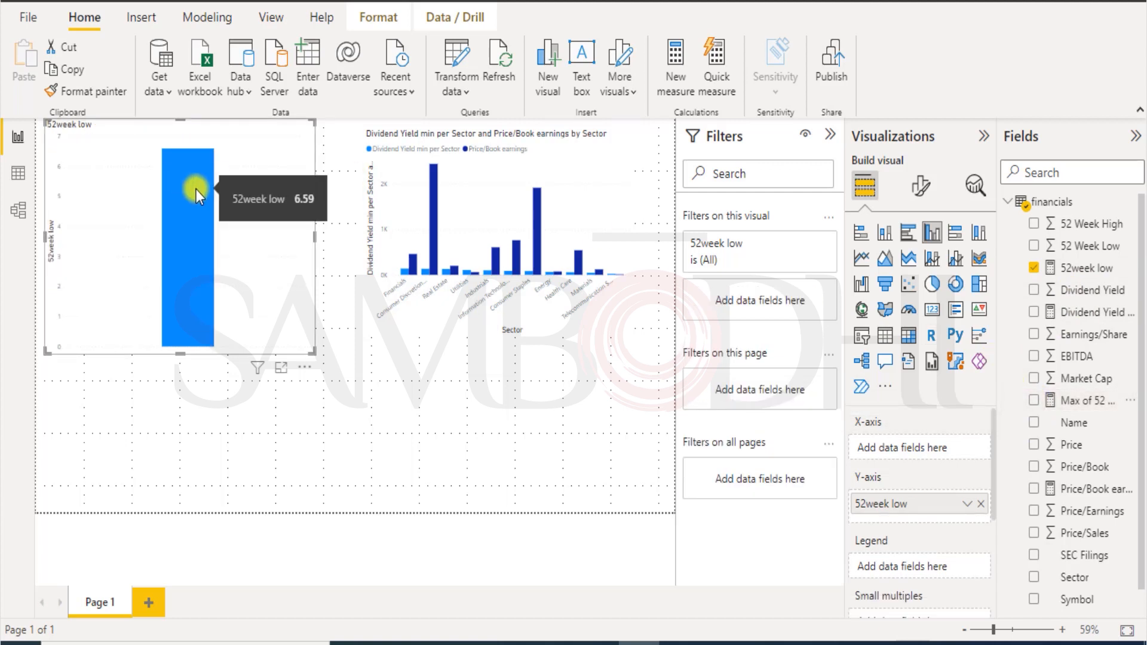
left_click(468, 425)
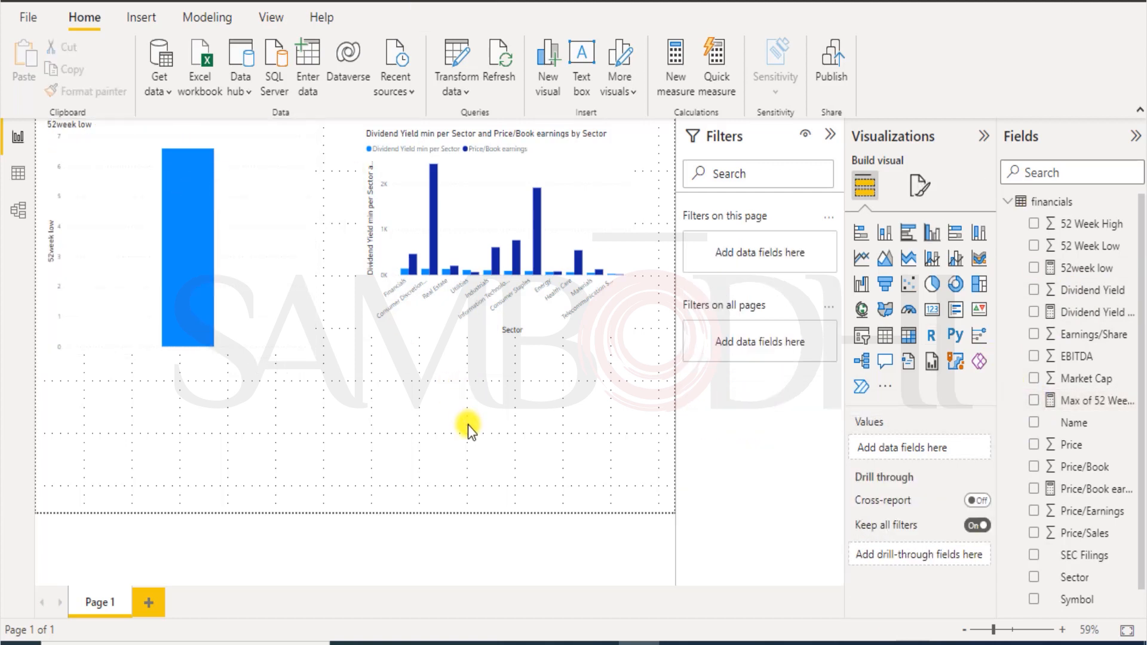
Create a new measure '52 week high = MAX(financials[52 Week High])'.
left_click(209, 17)
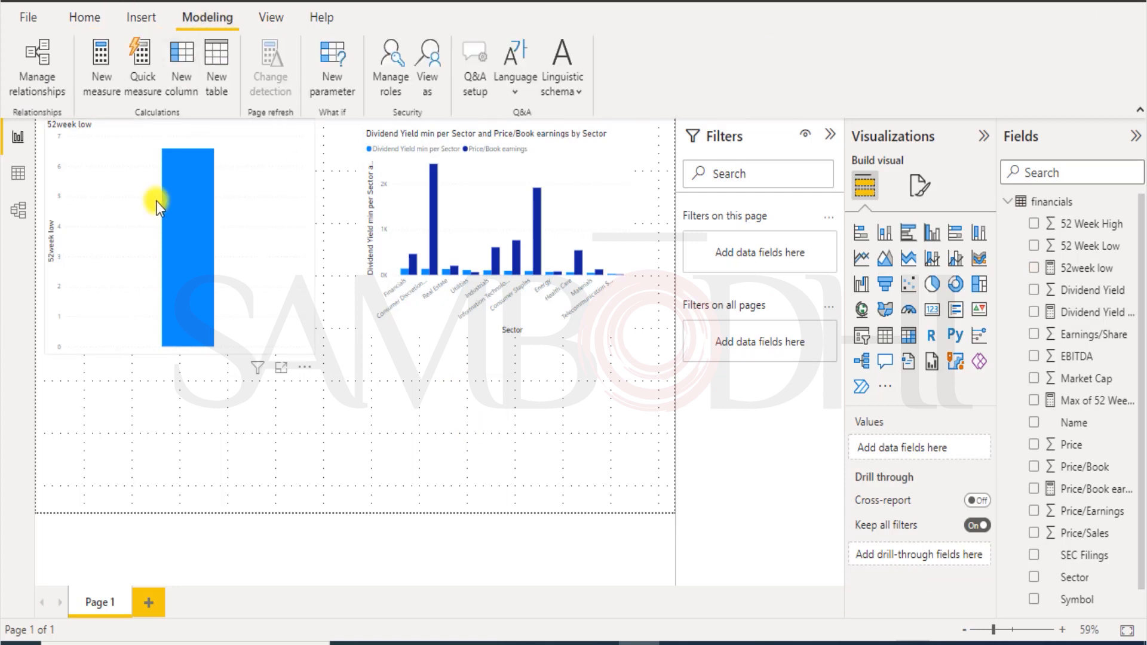
left_click(98, 74)
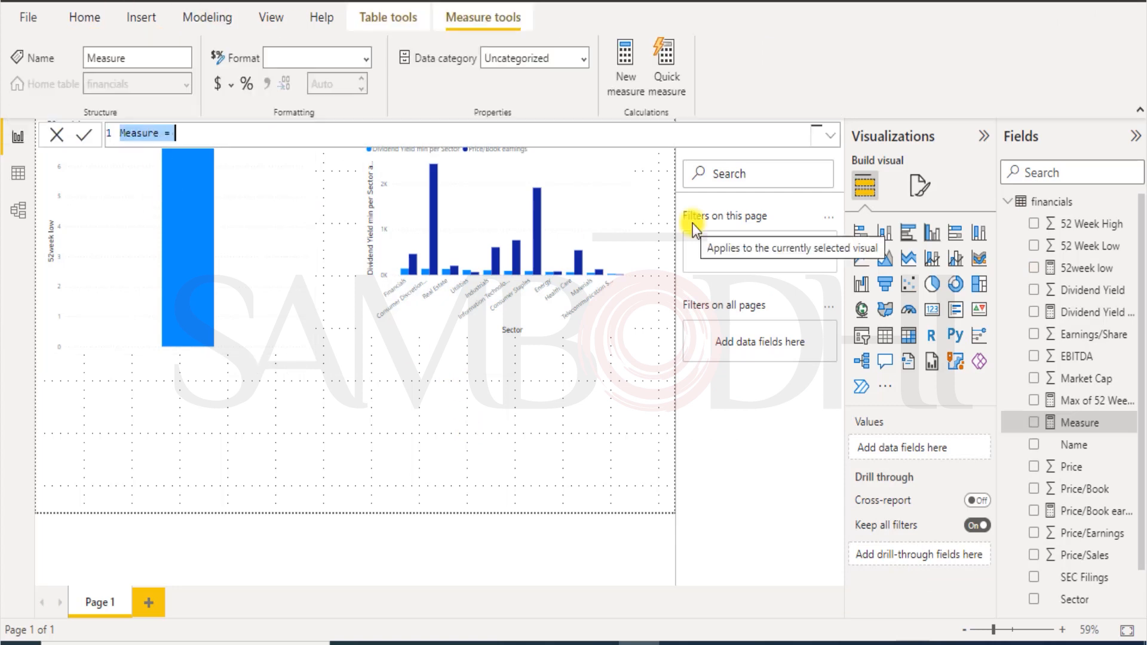
mouse_move(197, 224)
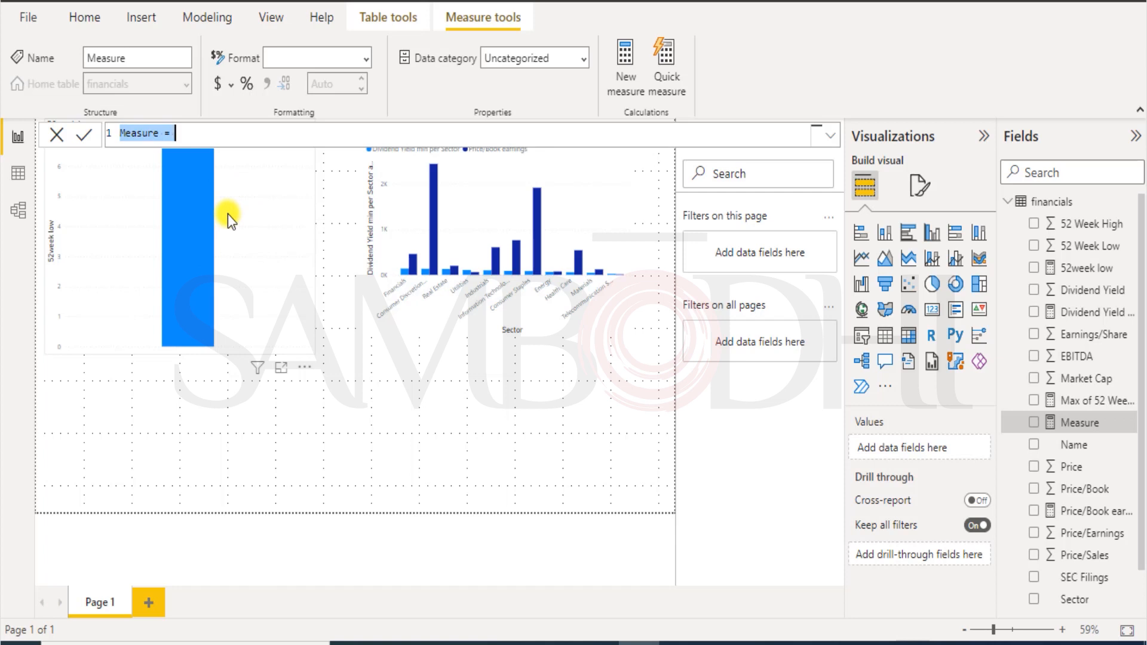
type("52")
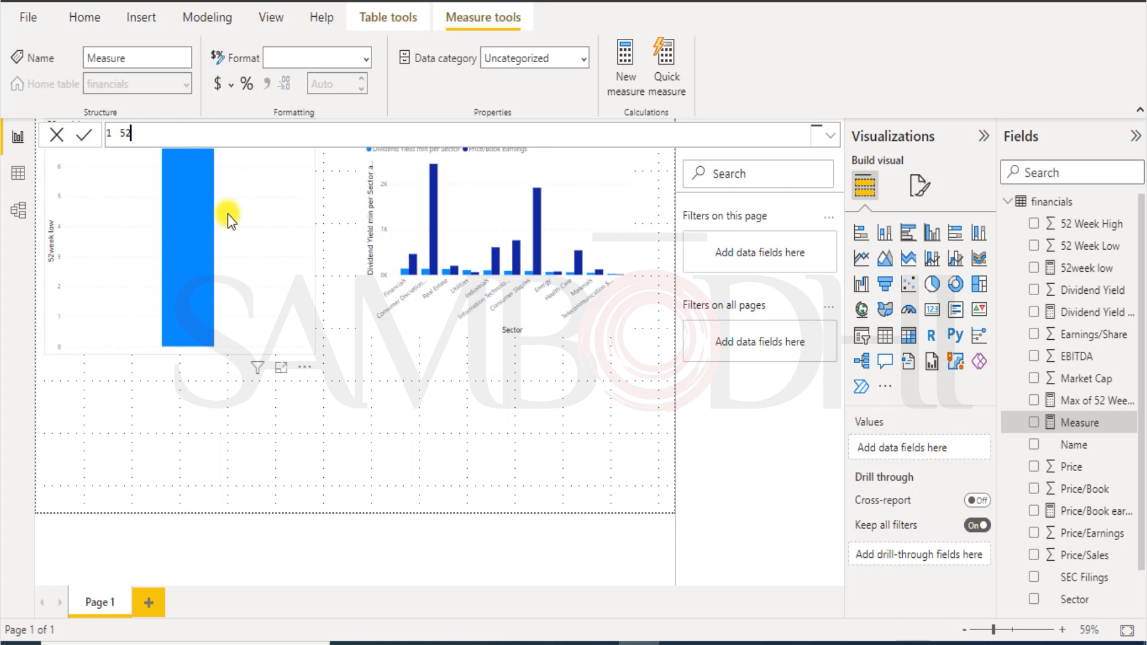
type(" week high=MAX(")
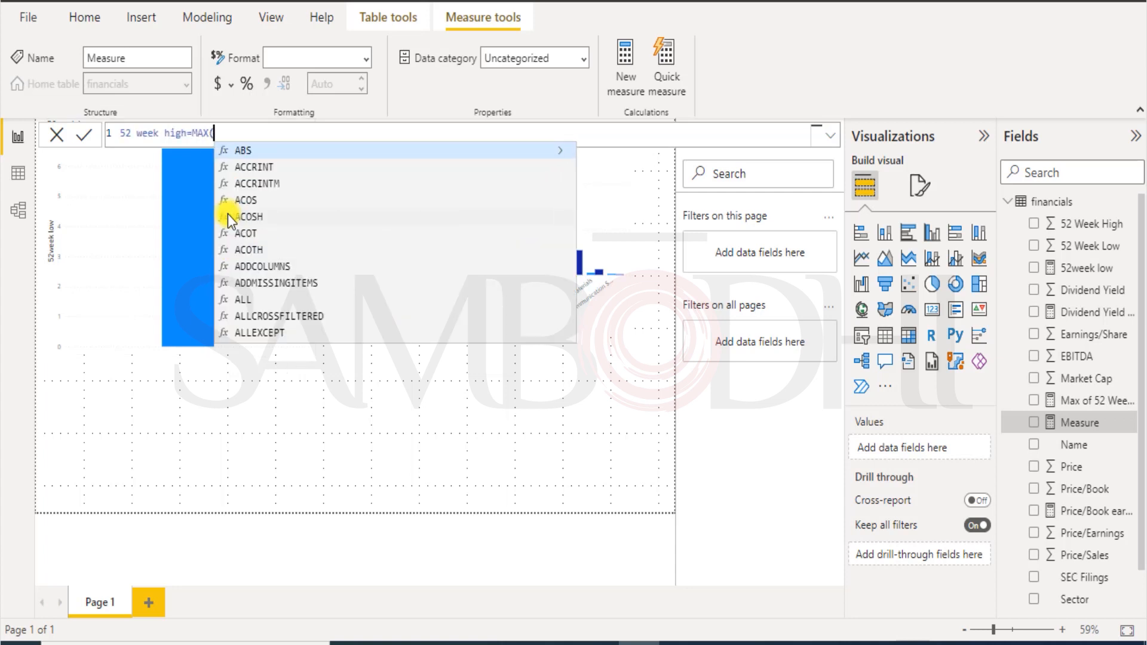
scroll(313, 322, "down", 20)
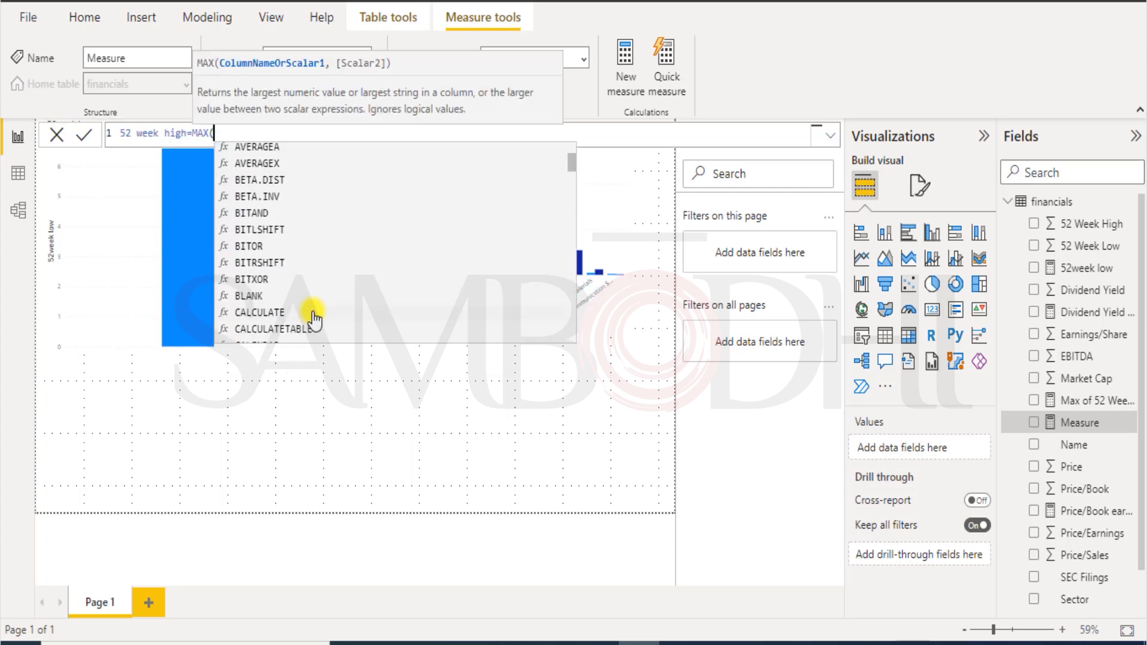
scroll(313, 327, "down", 6)
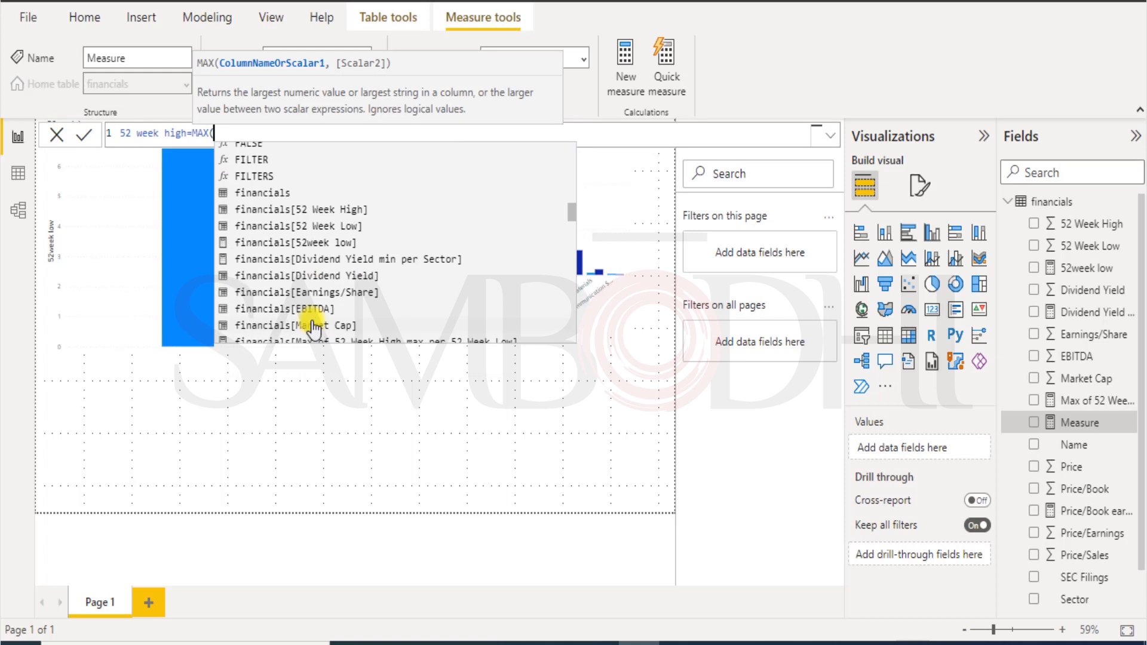
left_click(318, 213)
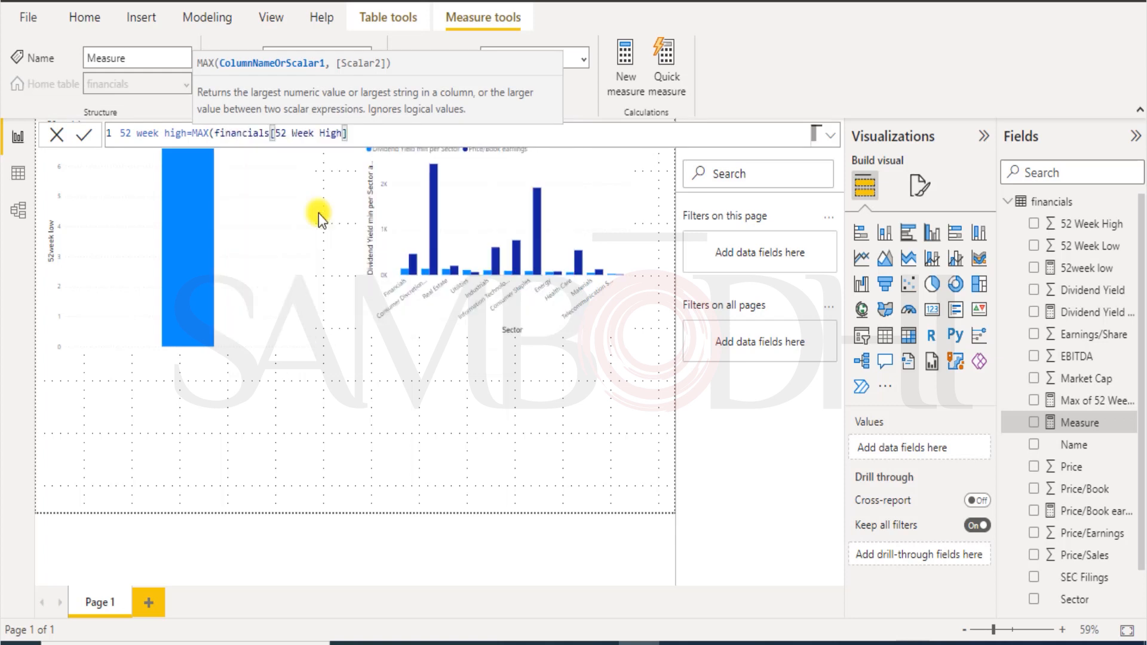
type(")")
key("Return")
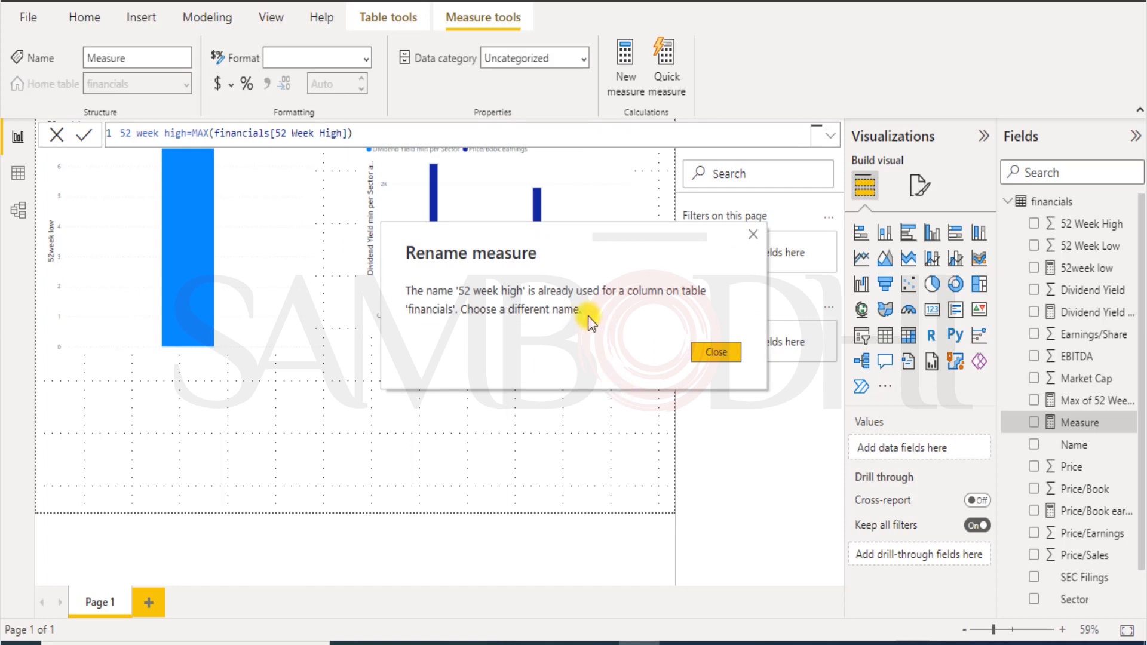
Rename the measure to 52wkHIGH to clear the duplicate-name error and commit it.
left_click(716, 352)
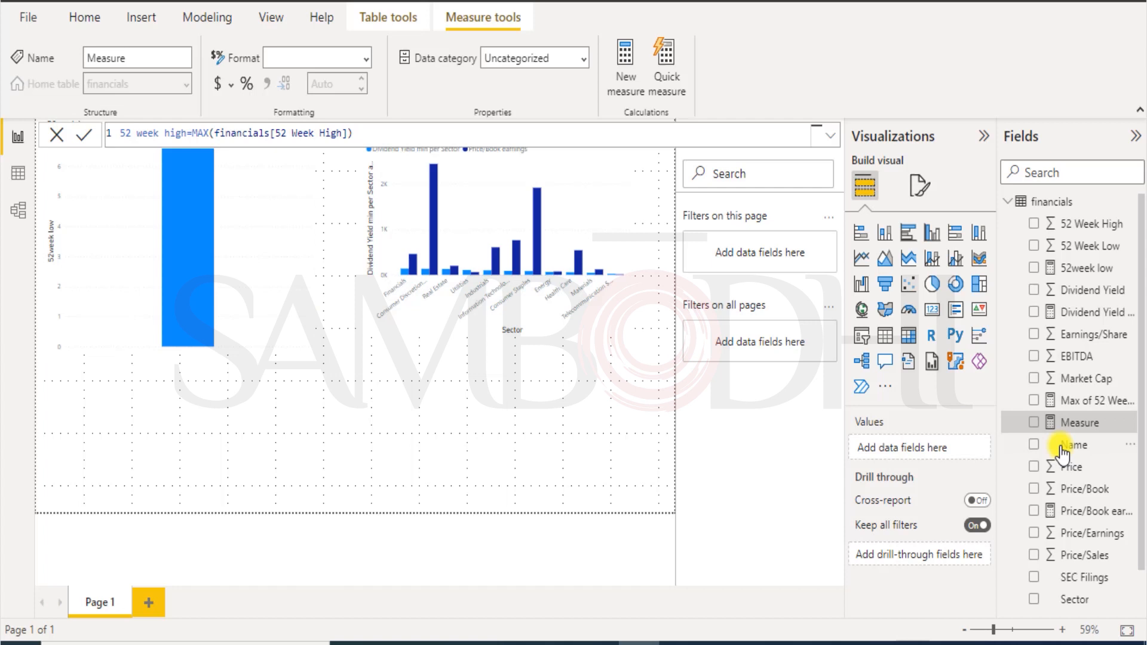
left_click(166, 132)
type("HIGH")
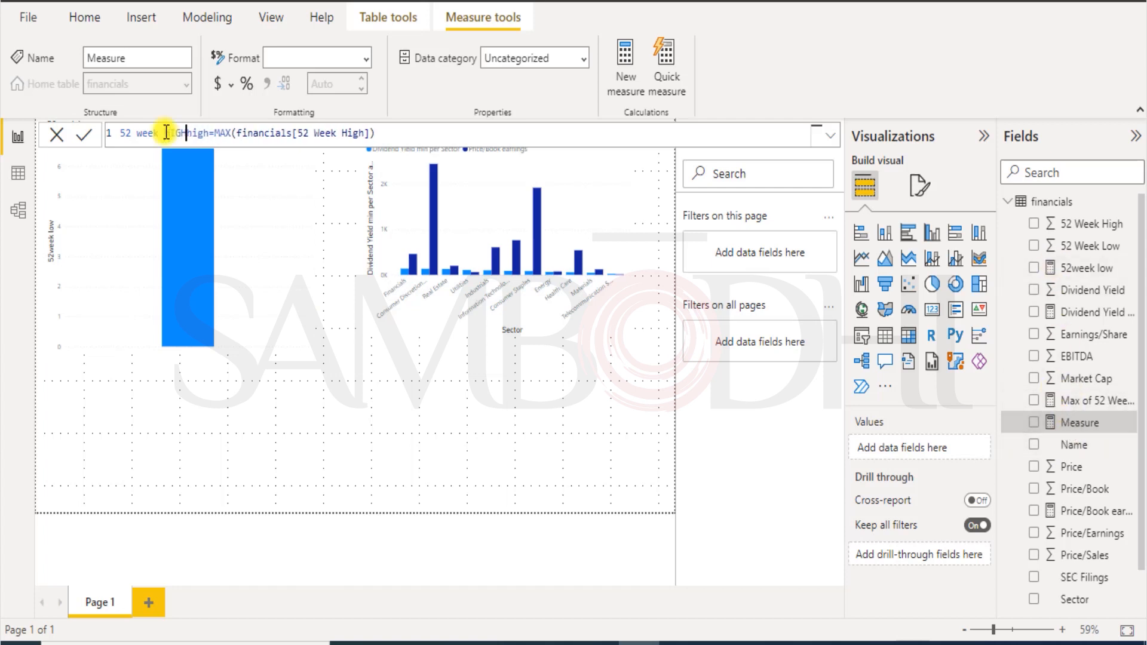
key("Delete")
key("Delete")
key("Delete")
key("Delete")
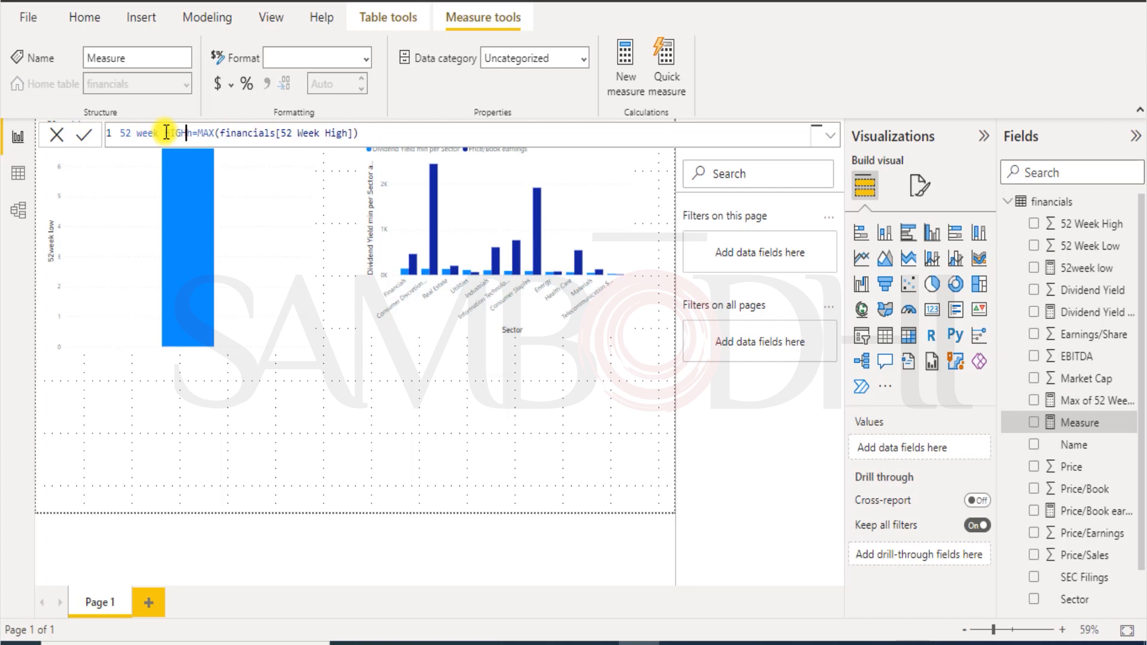
left_click(153, 133)
key("BackSpace")
key("BackSpace")
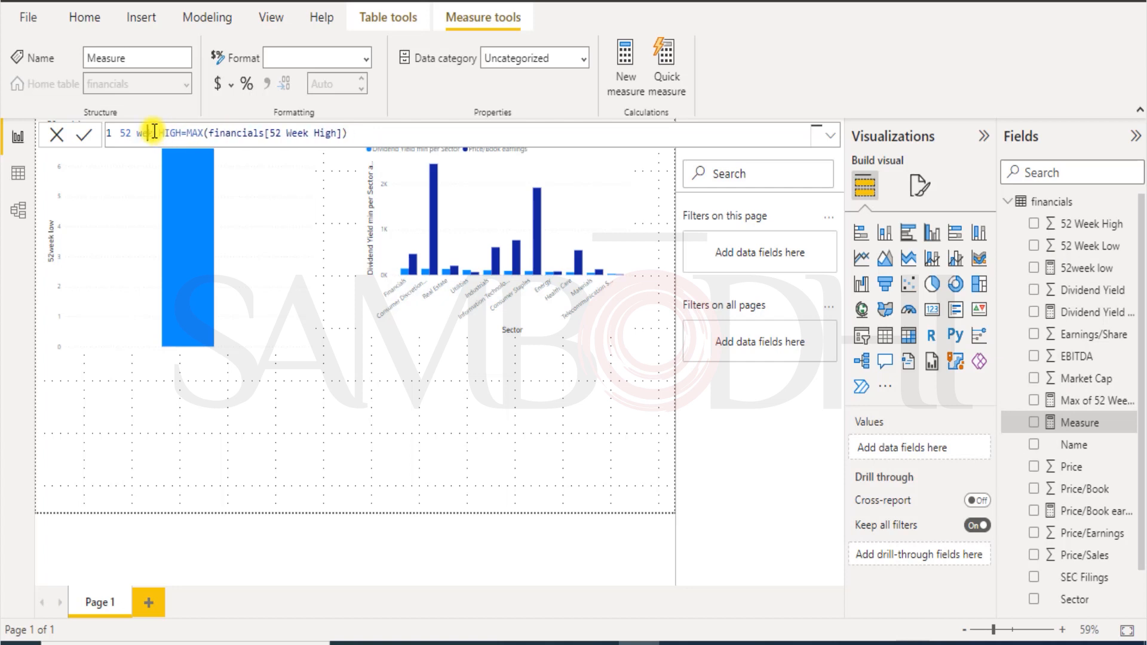
key("BackSpace")
key("BackSpace")
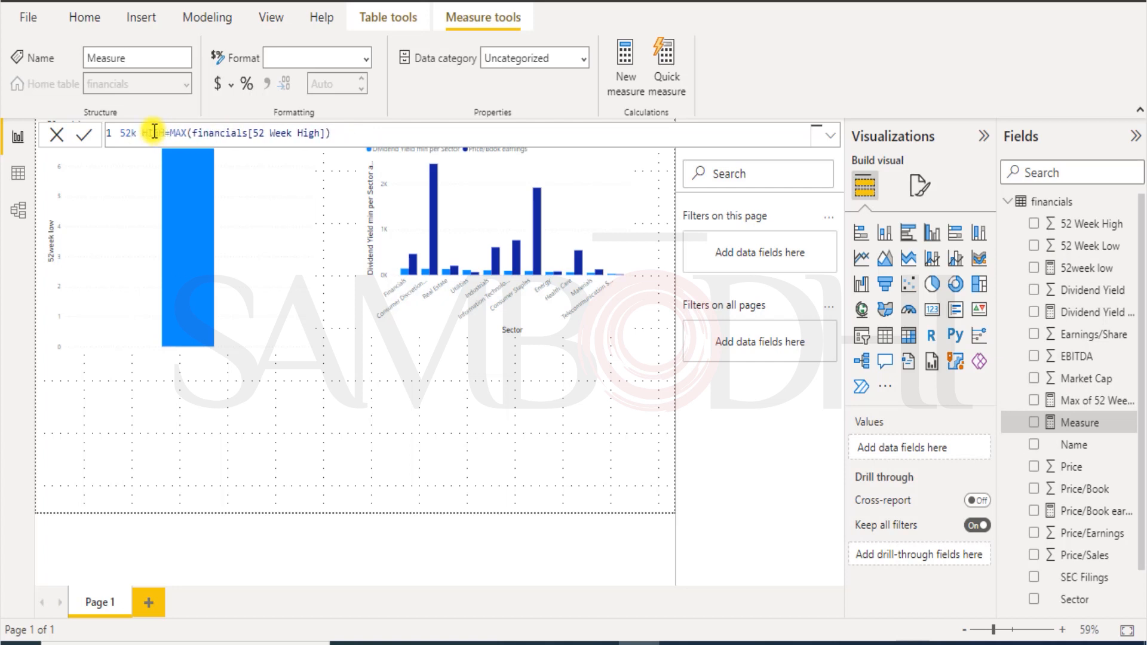
type("w")
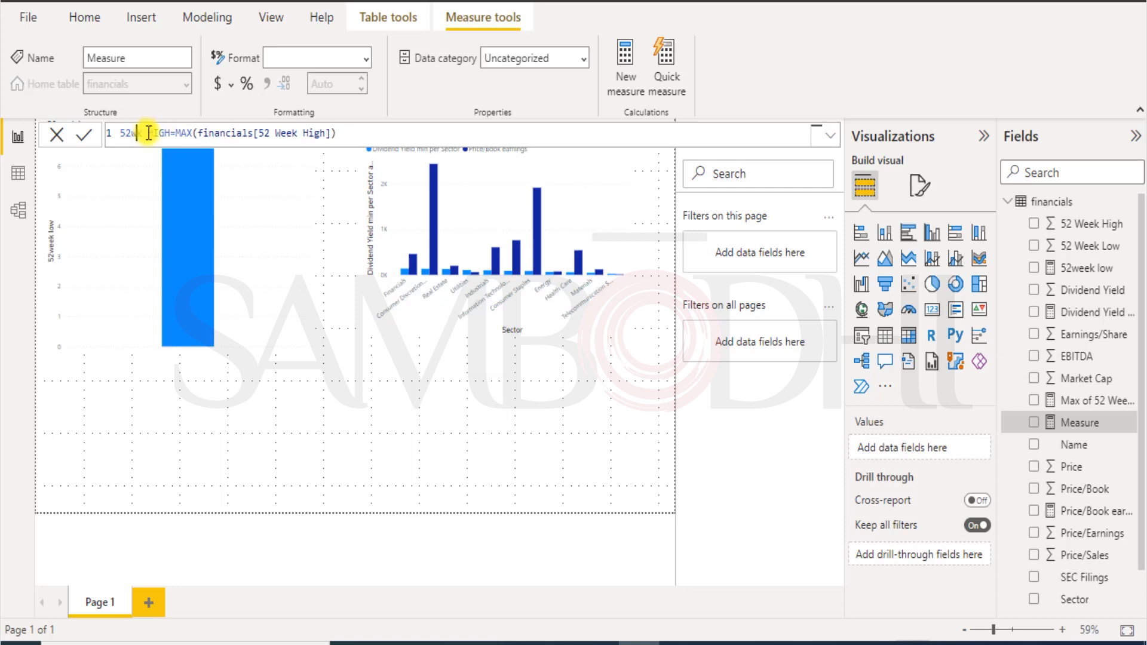
left_click(148, 132)
key("BackSpace")
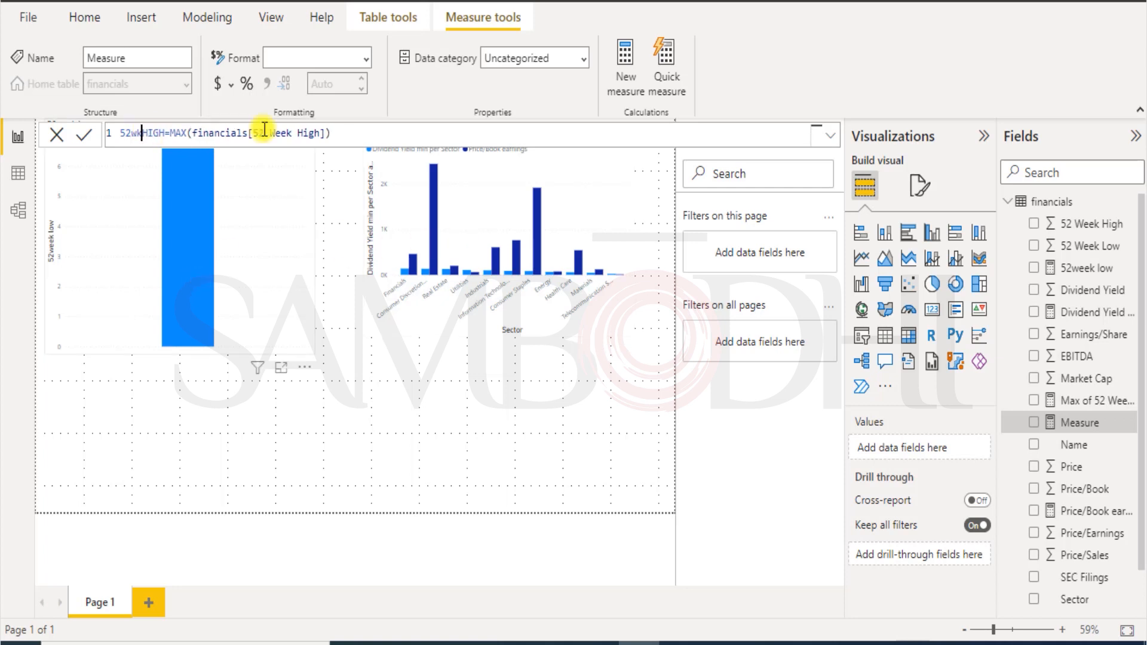
left_click(373, 131)
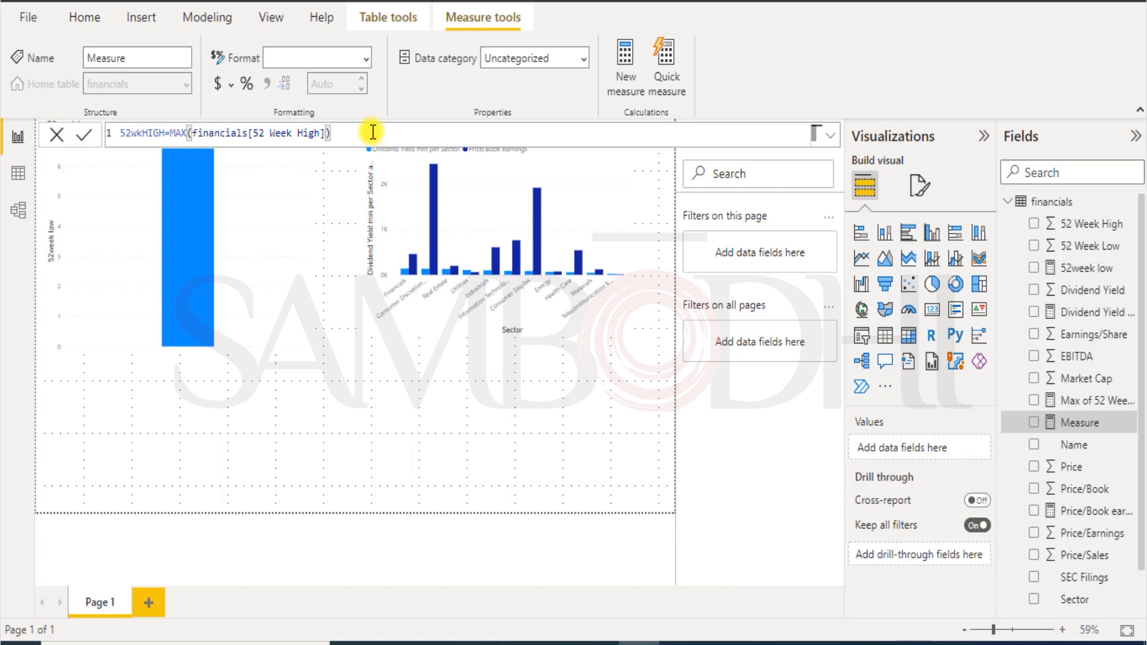
key("Return")
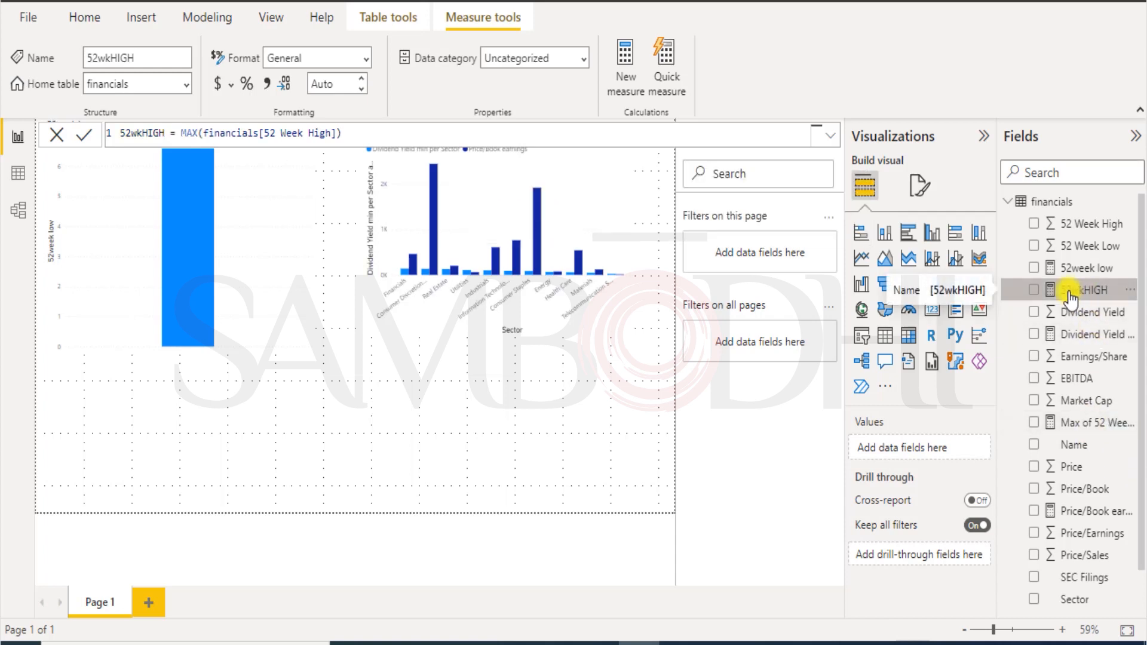
mouse_move(1069, 293)
left_mouse_down()
mouse_move(282, 324)
mouse_move(264, 284)
mouse_move(935, 264)
mouse_move(1059, 297)
mouse_move(1069, 288)
left_mouse_up()
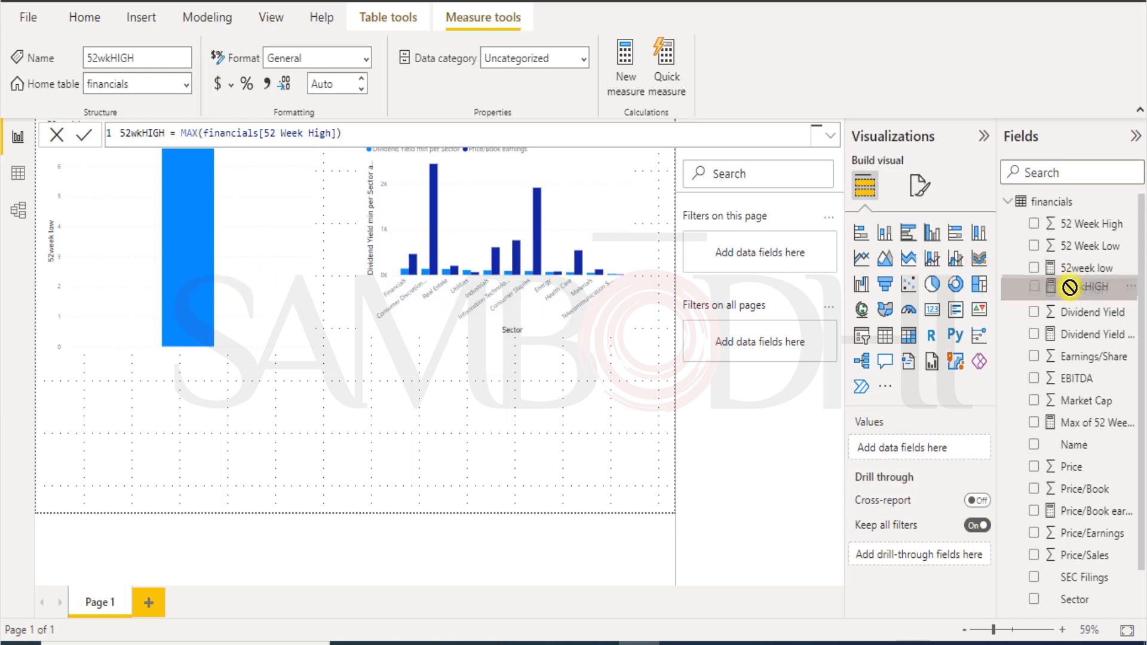
left_click(252, 278)
left_click_drag(1082, 295, 274, 282)
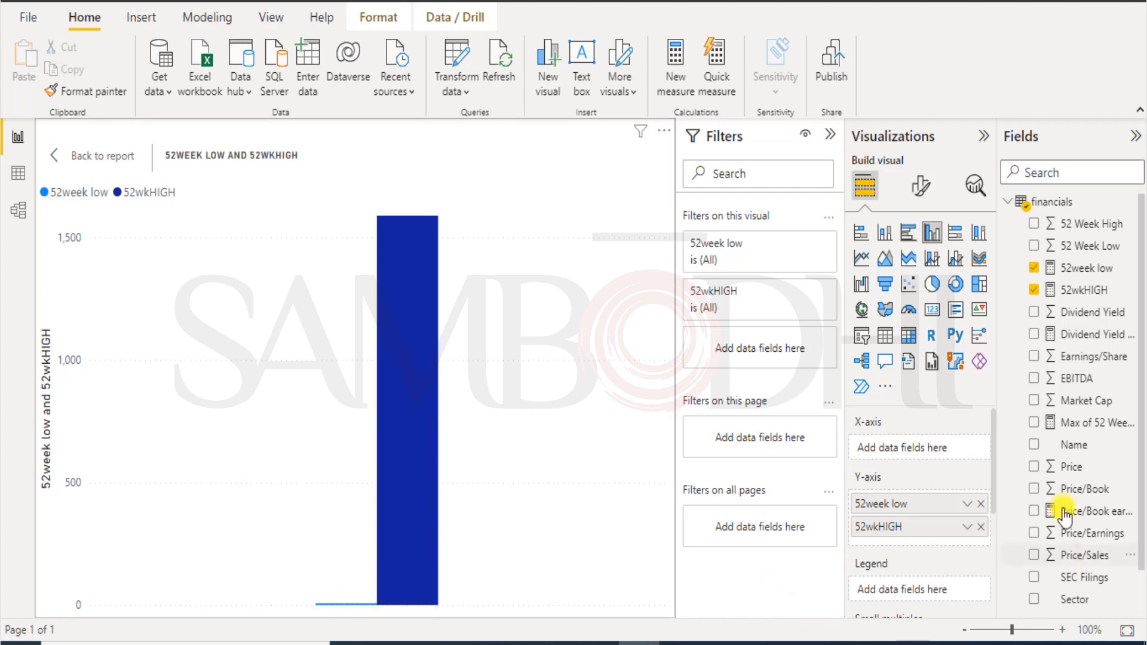
scroll(1075, 517, "down", 1)
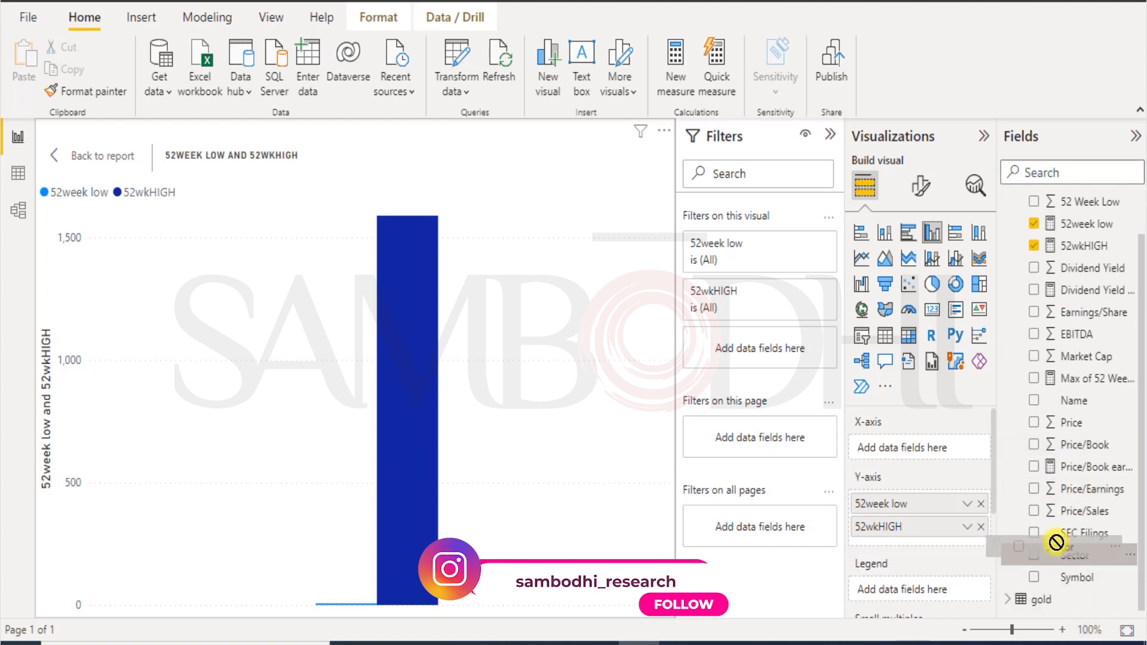
left_click_drag(1076, 555, 934, 443)
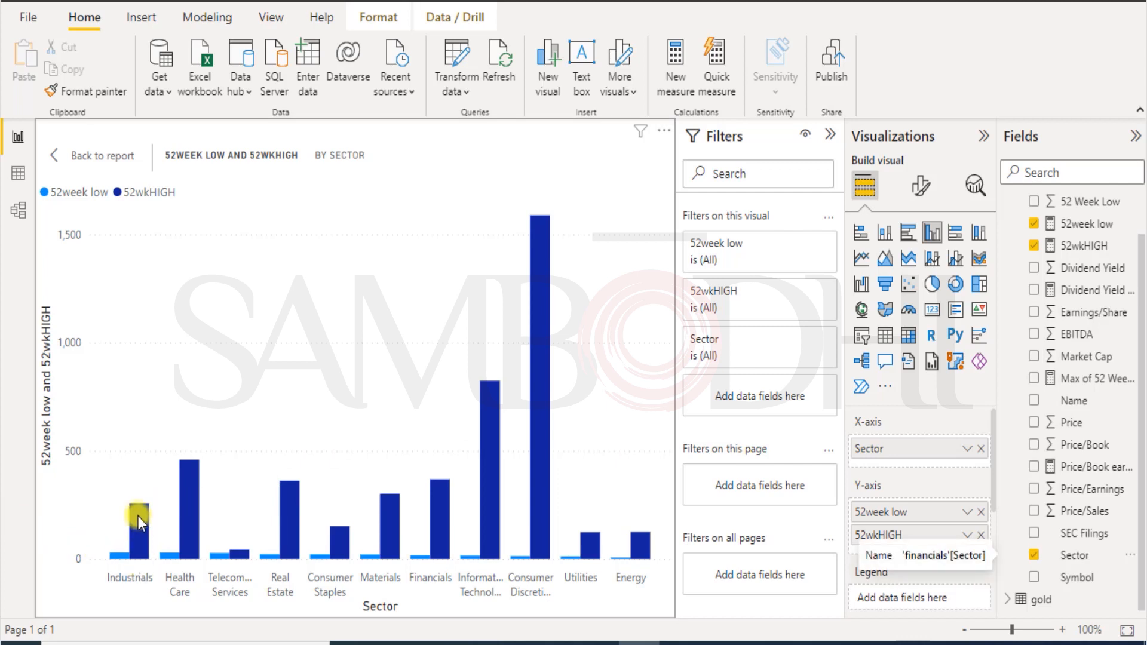
mouse_move(138, 521)
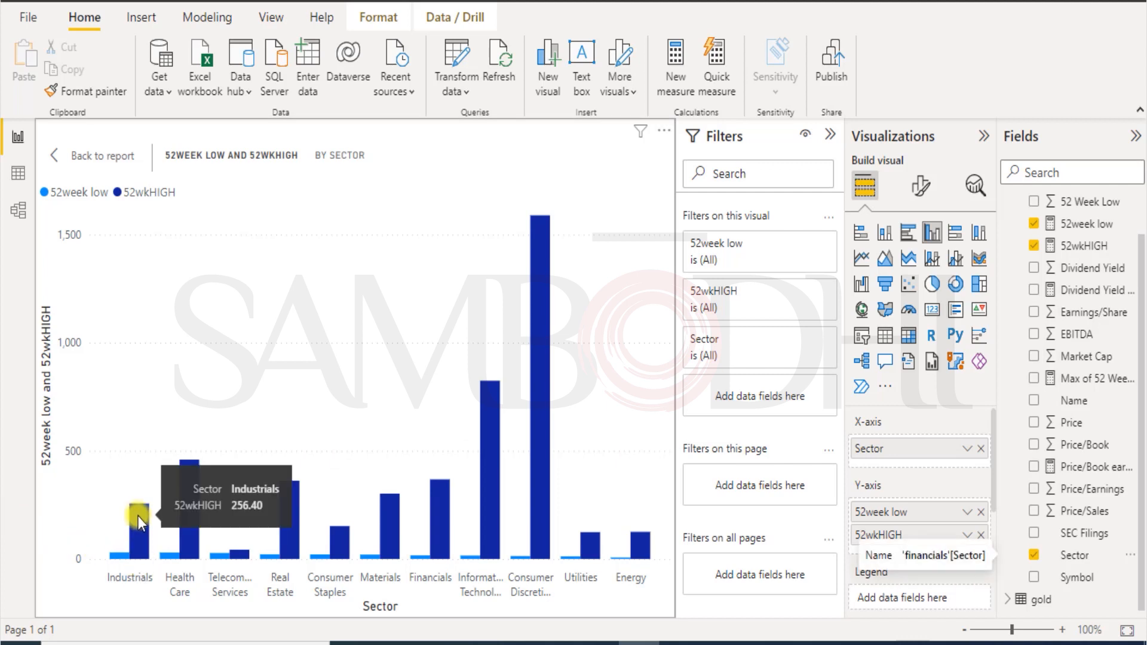
mouse_move(122, 561)
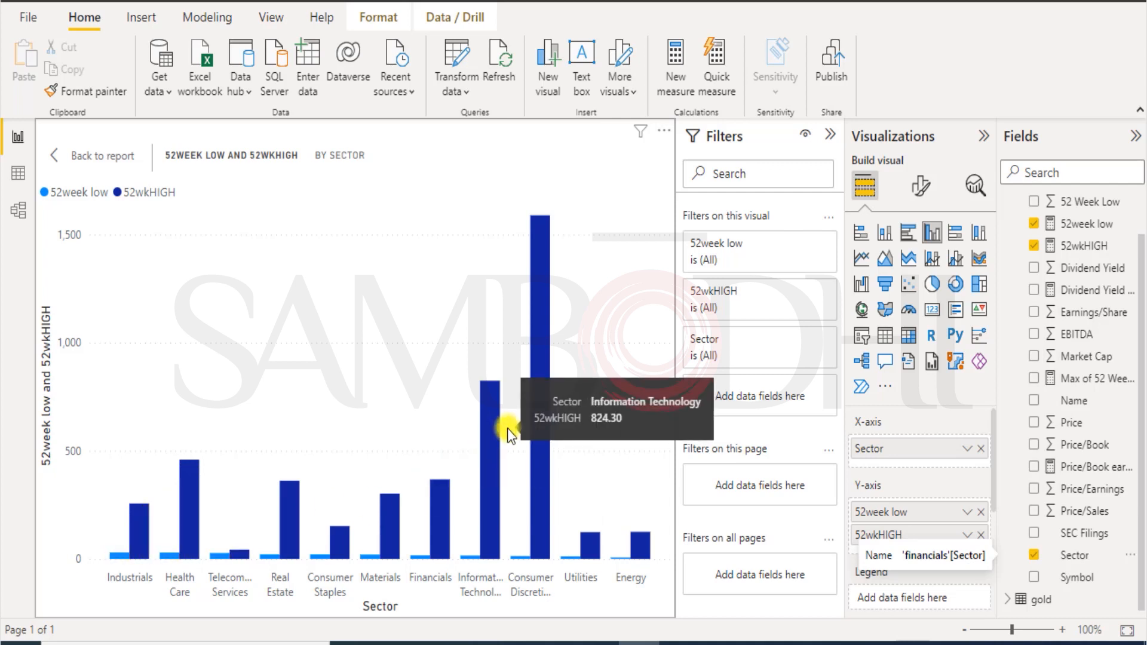
mouse_move(533, 414)
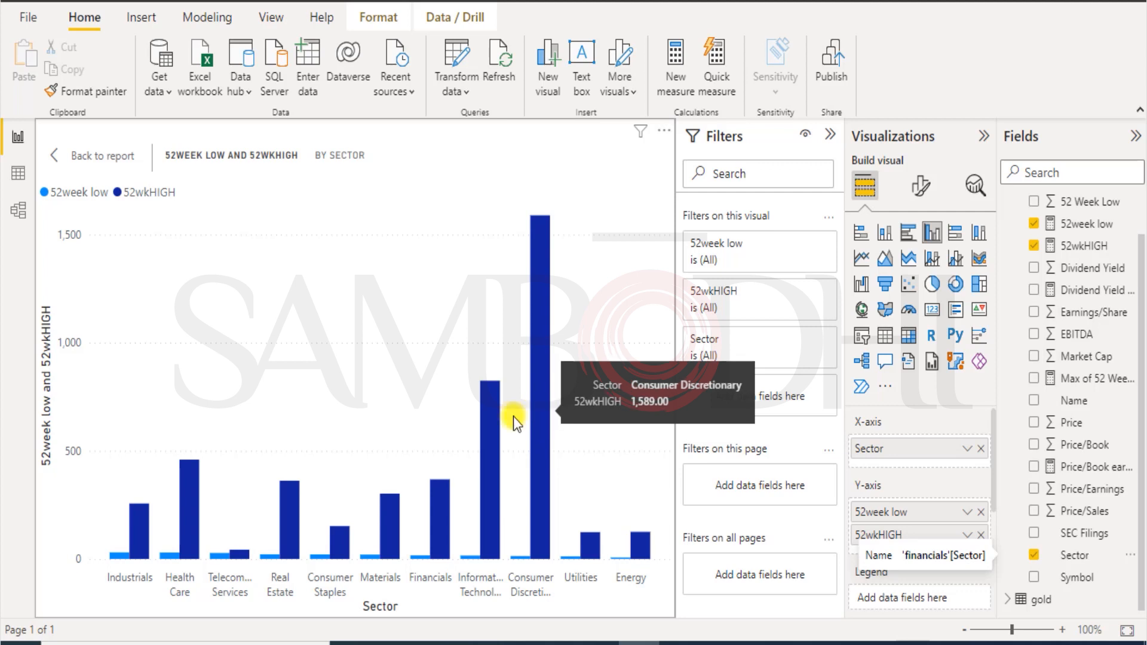
mouse_move(493, 419)
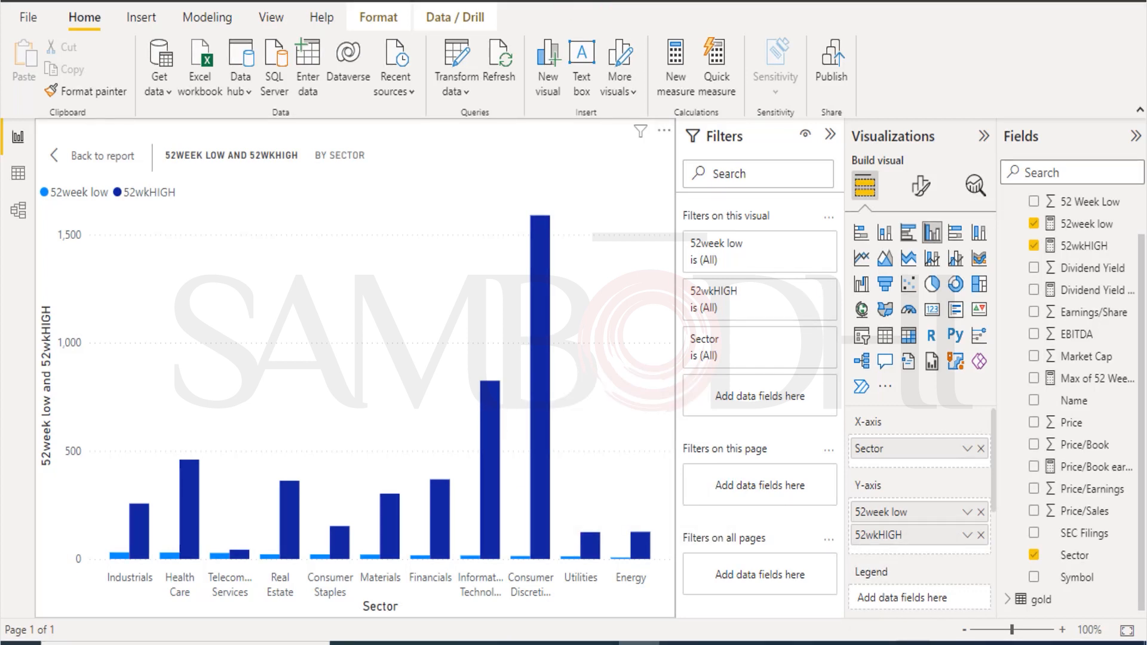
Review the table relationships in Manage relationships, then close the dialog.
left_click(198, 19)
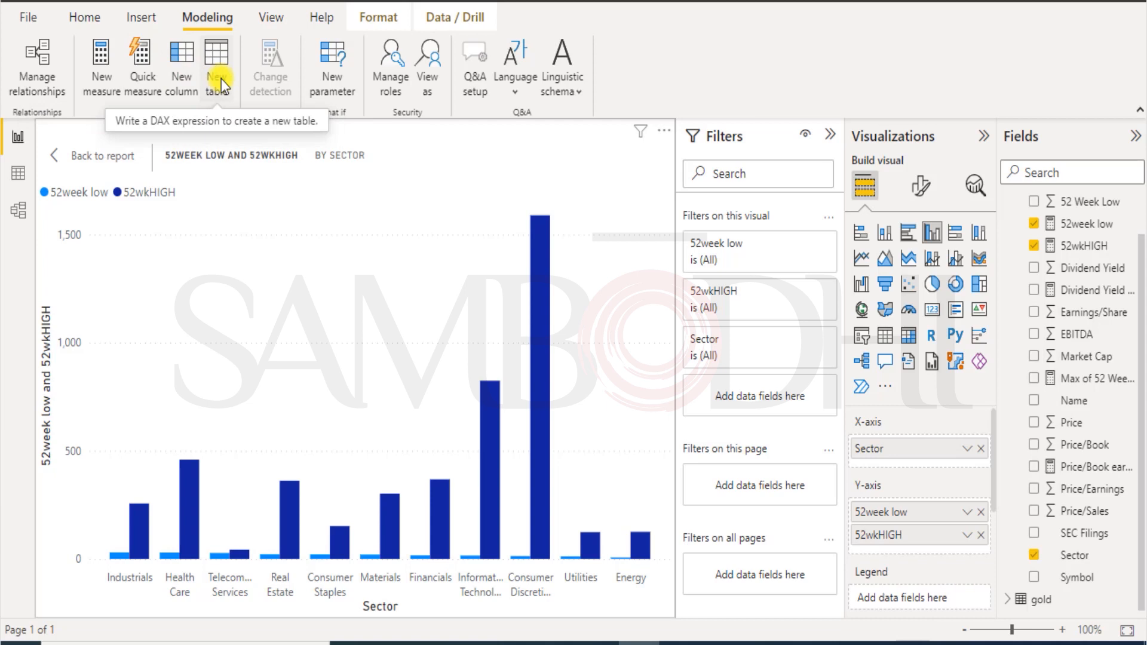
left_click(34, 86)
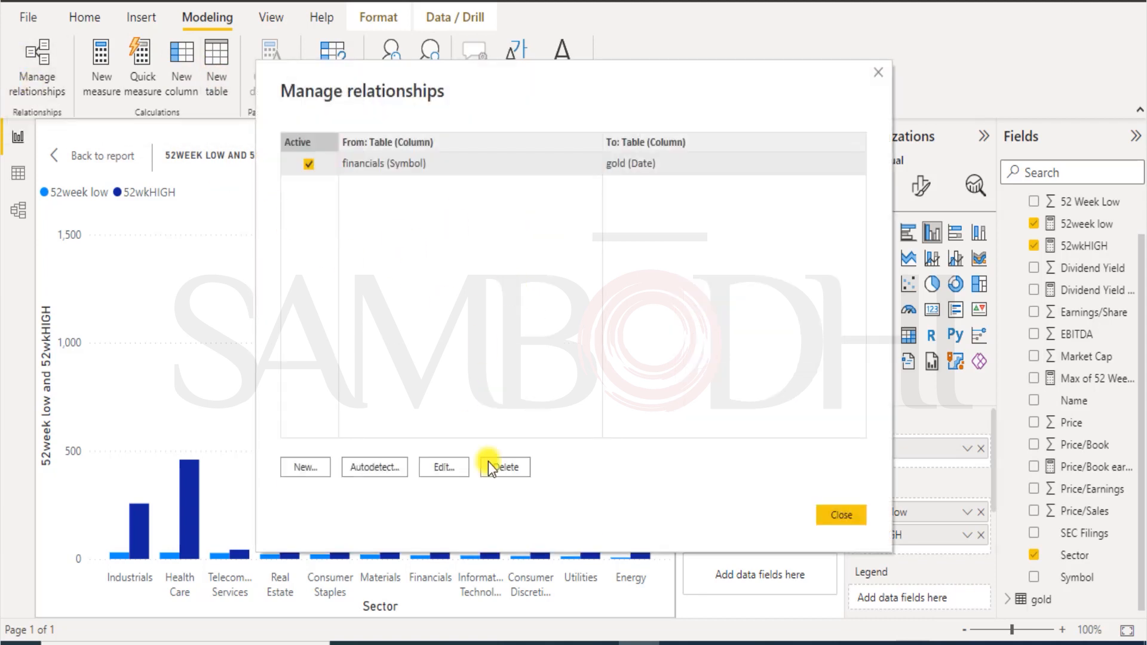
left_click(841, 514)
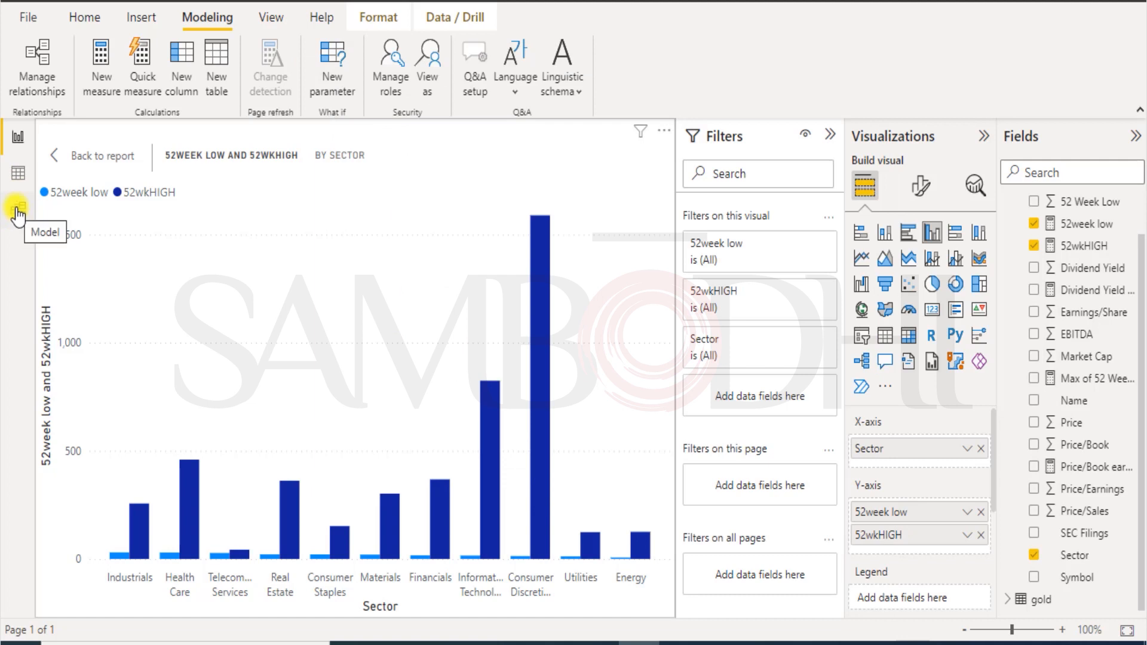
In Model view, place the financials and gold table cards side by side on the left.
left_click(18, 209)
left_click_drag(214, 199, 307, 172)
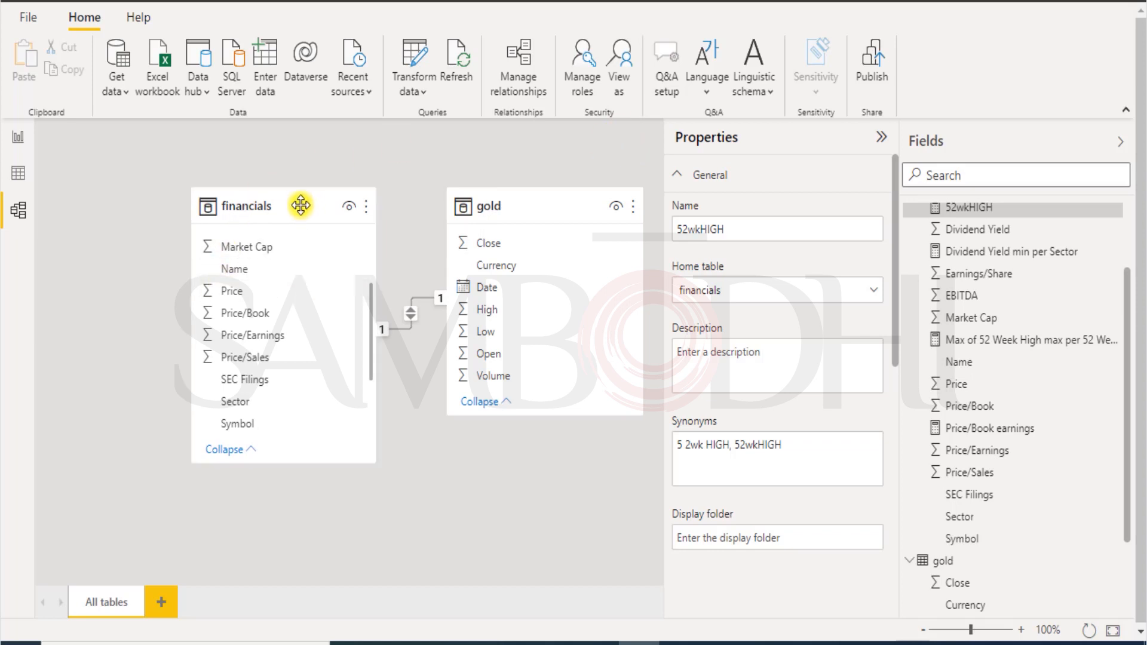
left_click_drag(300, 205, 154, 133)
left_click_drag(568, 205, 431, 191)
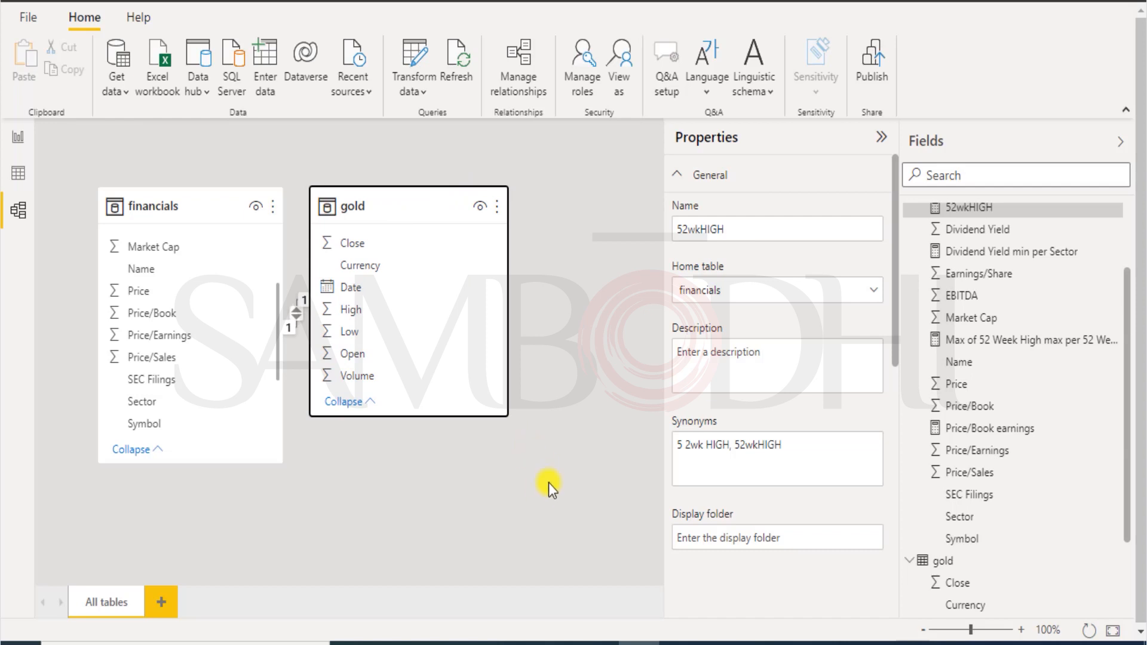
left_click(550, 485)
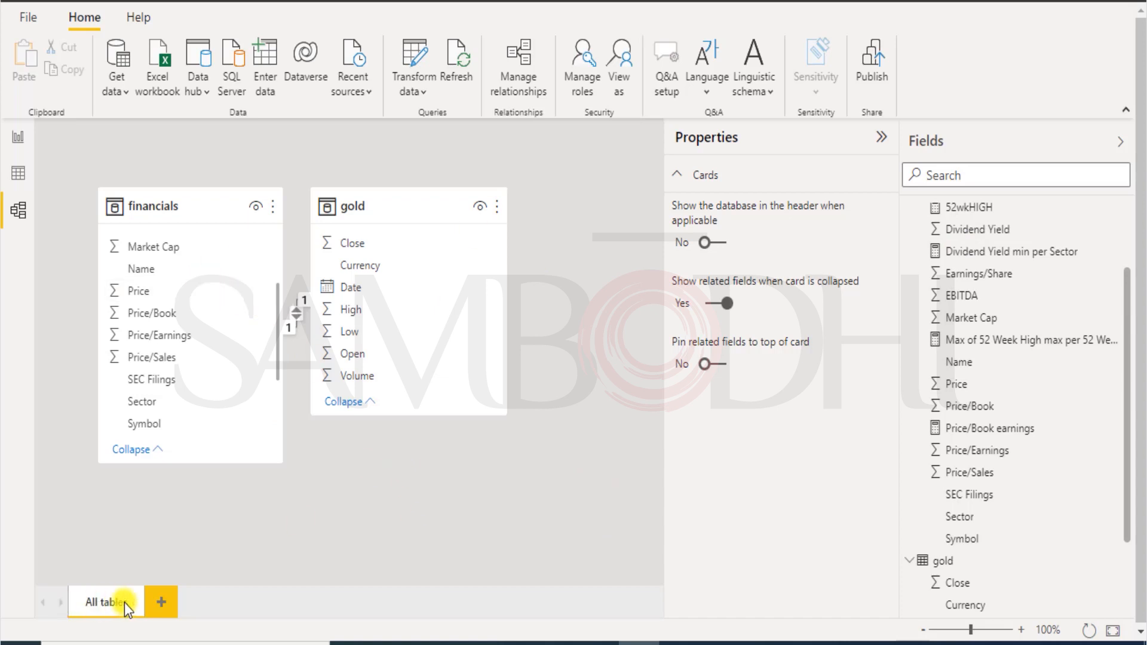
Return to the report canvas and add a new empty Page 2.
left_click(13, 139)
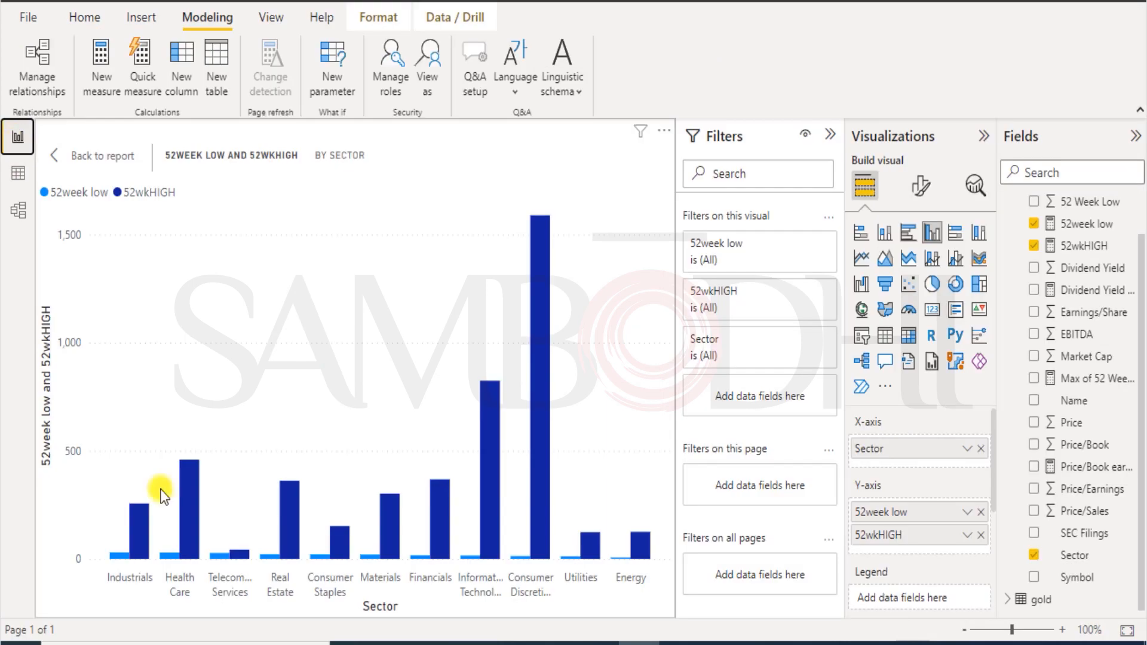
left_click(54, 156)
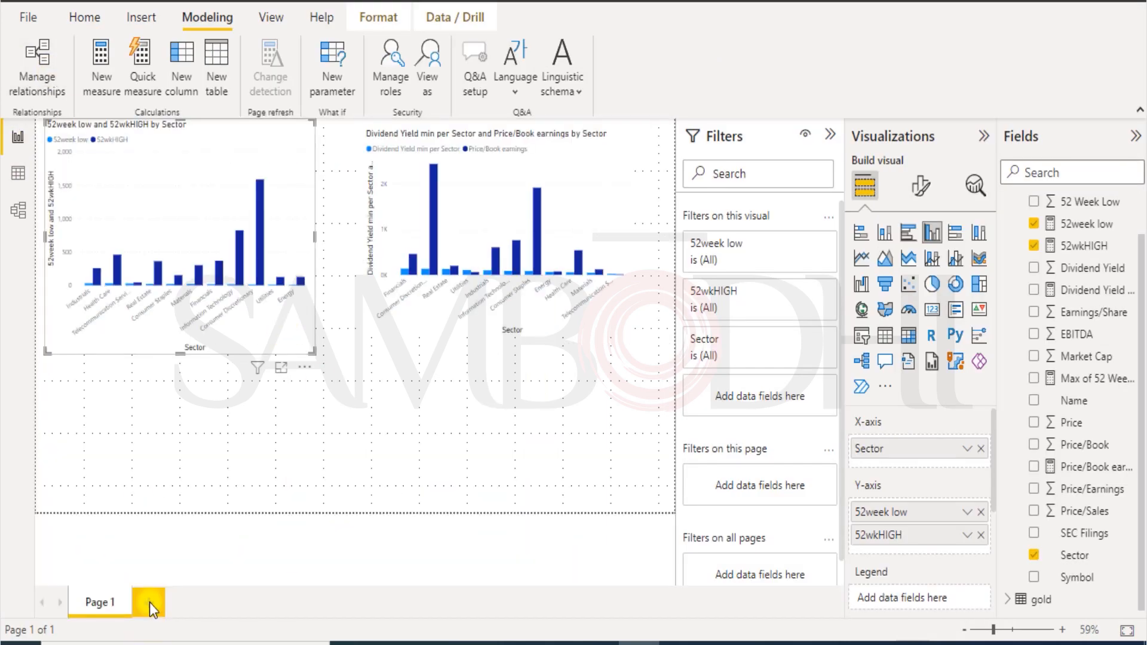
left_click(149, 603)
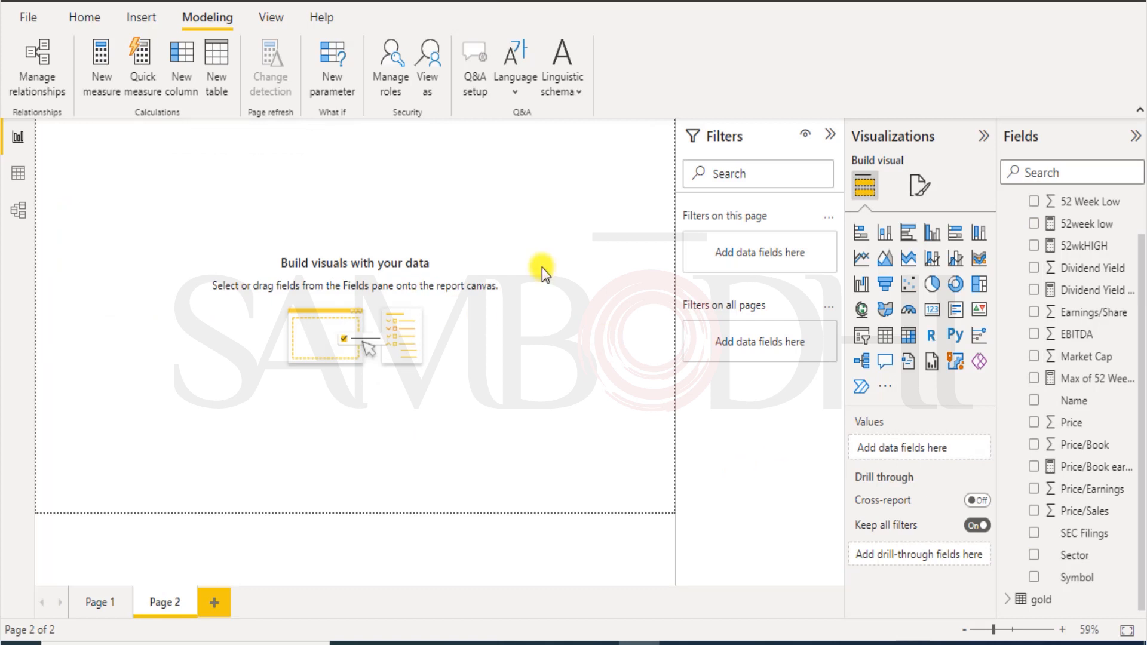
Rename Page 1 to 'Sector analysis'.
left_click(88, 610)
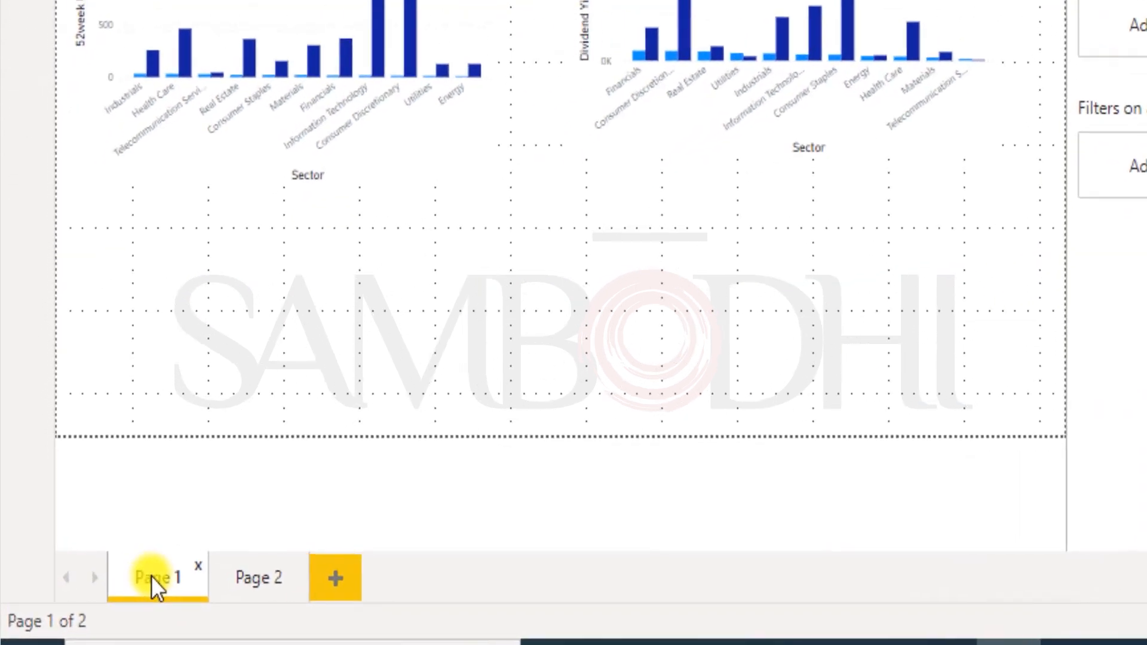
right_click(95, 601)
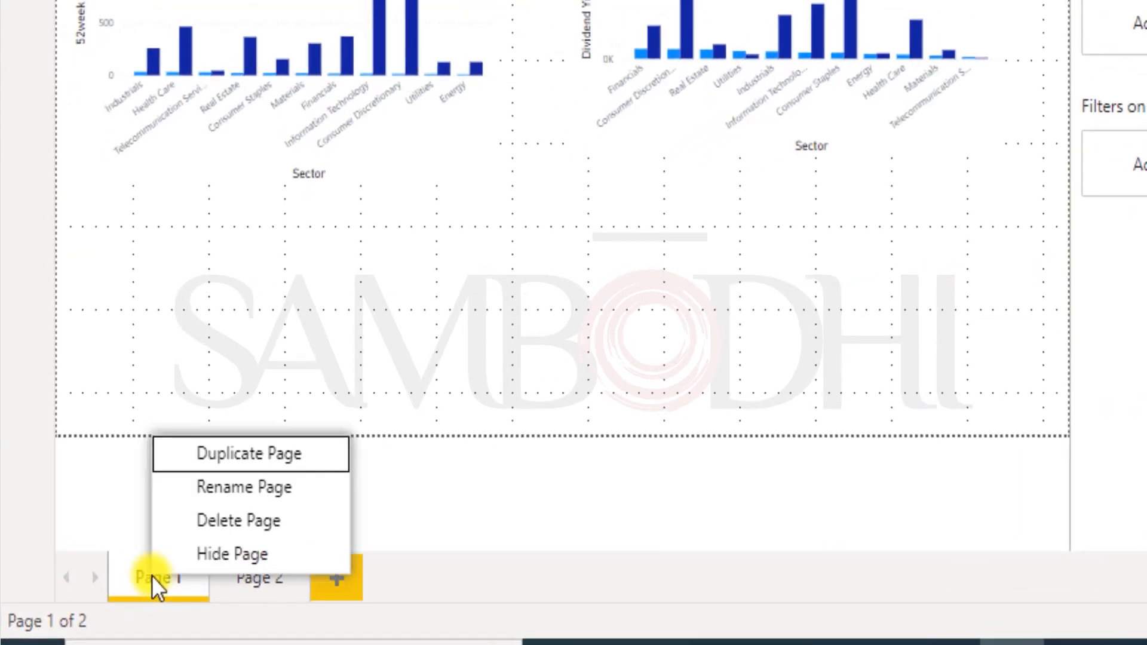
left_click(256, 484)
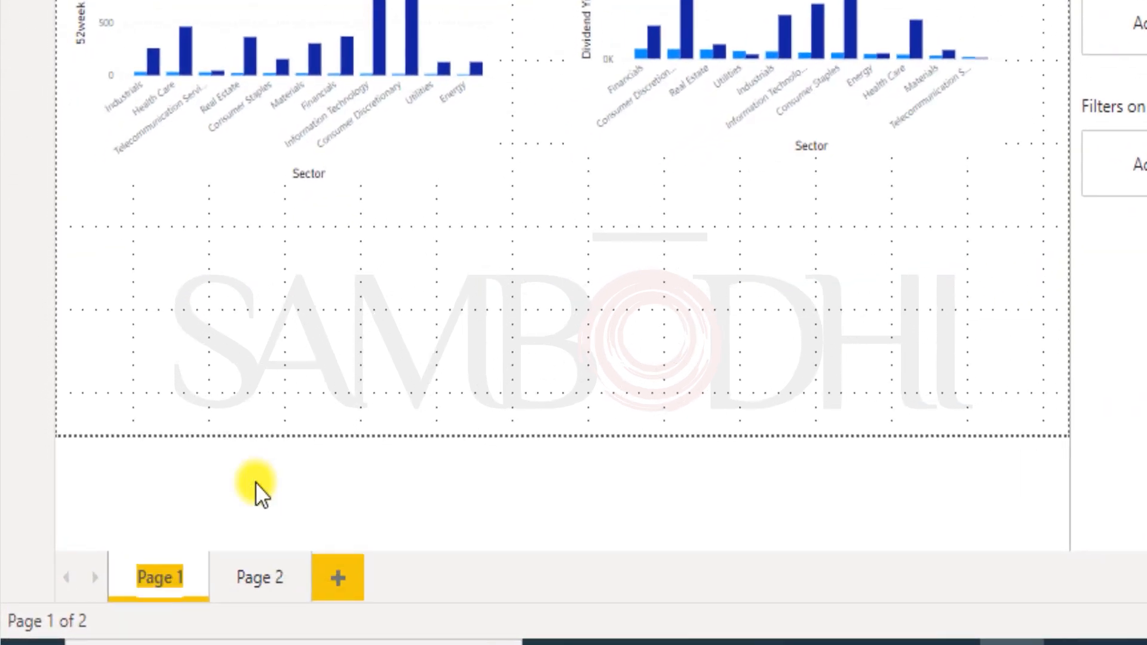
type("Sector a")
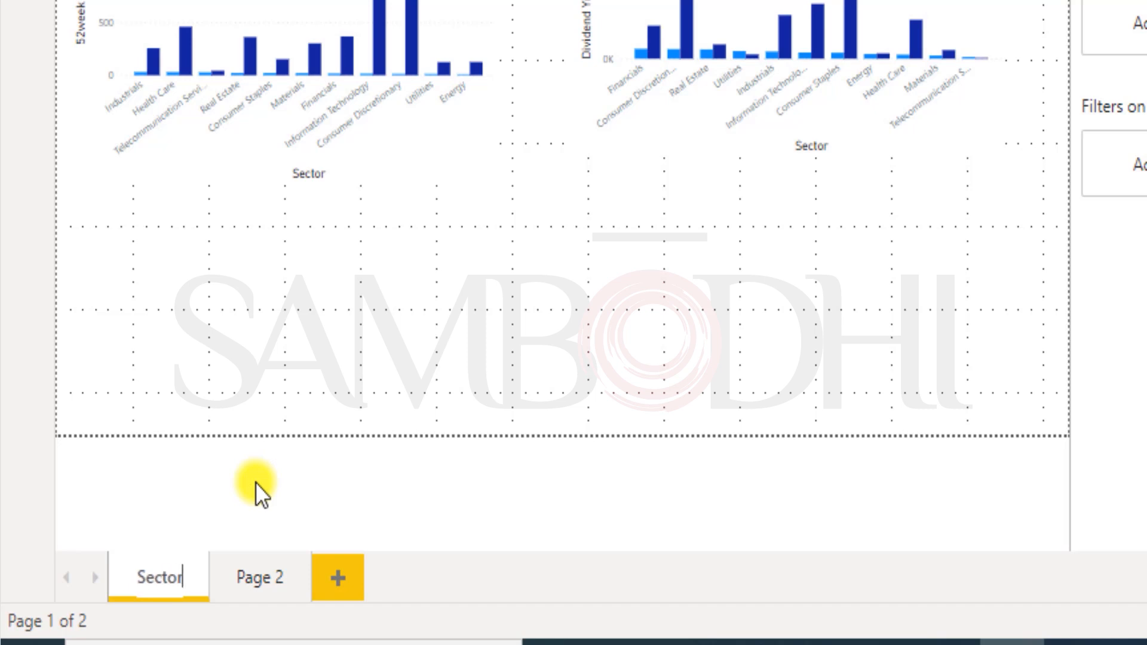
type("nalysis")
left_click(232, 341)
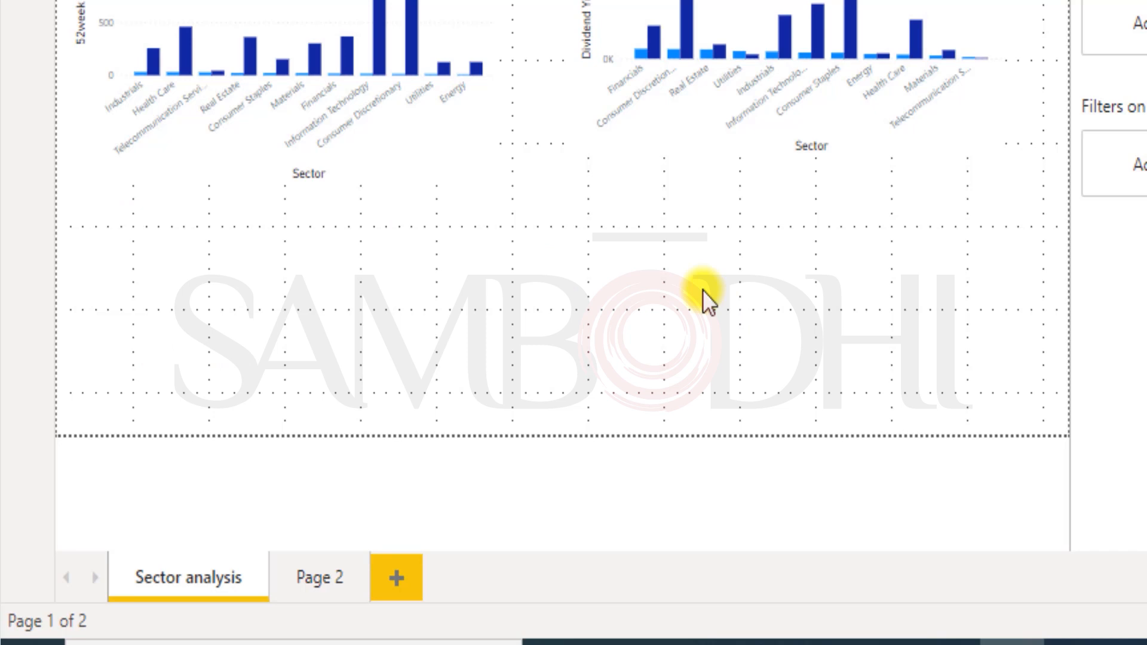
left_click(141, 17)
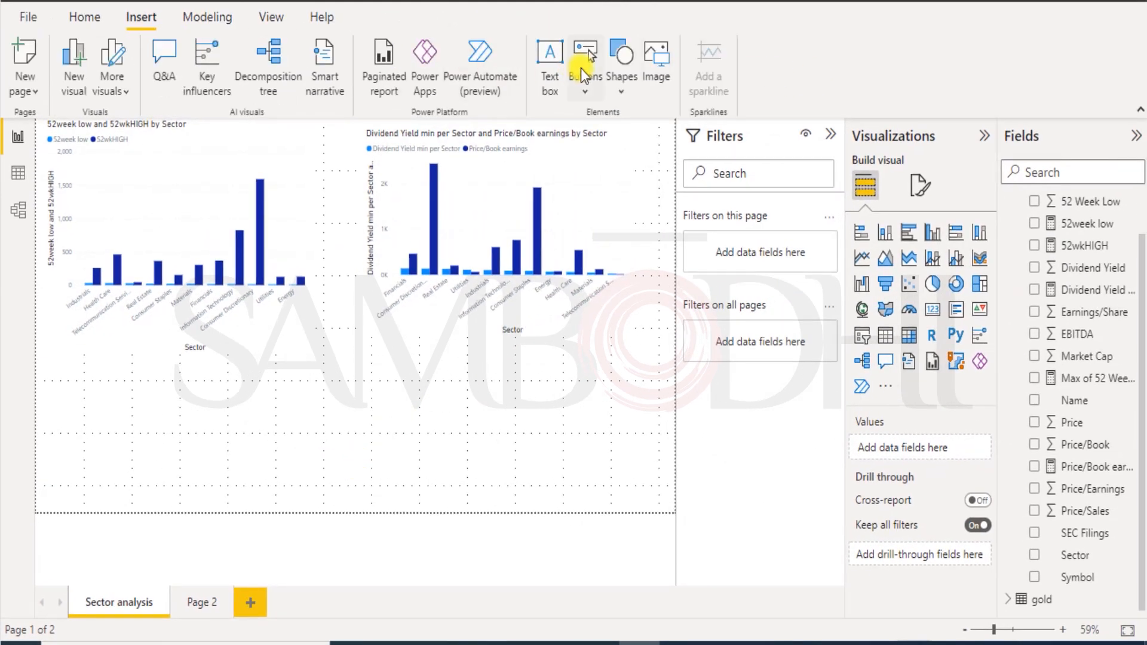
Add a text box: 'Sector analysis: 52 week high and 52 week low, AND Dividend yield and price/book earnings comparison'.
left_click(547, 74)
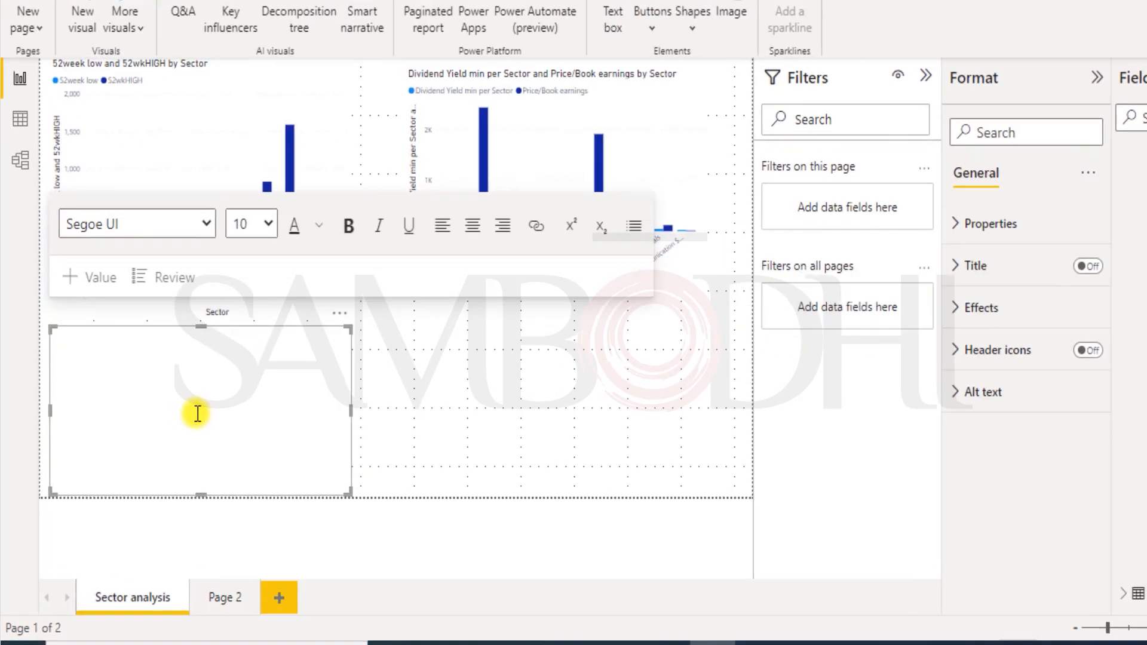
type("Secto")
type("r analysis")
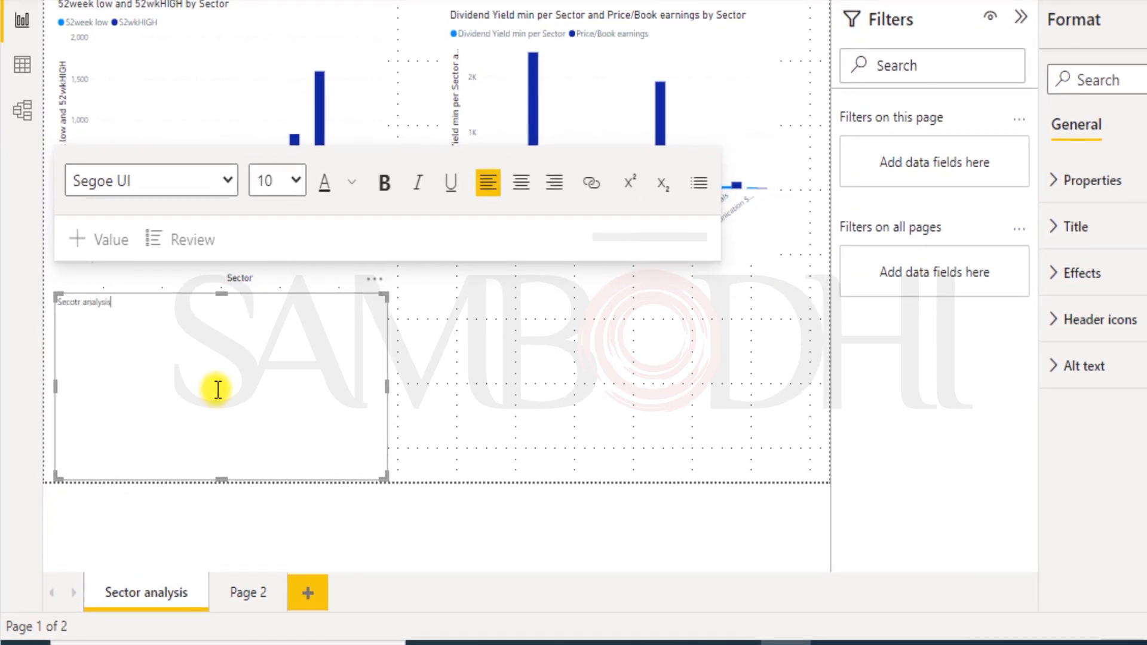
type(": 52 week high and 52 week low")
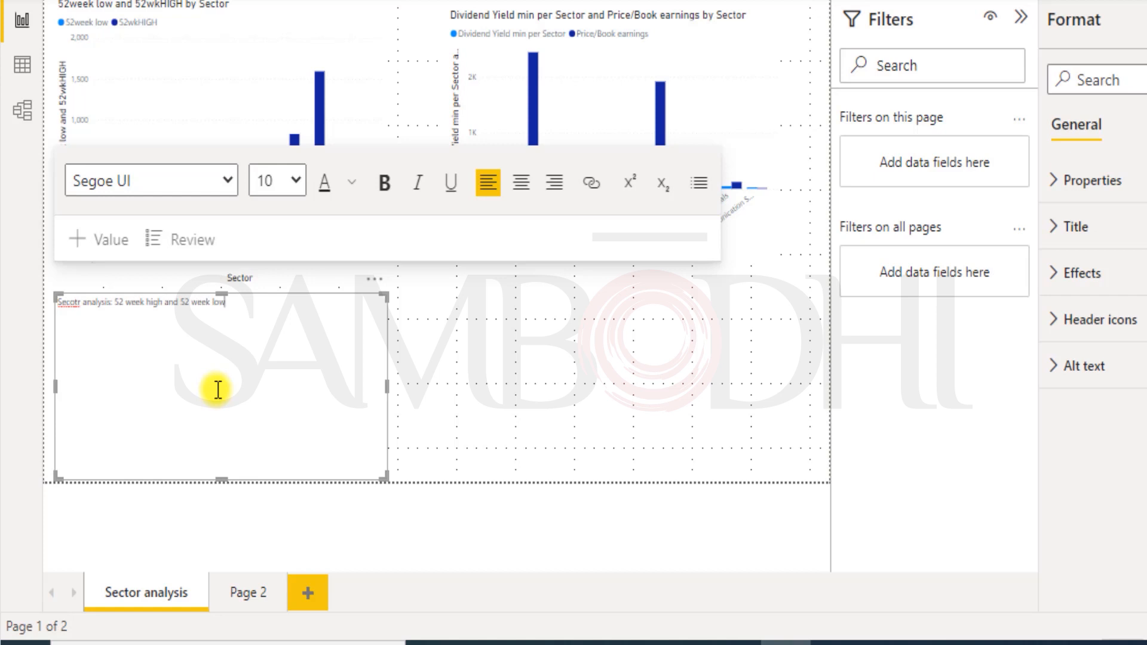
key("Return")
type("Dividend yi")
type("eld analy")
type("sis")
type(":")
key("BackSpace")
key("BackSpace")
key("BackSpace")
key("BackSpace")
key("BackSpace")
key("BackSpace")
key("BackSpace")
key("BackSpace")
key("BackSpace")
key("BackSpace")
key("BackSpace")
key("BackSpace")
key("BackSpace")
key("BackSpace")
key("BackSpace")
key("BackSpace")
key("BackSpace")
key("BackSpace")
key("BackSpace")
key("BackSpace")
left_click(256, 304)
type(", AND Dividend yiled and price/book earnings analy")
key("BackSpace")
key("BackSpace")
key("BackSpace")
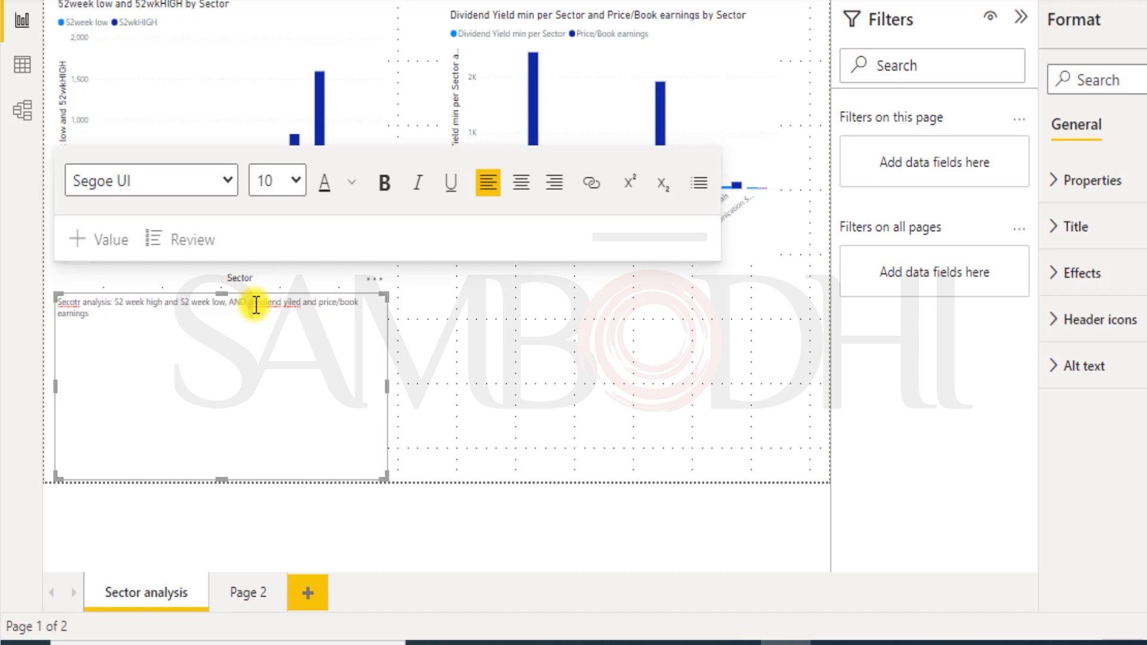
type("comparison")
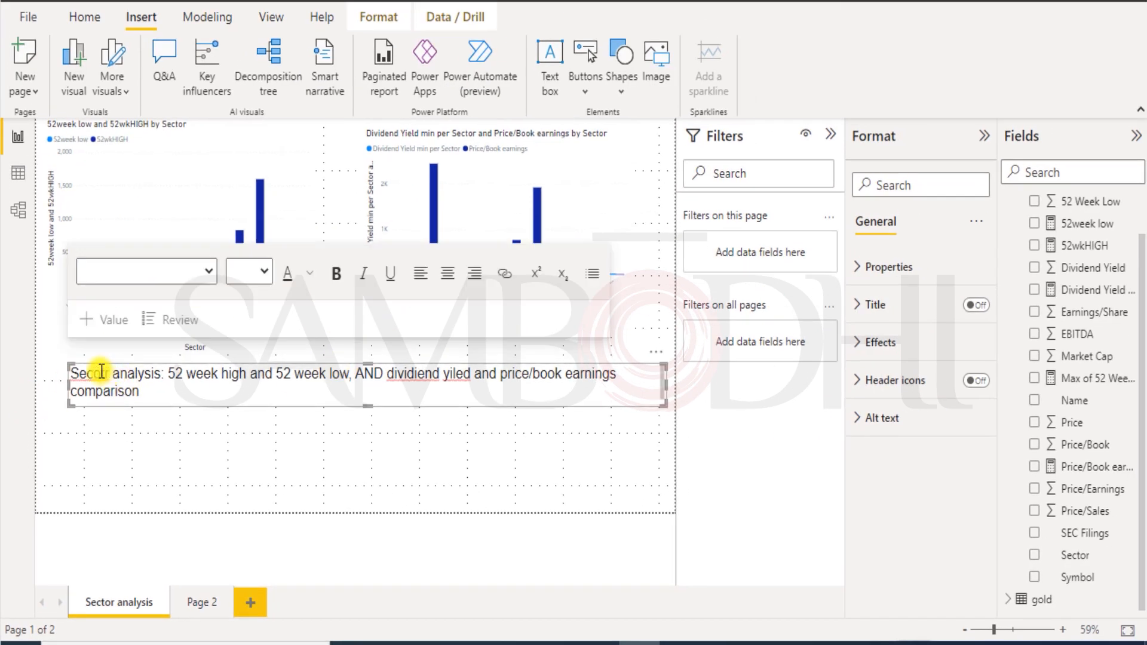
Correct 'yiled' to 'yield' in the caption text box and save the report.
left_click(101, 371)
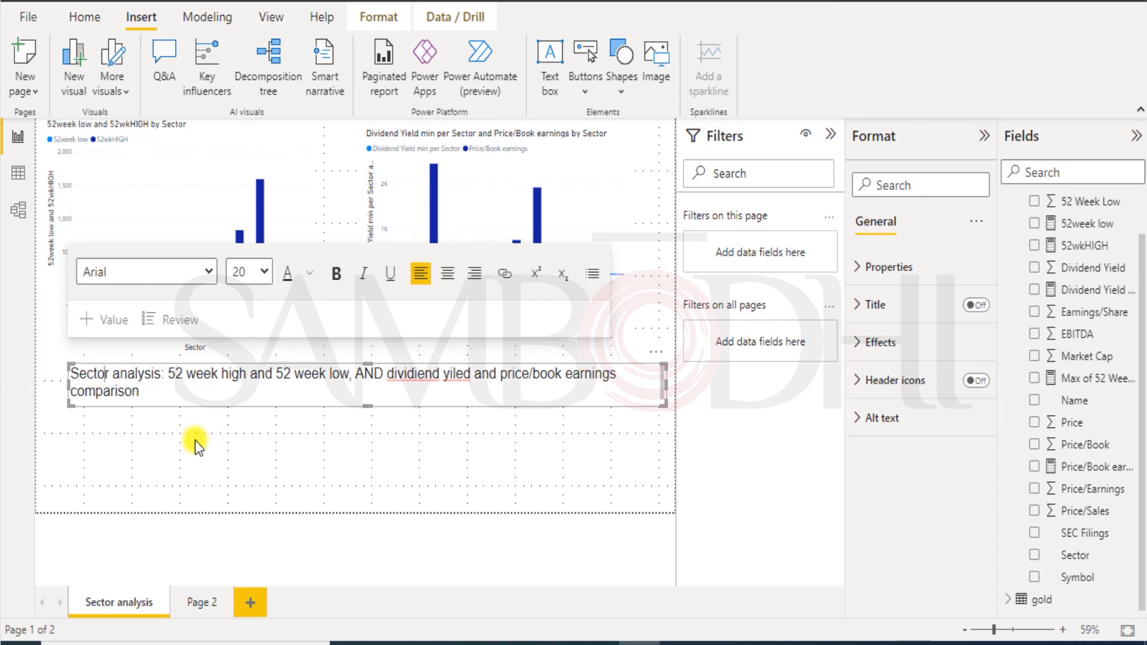
left_click(255, 451)
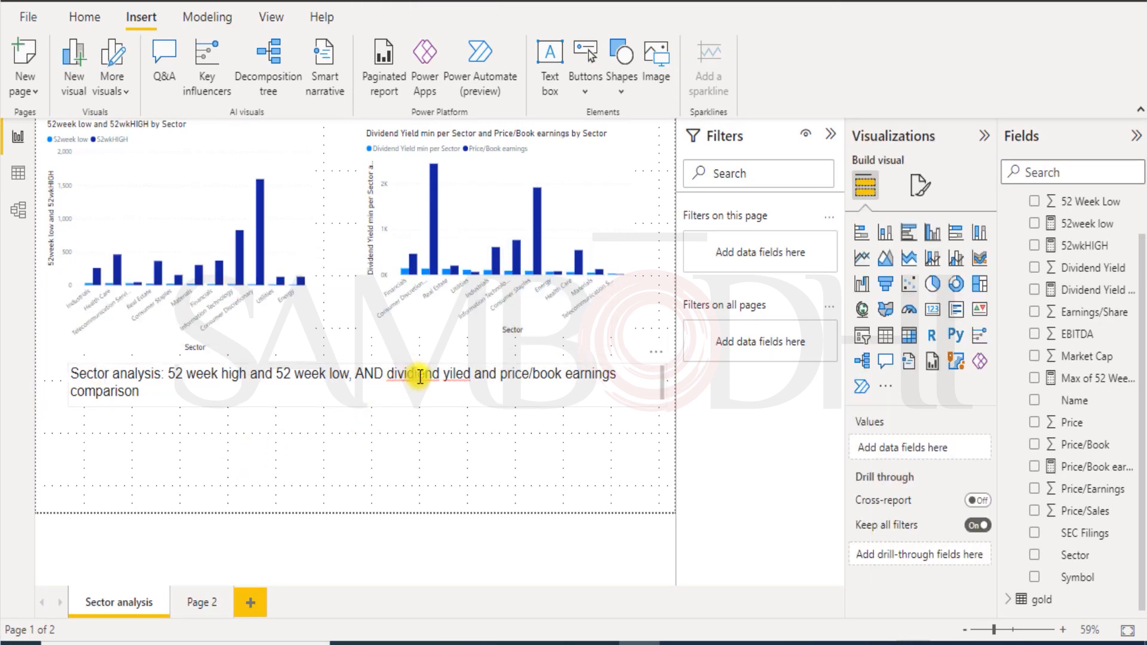
left_click(420, 377)
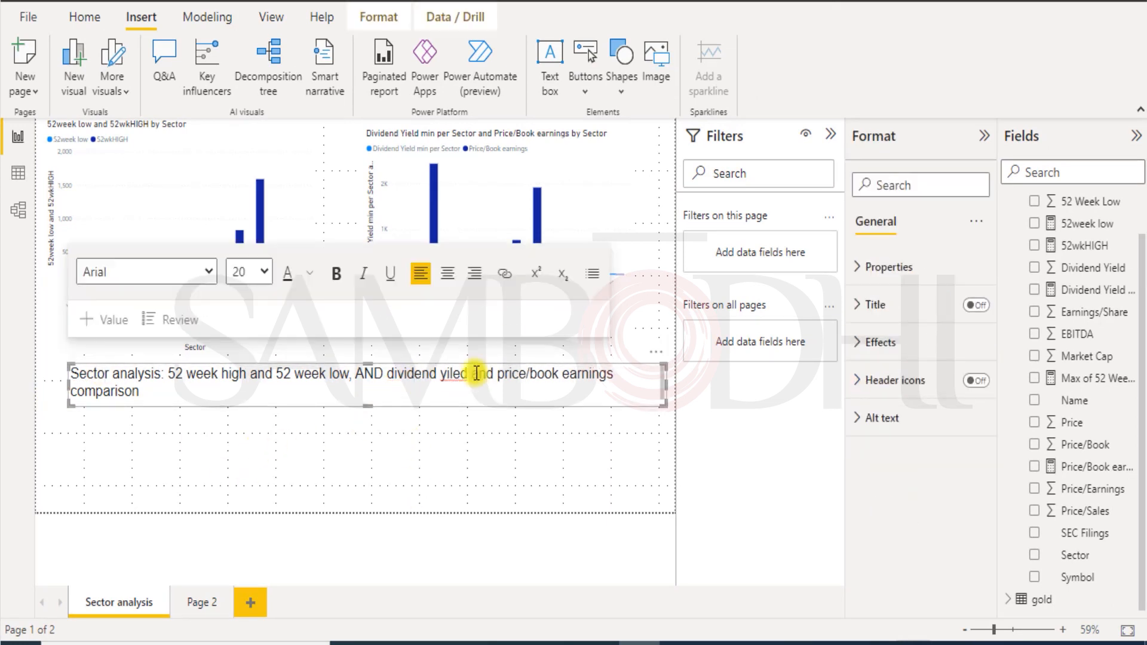
key("BackSpace")
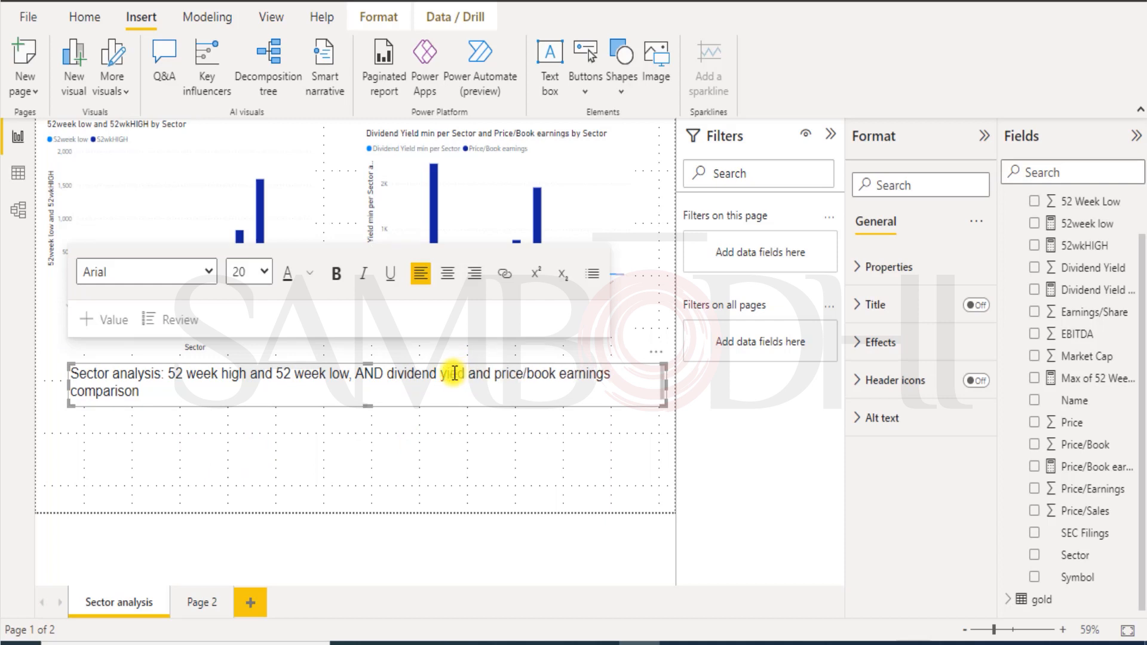
type("l")
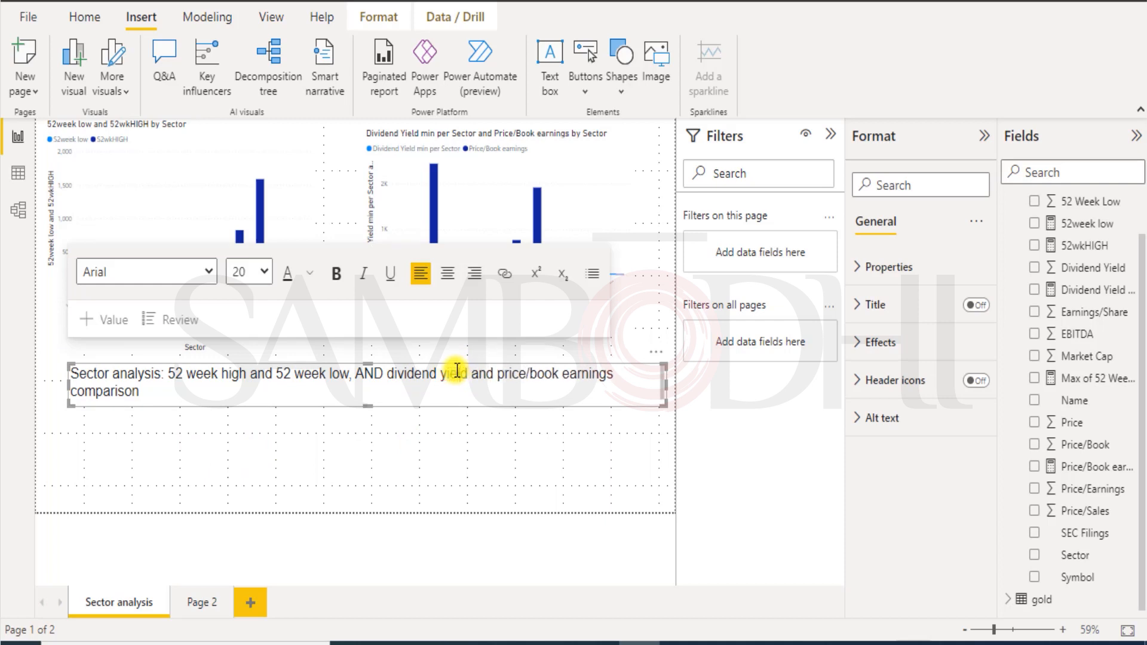
left_click(349, 471)
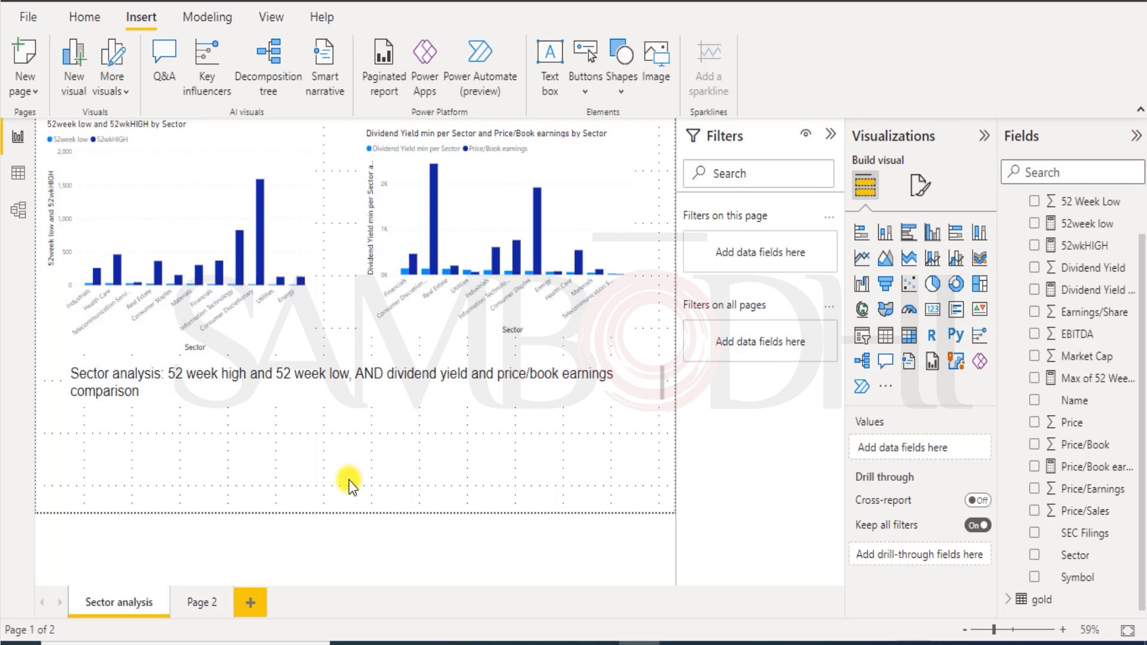
left_click(22, 1)
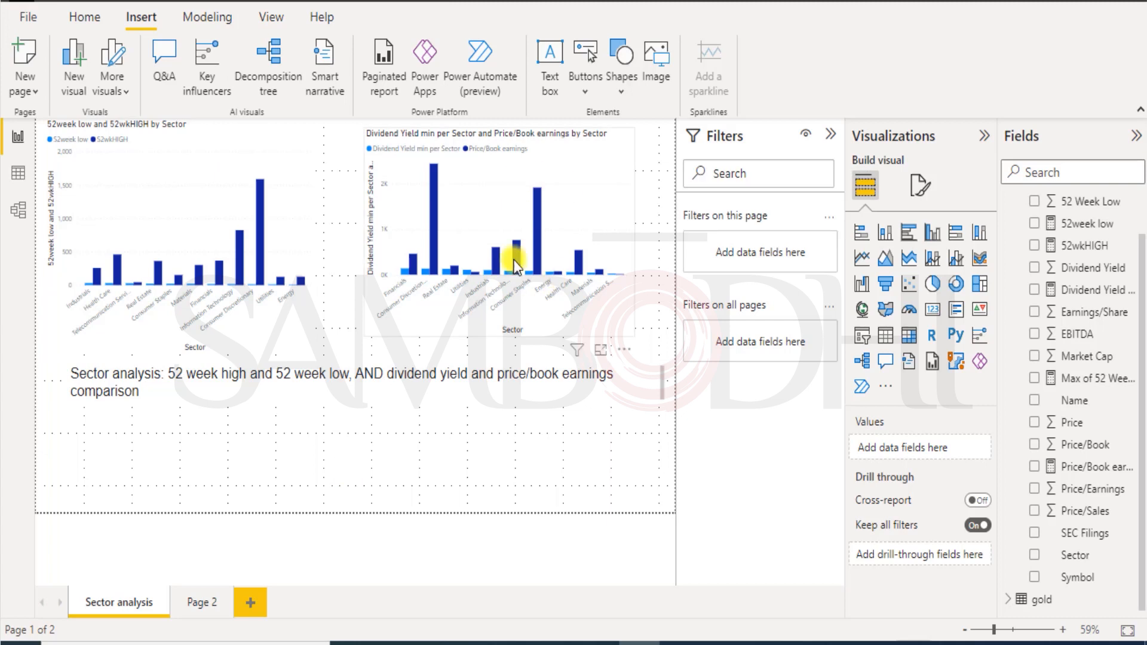
left_click(210, 16)
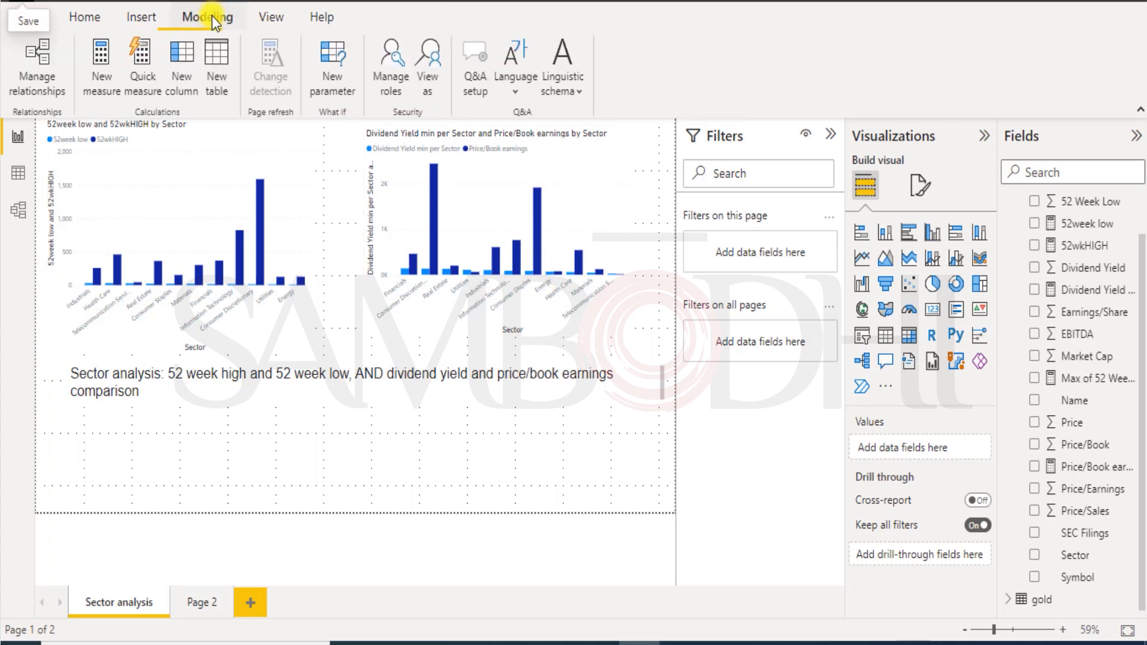
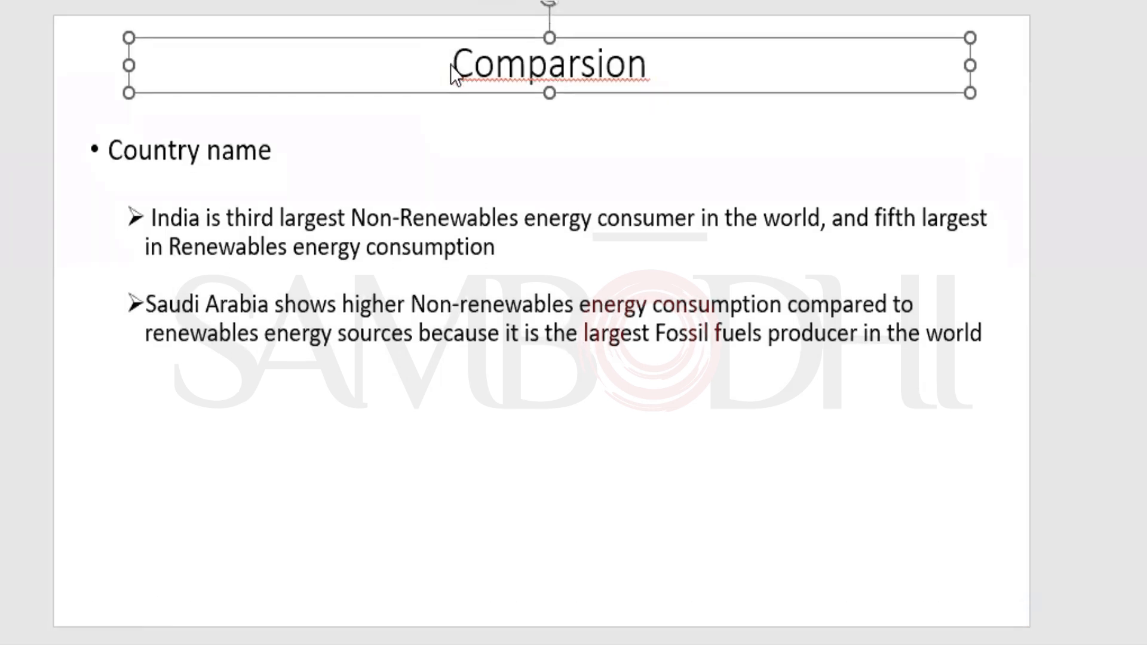
Nudge the Comparsion slide's body text placeholder slightly higher.
left_click_drag(452, 69, 693, 84)
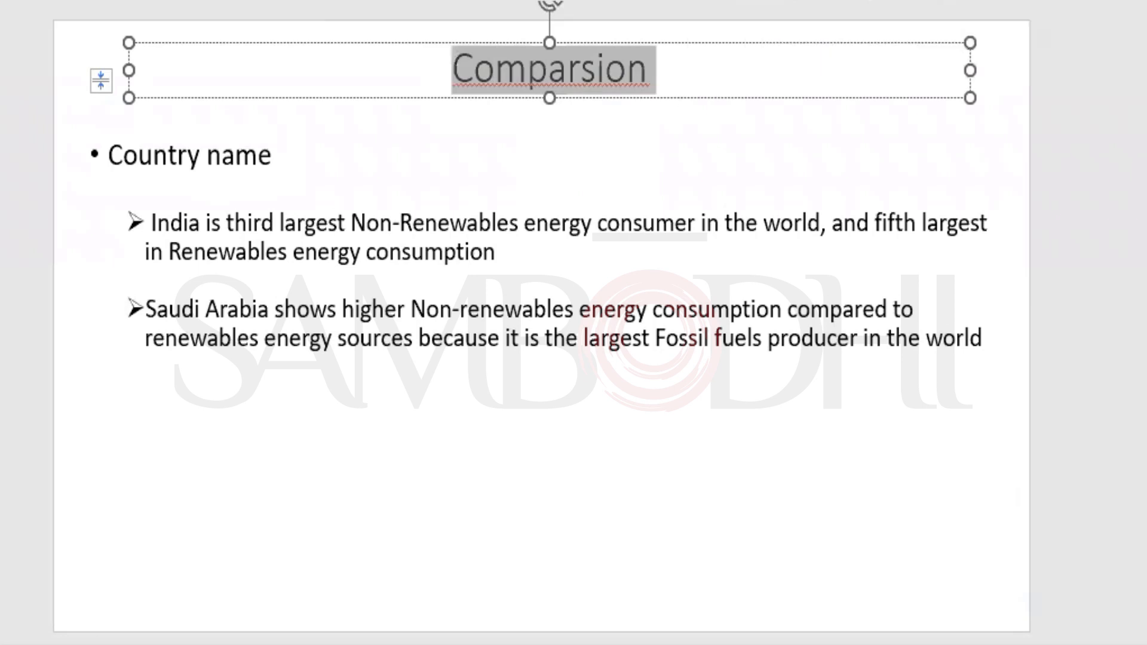
left_click(334, 359)
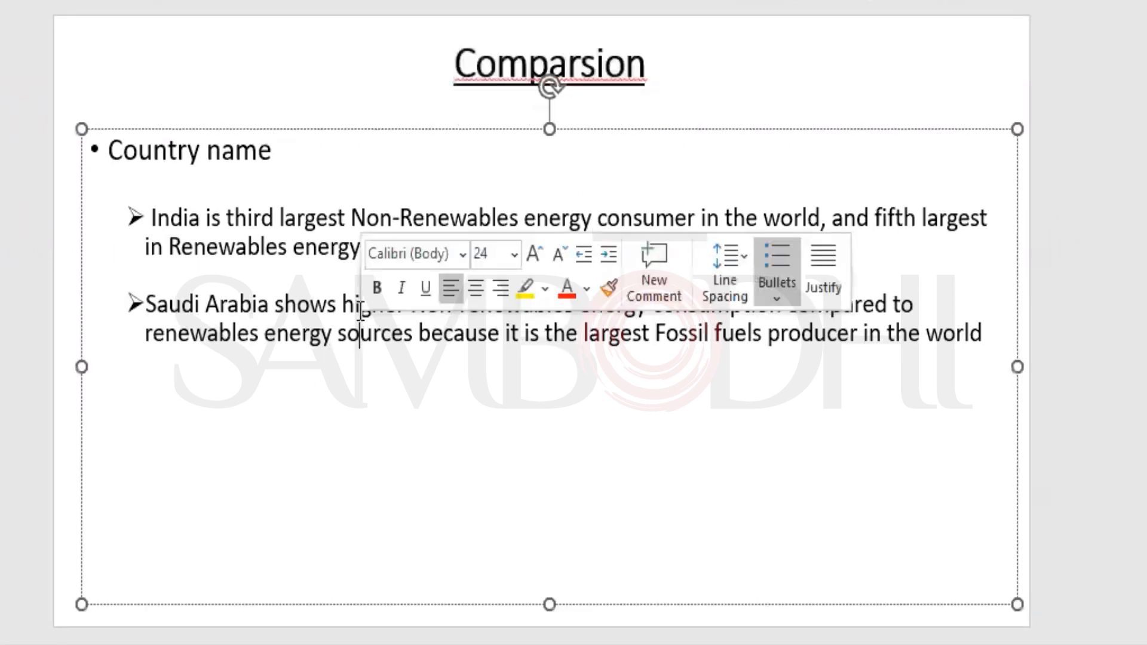
left_click_drag(545, 123, 547, 112)
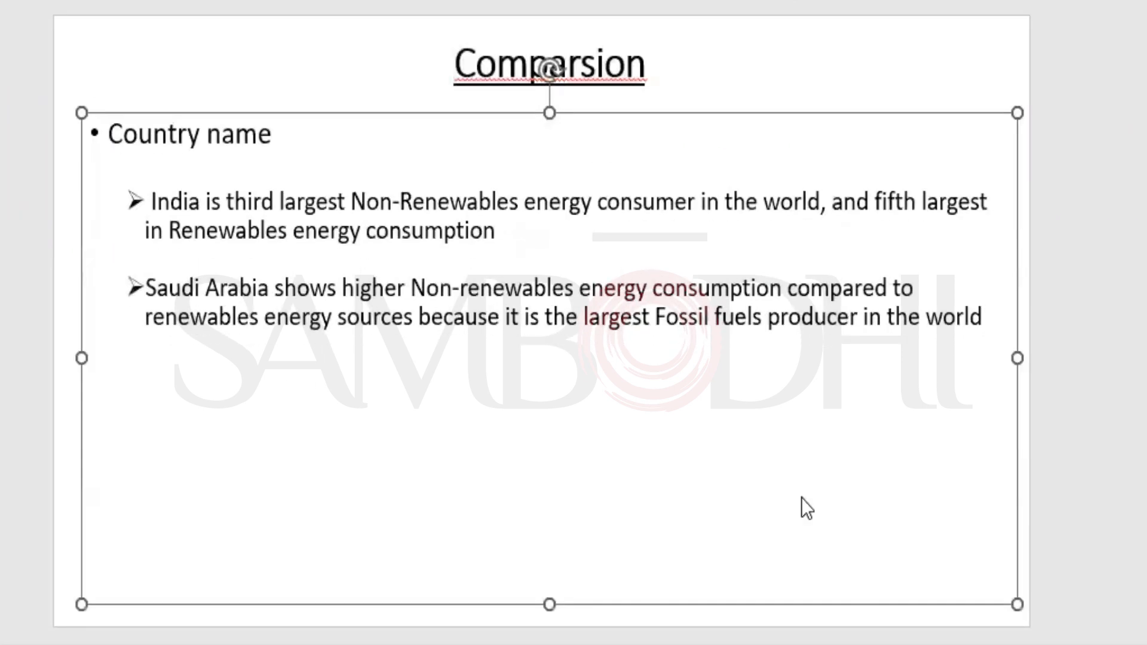
Add a Russia bullet: 'For Russia too, Non-renewables energy source consumption is higher than the Renewables energy source consumption'.
left_click(983, 317)
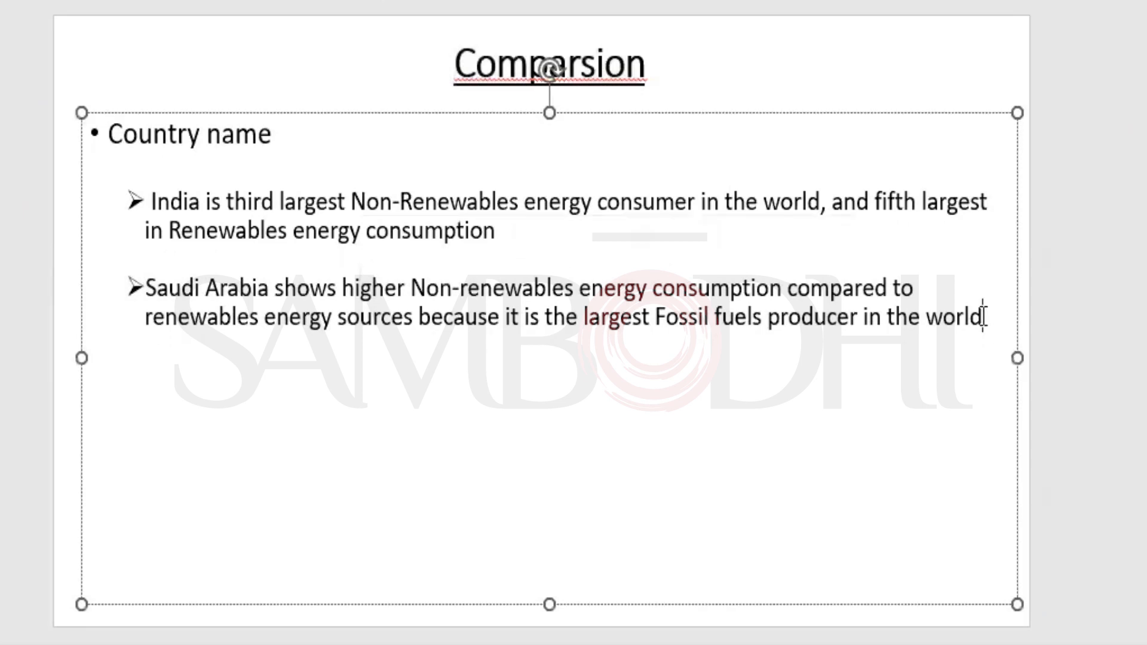
key("Return")
type("For Russia")
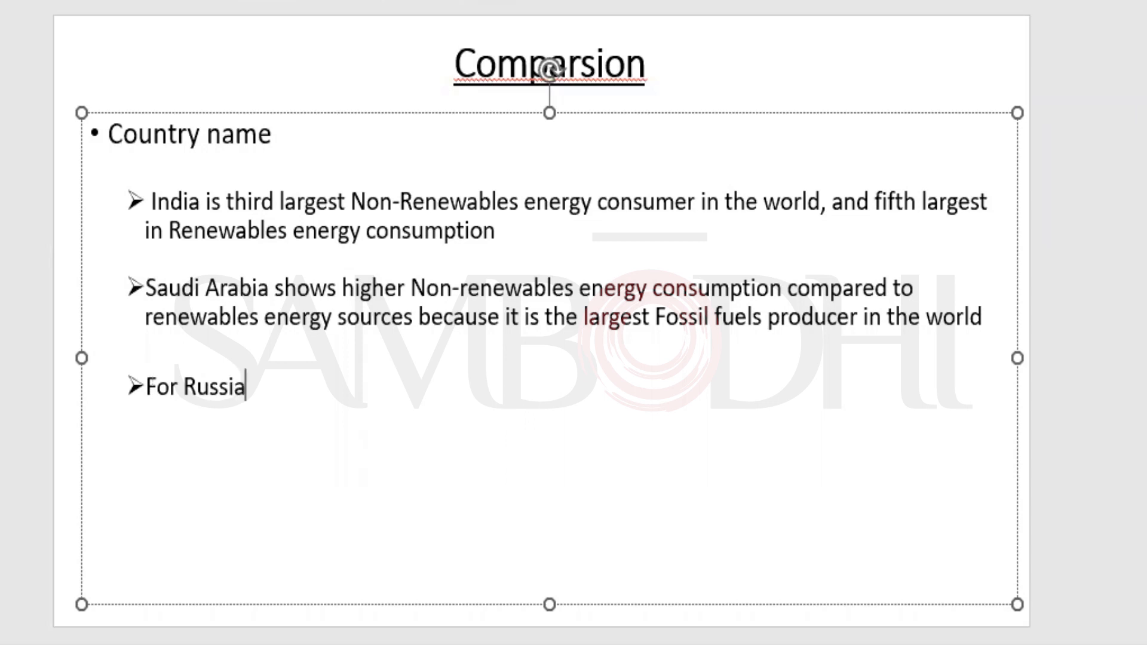
type(" too, Non-renewable")
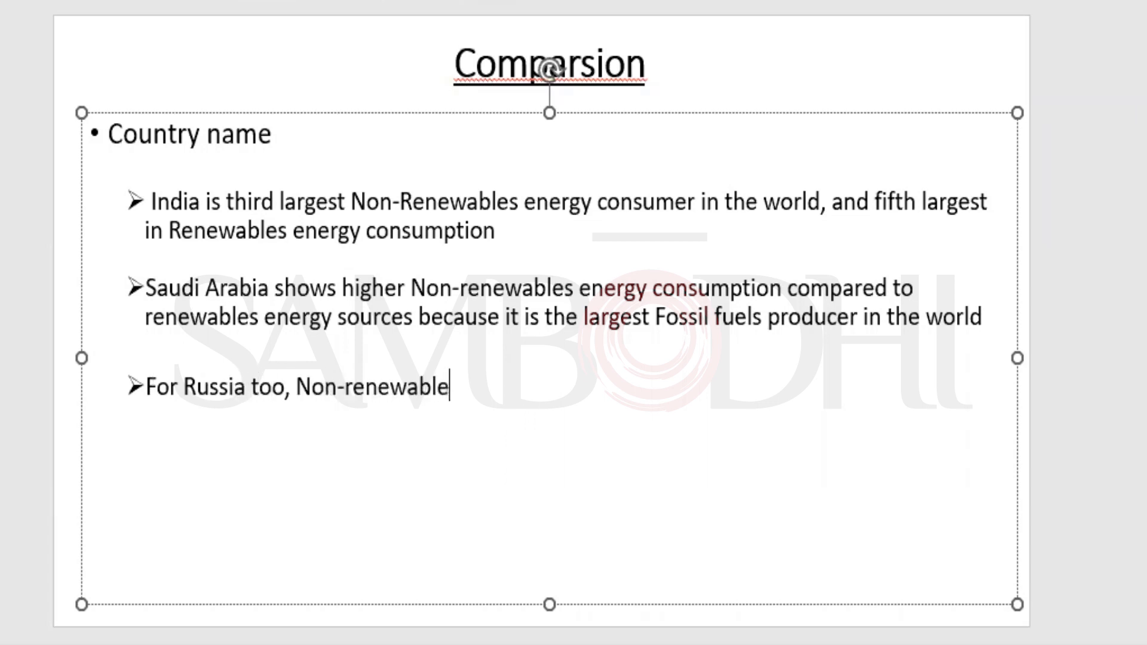
type("s energy")
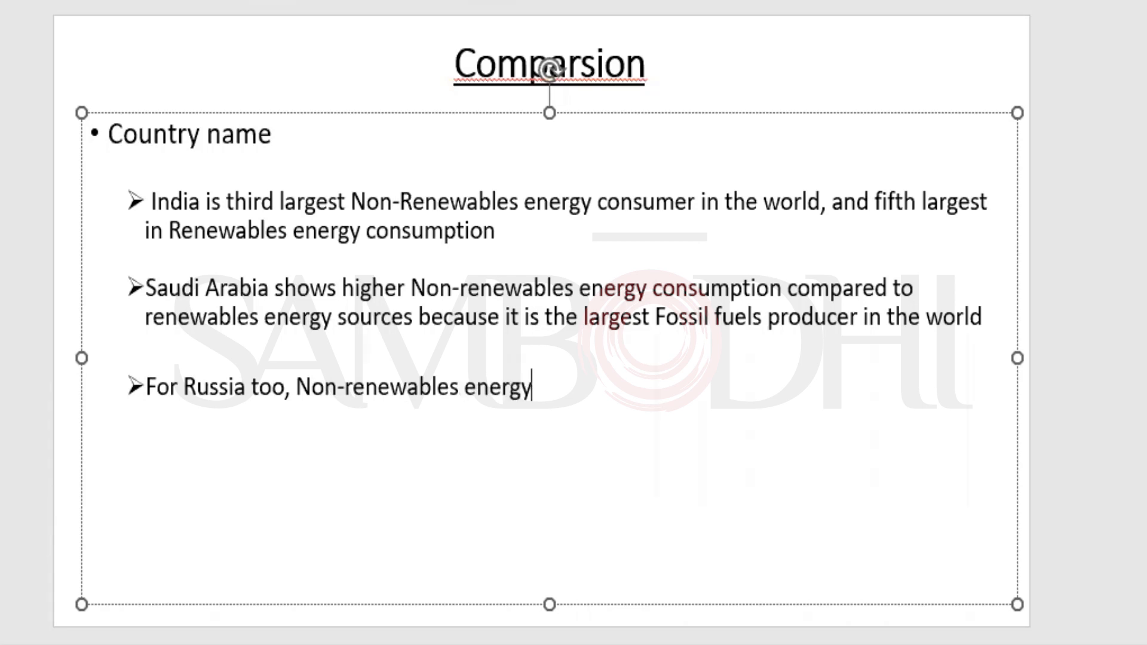
type(" source")
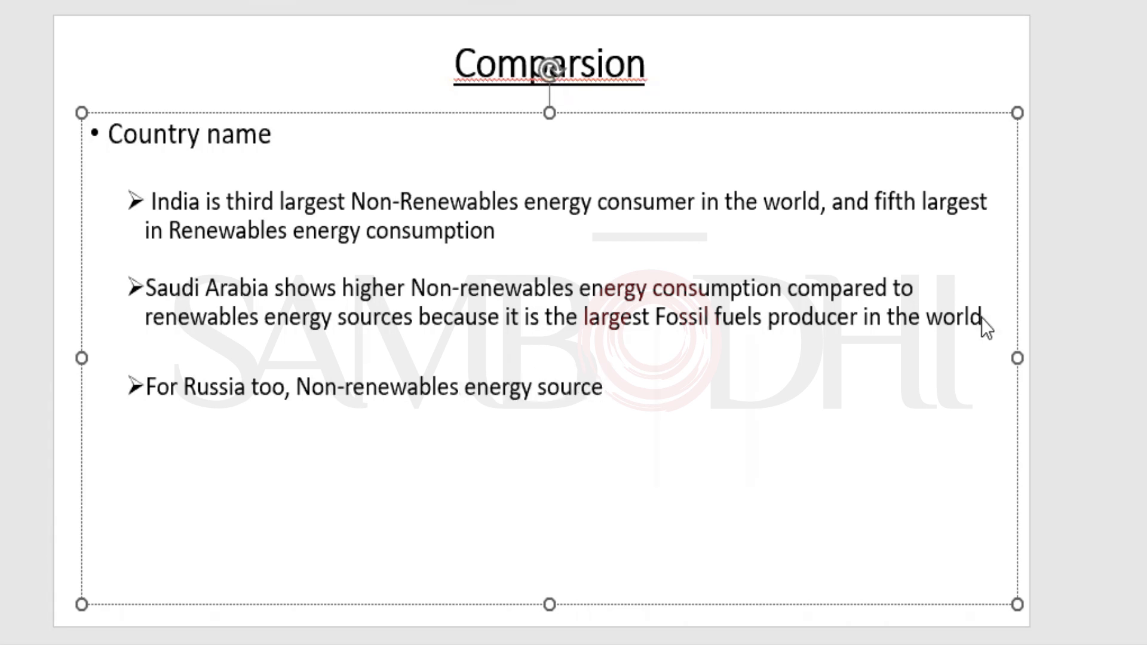
type(" consumptio")
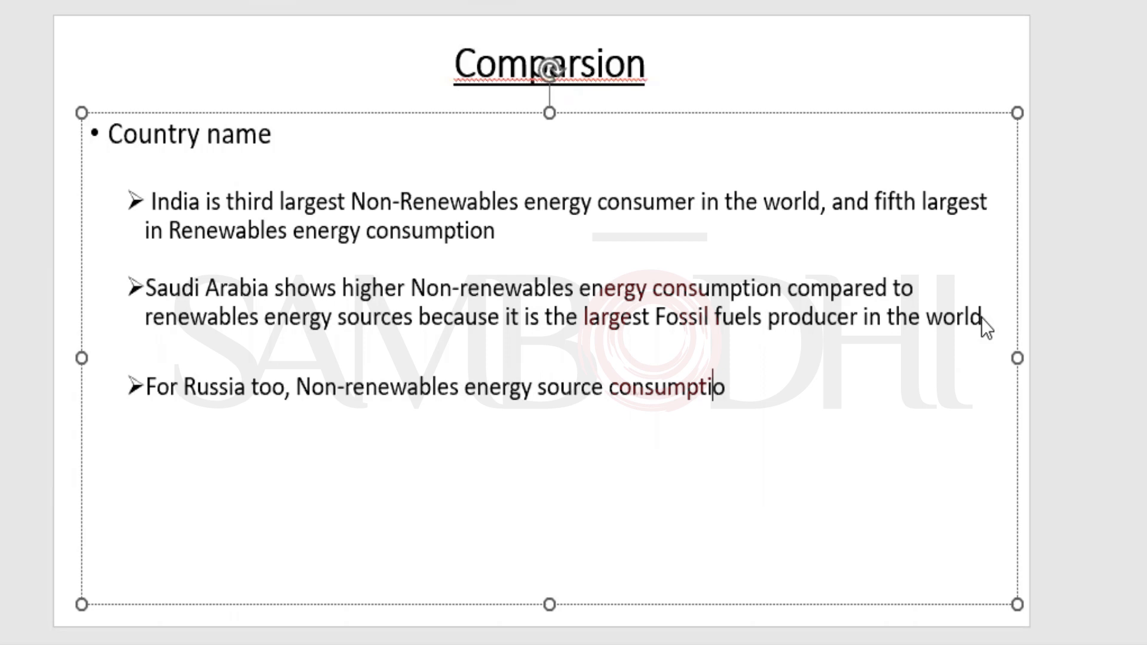
type("n is higher")
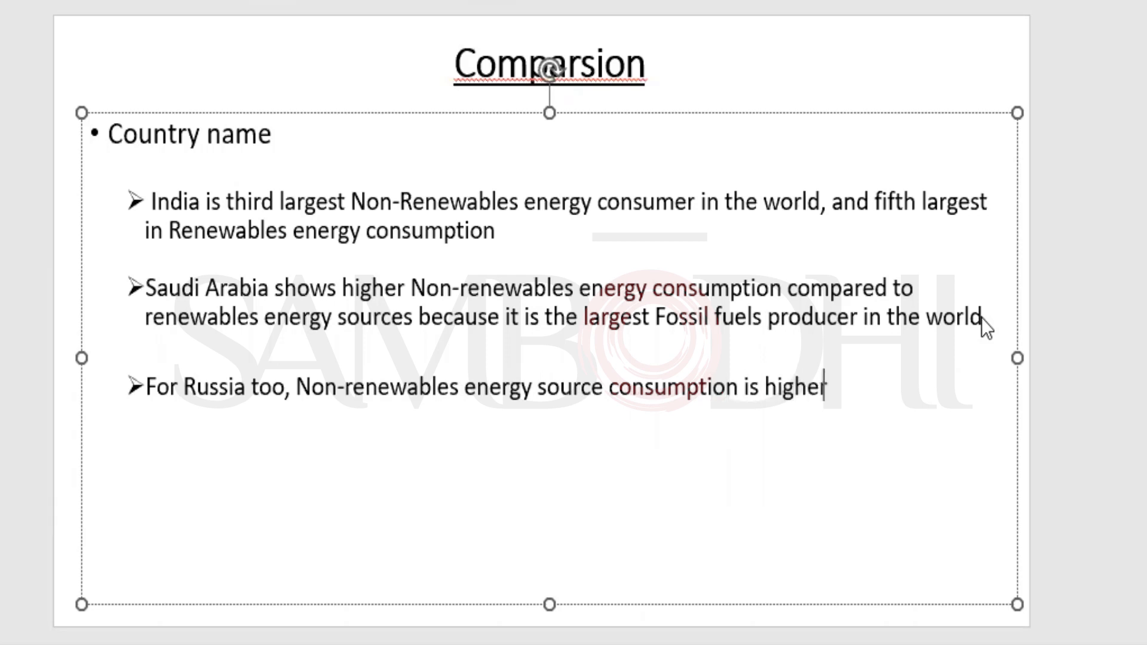
type(" than the rene")
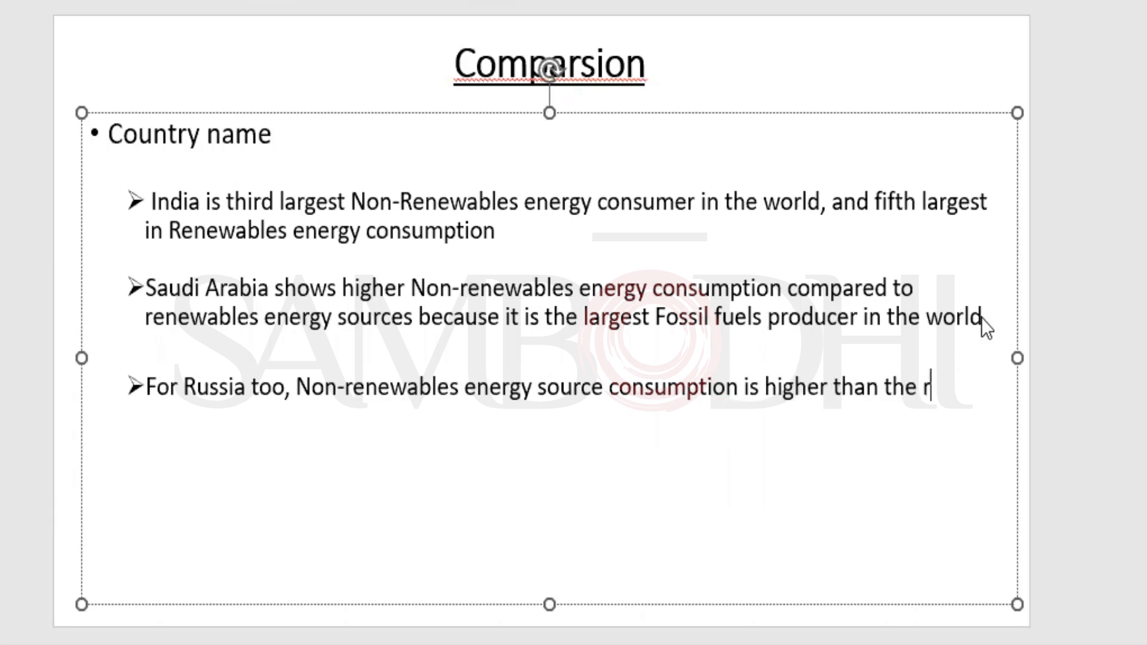
key("BackSpace")
key("BackSpace")
key("BackSpace")
key("BackSpace")
type("Renewables")
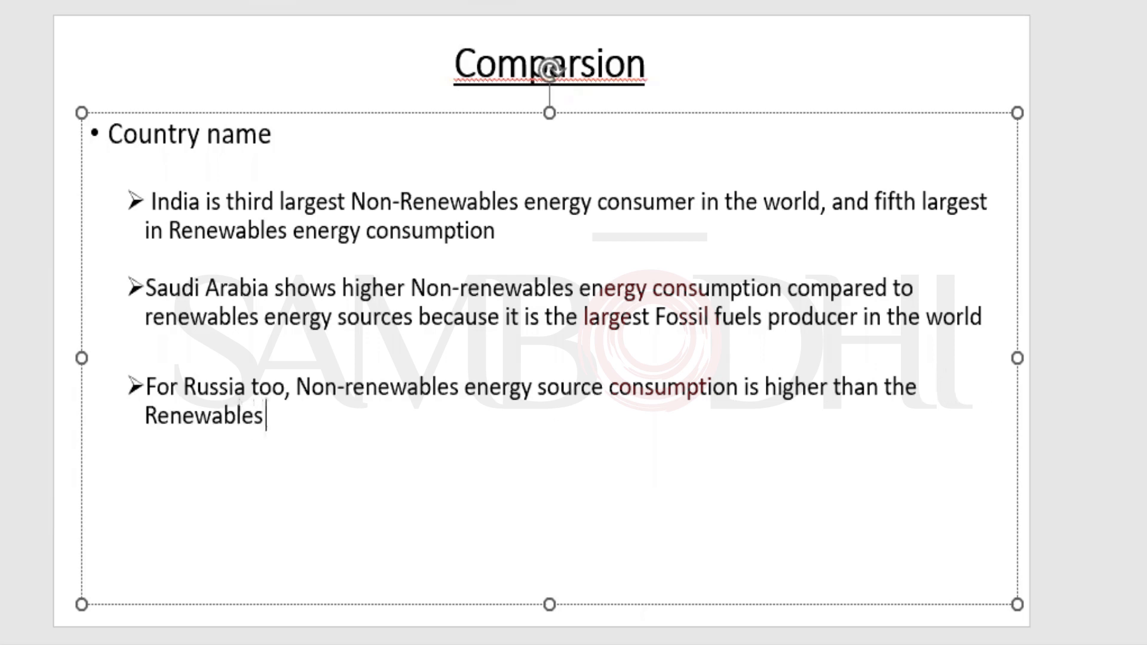
type(" energy ")
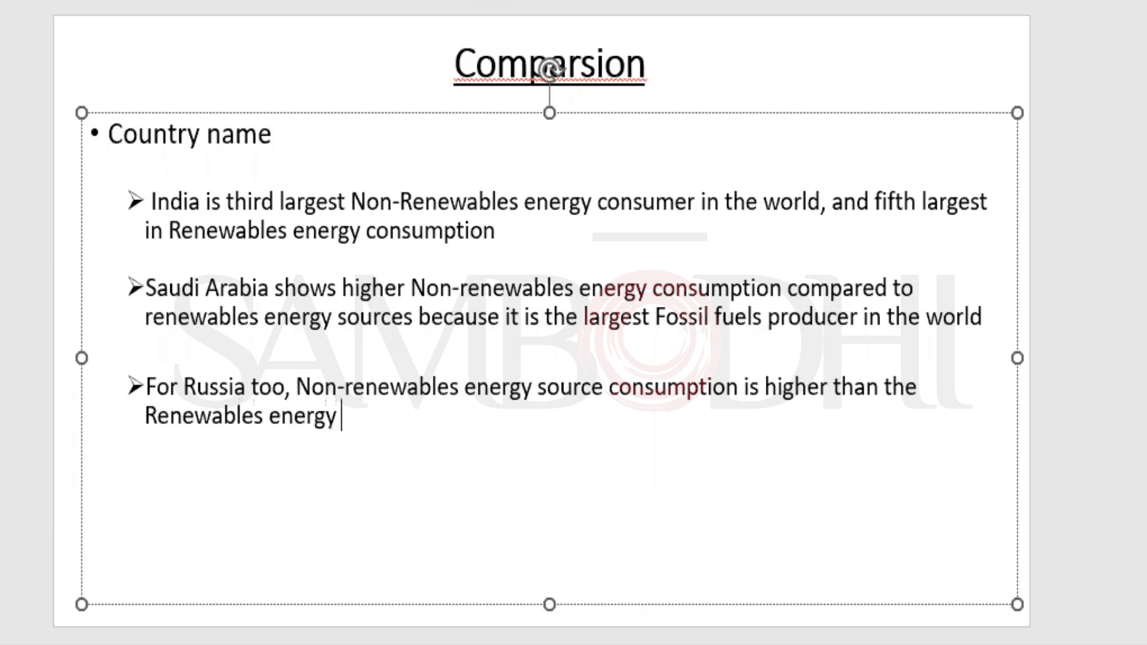
type("source con")
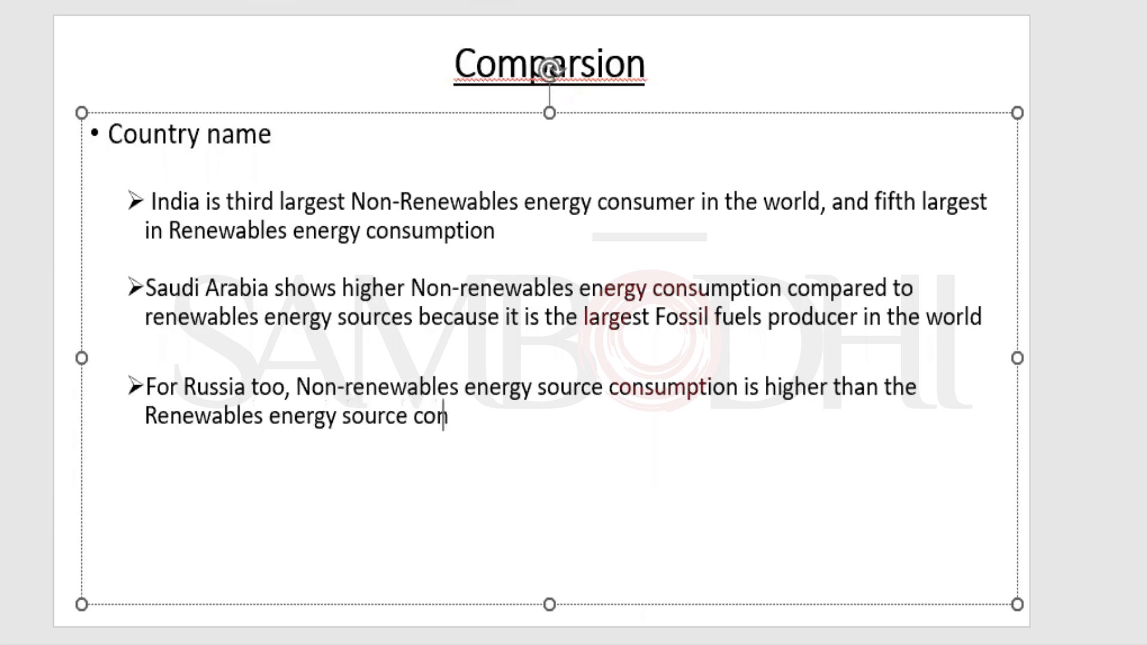
type("sumption")
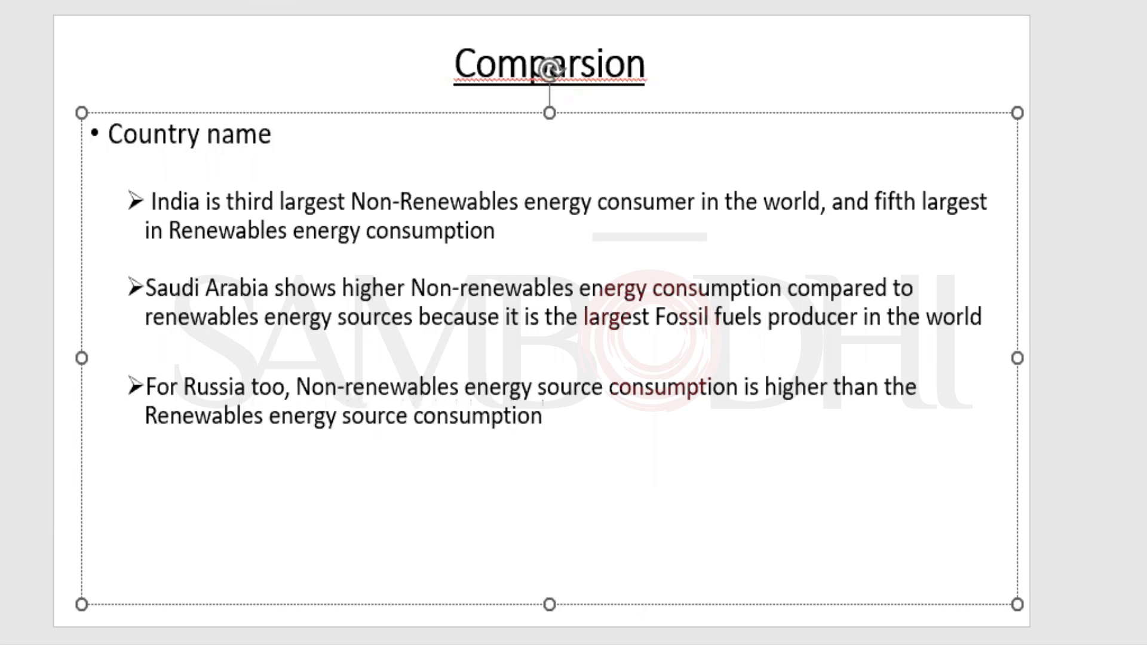
Add a new bullet below reading 'China tops the list'.
key("Return")
type("I")
key("BackSpace")
type("China tops the list")
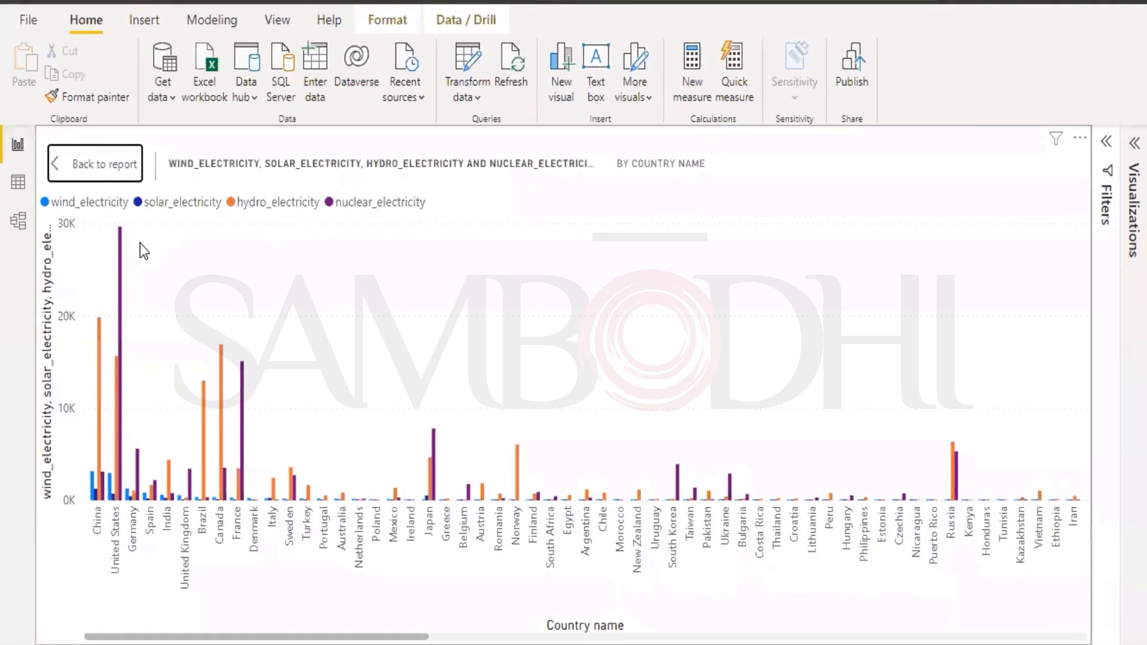
Leave focus mode and show the Non-Renewables page's electricity-by-country chart in focus mode.
mouse_move(121, 246)
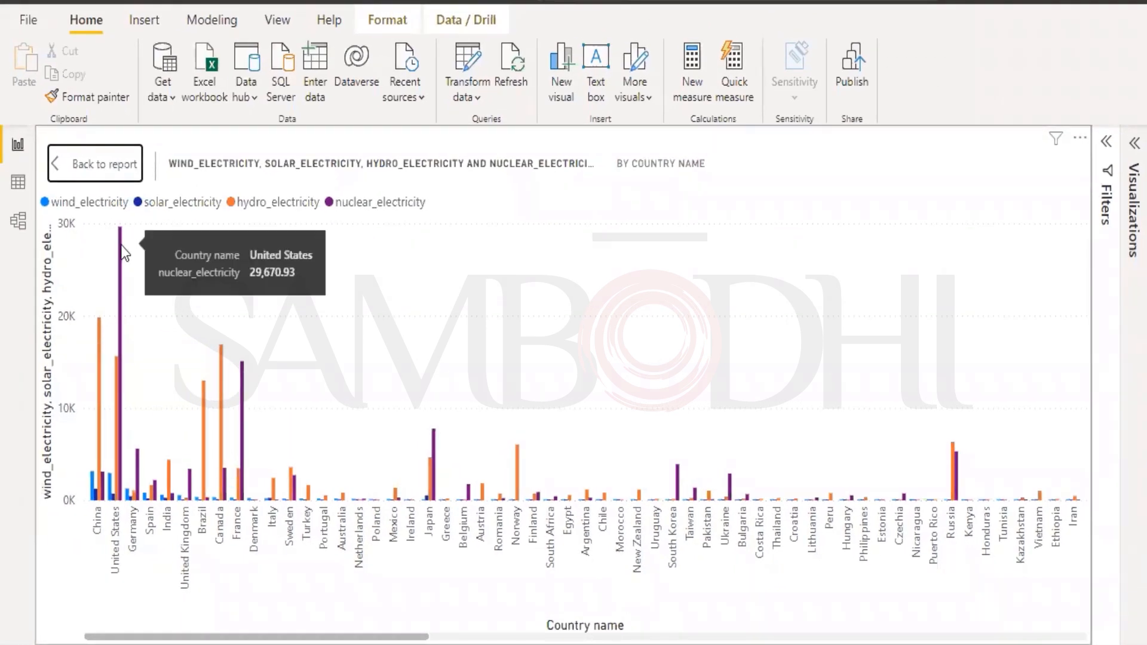
left_click(84, 162)
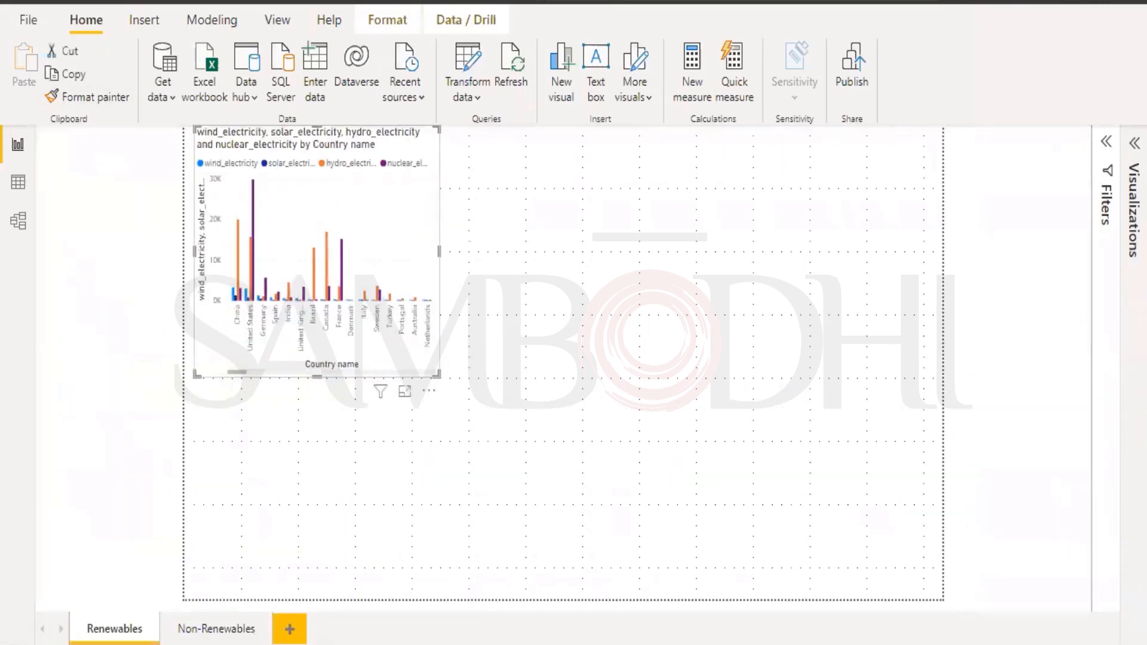
left_click(192, 629)
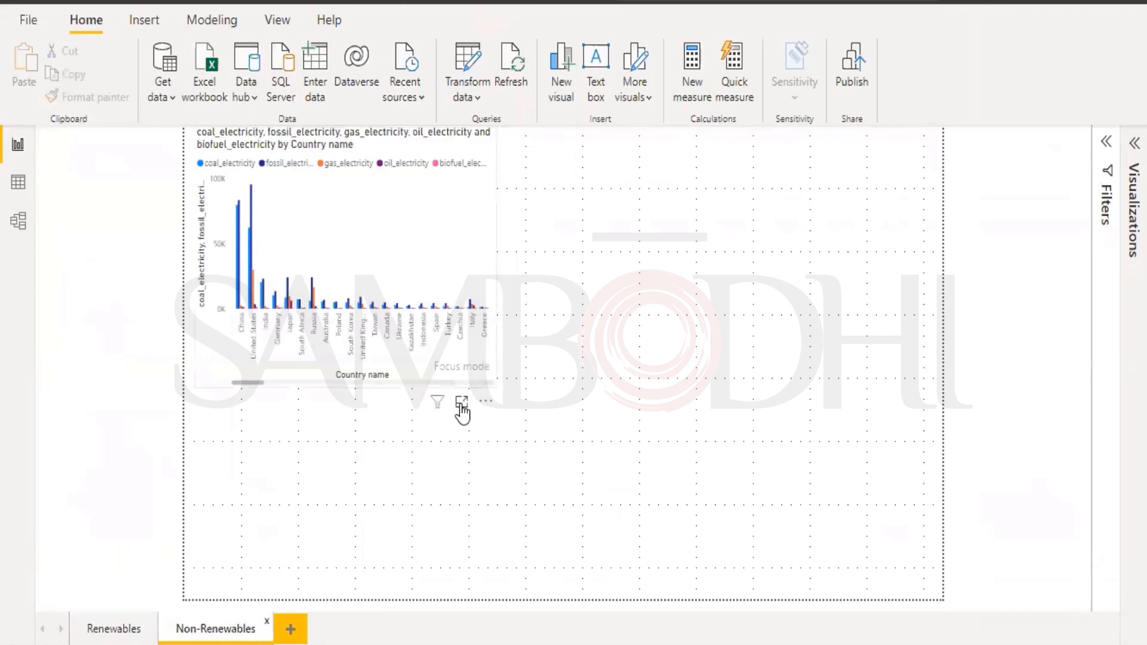
left_click(461, 402)
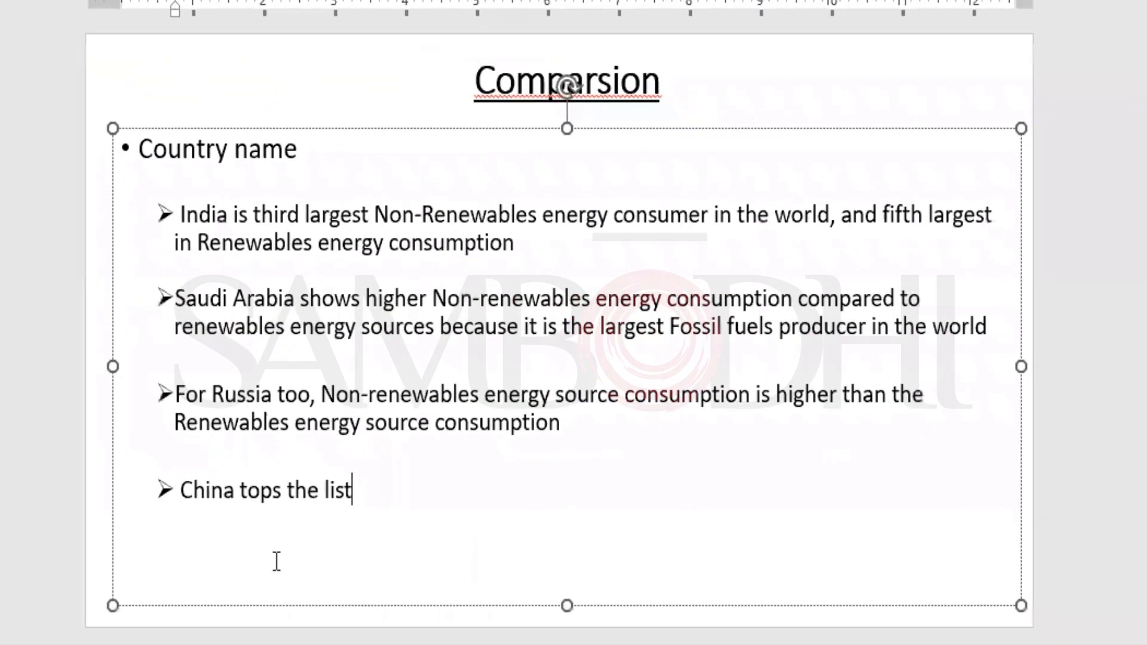
Place the cursor within the 'China tops the list' bullet on the Comparsion slide.
left_click(392, 519)
left_click(200, 488)
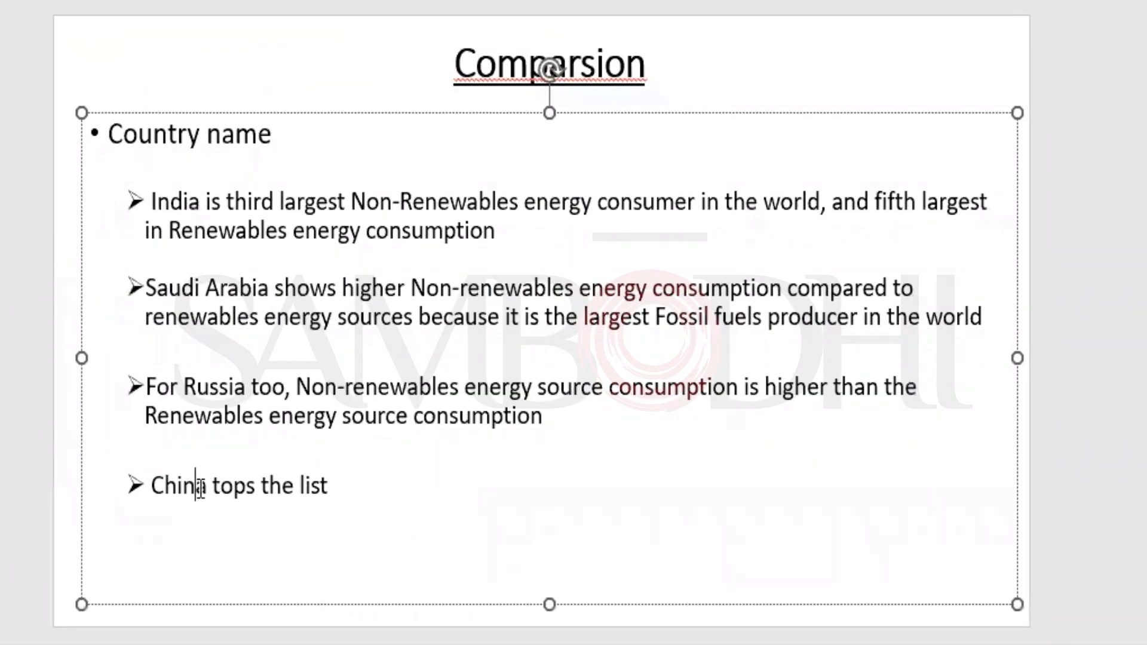
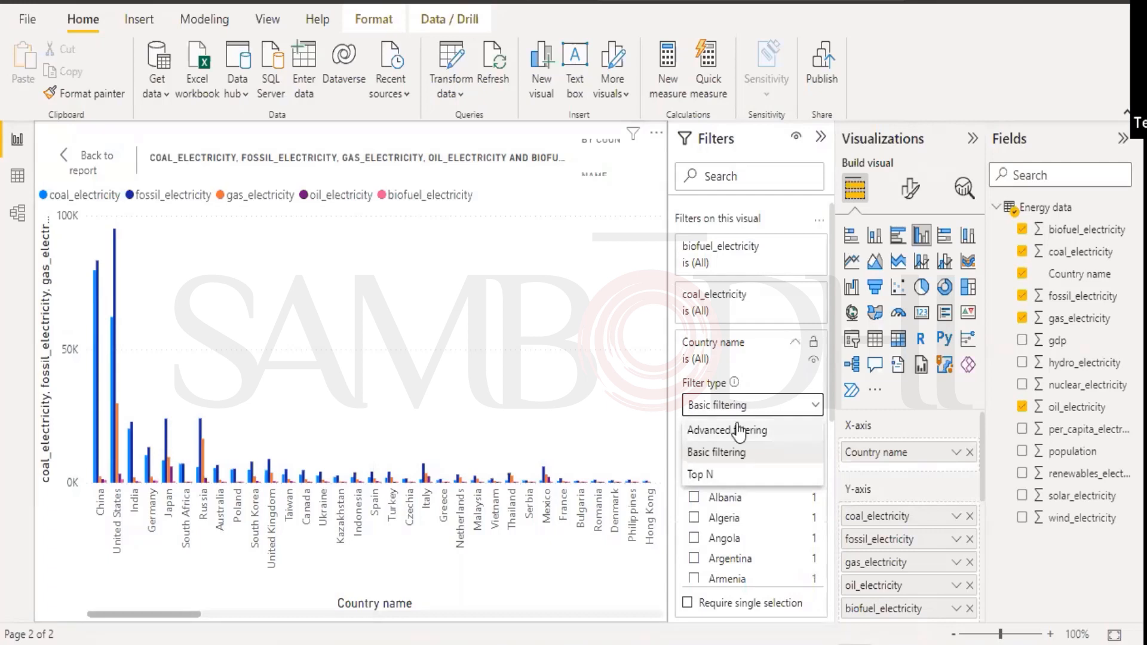
Filter the Country name card to the Top 10 countries by nuclear_electricity.
left_click(699, 474)
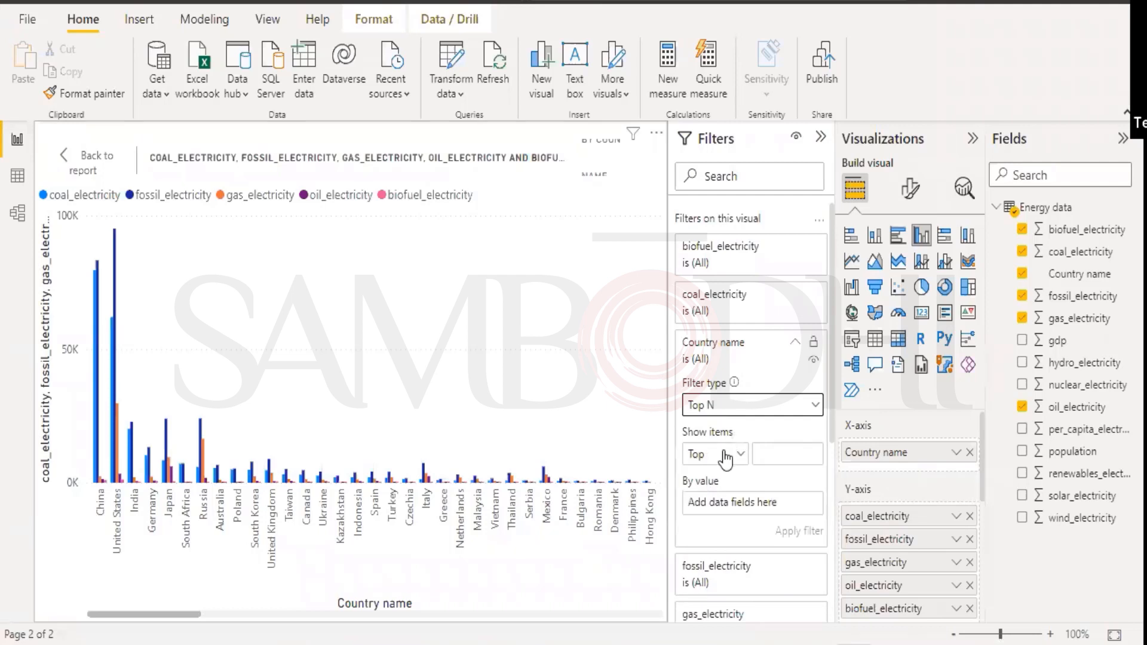
left_click(773, 450)
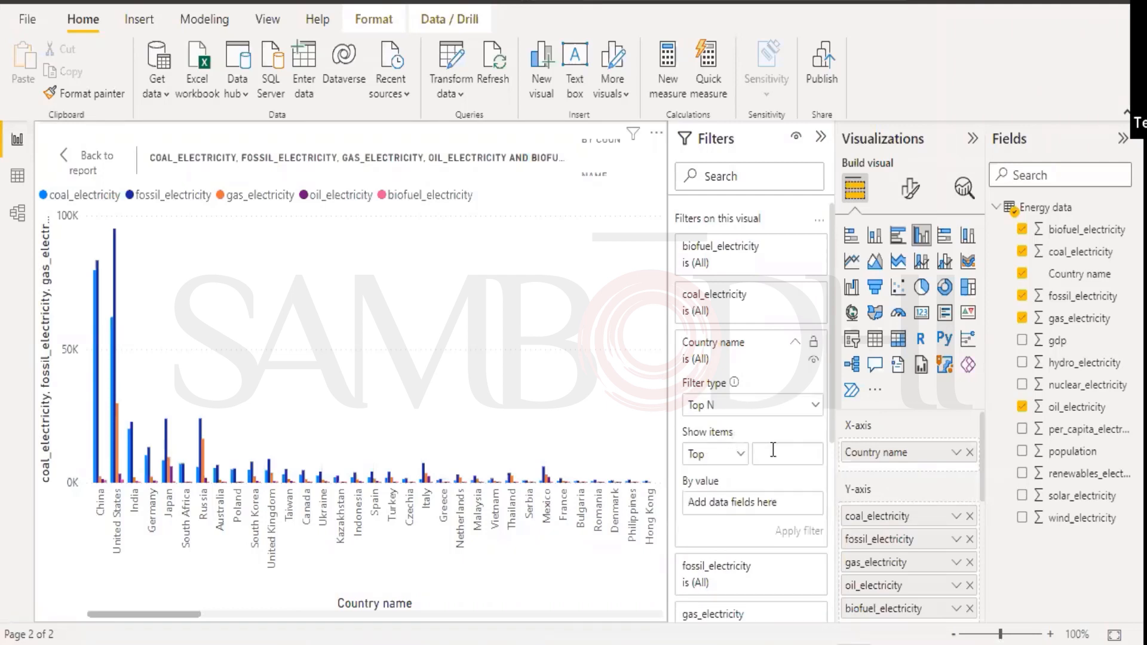
type("10")
scroll(789, 512, "down", 1)
left_click(704, 390)
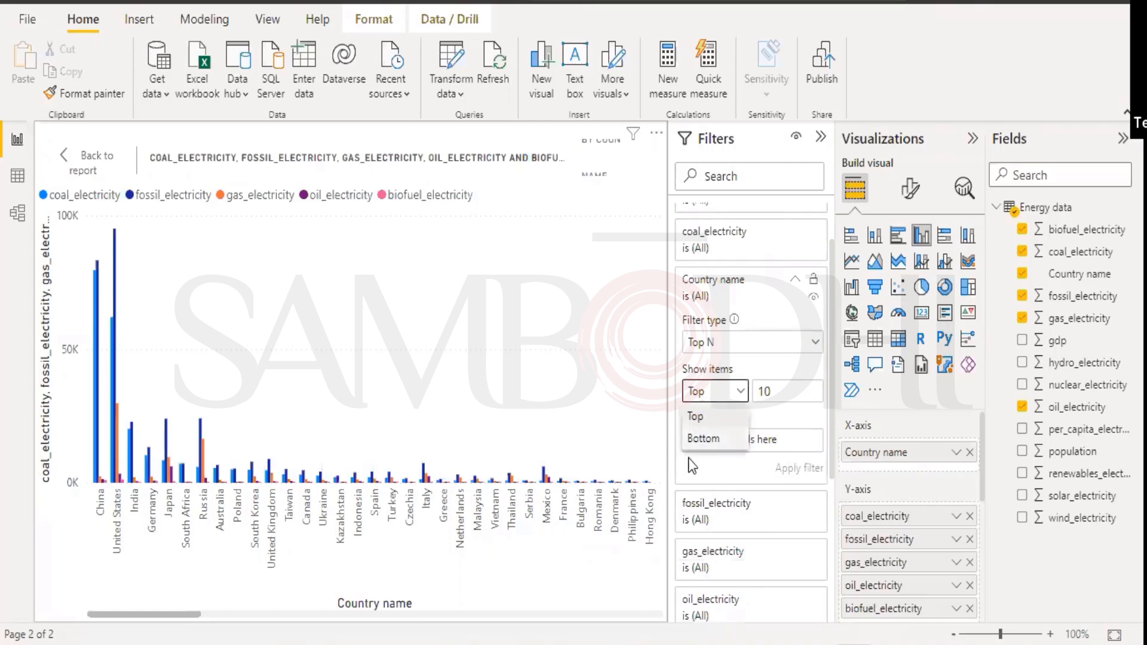
left_click(695, 419)
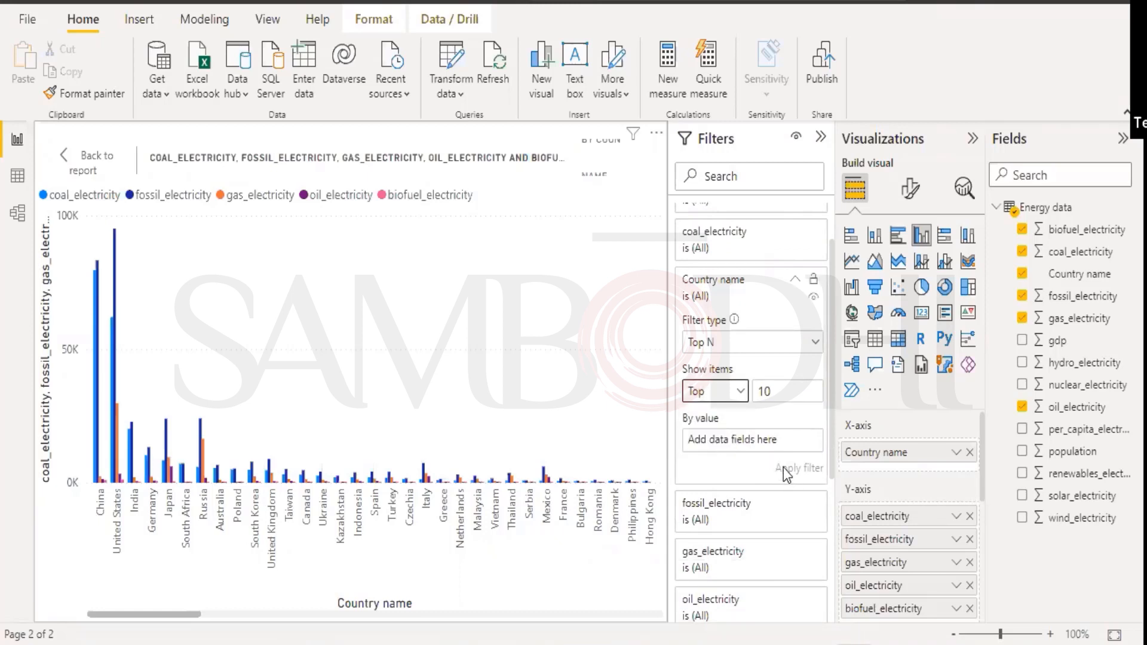
left_click(722, 433)
left_click_drag(1063, 384, 779, 447)
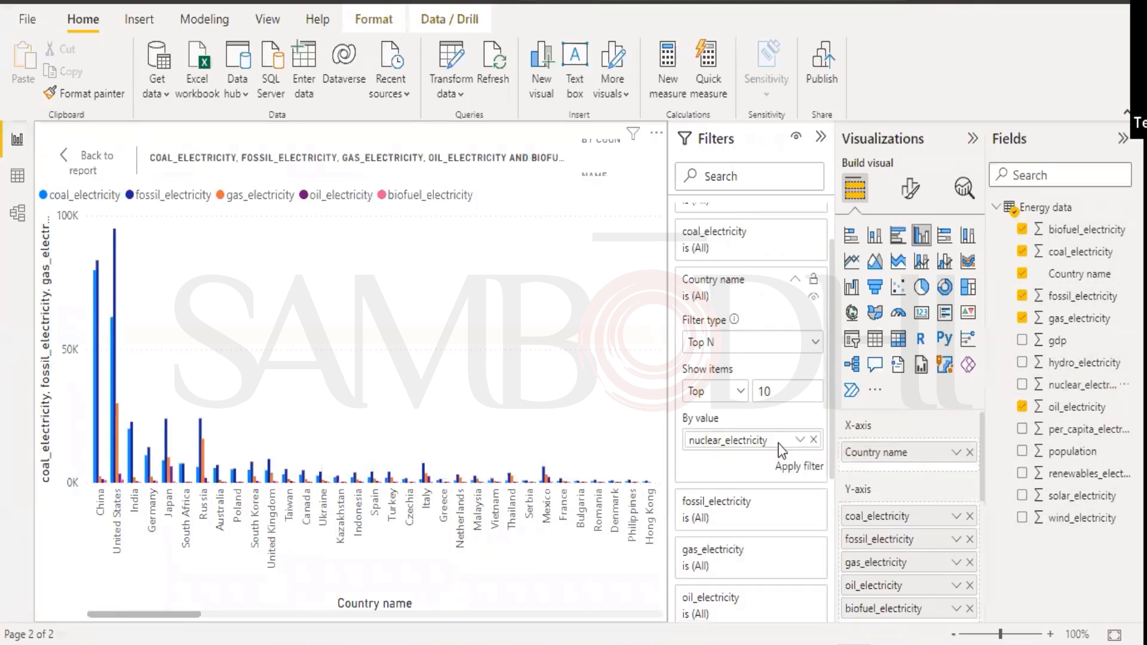
left_click(798, 469)
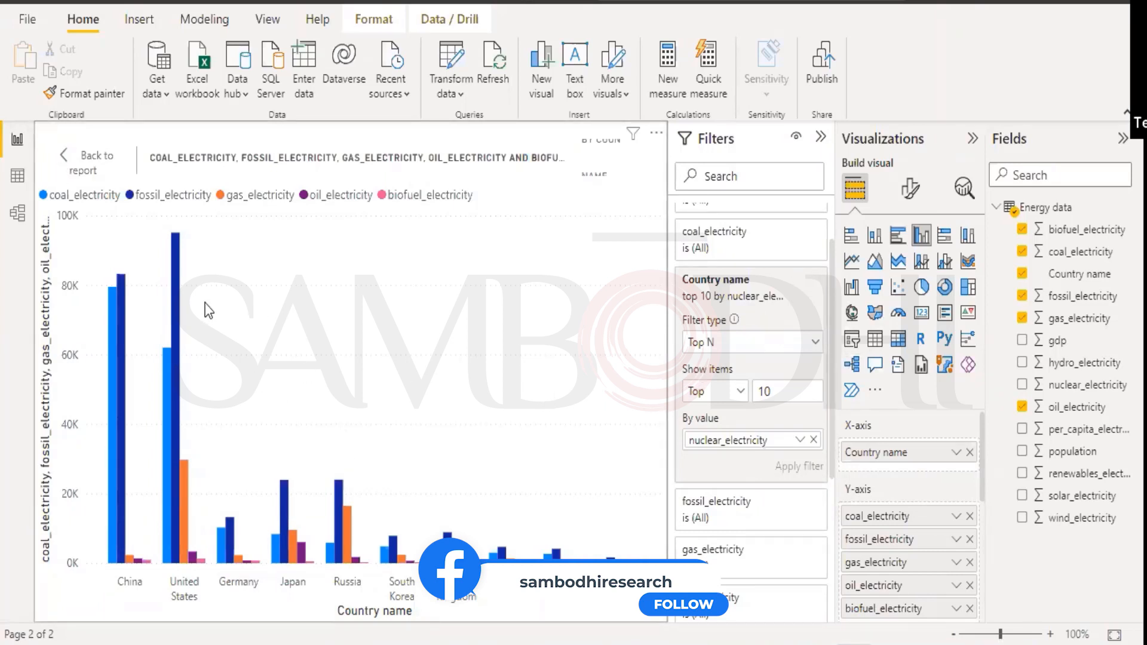
Return to the report and reselect the electricity chart on the Non-Renewables page.
left_click(61, 156)
left_click(114, 607)
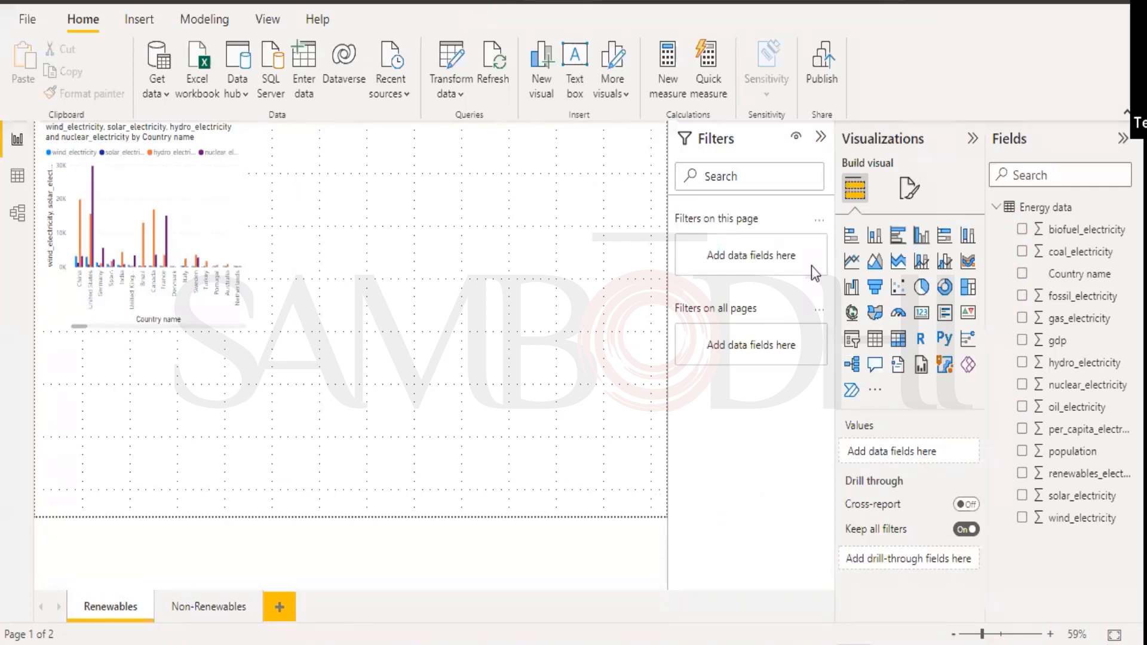
left_click(215, 611)
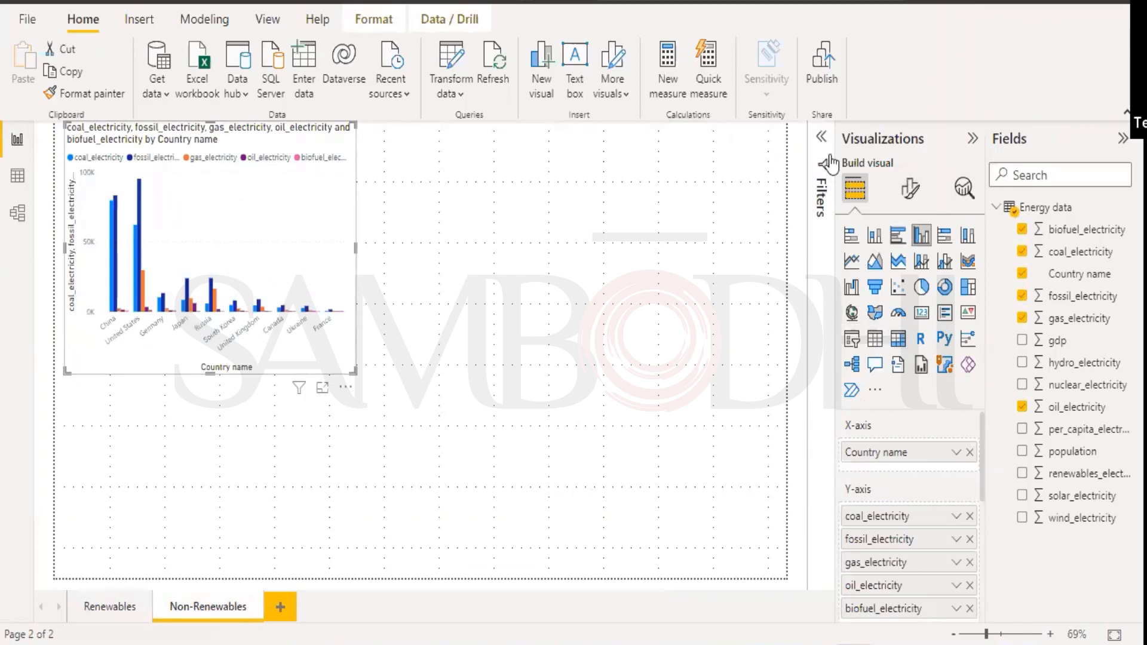
left_click(822, 136)
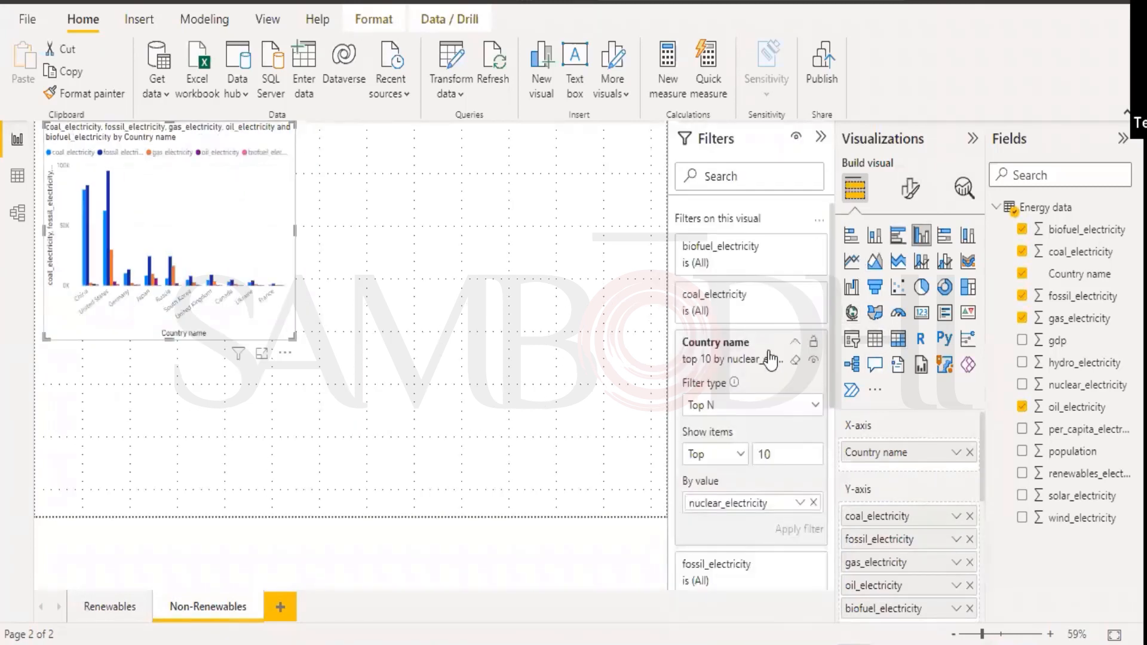
left_click(112, 605)
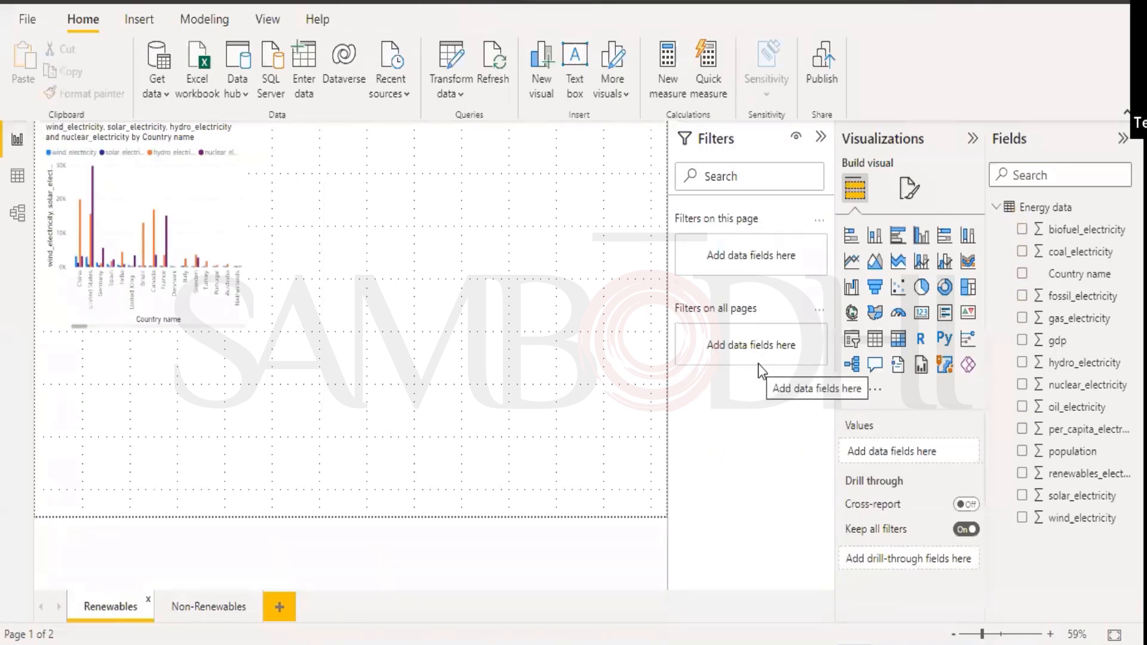
left_click(199, 606)
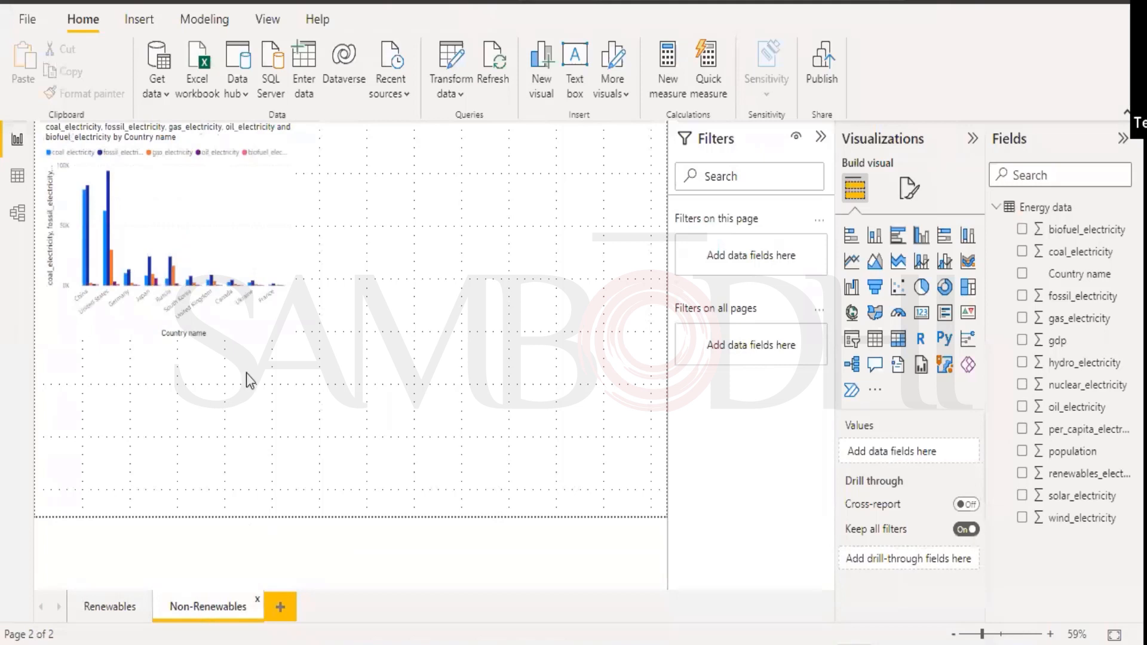
left_click(154, 212)
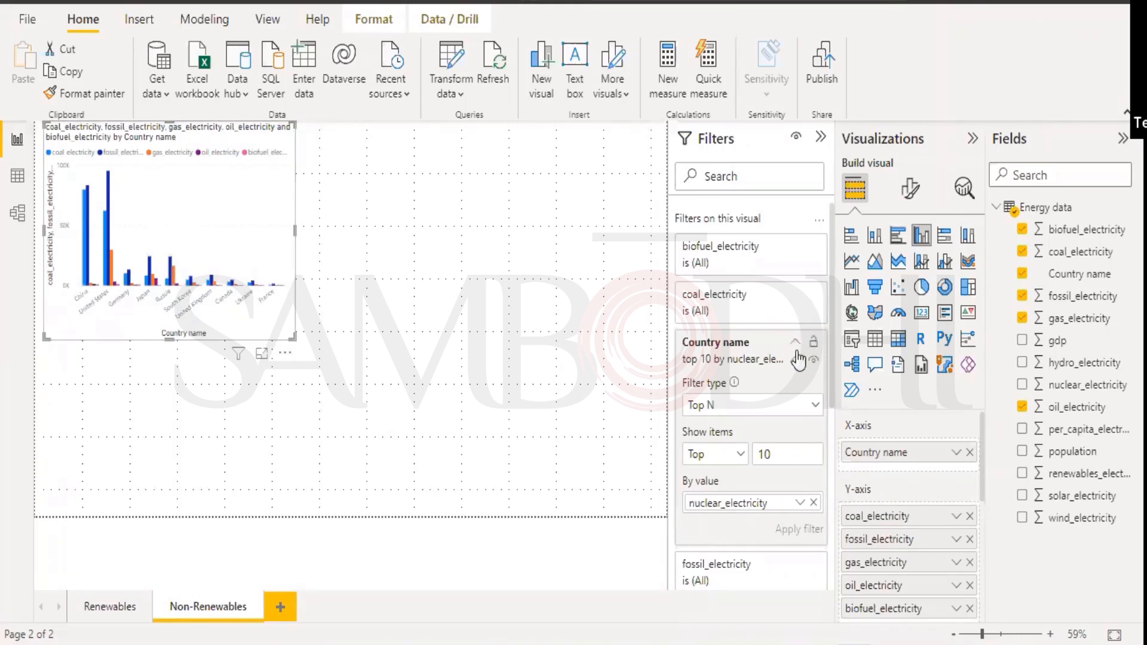
Remove nuclear_electricity from By value and lock the Country name filter card.
left_click(796, 348)
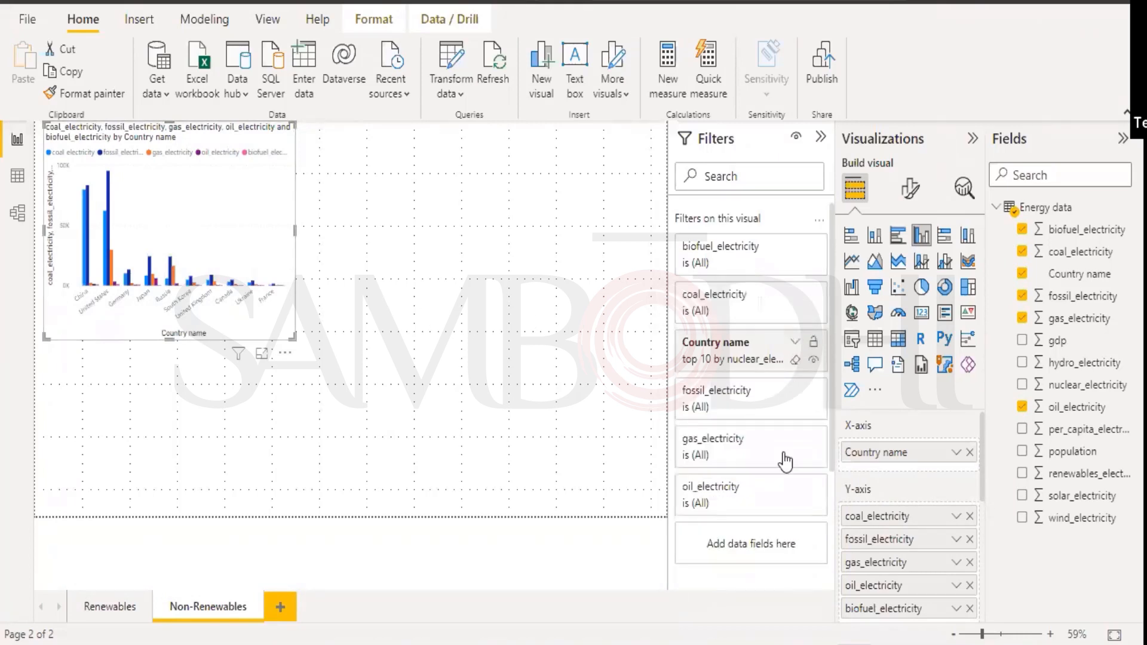
left_click(794, 350)
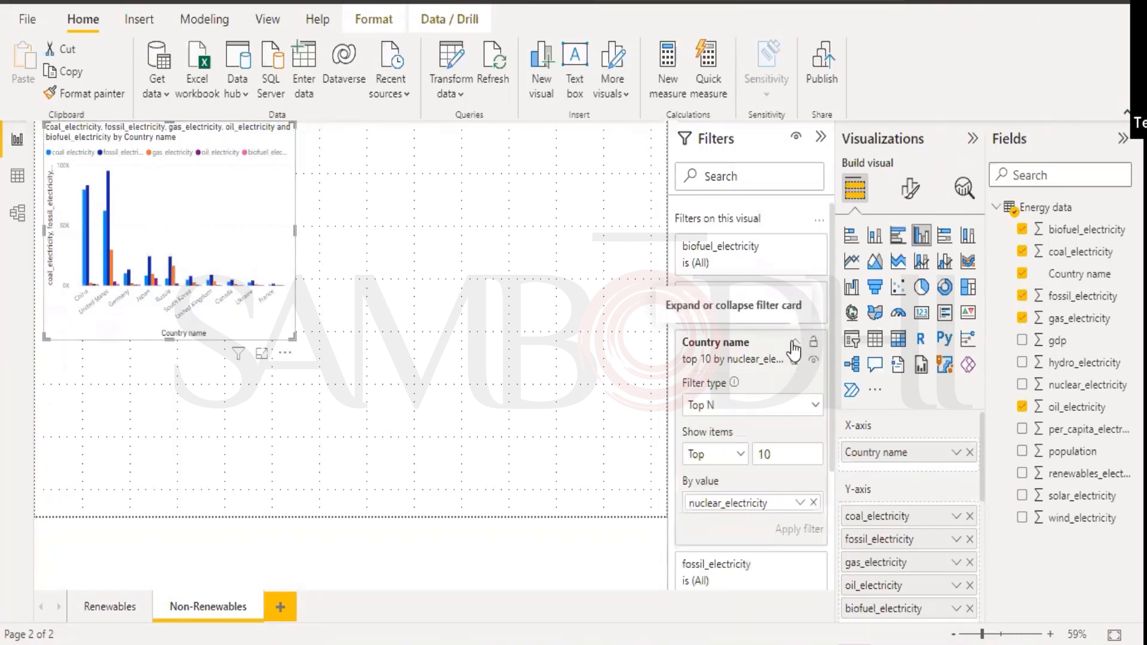
left_click(812, 504)
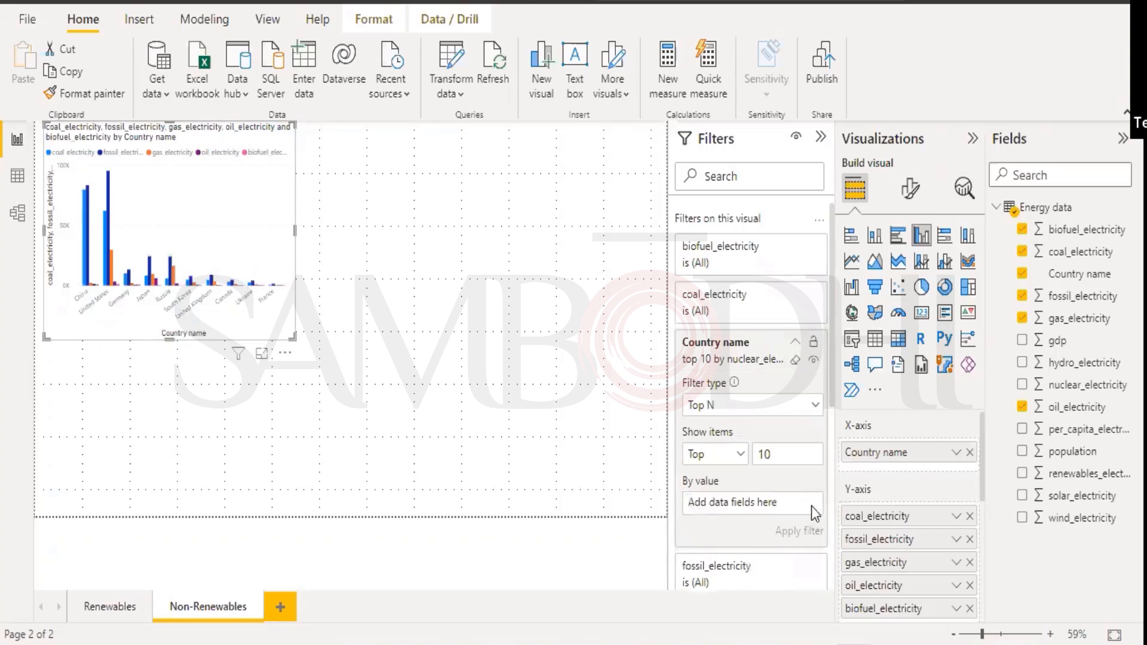
left_click(795, 346)
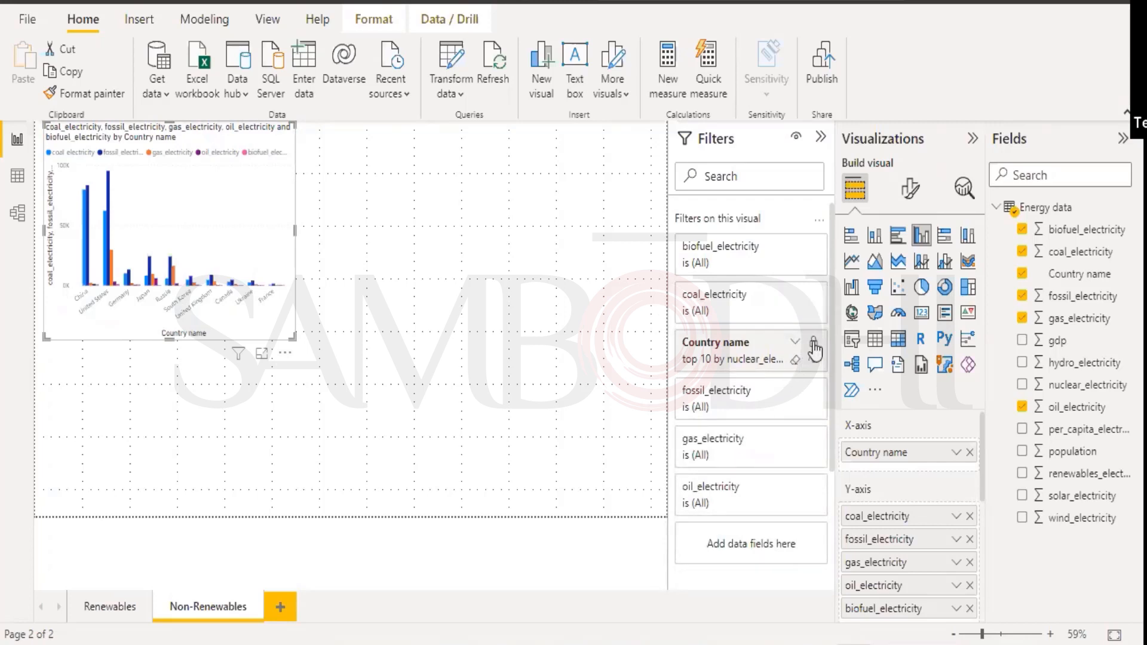
left_click(766, 350)
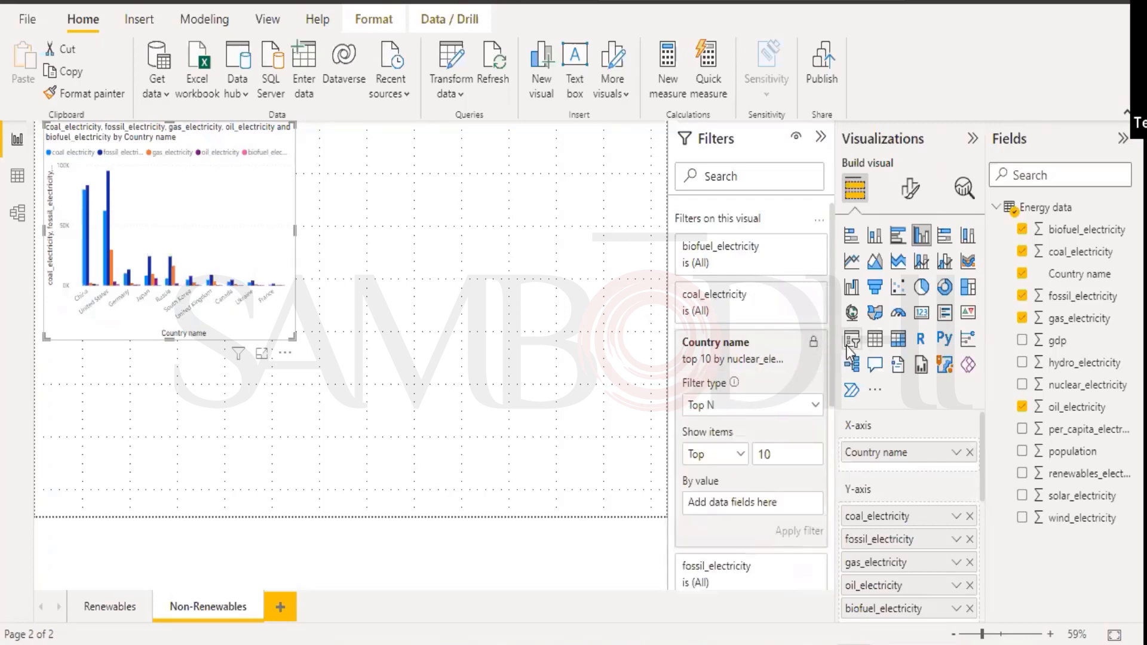
left_click(814, 346)
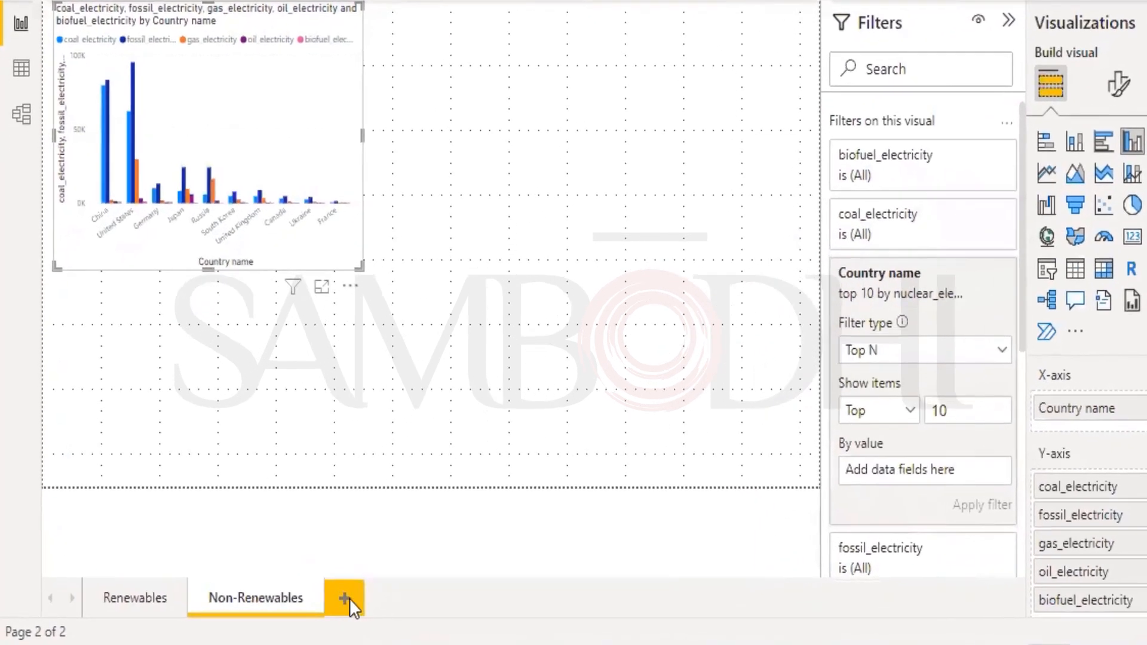
On a new Page 1, chart gdp and population by Country name in a column chart.
left_click(345, 598)
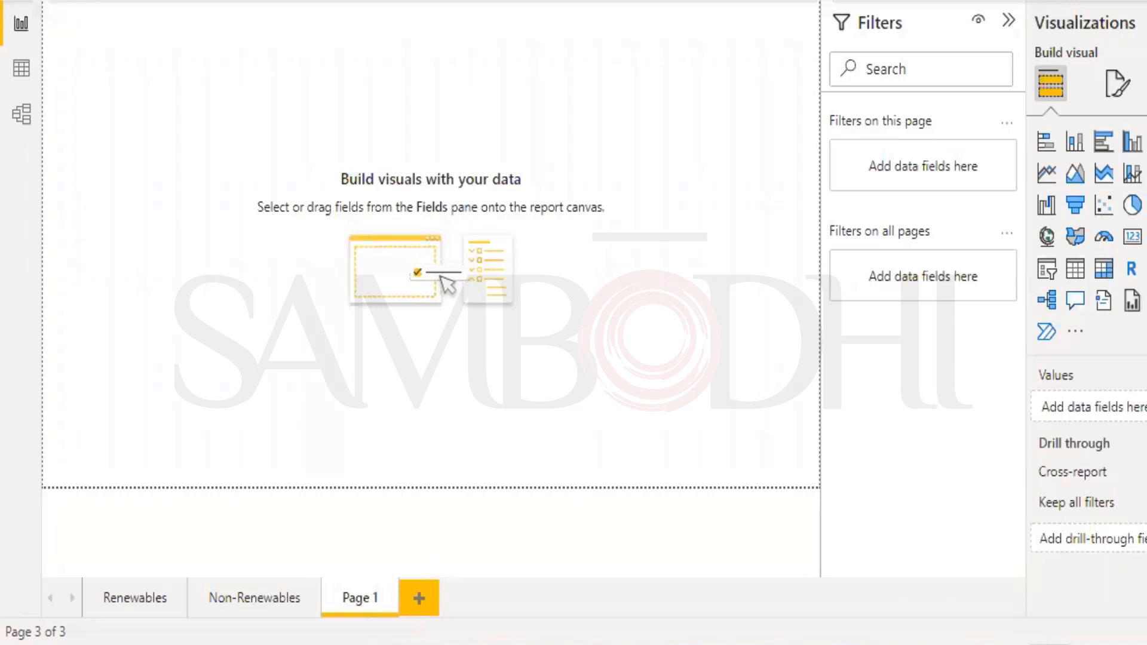
left_click(1022, 340)
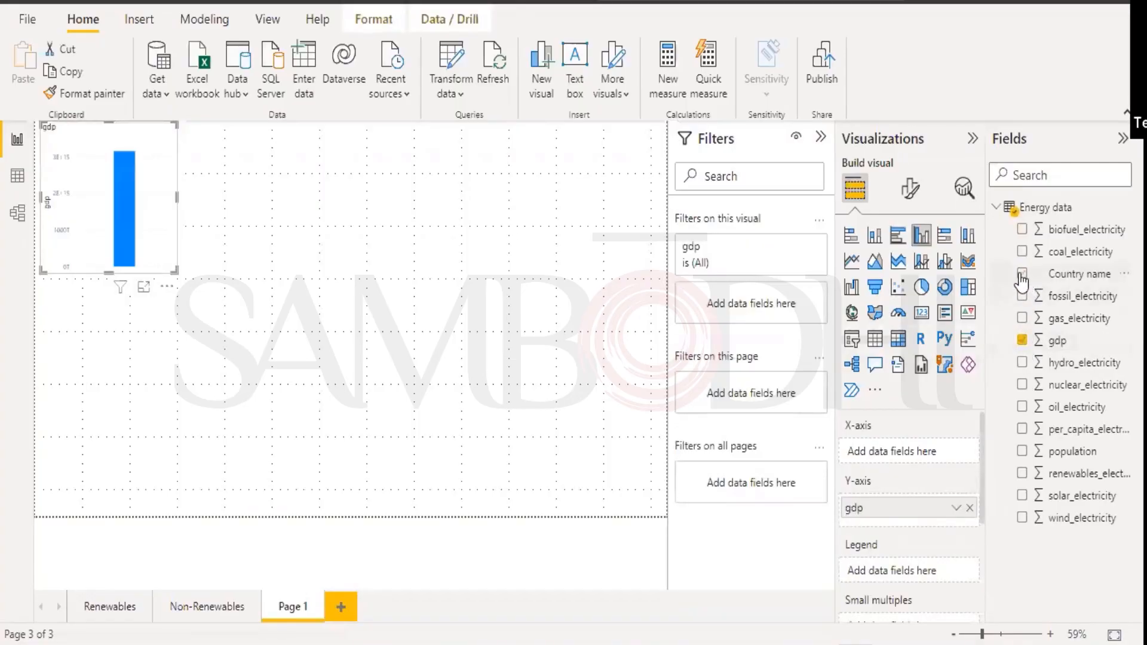
left_click(1022, 452)
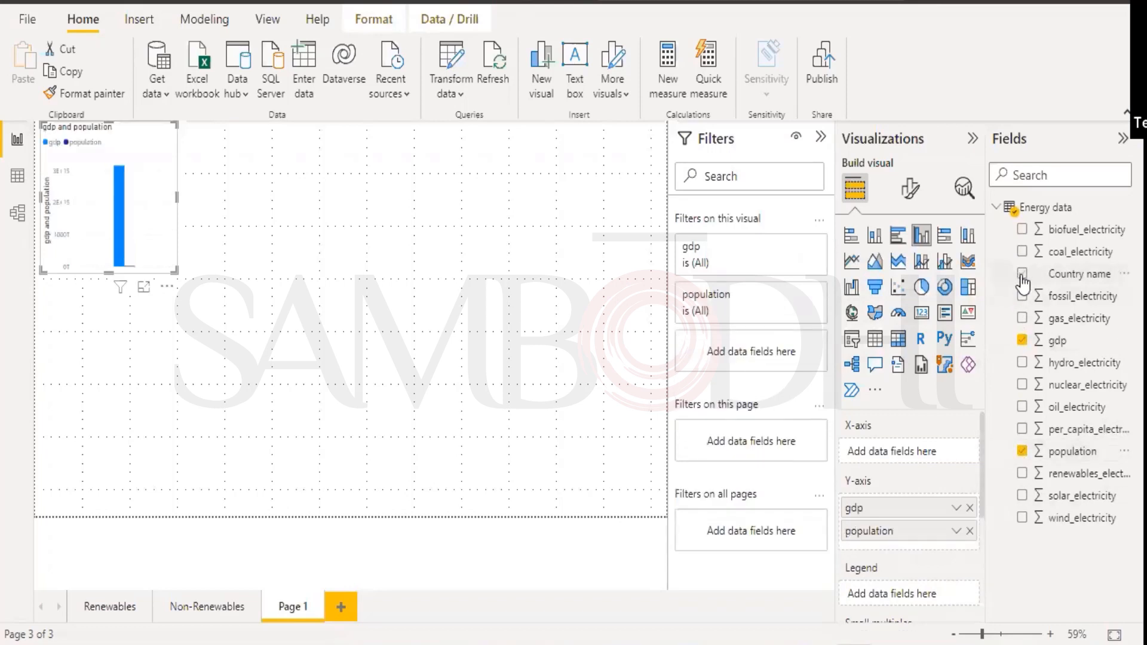
left_click(1021, 274)
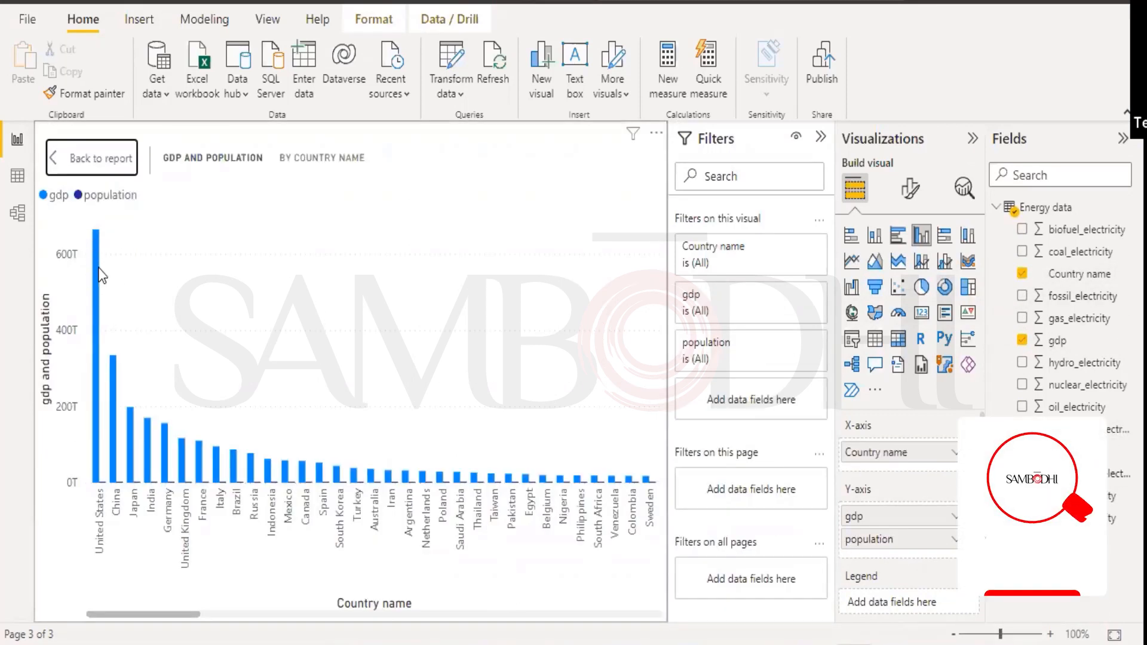
mouse_move(95, 256)
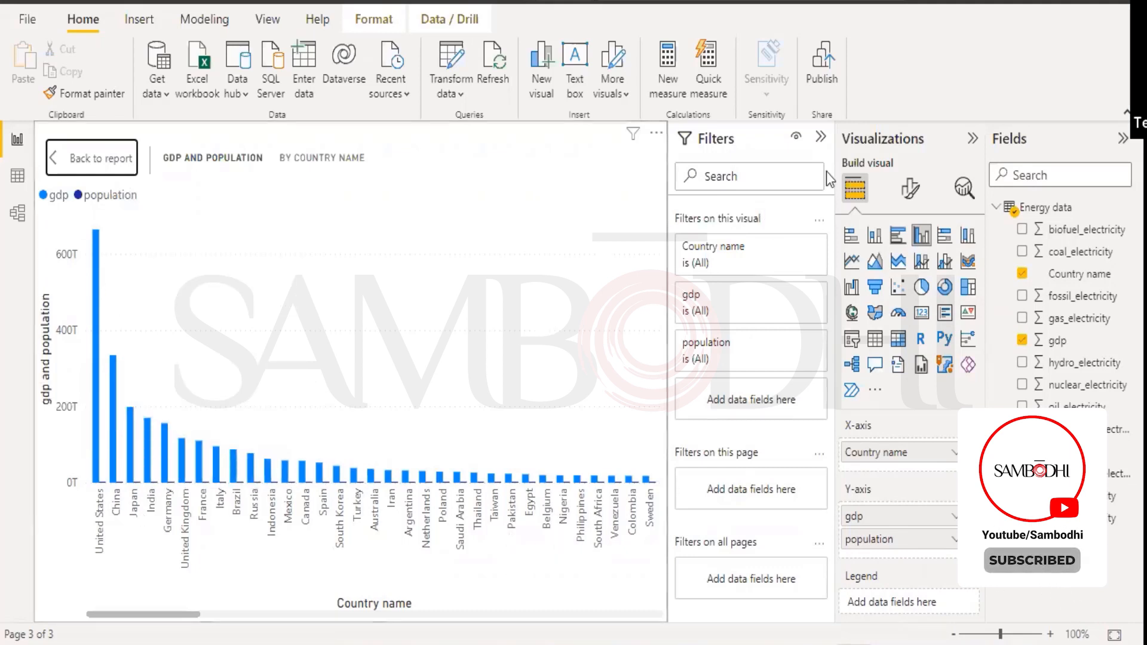
Collapse the Visualizations, Fields and Filters panes to widen the gdp and population chart.
left_click(973, 139)
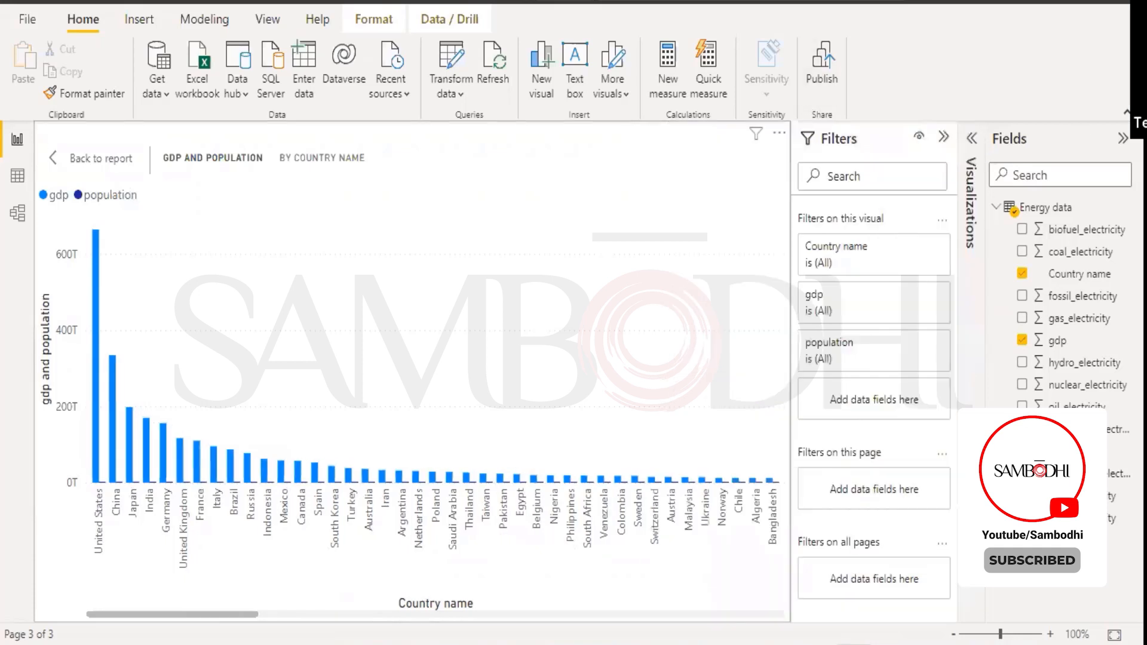
left_click(1122, 138)
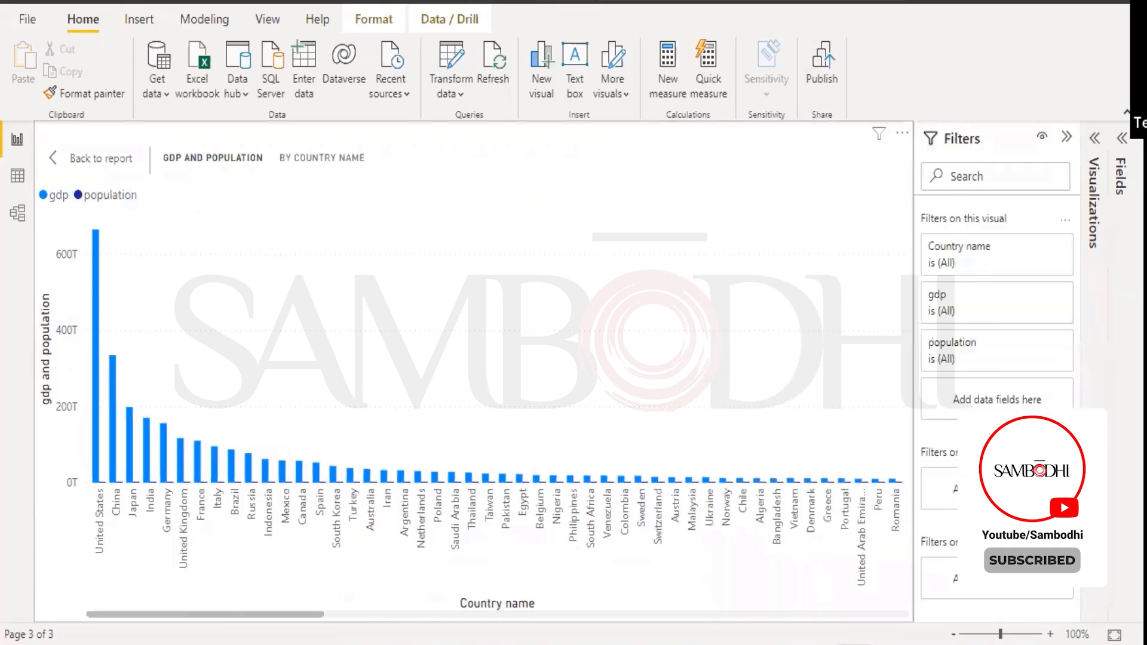
left_click(1064, 140)
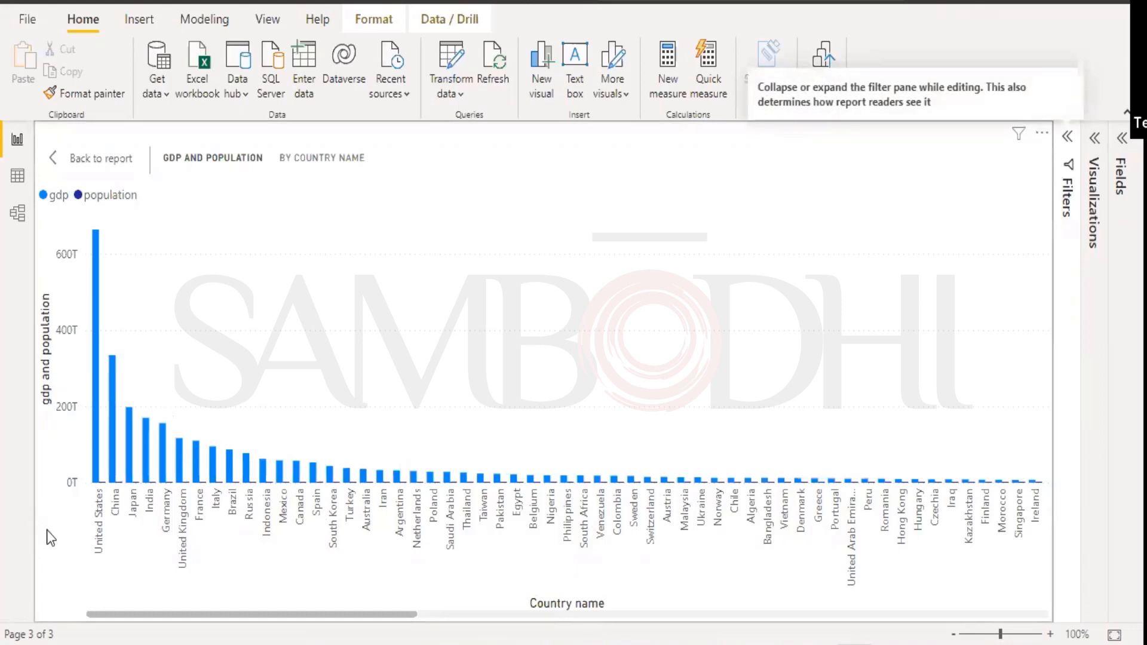
mouse_move(96, 310)
Restore the three panes, return to the report, and delete Page 1.
left_click(1069, 141)
left_click(1093, 143)
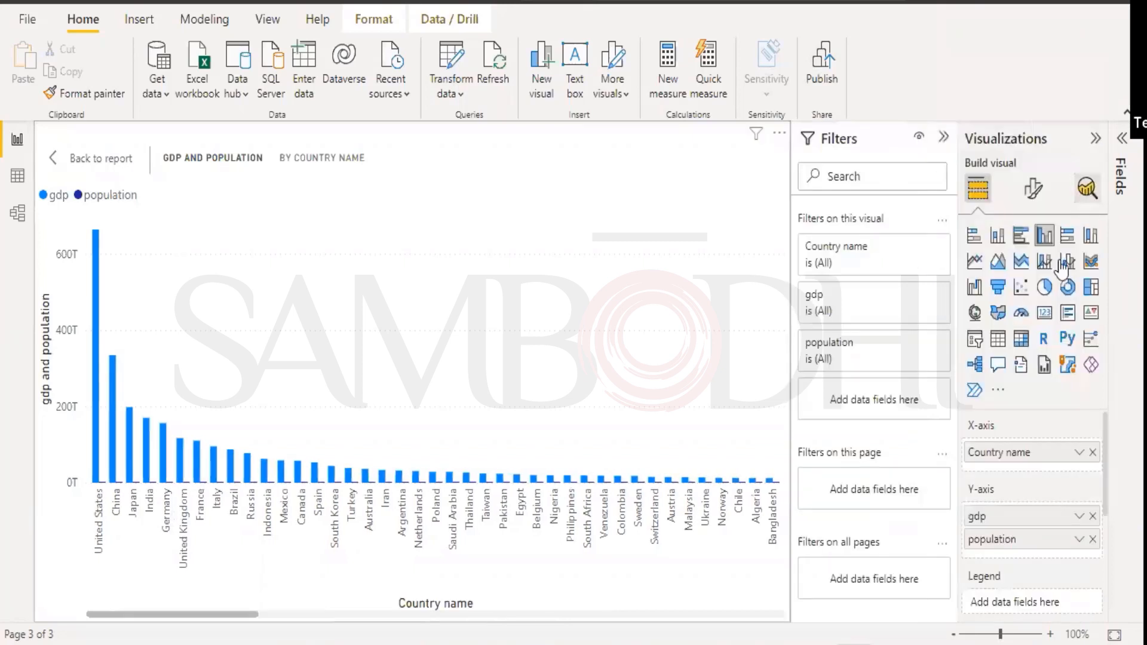
left_click(1121, 176)
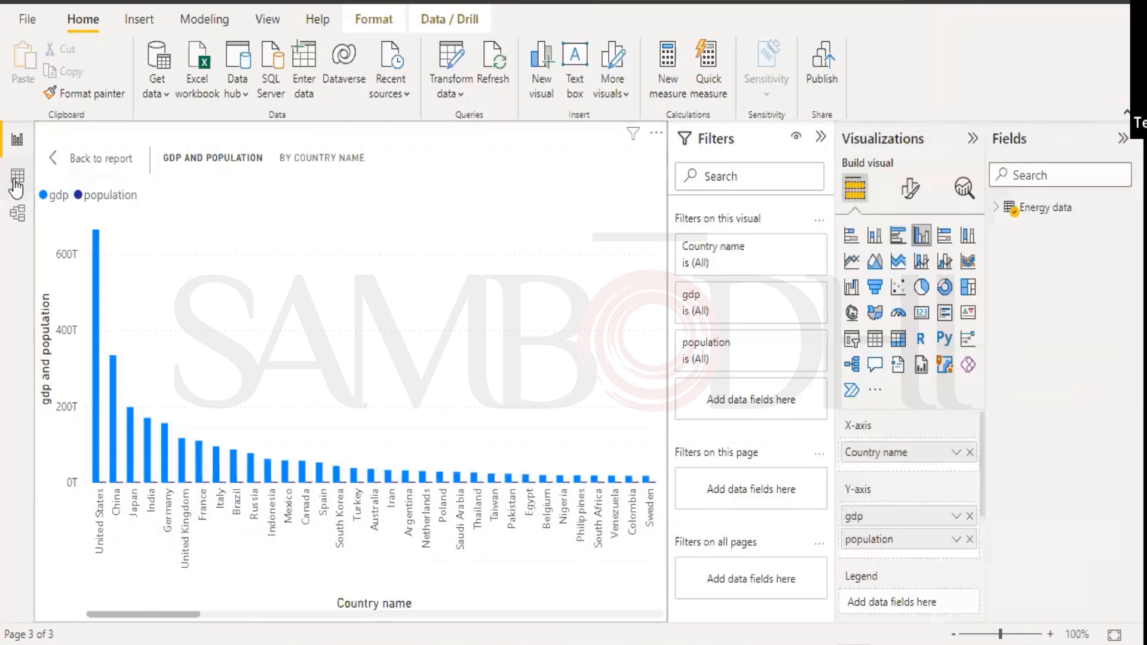
left_click(69, 159)
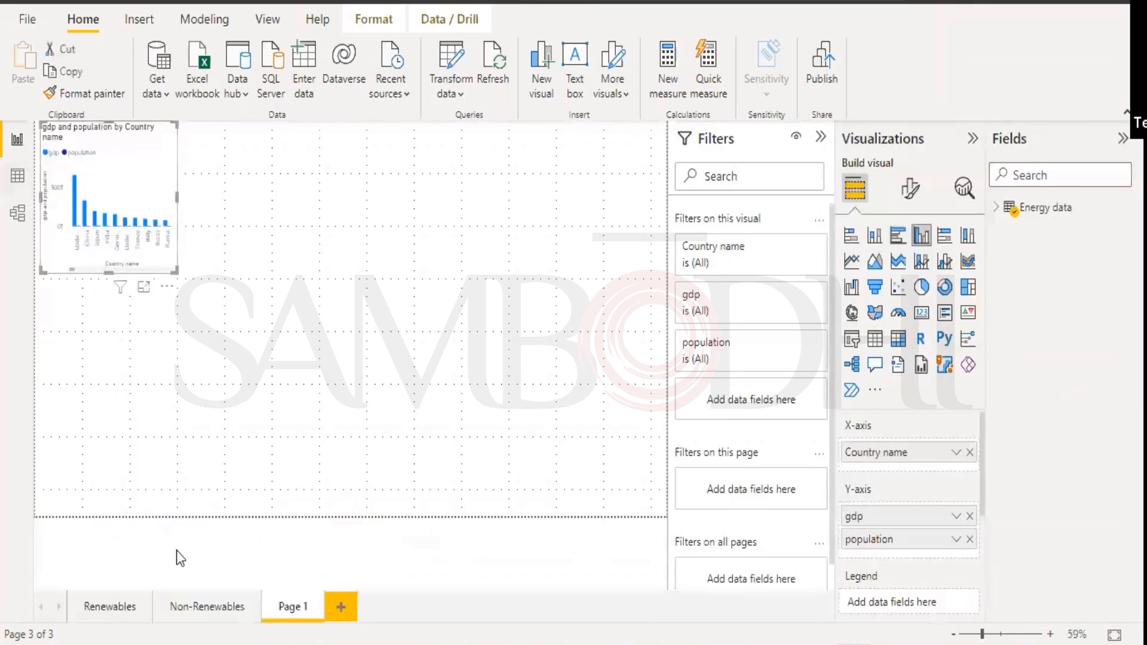
left_click(317, 605)
left_click(650, 357)
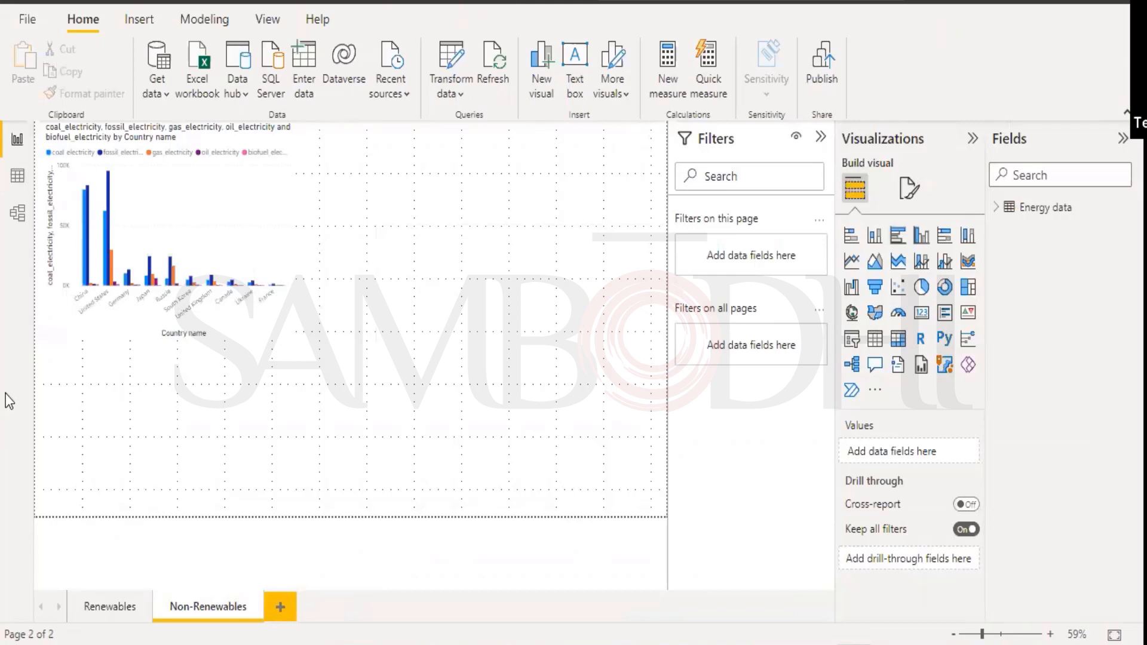
Save the energy report from the File menu and dismiss the search panel.
left_click(19, 20)
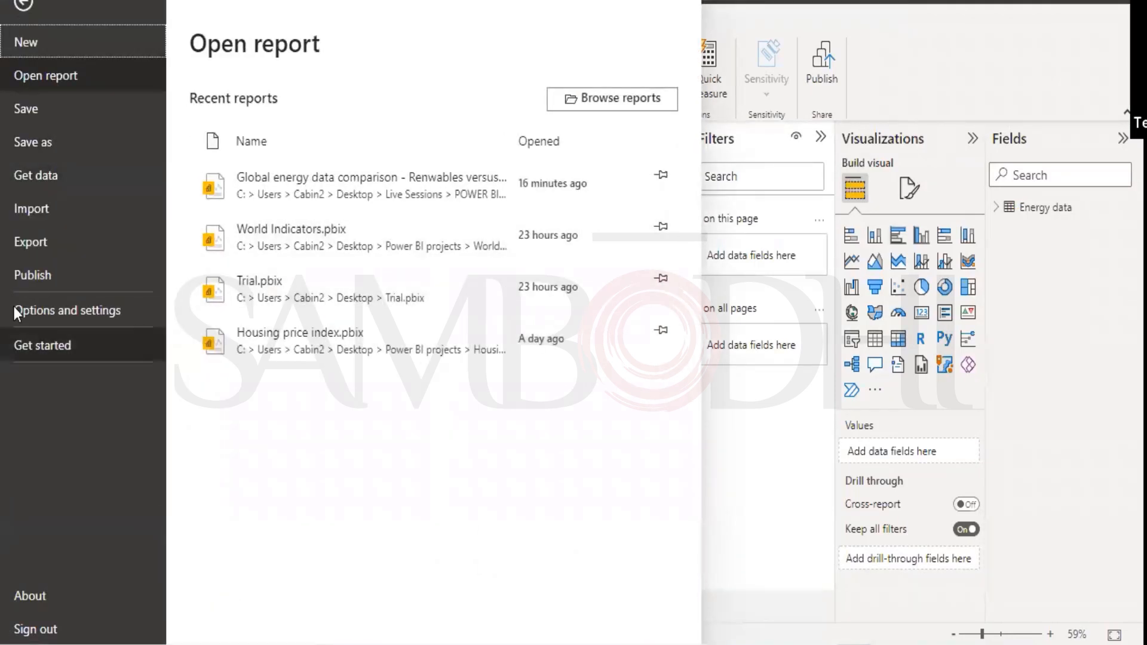
left_click(49, 116)
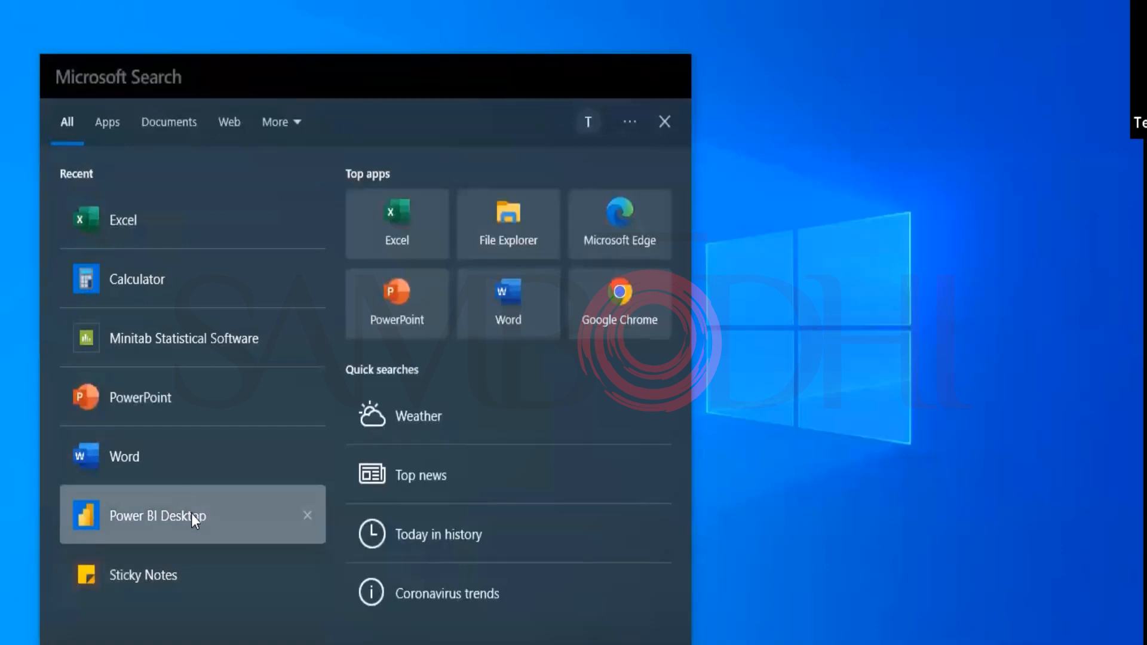
left_click(191, 514)
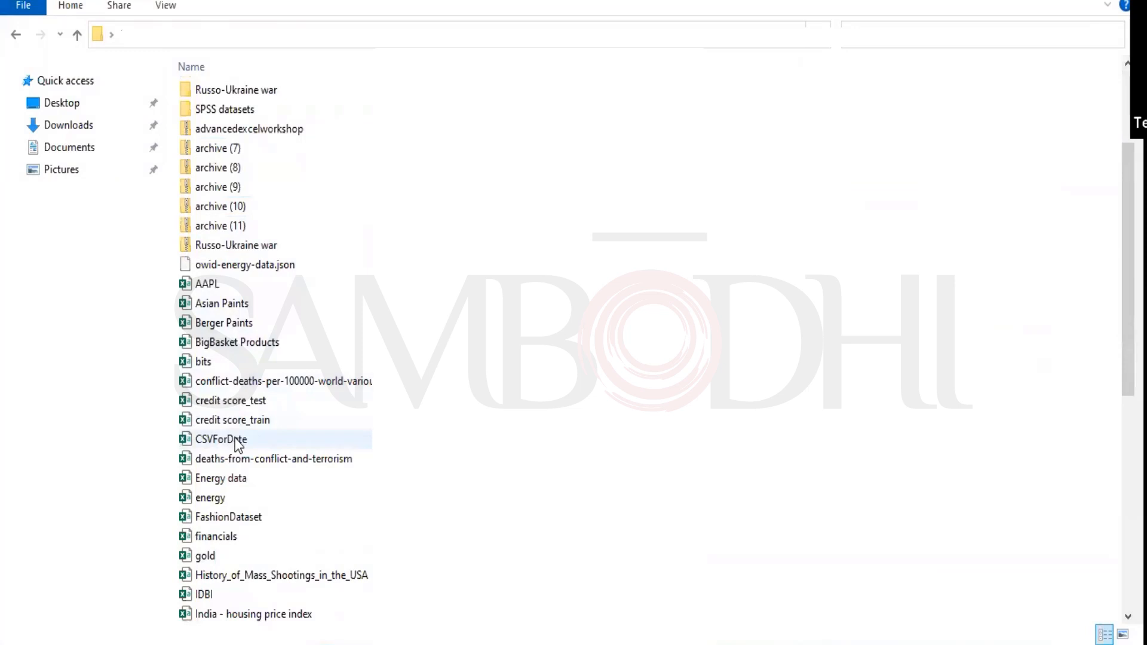
Browse the coin data folder's files, go back up, and return to Power BI Desktop.
scroll(239, 445, "up", 3)
double_click(268, 136)
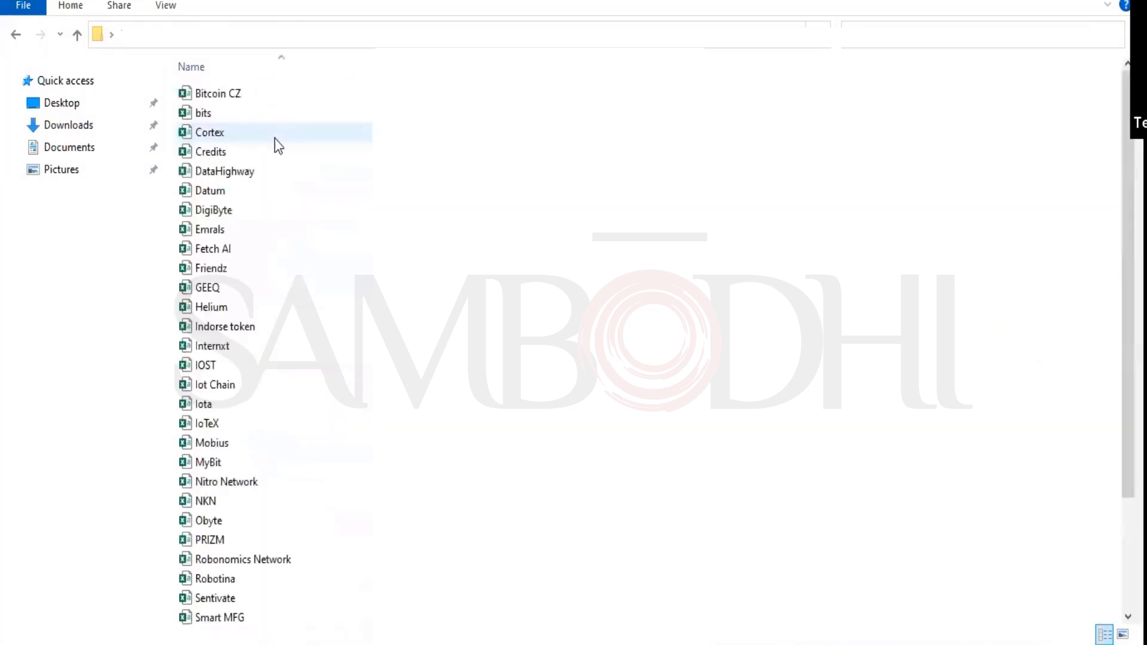
scroll(898, 230, "down", 3)
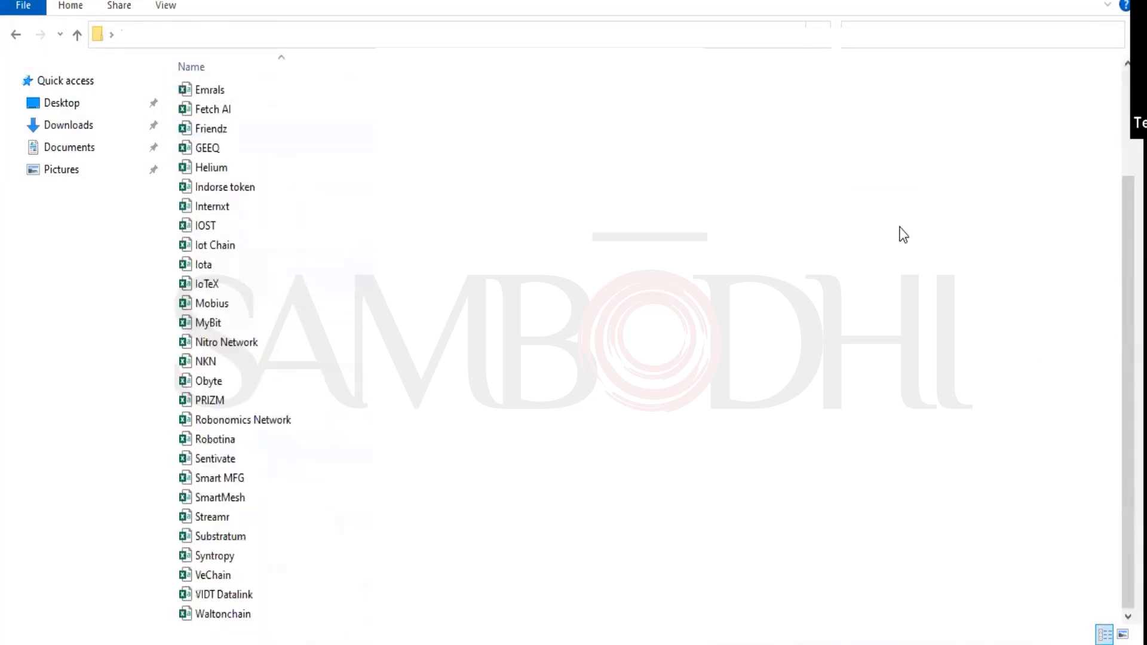
key("alt+Left")
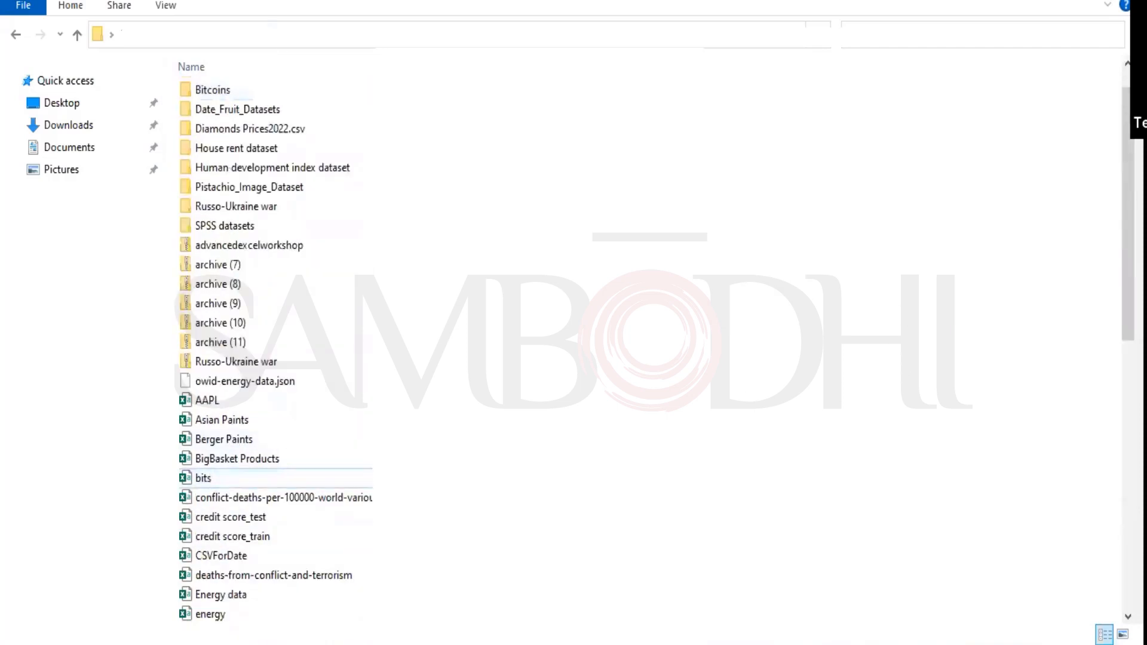
key("alt+Tab")
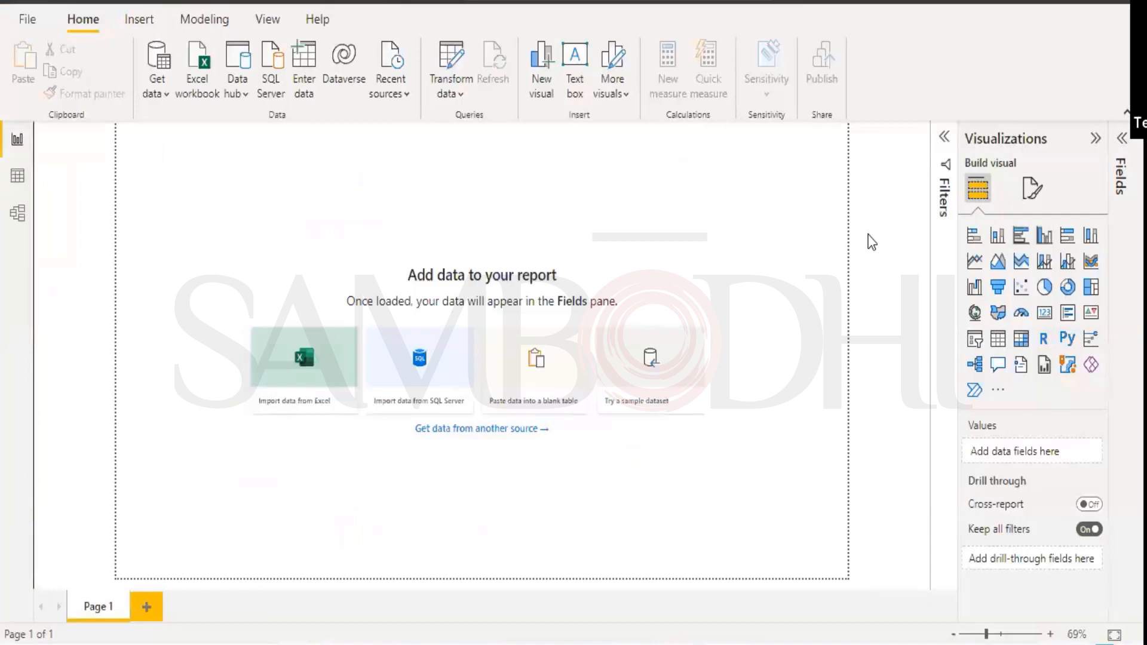
Open bits.csv from Desktop > Minitab Dataset through Get data > Text/CSV.
left_click(28, 20)
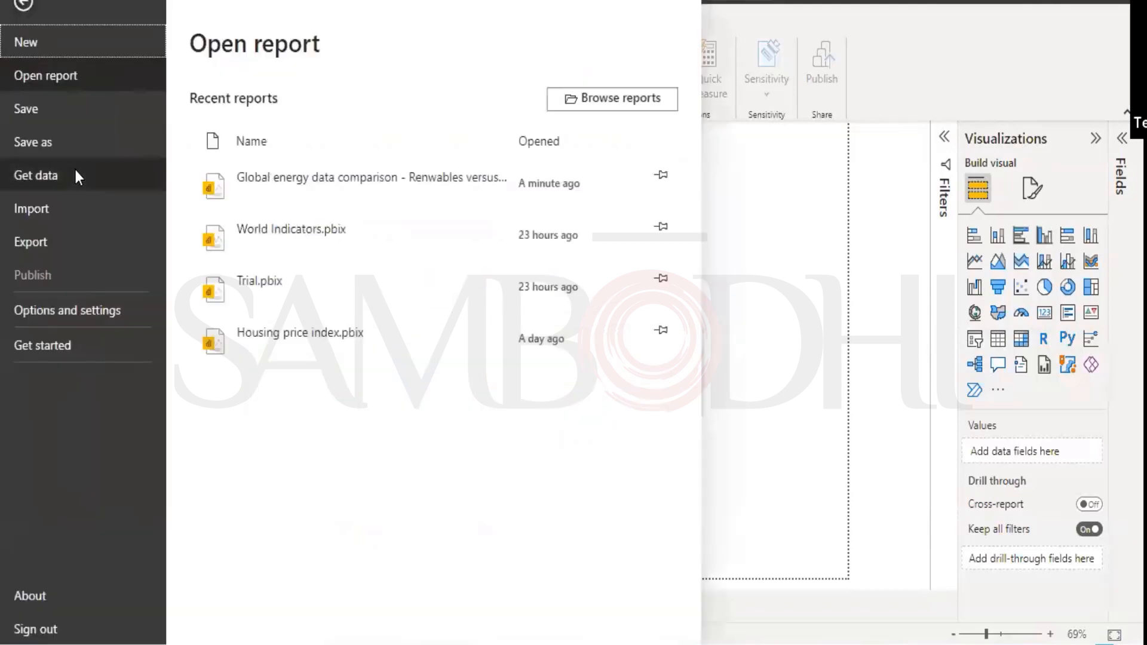
left_click(34, 209)
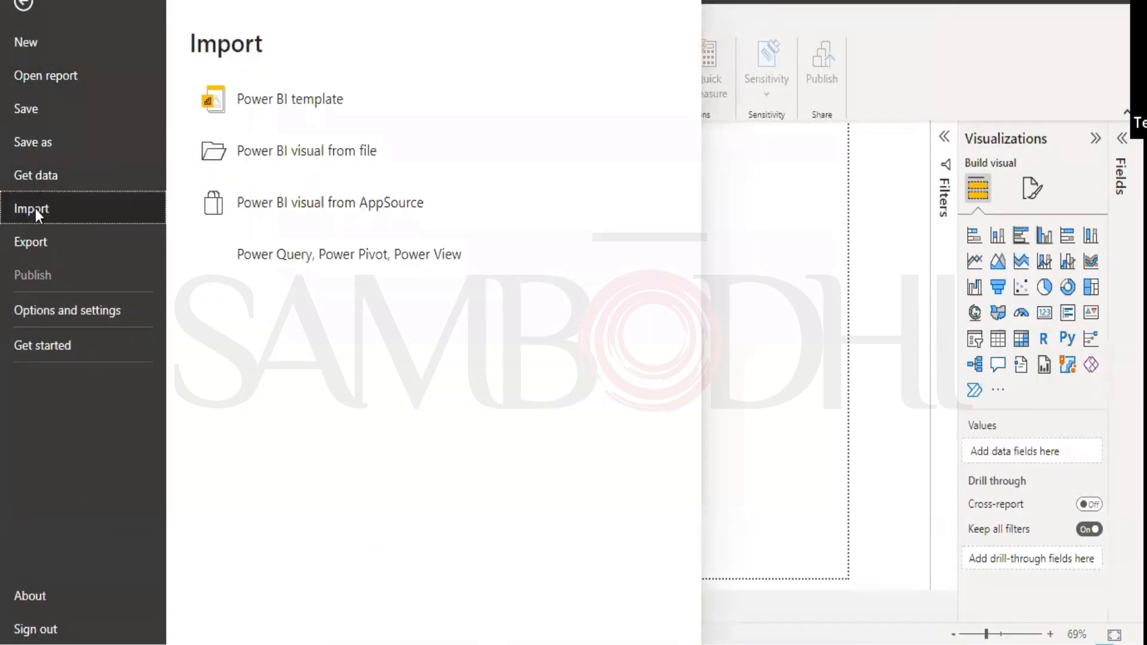
left_click(42, 175)
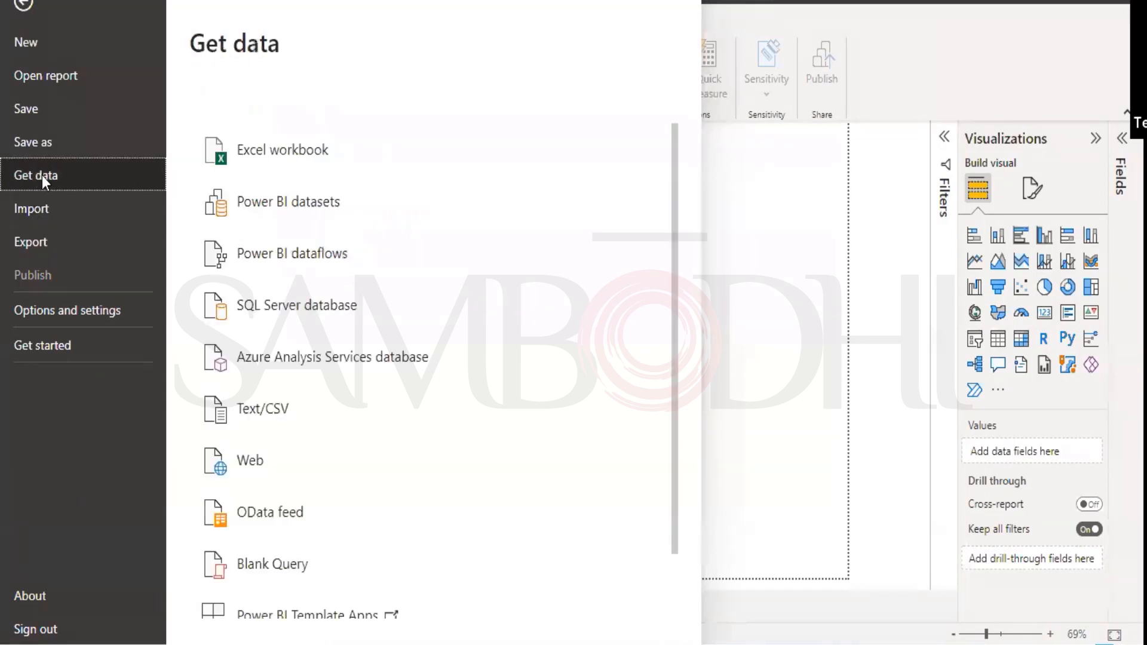
left_click(350, 408)
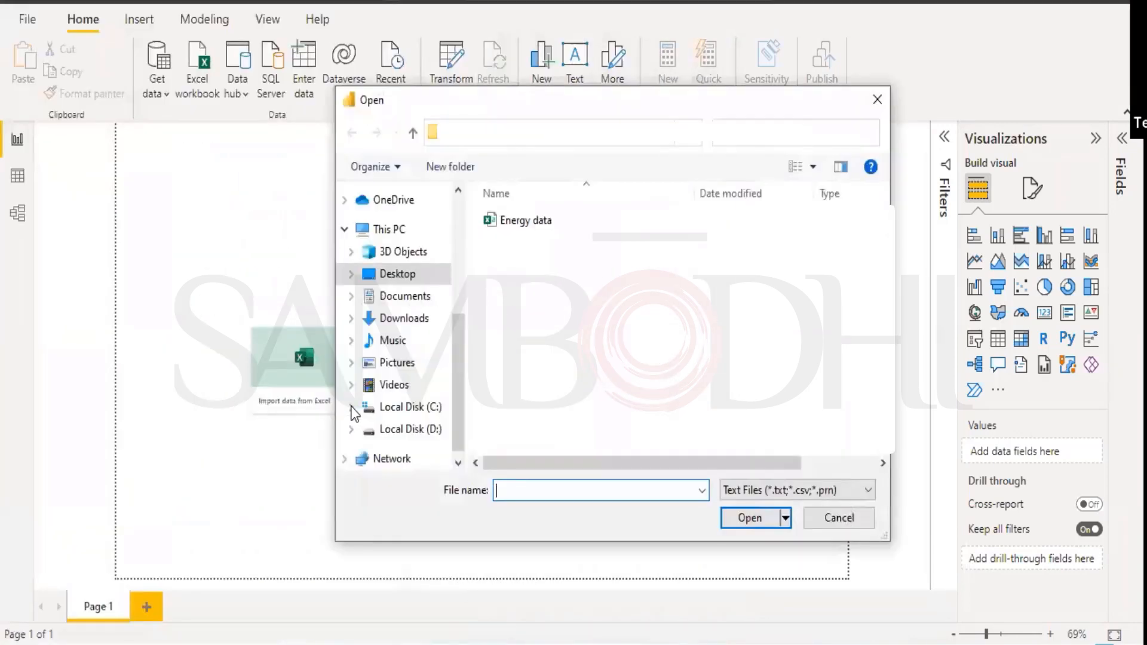
left_click(399, 274)
double_click(513, 298)
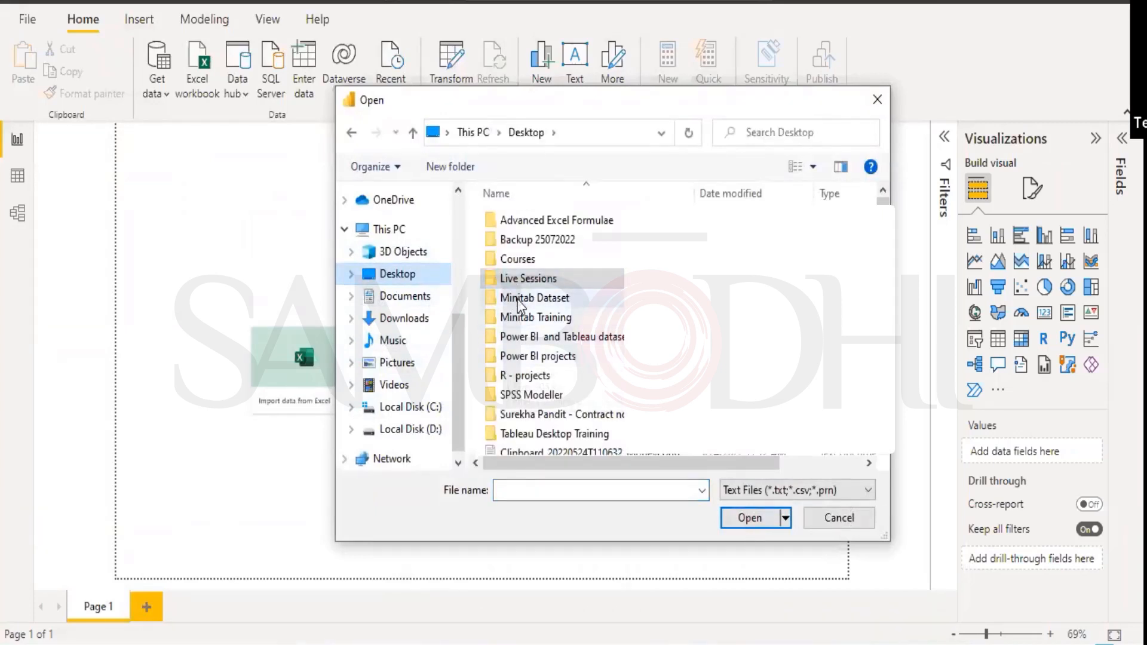
scroll(517, 307, "down", 2)
scroll(518, 306, "down", 3)
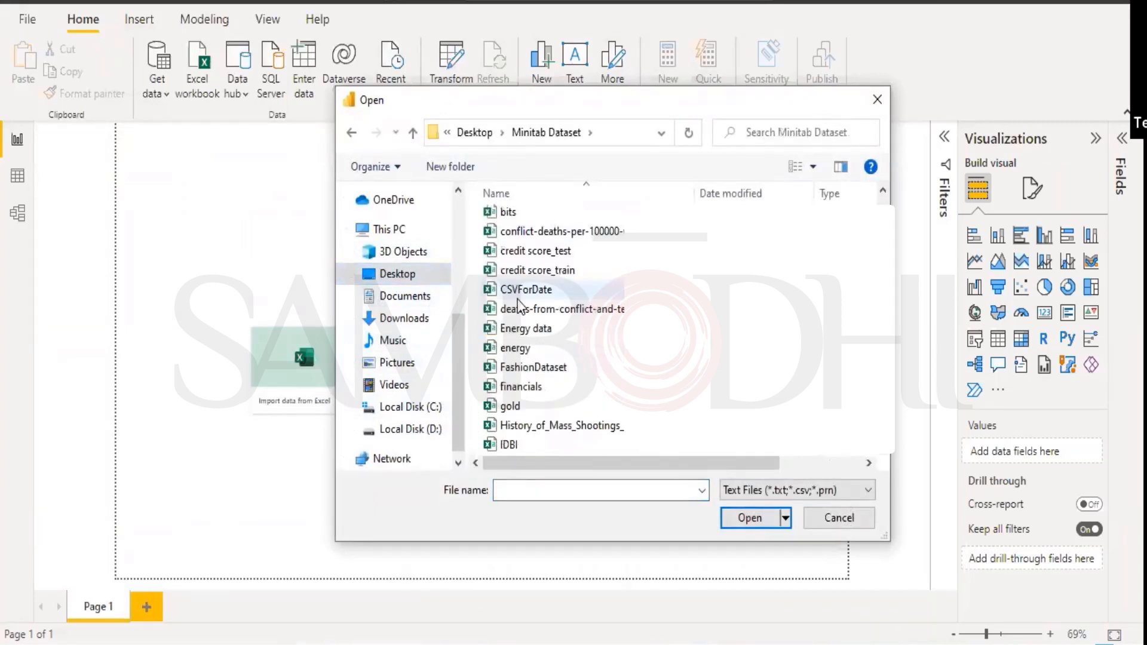
scroll(512, 346, "up", 1)
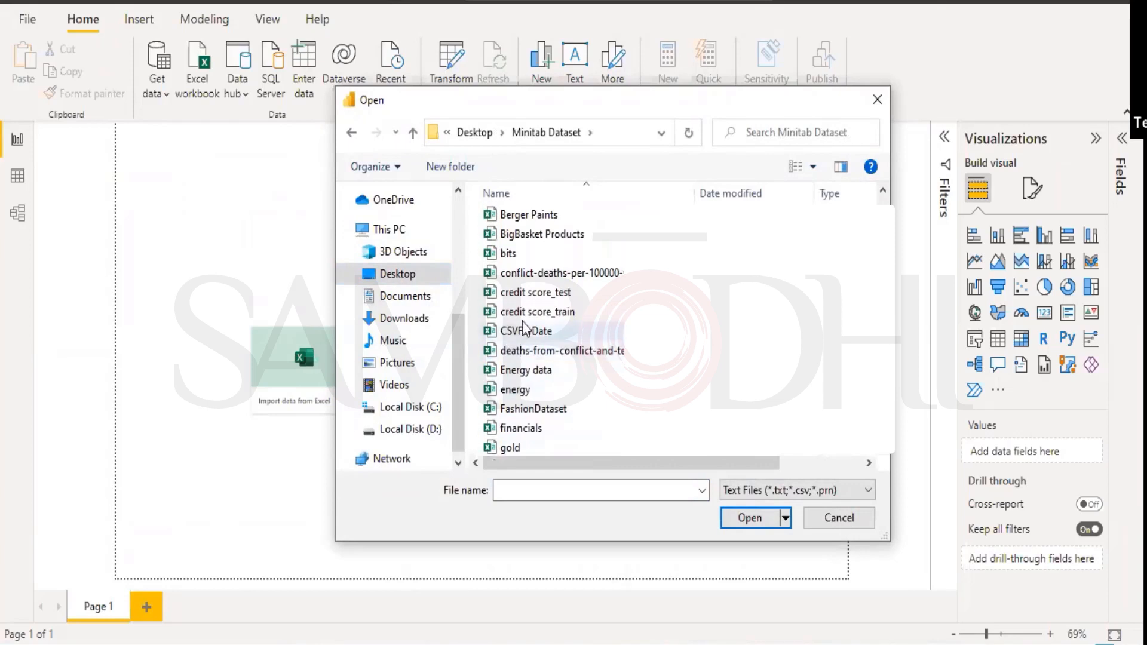
left_click(507, 253)
left_click(752, 519)
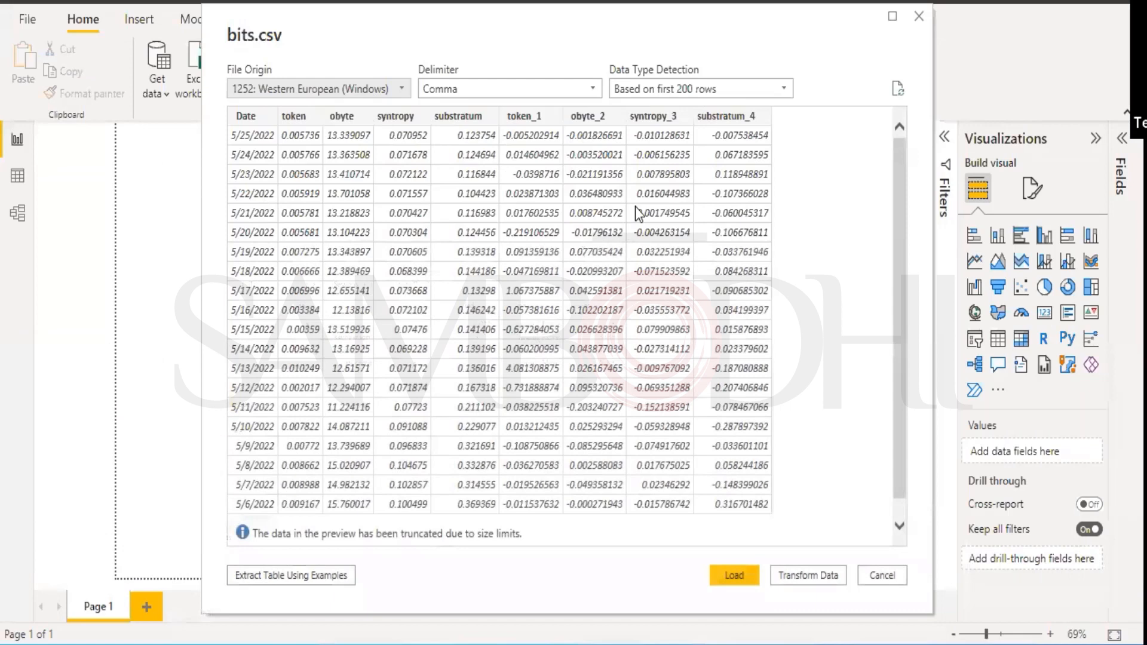
Set Data Type Detection to Based on entire dataset in the bits.csv preview.
left_click(735, 87)
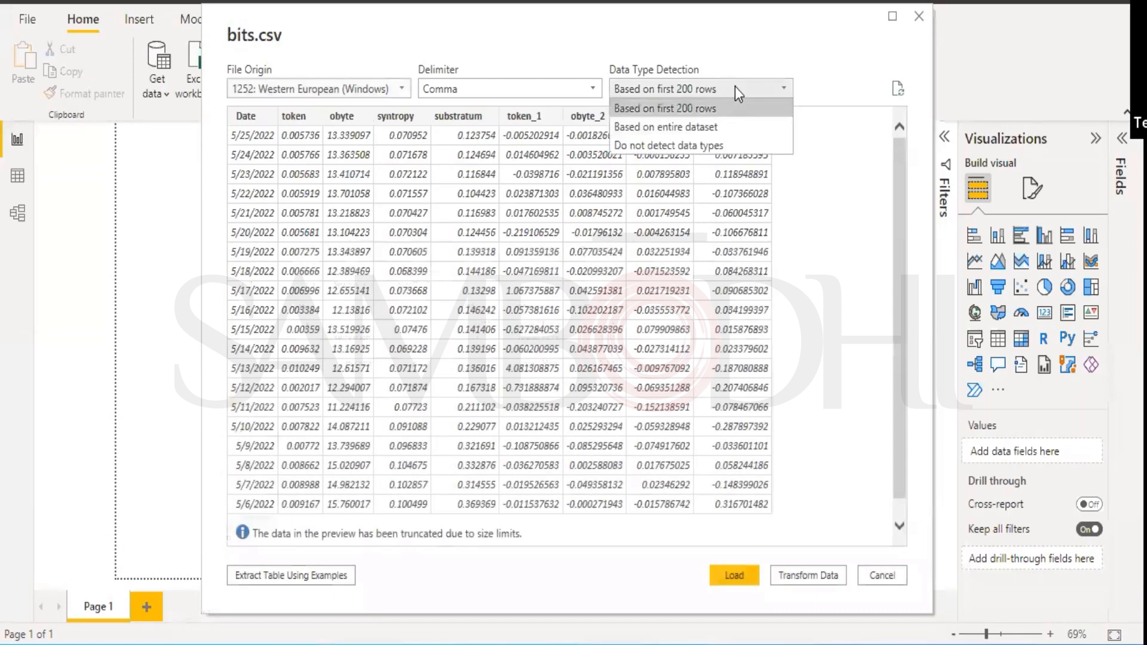
left_click(680, 126)
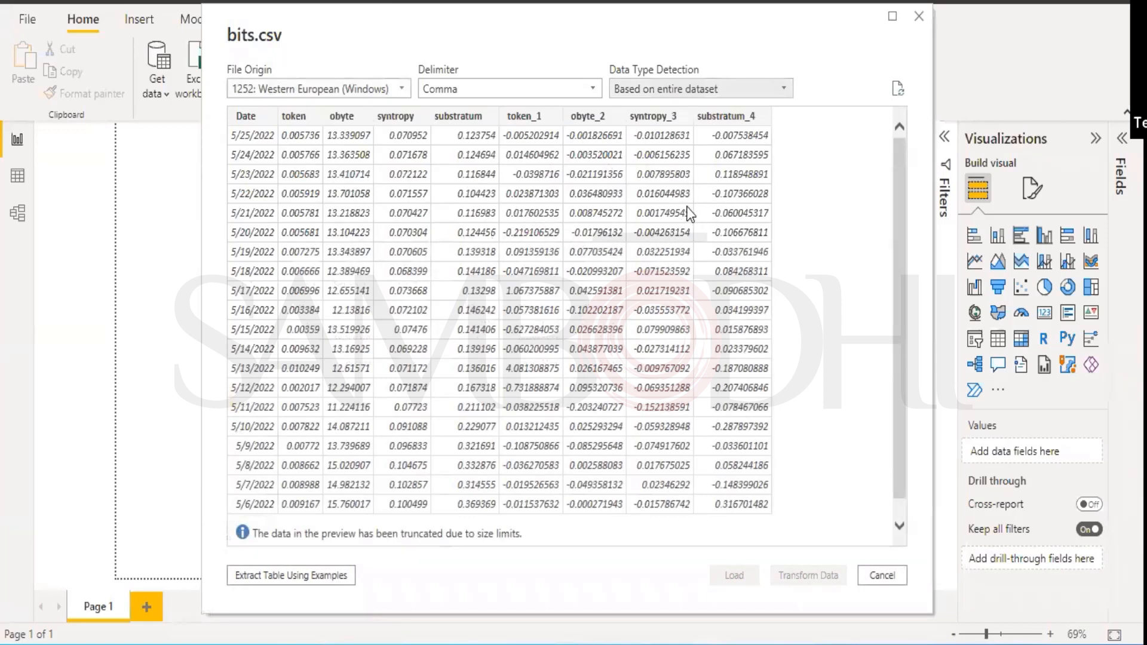
scroll(690, 213, "down", 1)
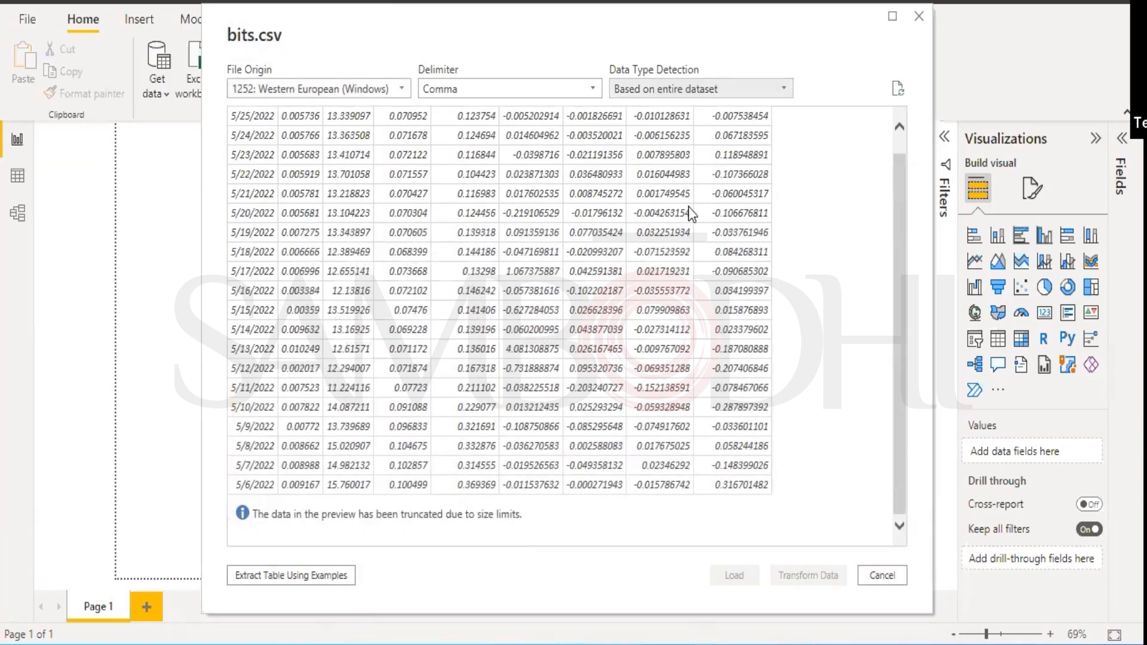
scroll(688, 207, "up", 1)
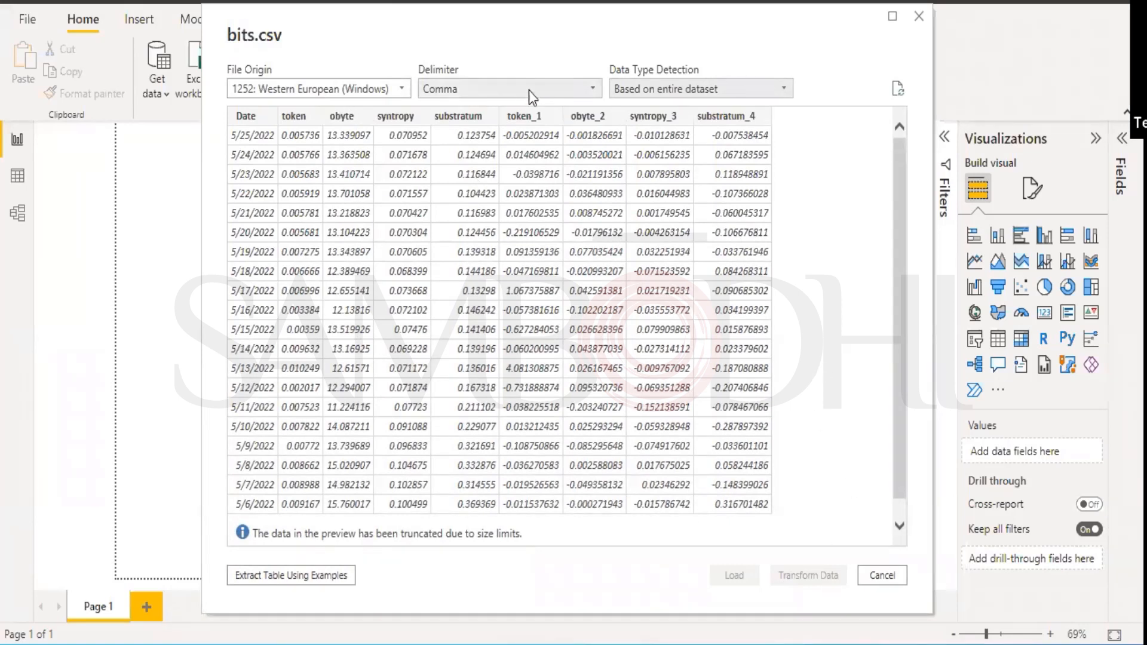
Keep the Comma delimiter and Western European encoding, then cancel the import.
left_click(599, 88)
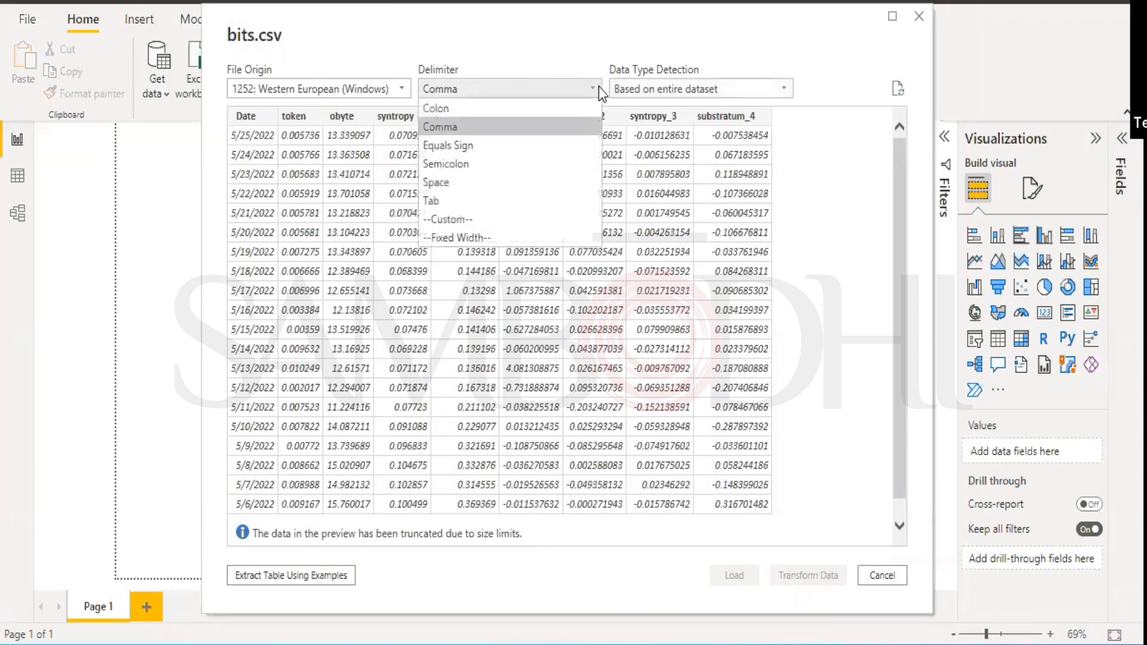
left_click(599, 87)
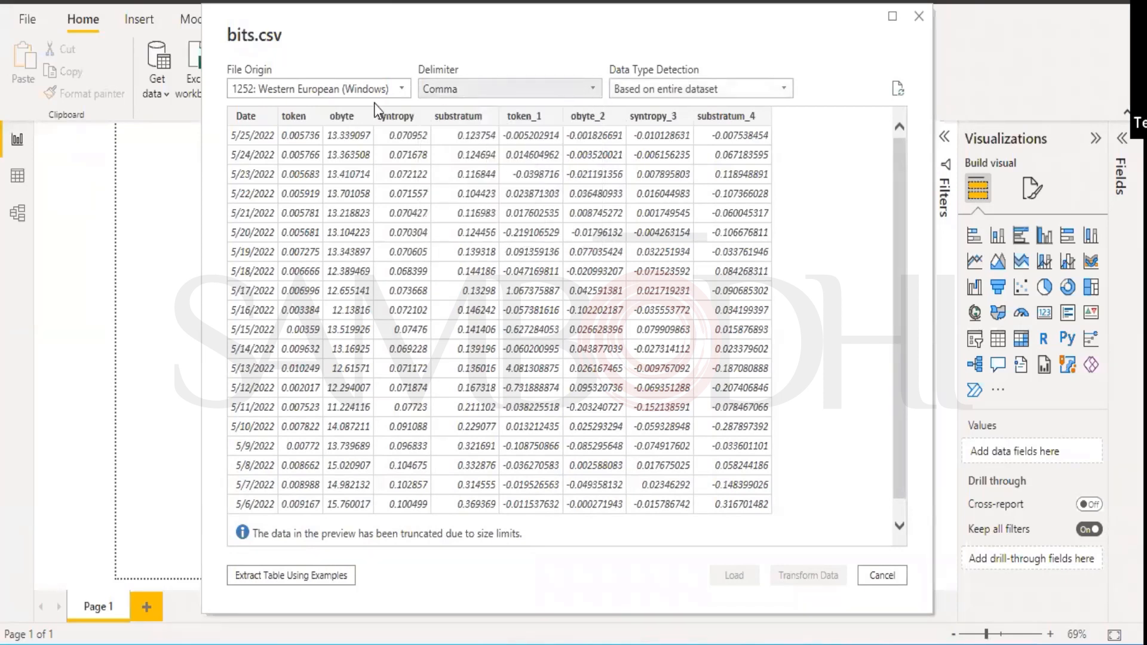
left_click(346, 90)
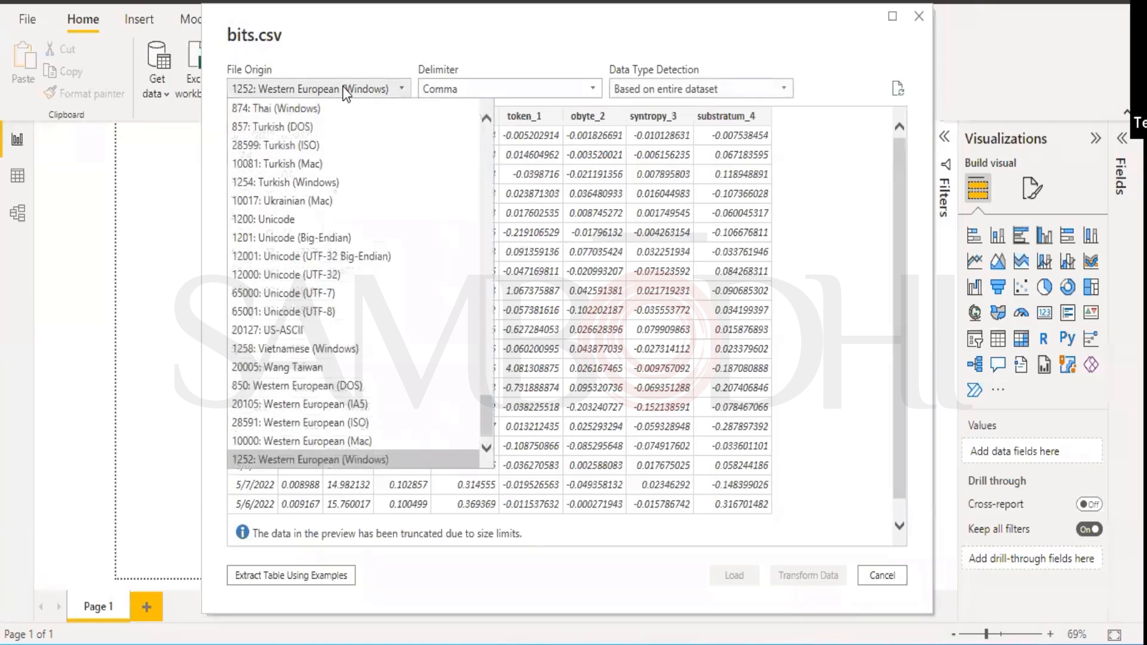
left_click(345, 89)
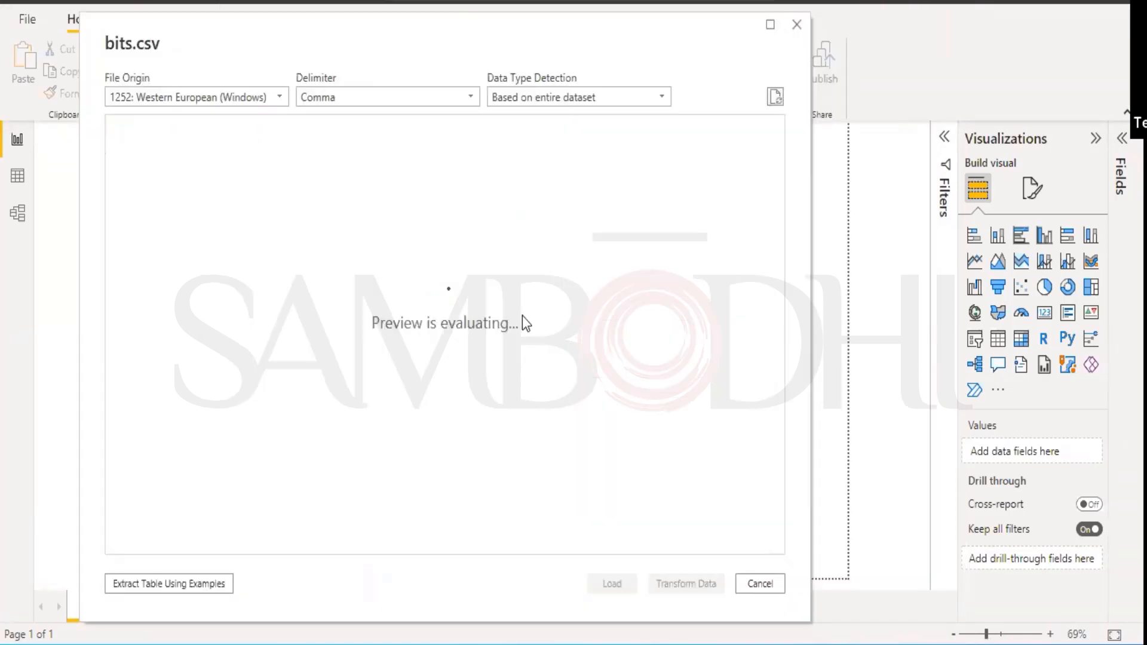
left_click(759, 583)
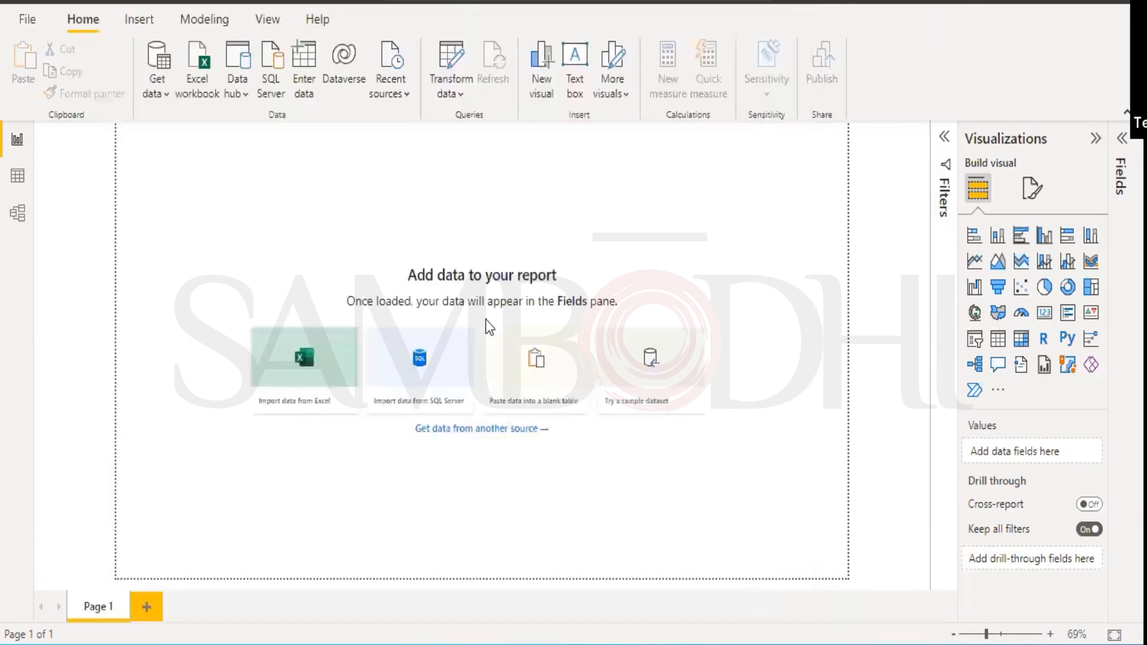
Load bits.csv from the Minitab Dataset folder via Get data > Text/CSV.
left_click(151, 89)
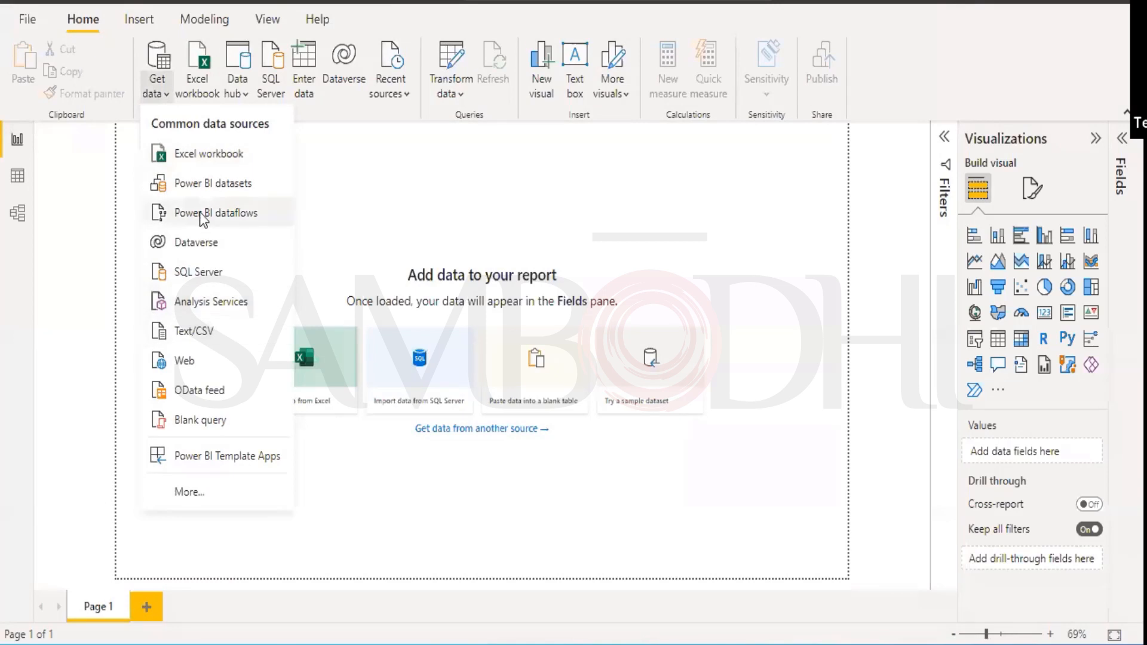
left_click(201, 331)
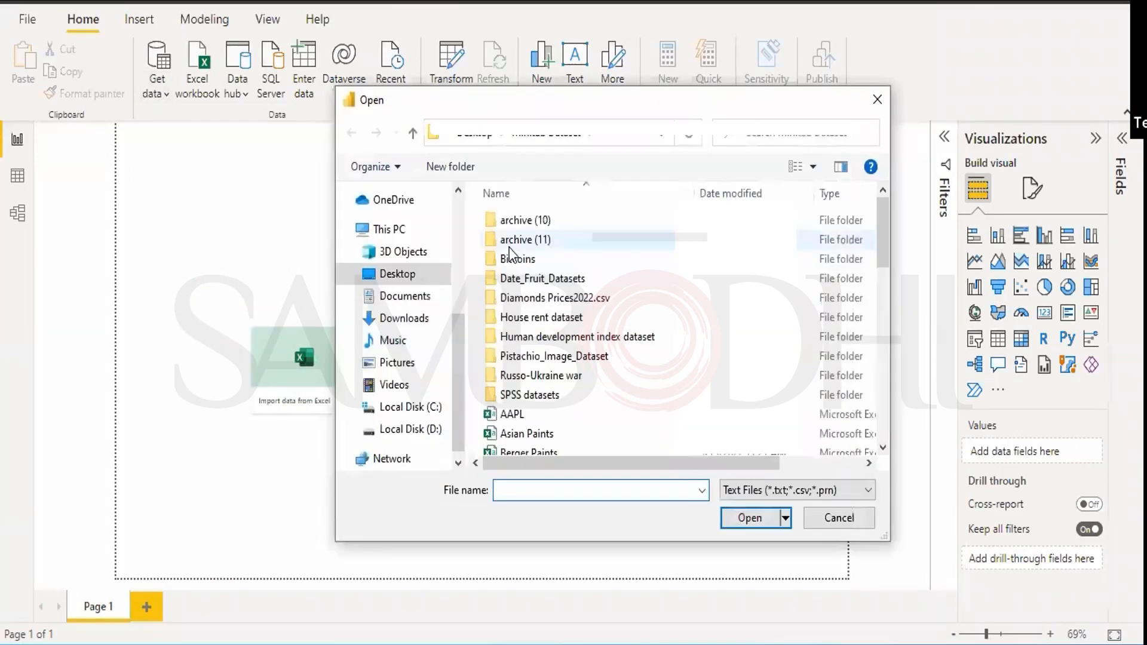
left_click(397, 274)
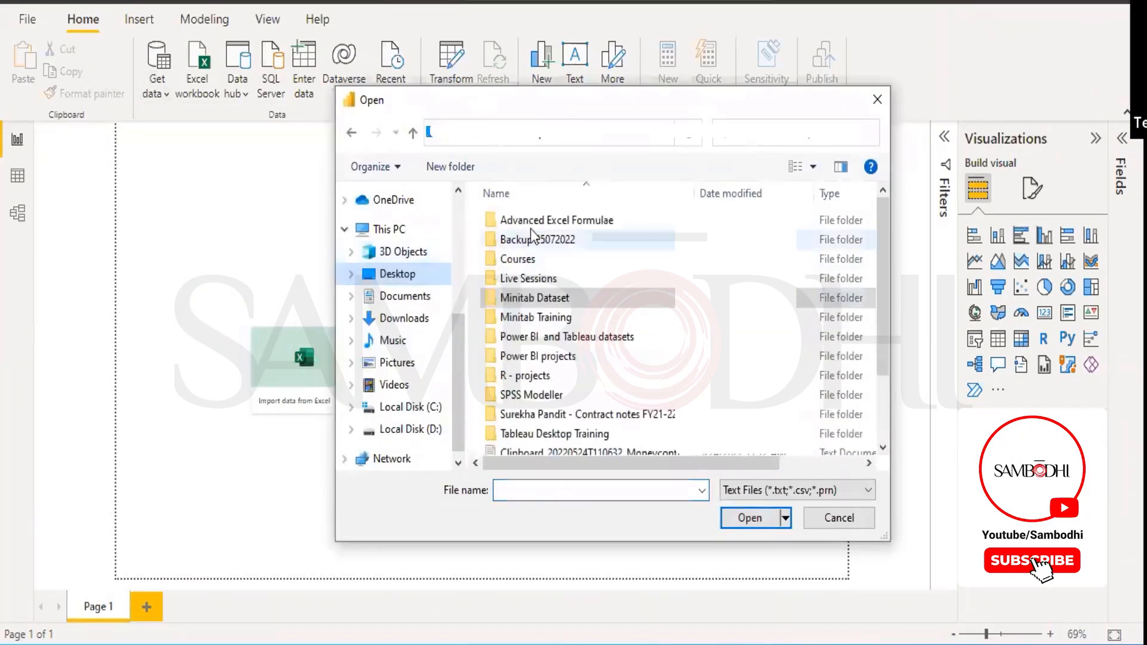
double_click(531, 228)
left_click(514, 220)
left_click(755, 525)
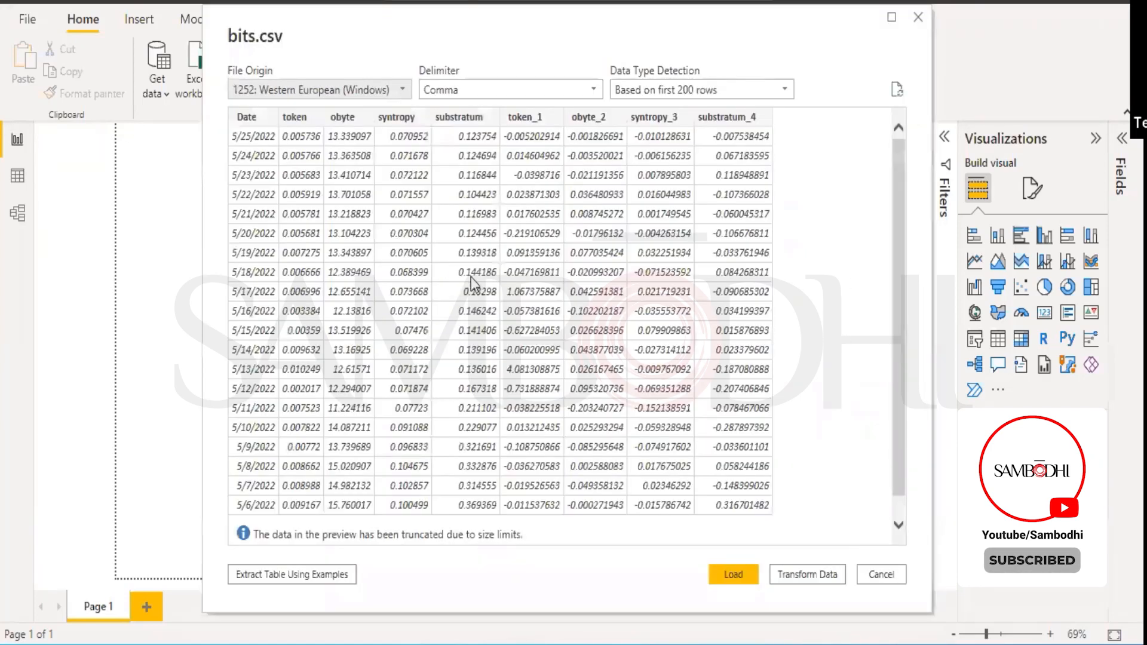
left_click(733, 577)
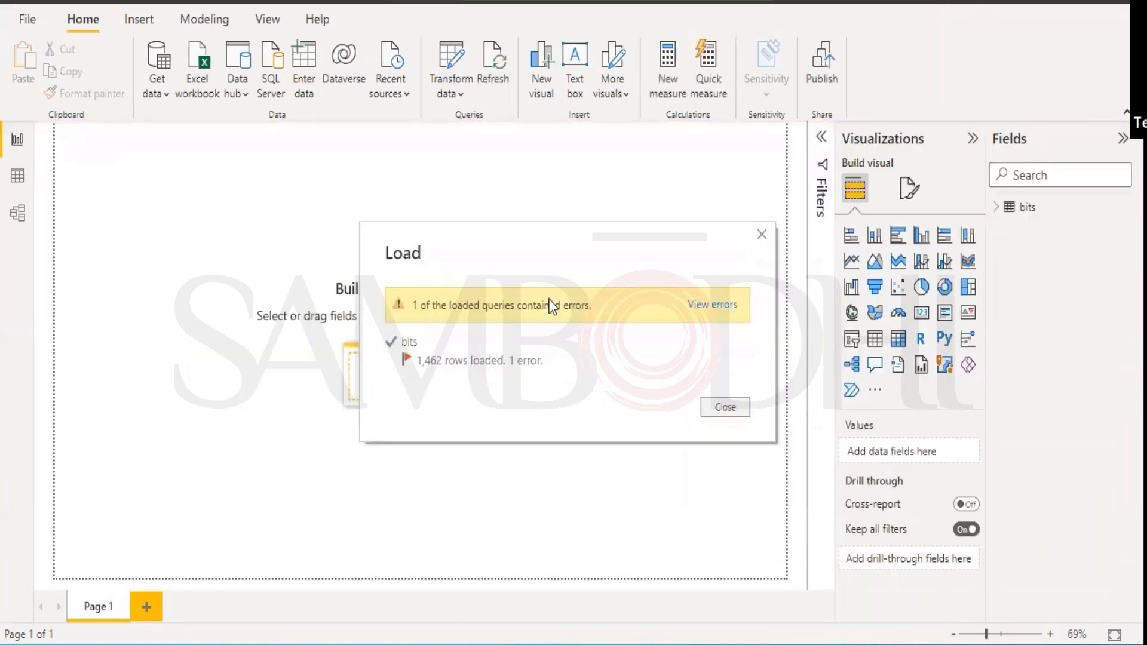
Close the load summary and apply pending changes so the bits fields appear.
left_click(691, 310)
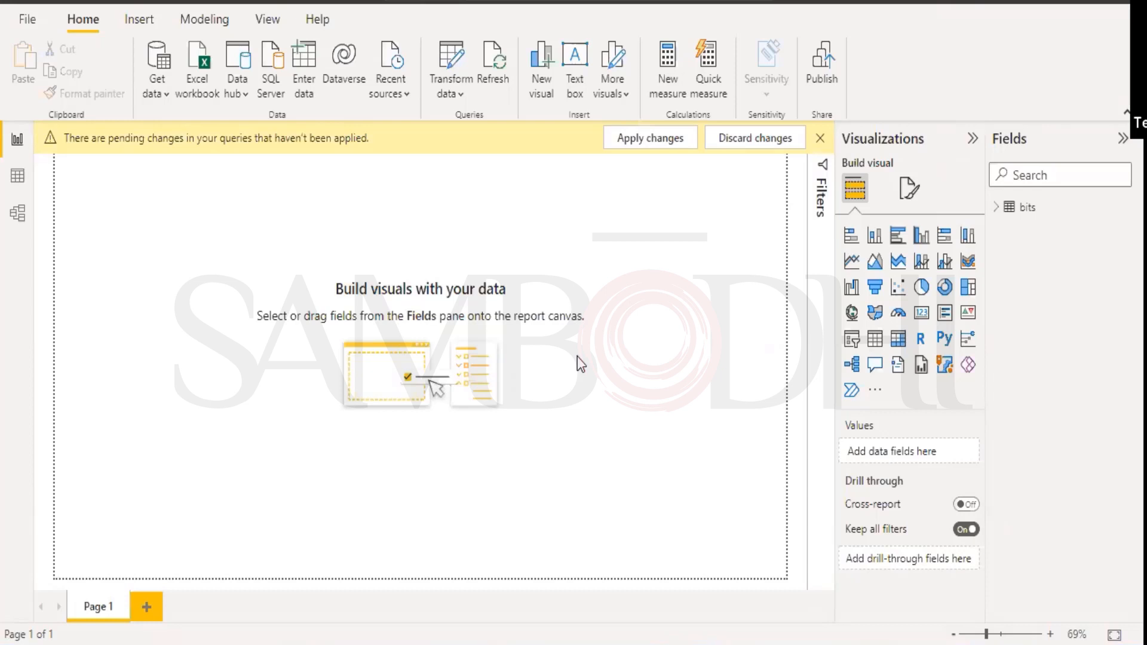
left_click(627, 141)
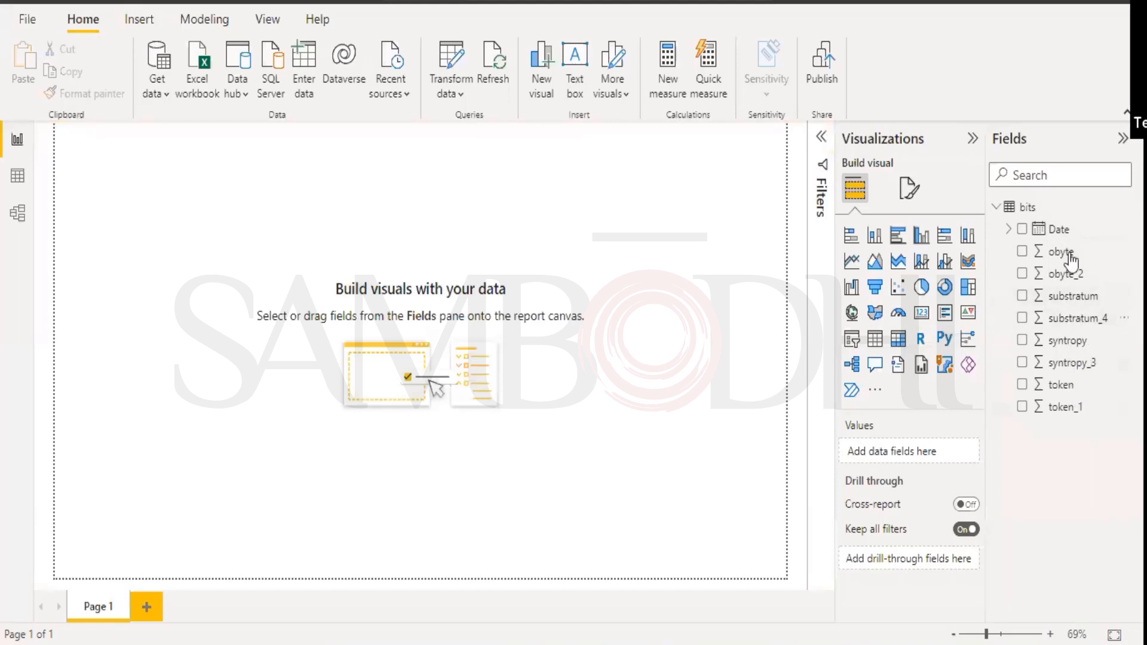
Plot obyte, substratum and syntropy across the Date hierarchy, then switch the visual to a line chart.
left_click(1022, 253)
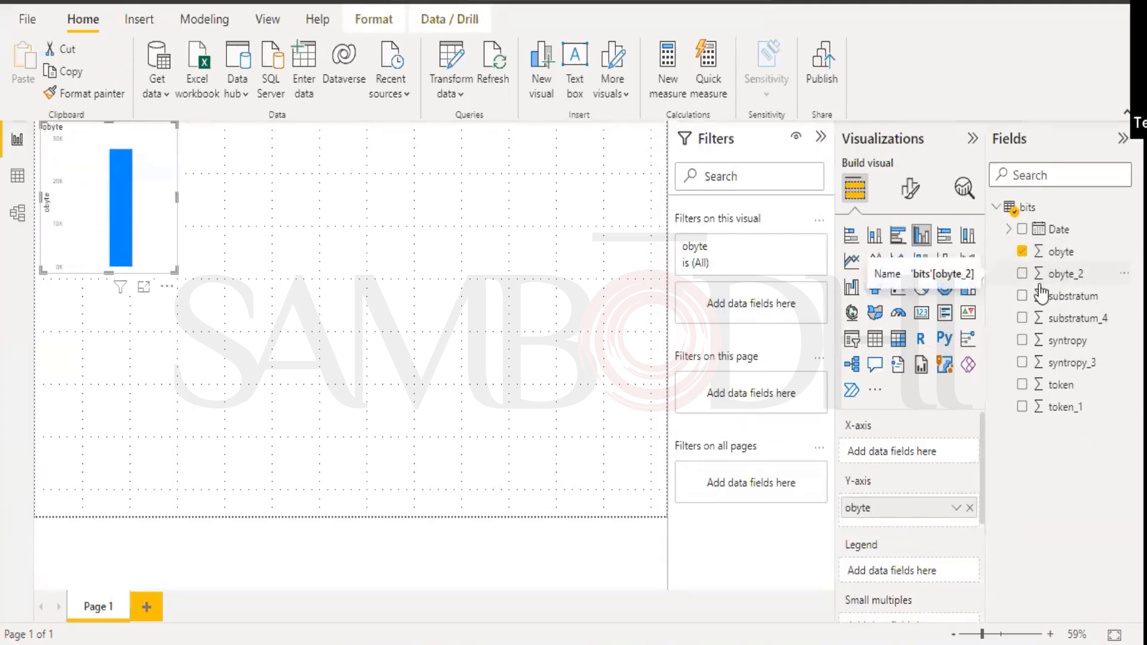
left_click(1022, 296)
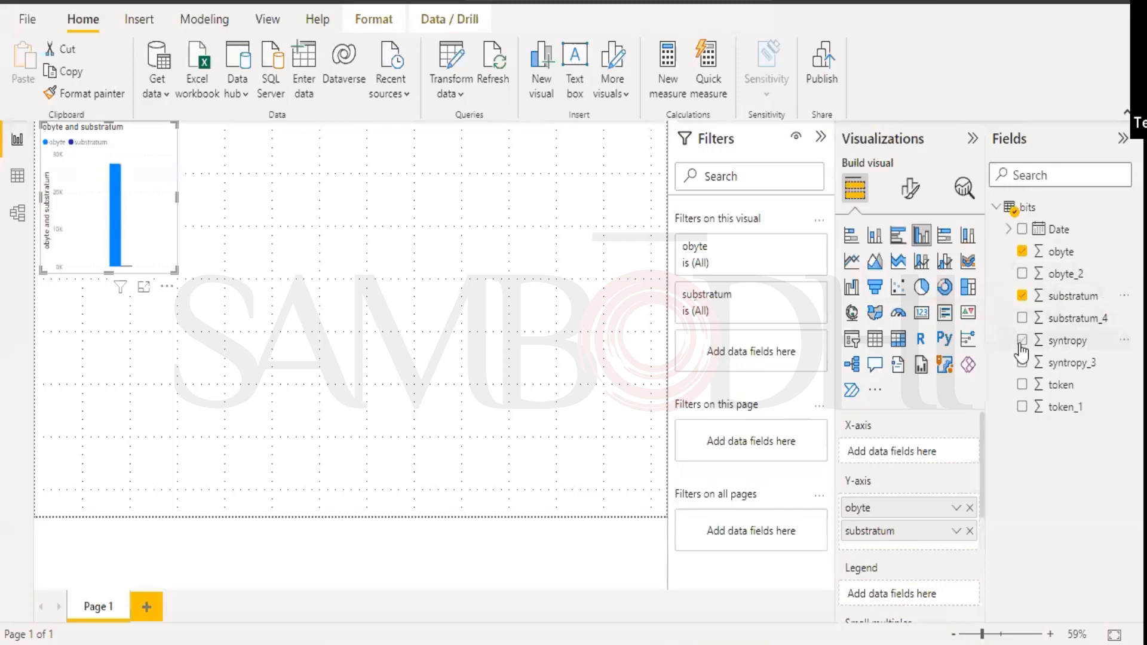
left_click(1022, 341)
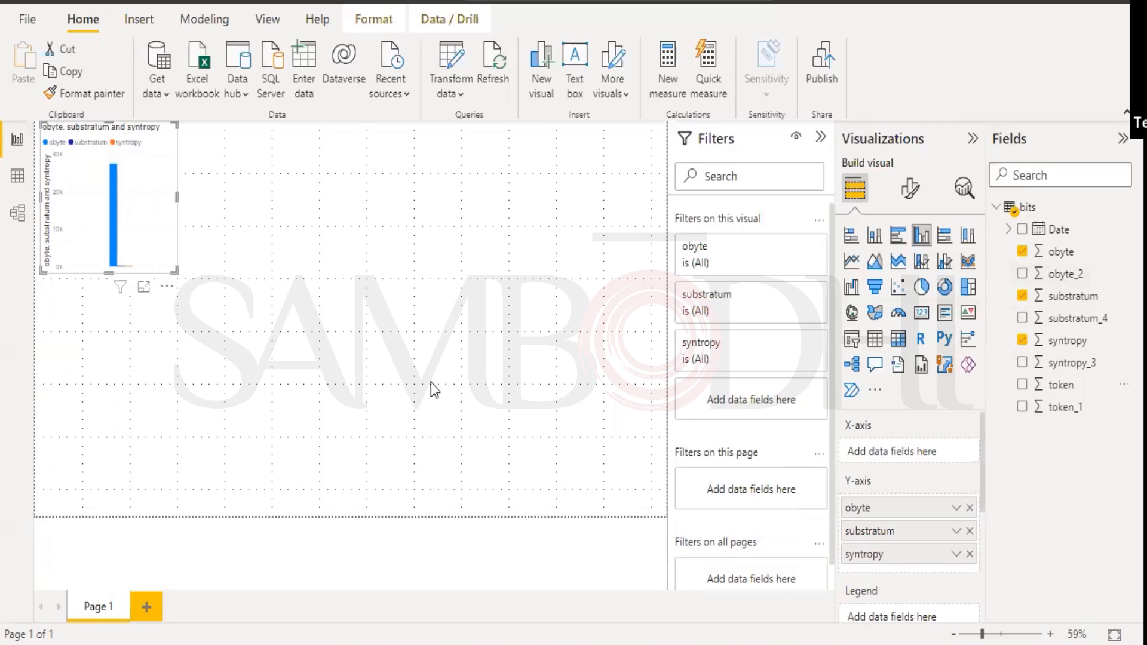
left_click(1022, 229)
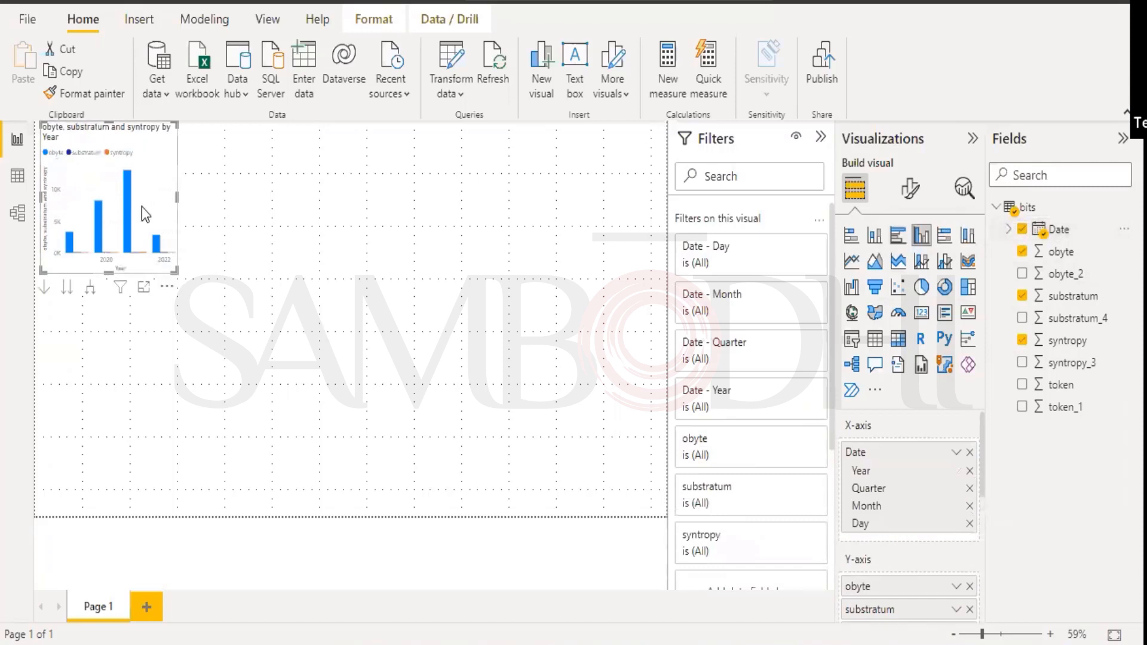
left_click(851, 263)
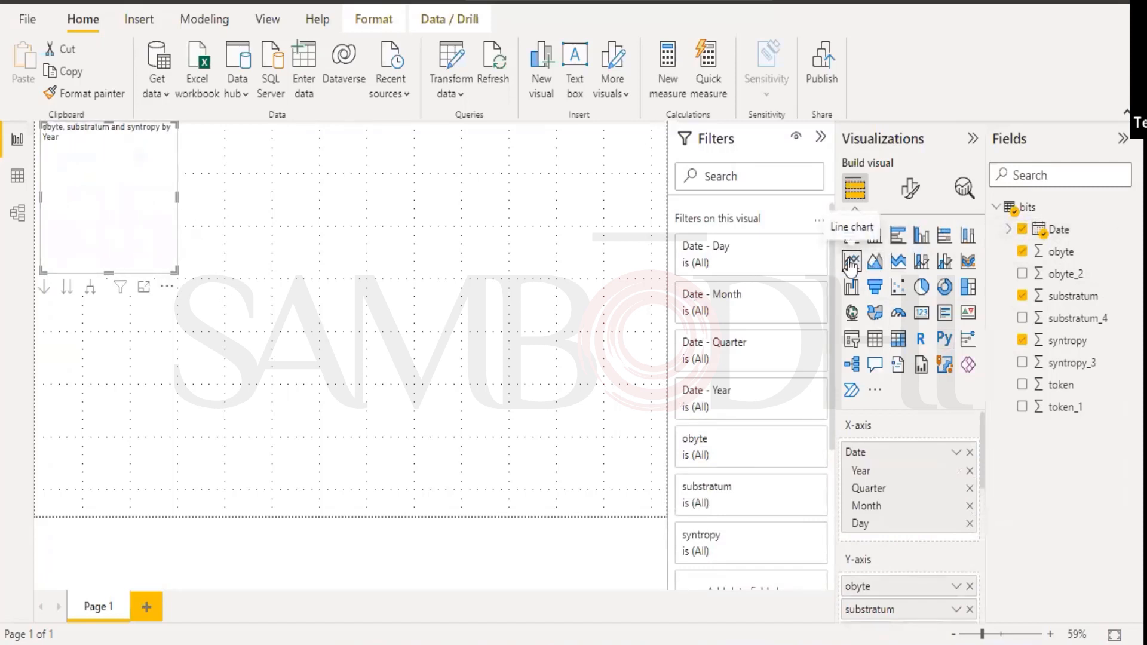
Enlarge the line chart, swap obyte for token, and view it in focus mode with Filters collapsed.
left_click_drag(174, 270, 604, 451)
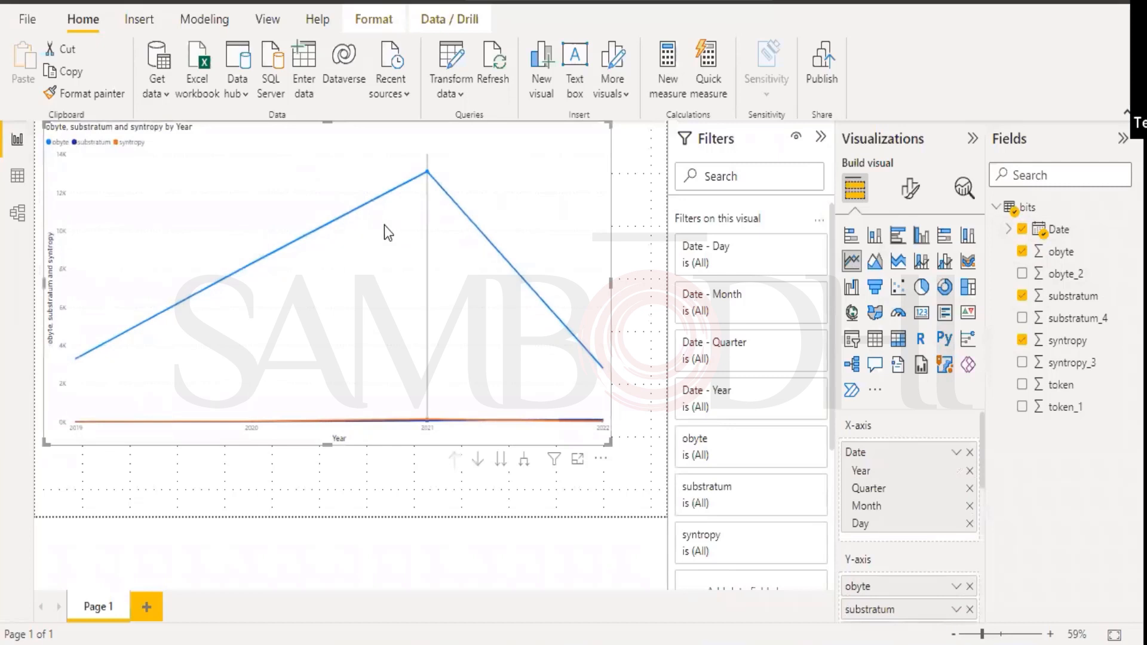
double_click(1023, 297)
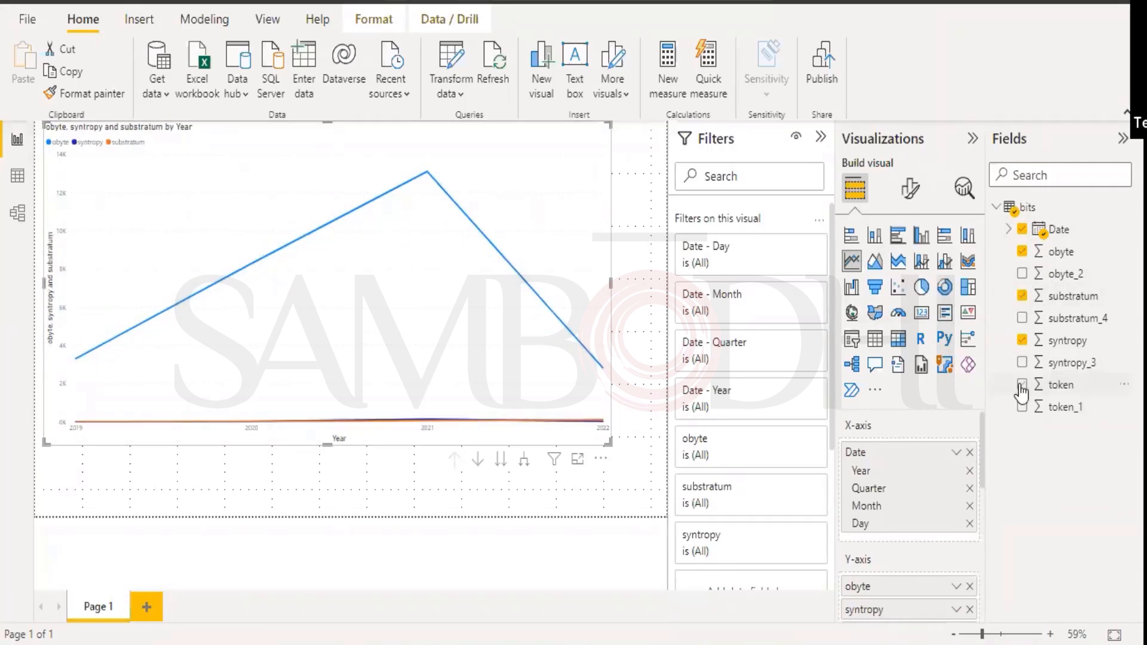
left_click(1023, 252)
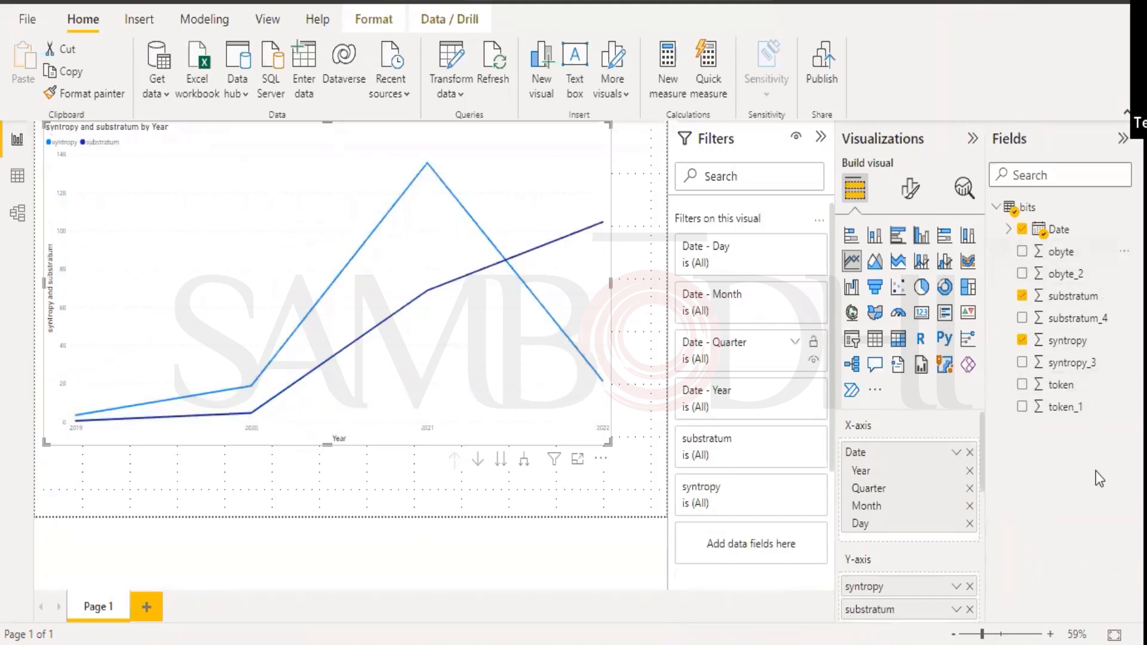
left_click(1023, 388)
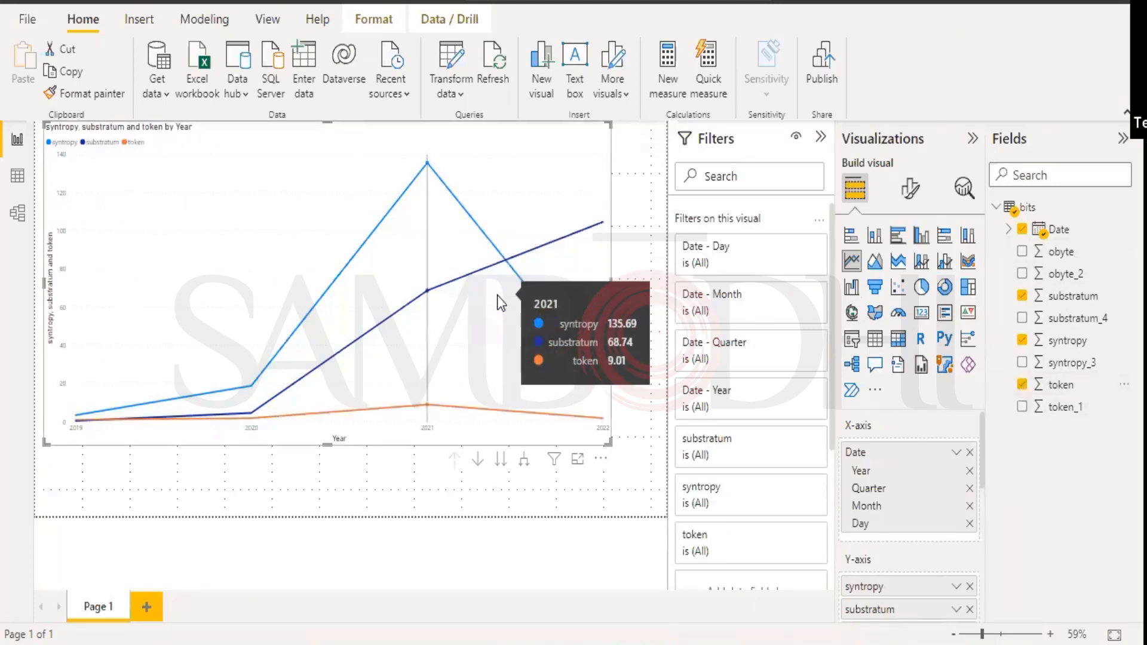
left_click(579, 461)
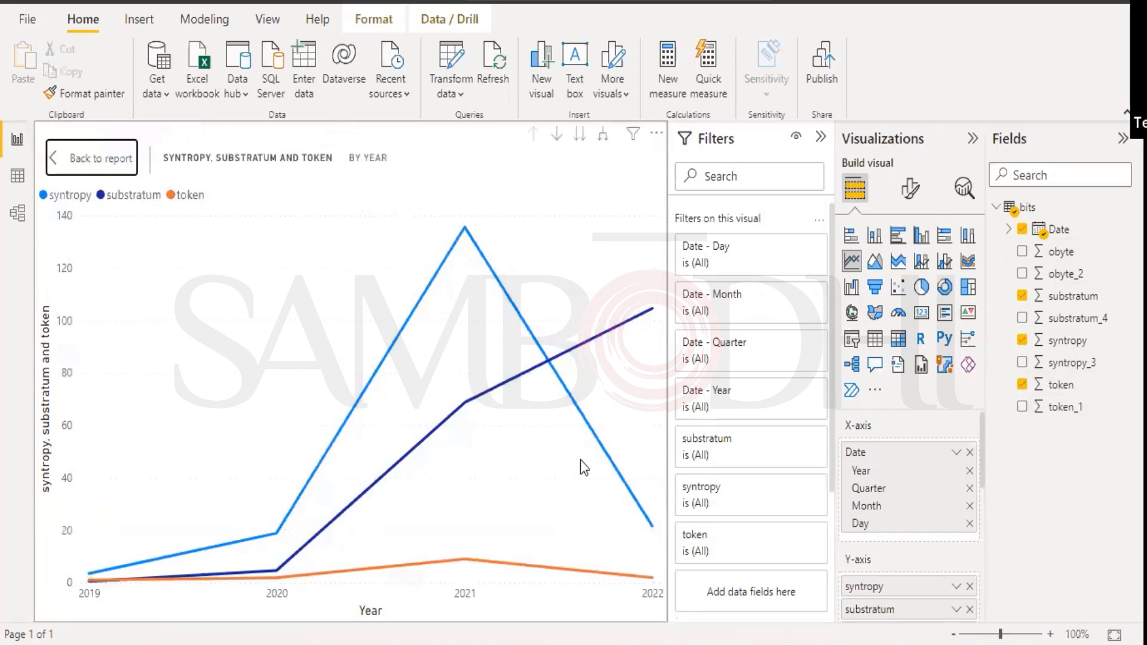
left_click(822, 139)
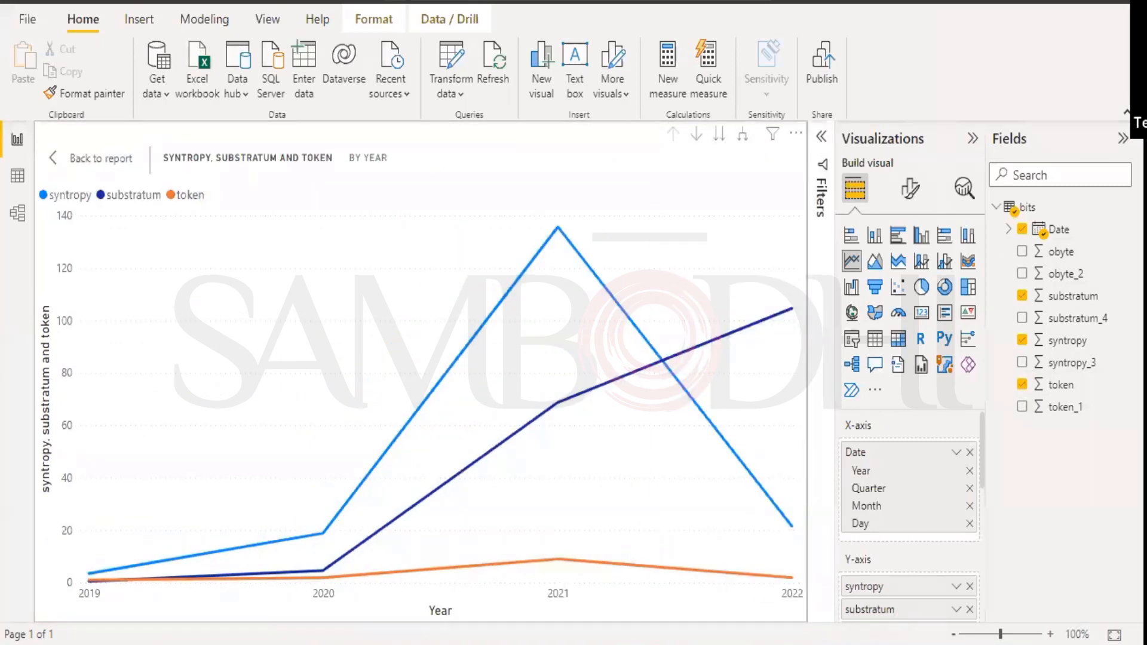
Collapse the Visualizations and Fields panes beside the focused chart.
left_click(973, 138)
left_click(1122, 138)
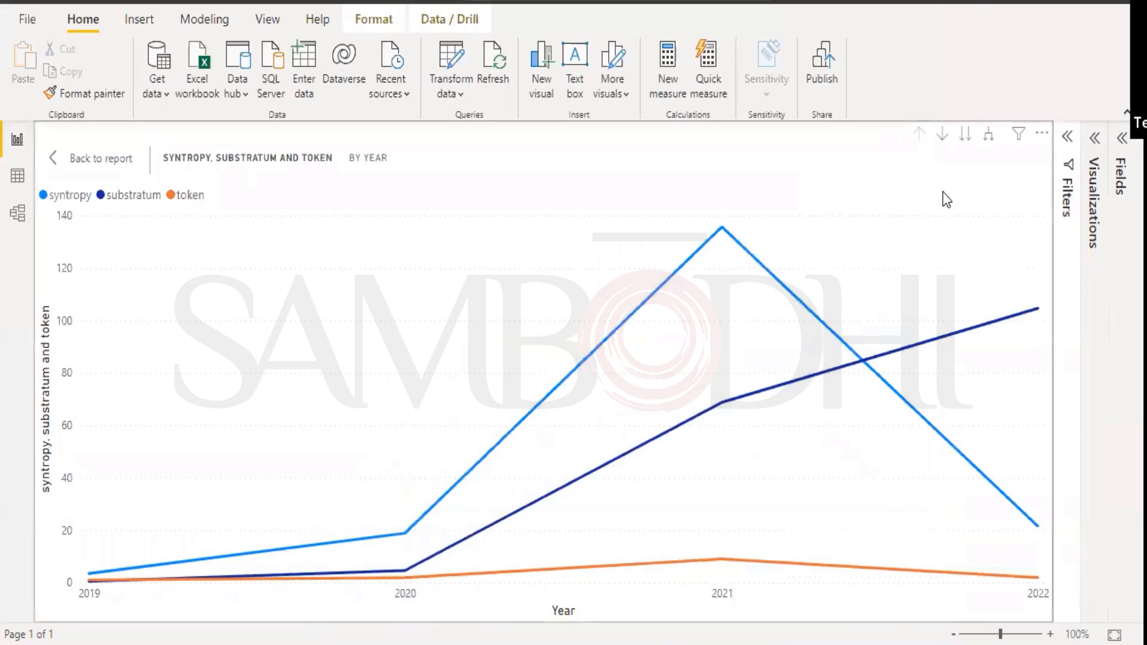
mouse_move(804, 250)
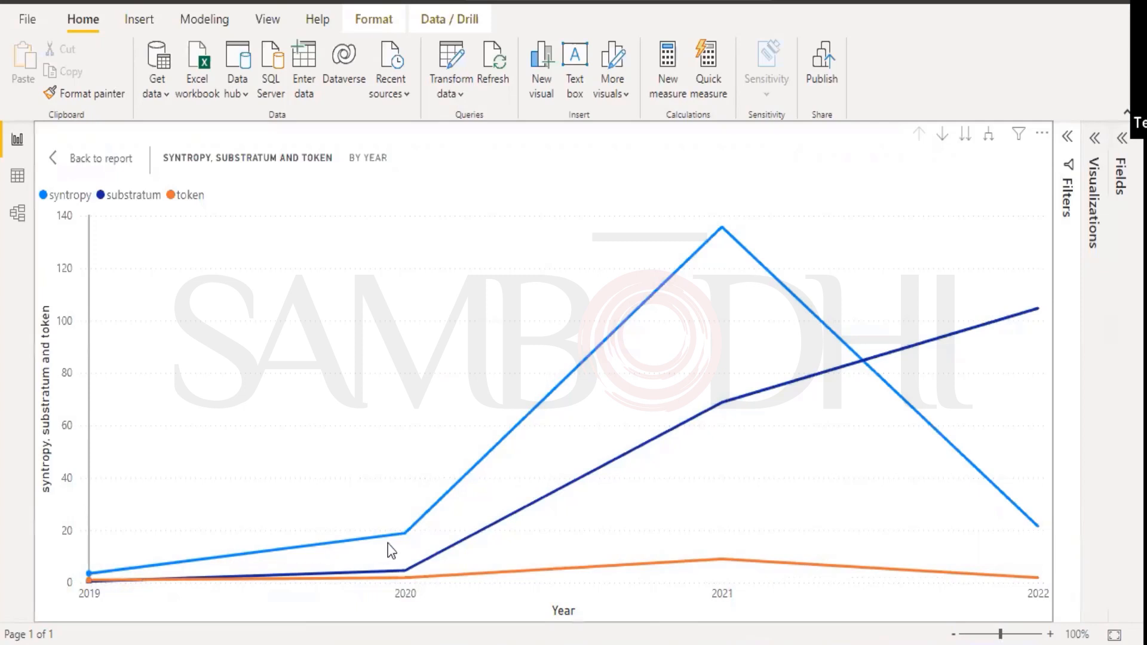
Read the 2019–2022 tooltips: syntropy peaks at 135.69 in 2021, substratum reaches 104.64 by 2022.
mouse_move(405, 530)
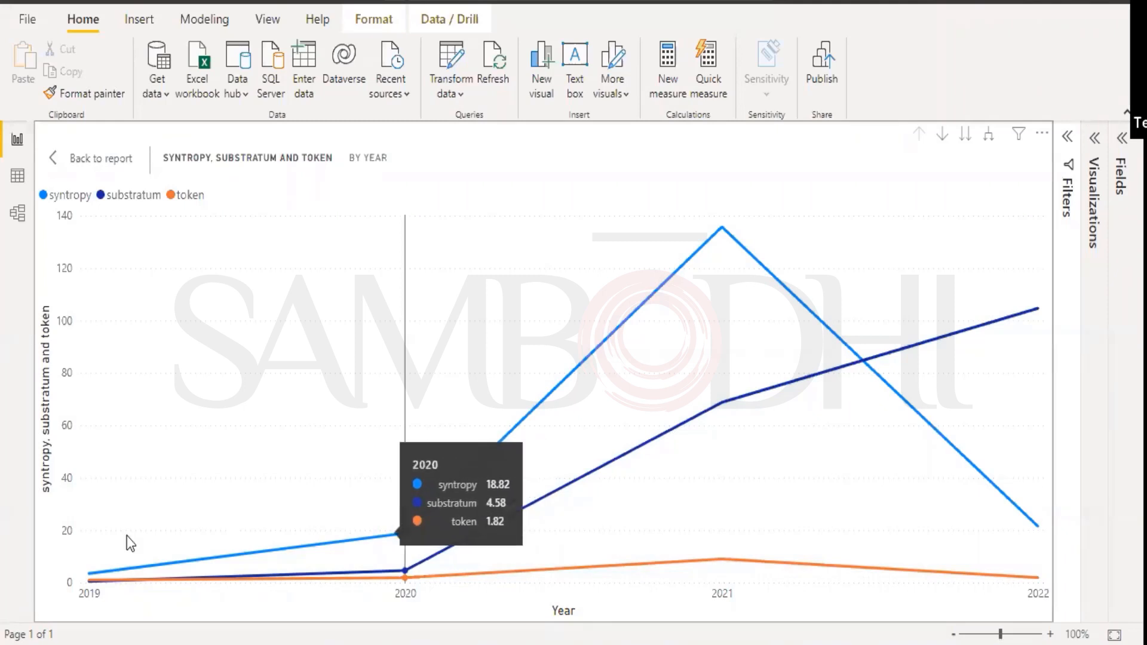
mouse_move(97, 563)
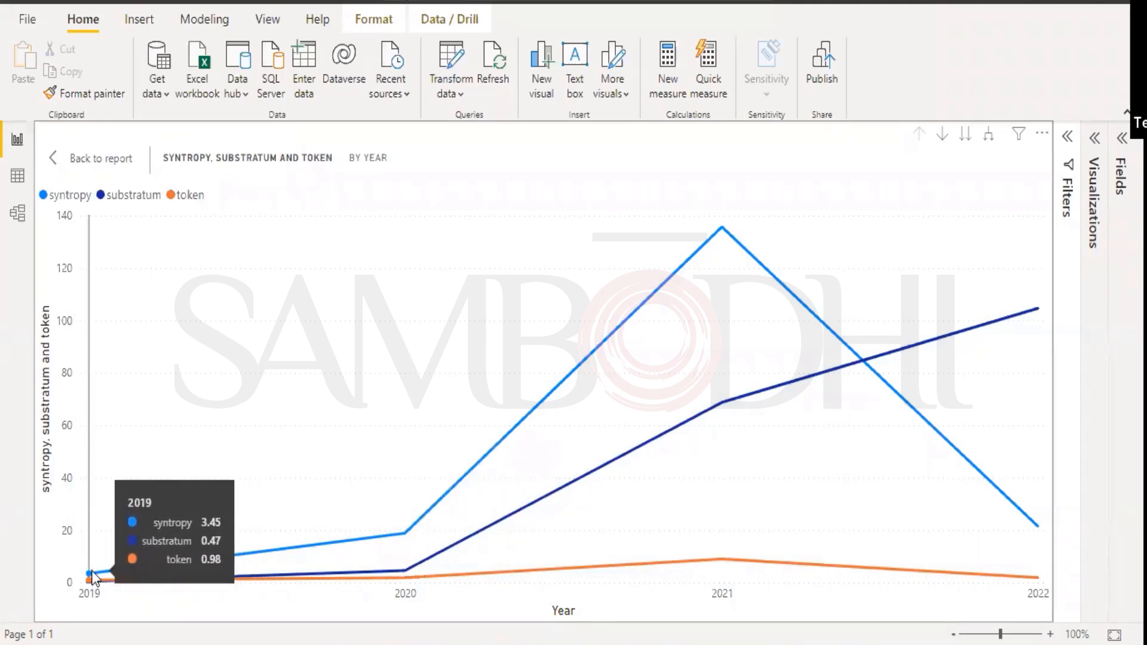
mouse_move(350, 555)
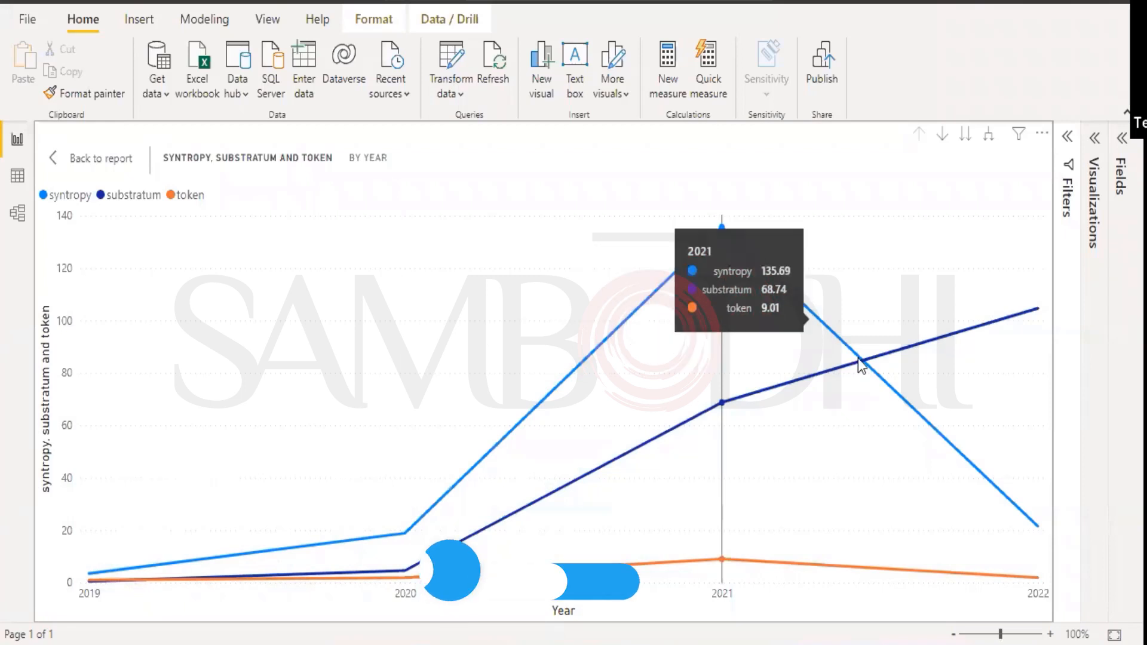
mouse_move(979, 448)
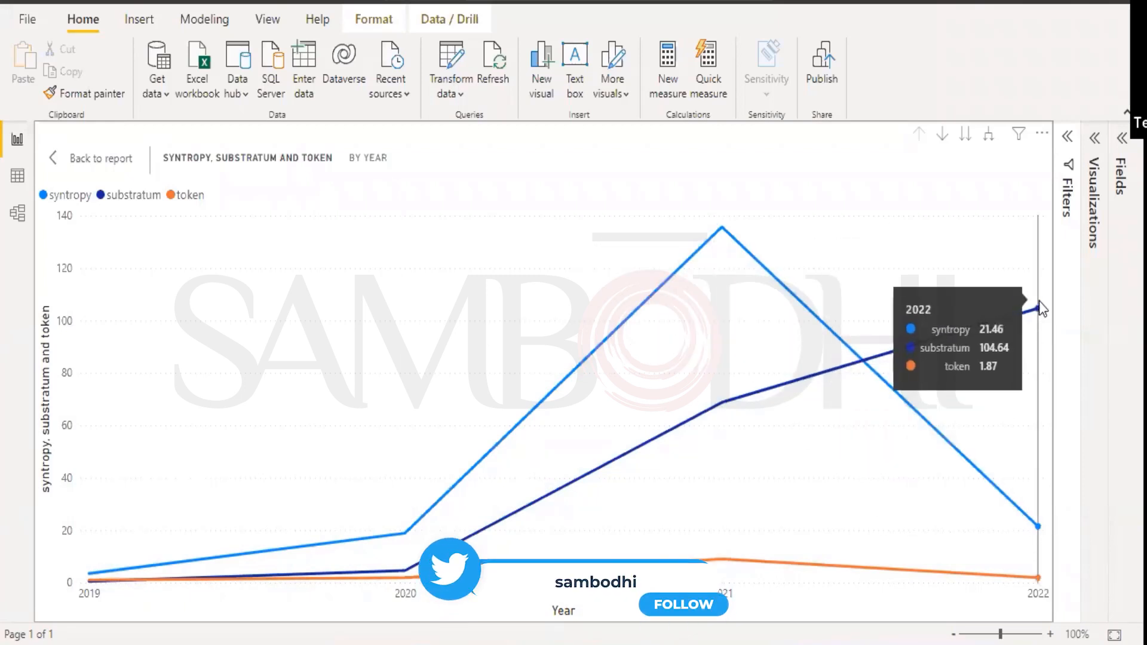
mouse_move(671, 410)
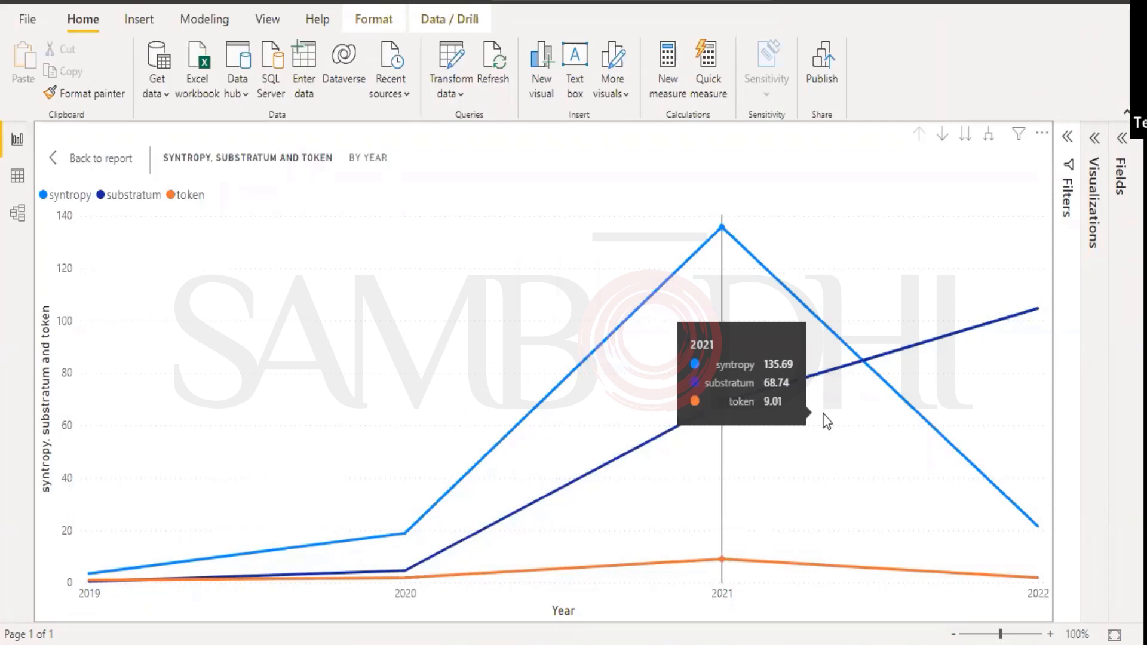
mouse_move(903, 452)
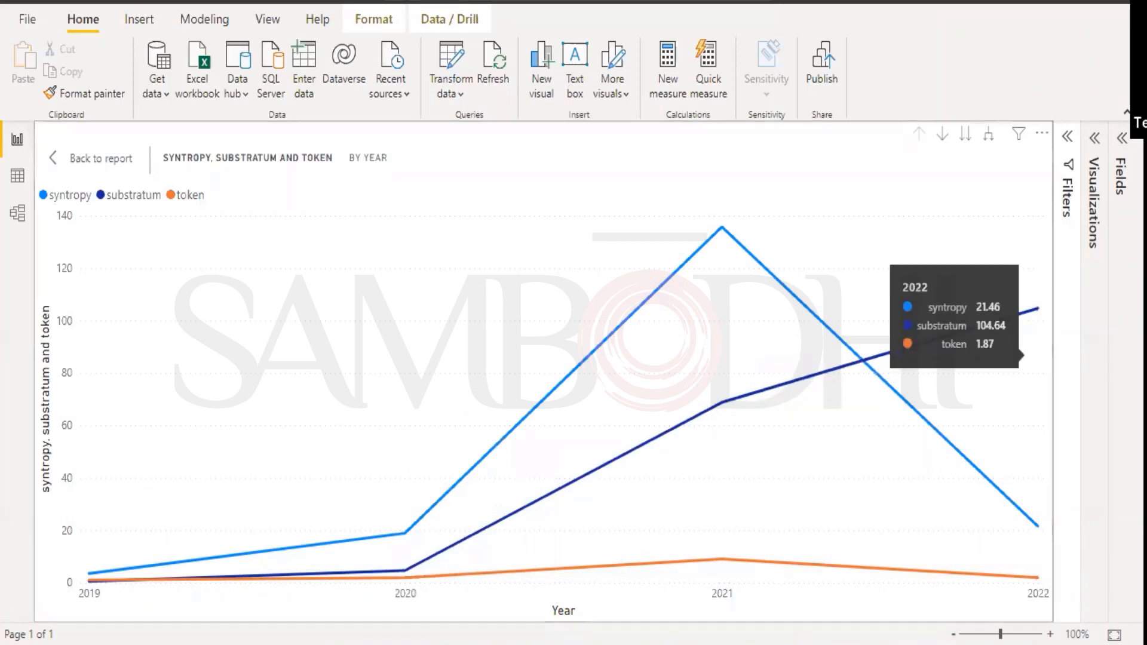
Reopen the Fields and Visualizations panes, then visit Data and Model views before returning to Report view.
left_click(1120, 176)
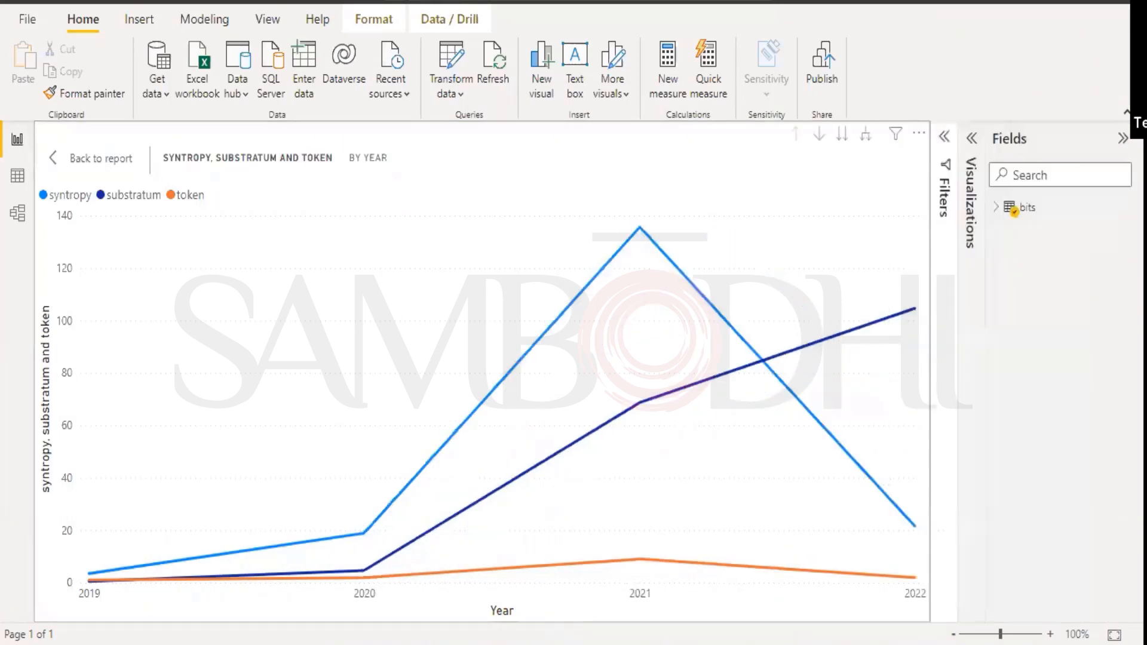
left_click(972, 138)
left_click(17, 178)
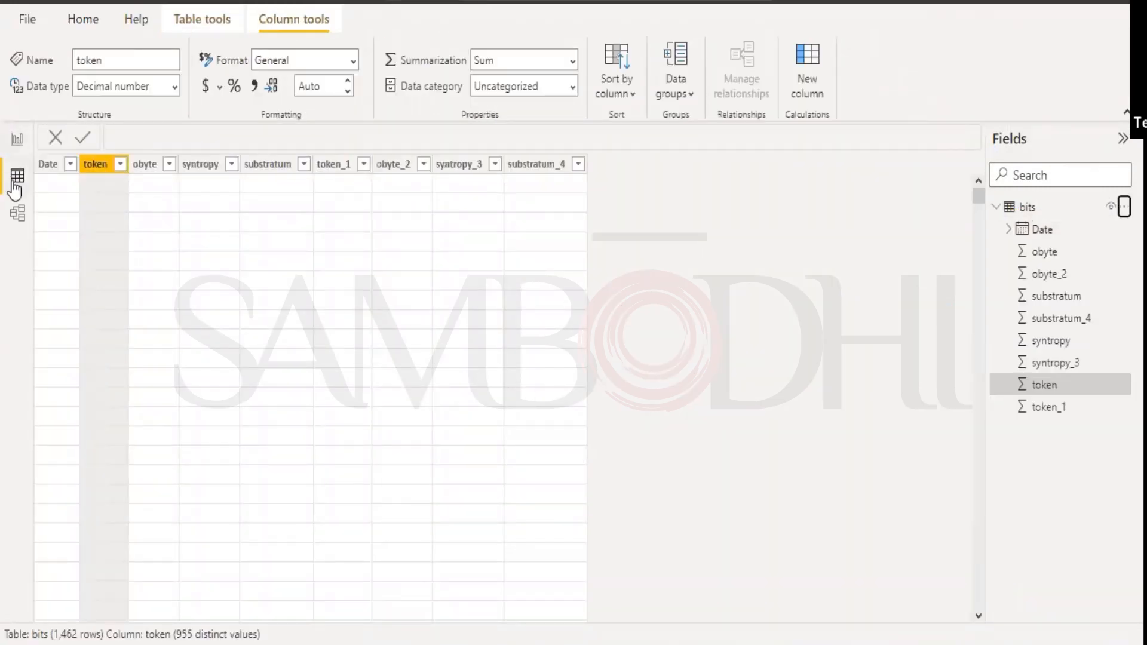
left_click(18, 213)
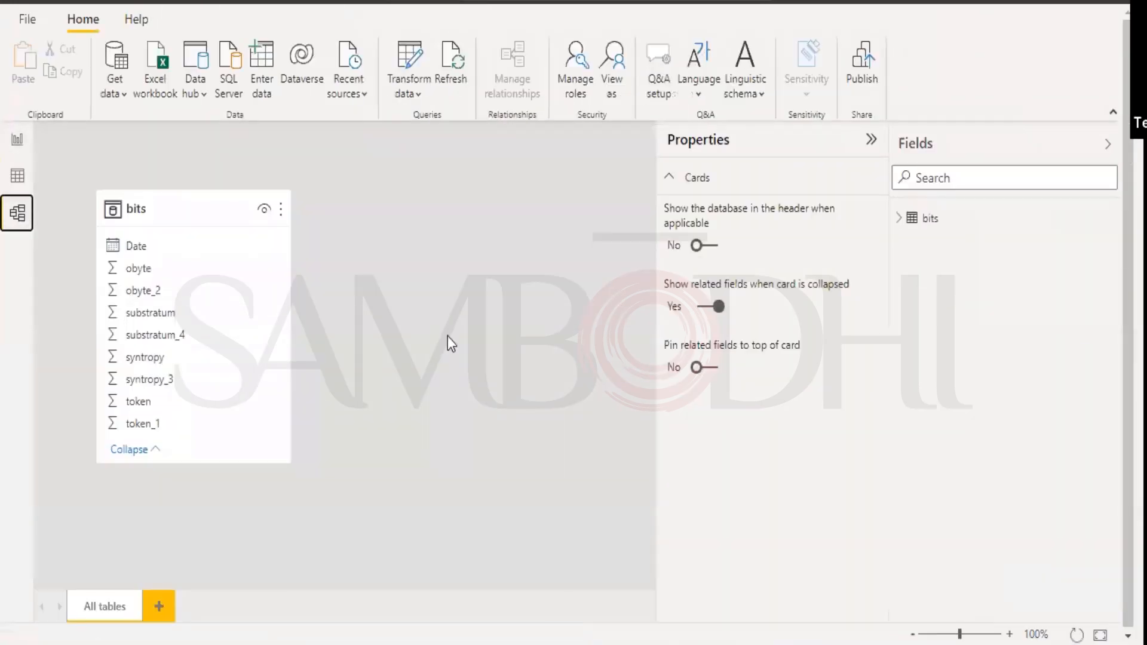
left_click(14, 136)
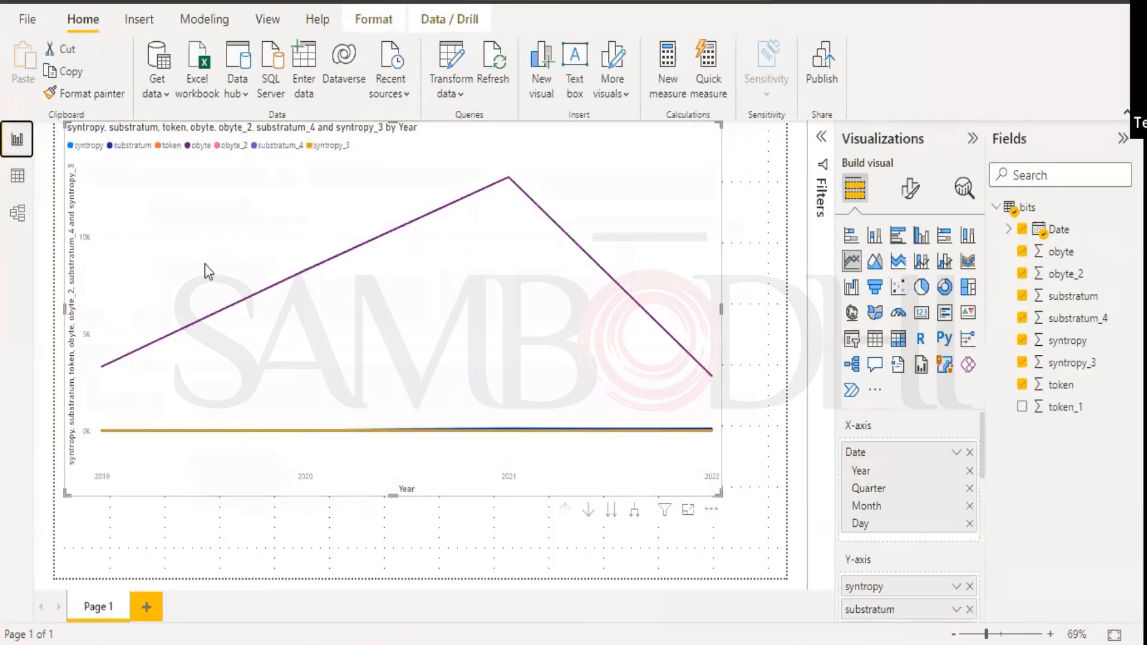
Clear every field from the chart, including Date, obyte, obyte_2, substratum_4, syntropy_3 and token.
left_click(1022, 230)
left_click(1022, 252)
left_click(1022, 274)
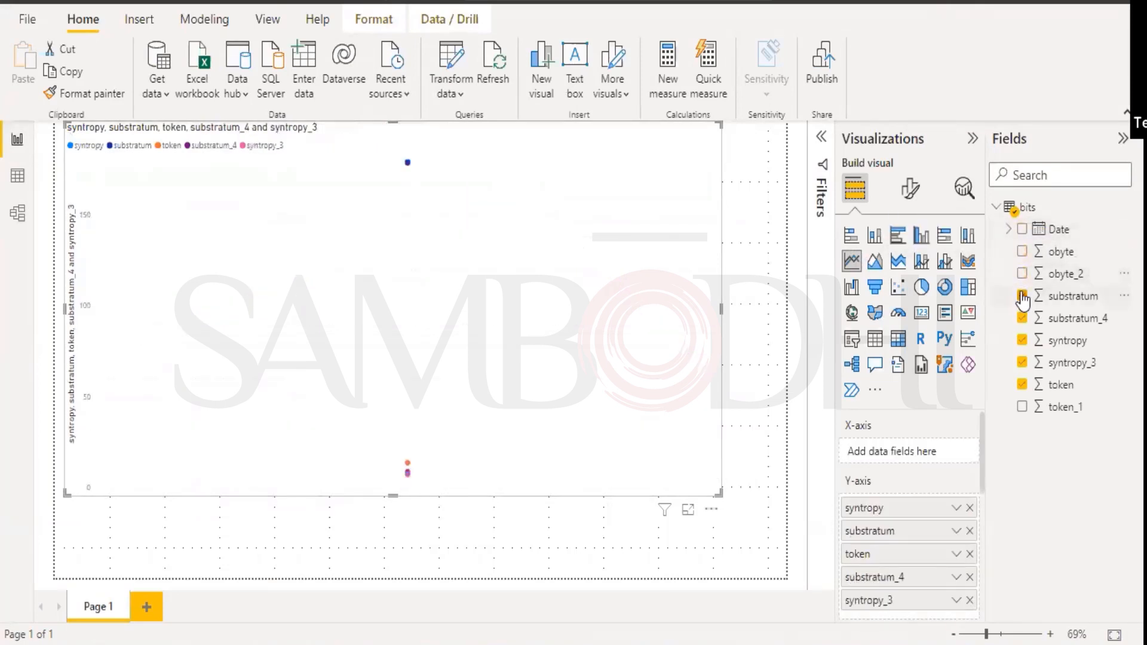
left_click(1022, 296)
left_click(1022, 363)
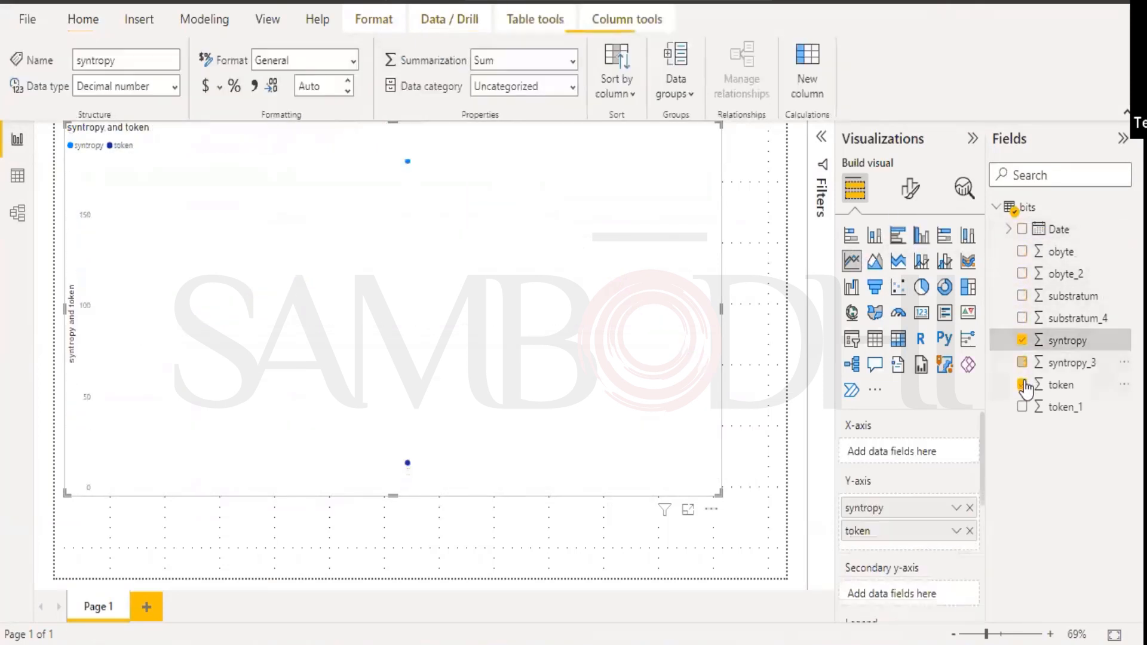
left_click(1022, 384)
left_click(1023, 340)
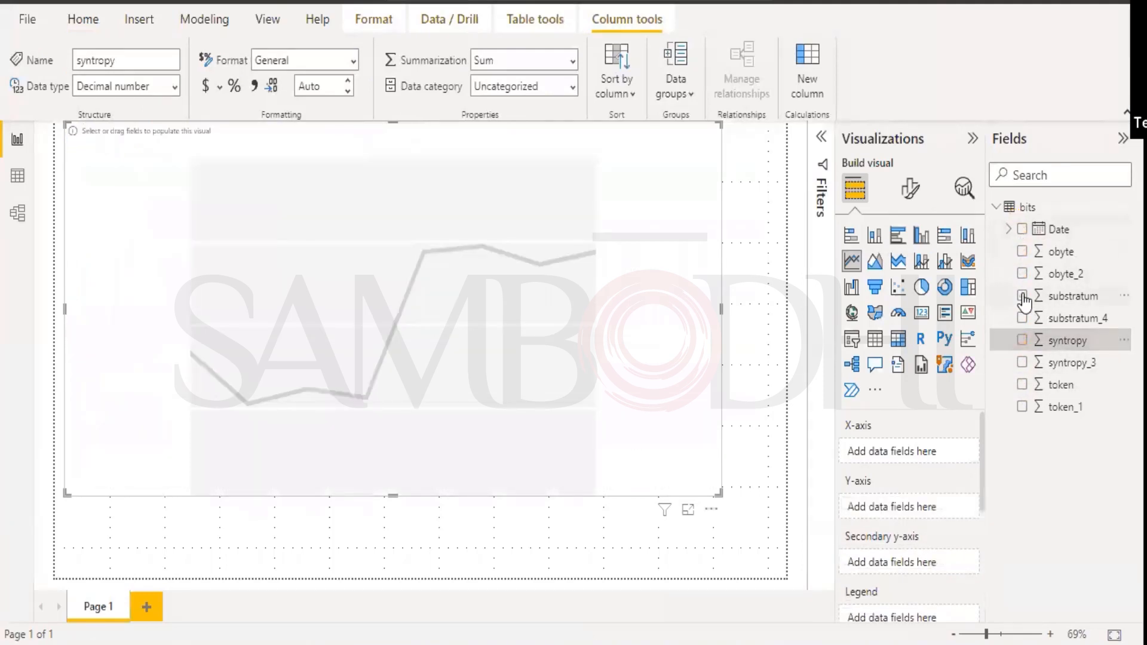
Re-add substratum, syntropy and token with Date on the axis, leaving obyte out.
left_click(1022, 252)
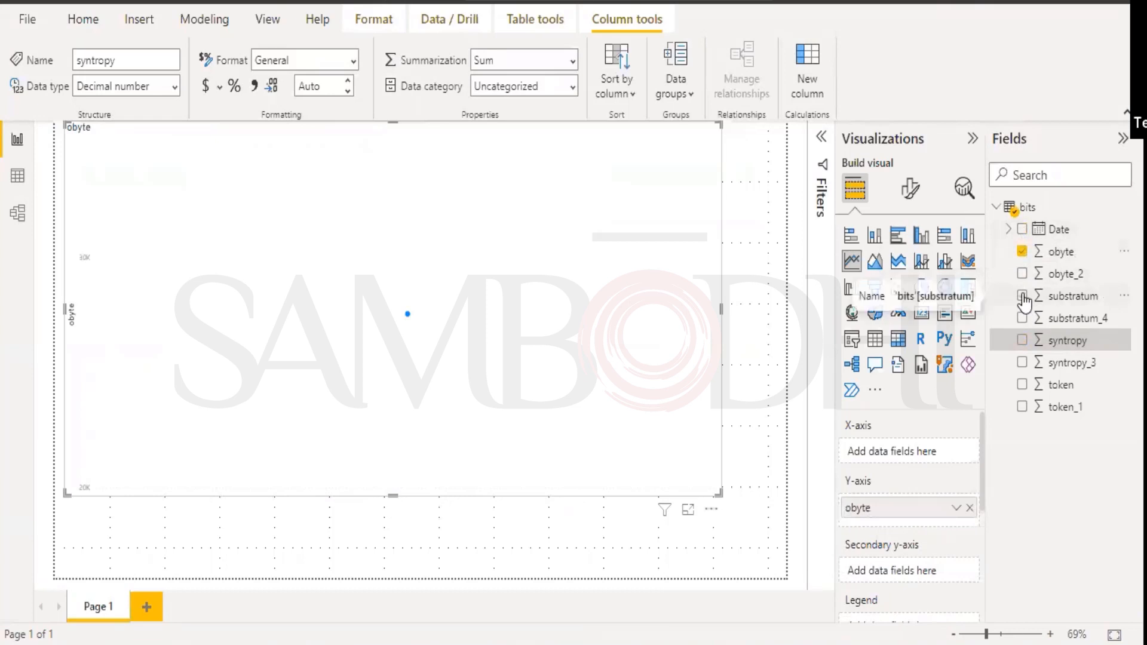
left_click(1022, 296)
left_click(1022, 340)
left_click(1022, 385)
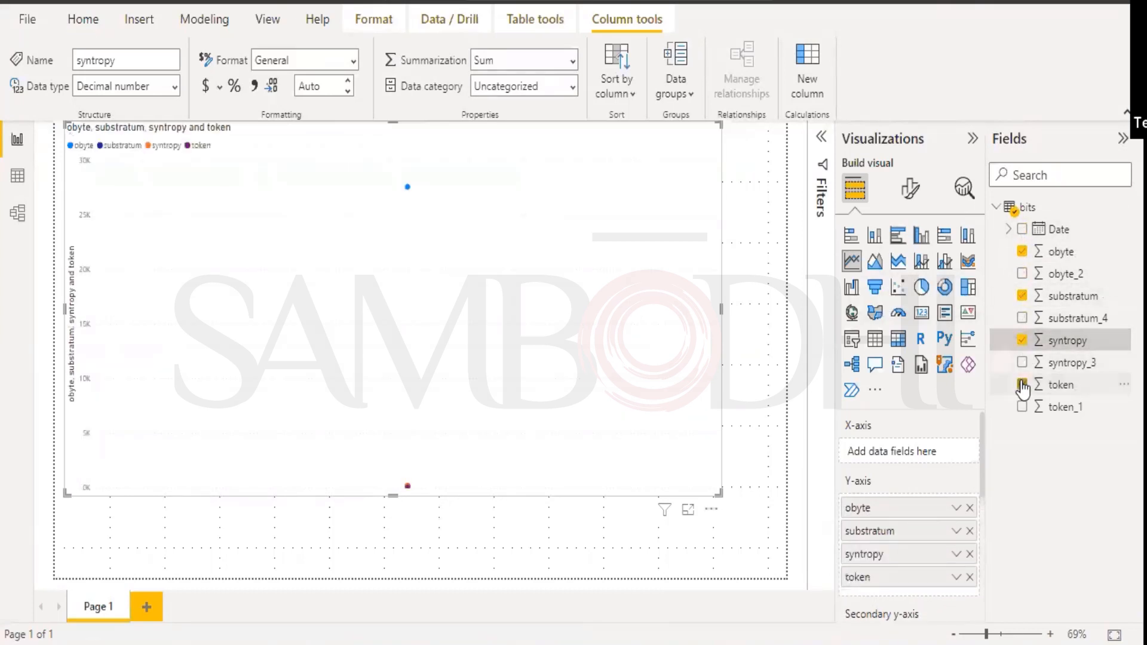
left_click(1023, 230)
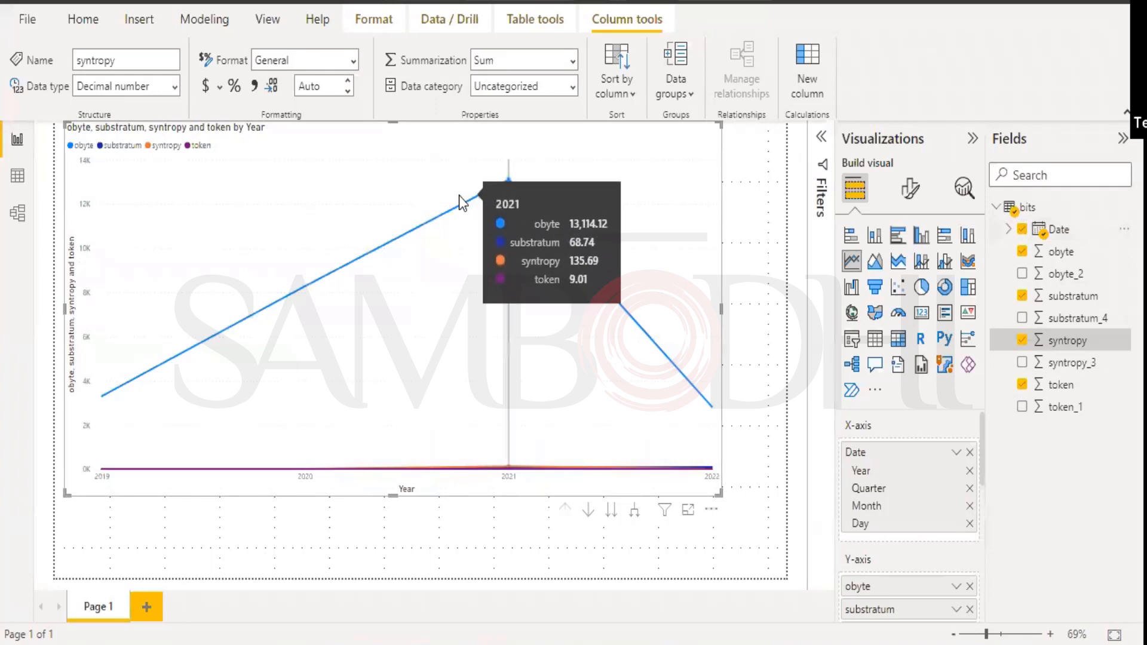
left_click(1022, 254)
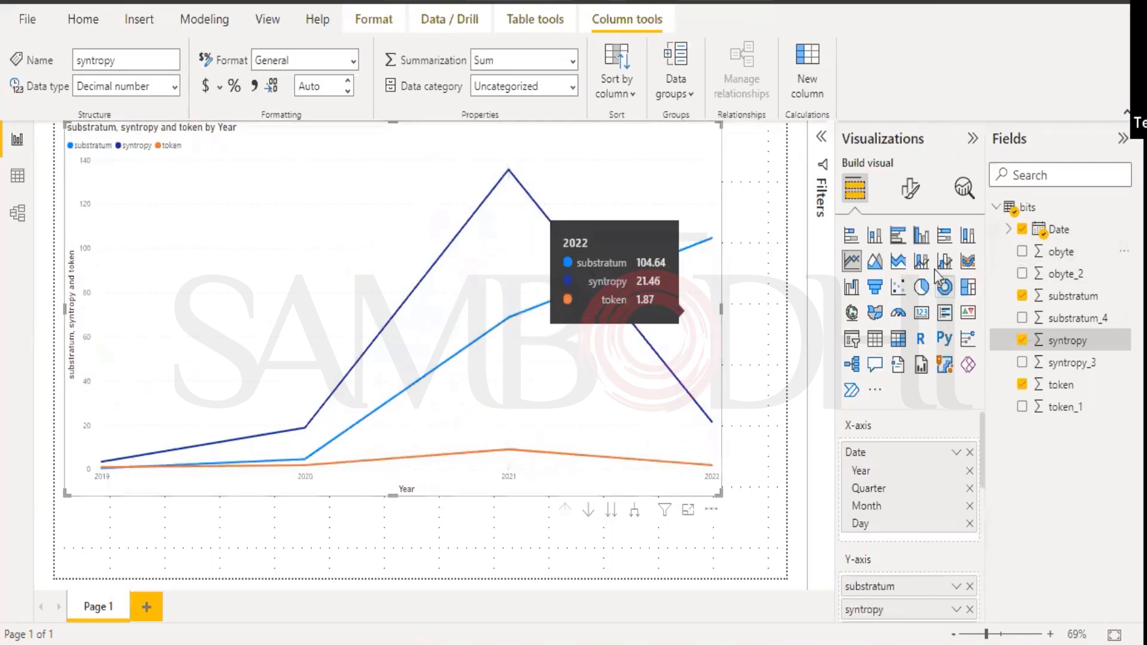
Show the chart's filters and inspect the Date - Day filter, keeping Advanced filtering.
left_click(823, 143)
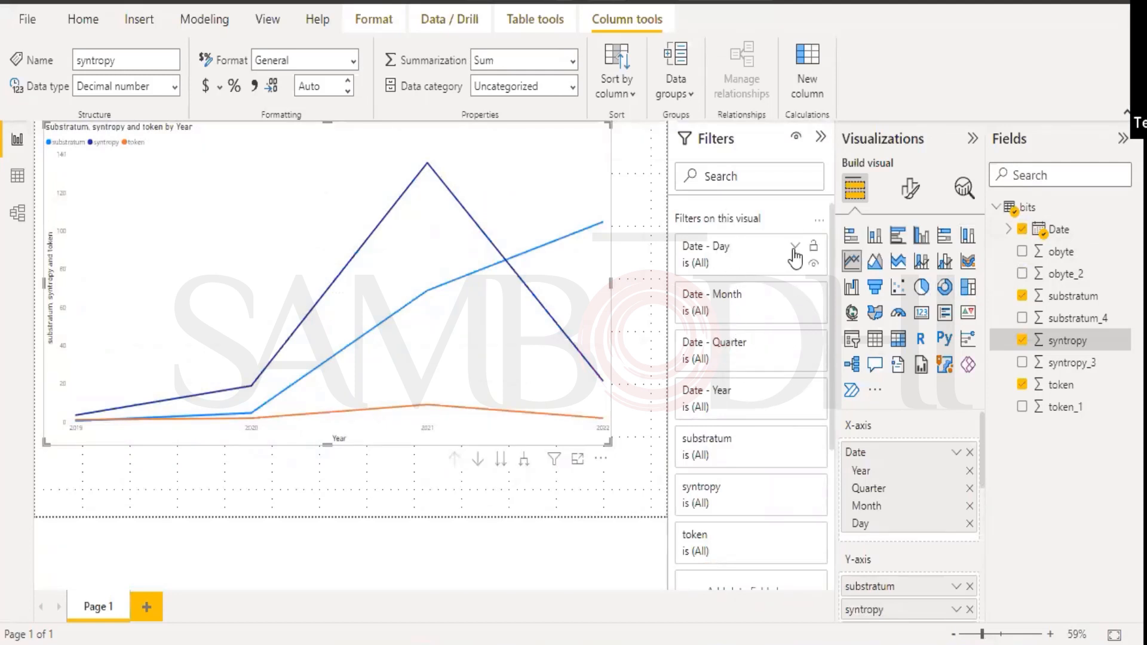
left_click(794, 248)
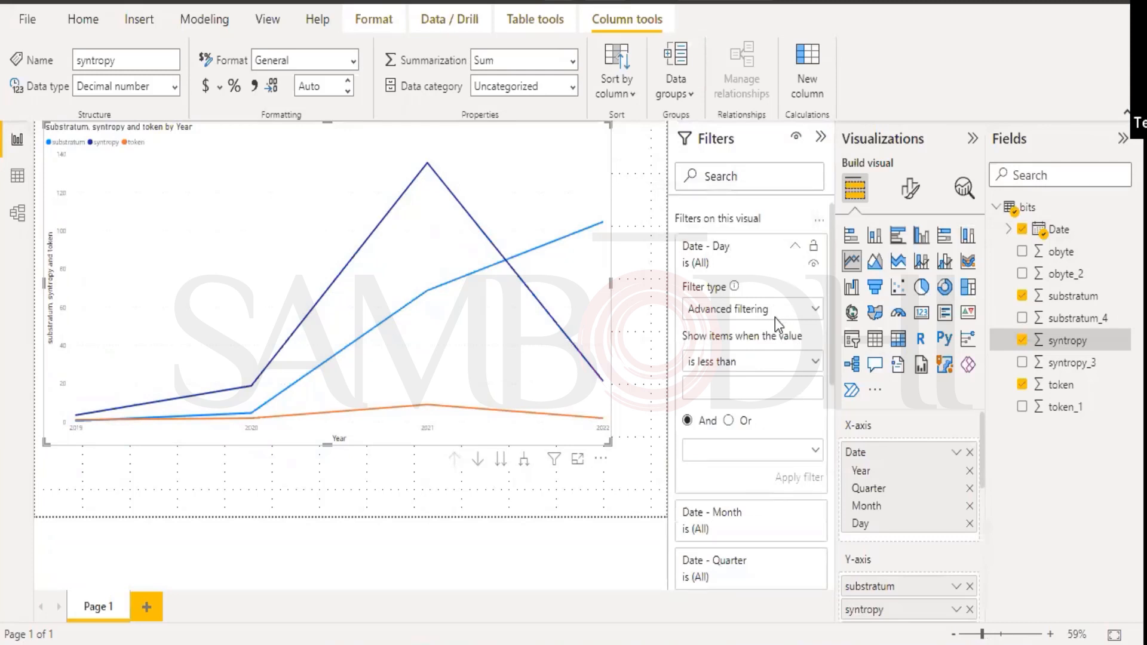
left_click(812, 307)
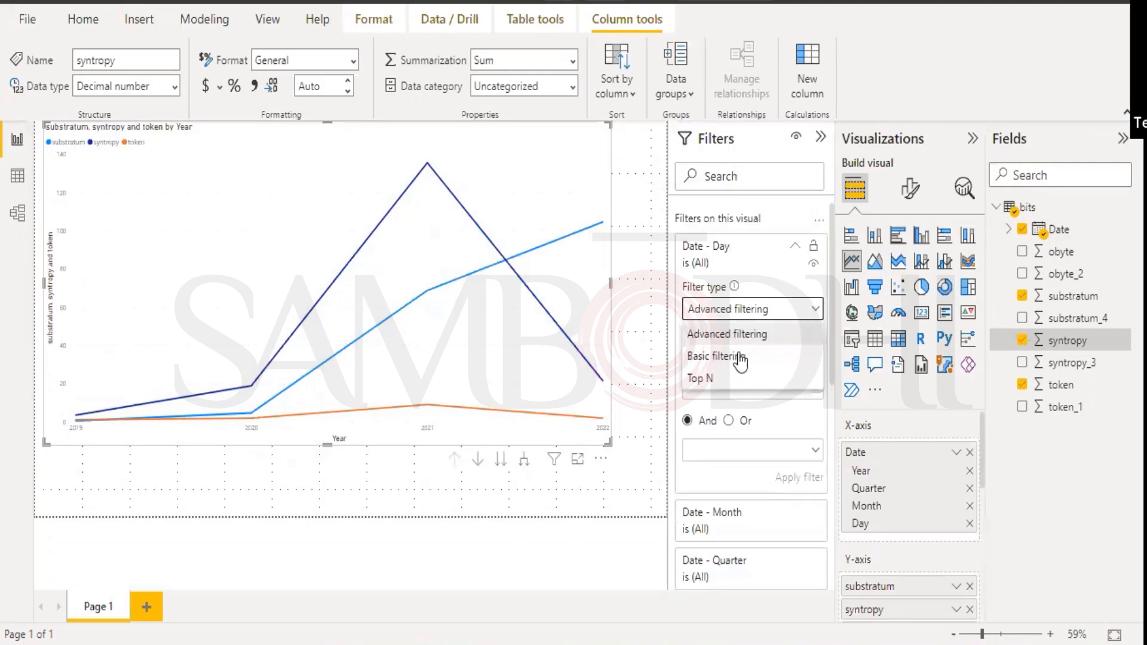
left_click(812, 308)
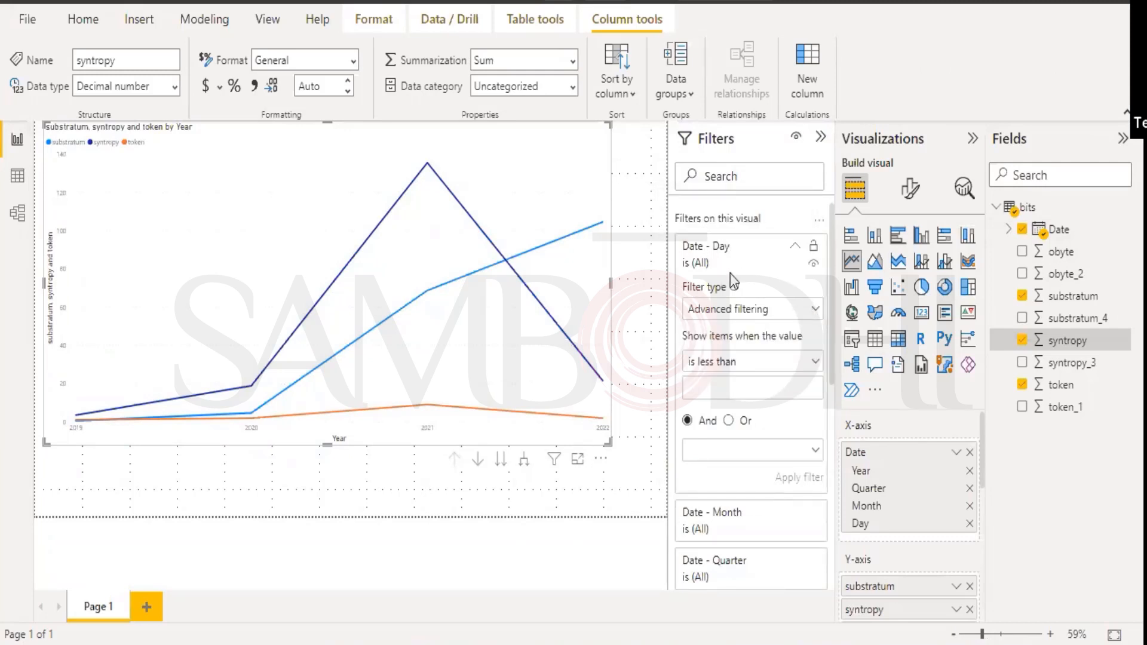
left_click(789, 248)
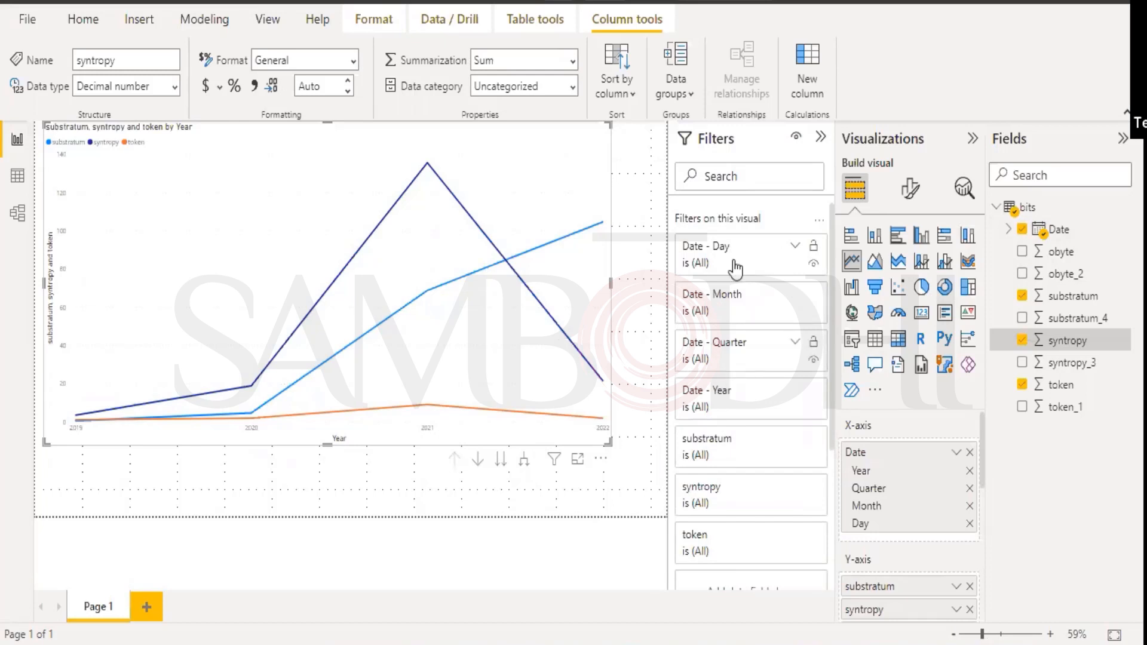
Inspect the token filter's value conditions without changing them, then collapse it.
scroll(733, 368, "down", 5)
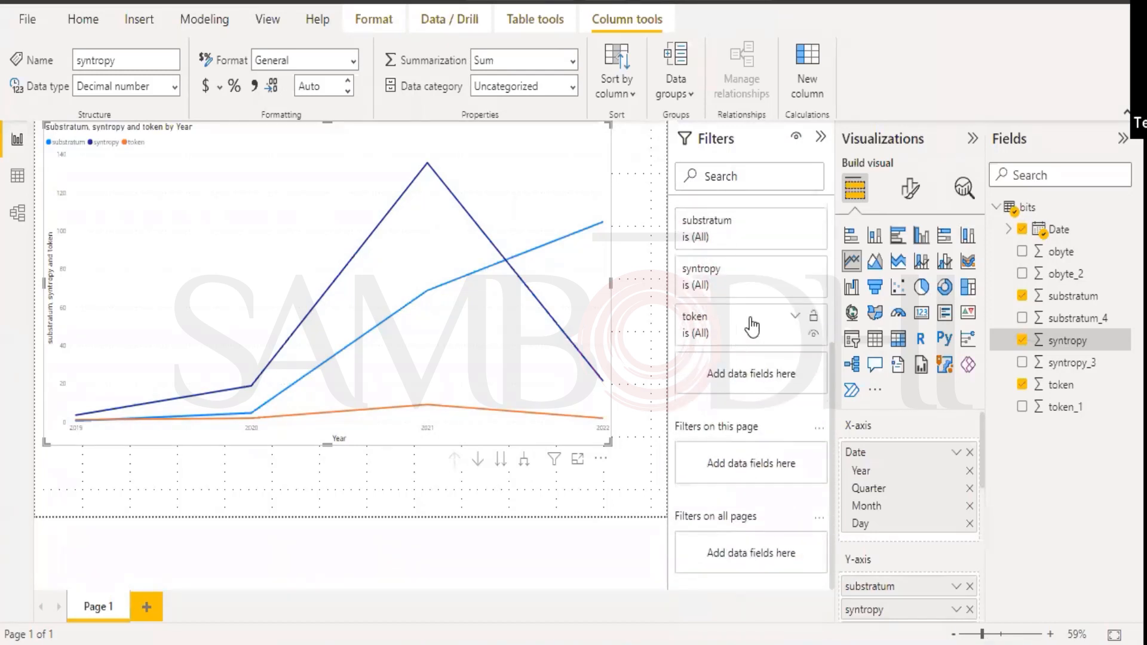
scroll(740, 299, "up", 2)
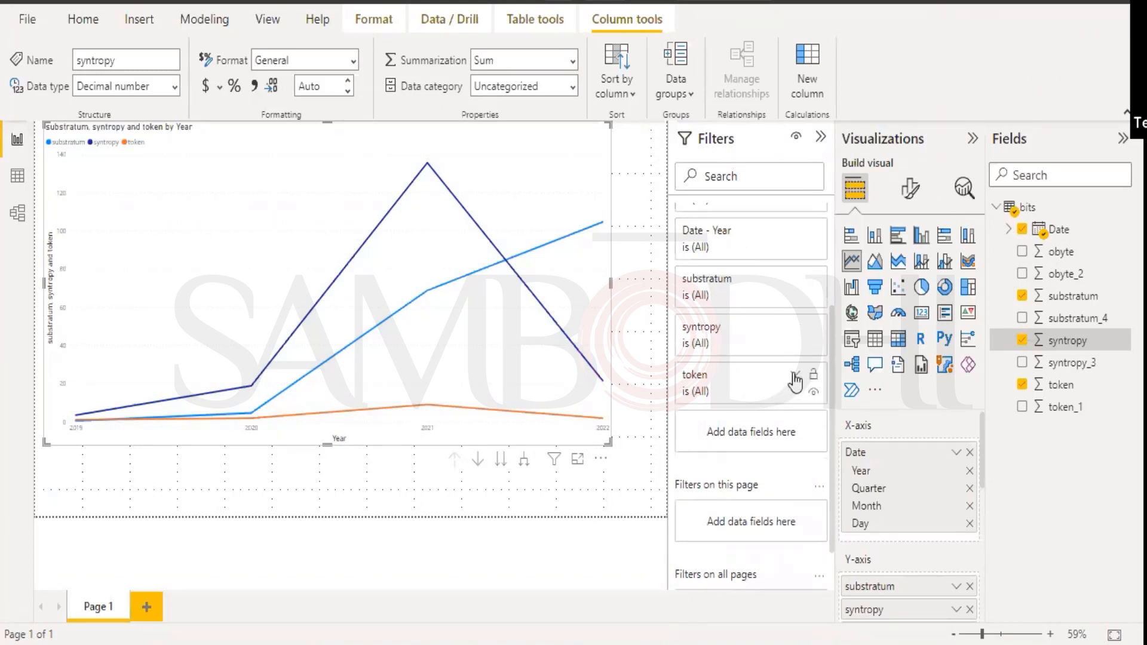
left_click(795, 377)
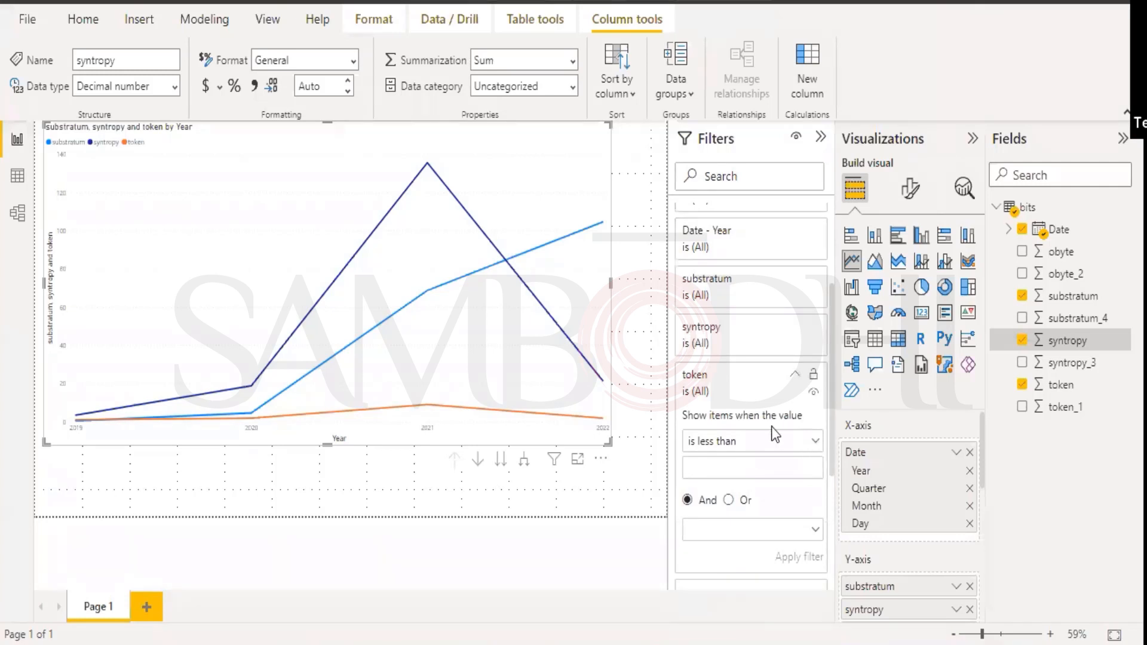
left_click(815, 443)
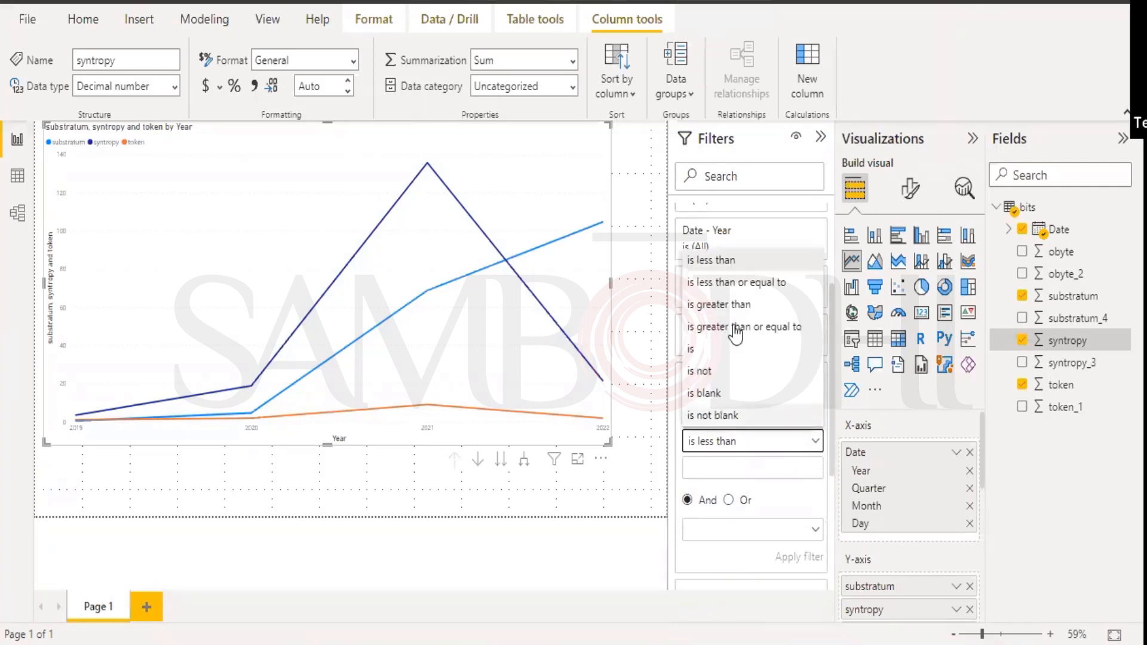
left_click(760, 481)
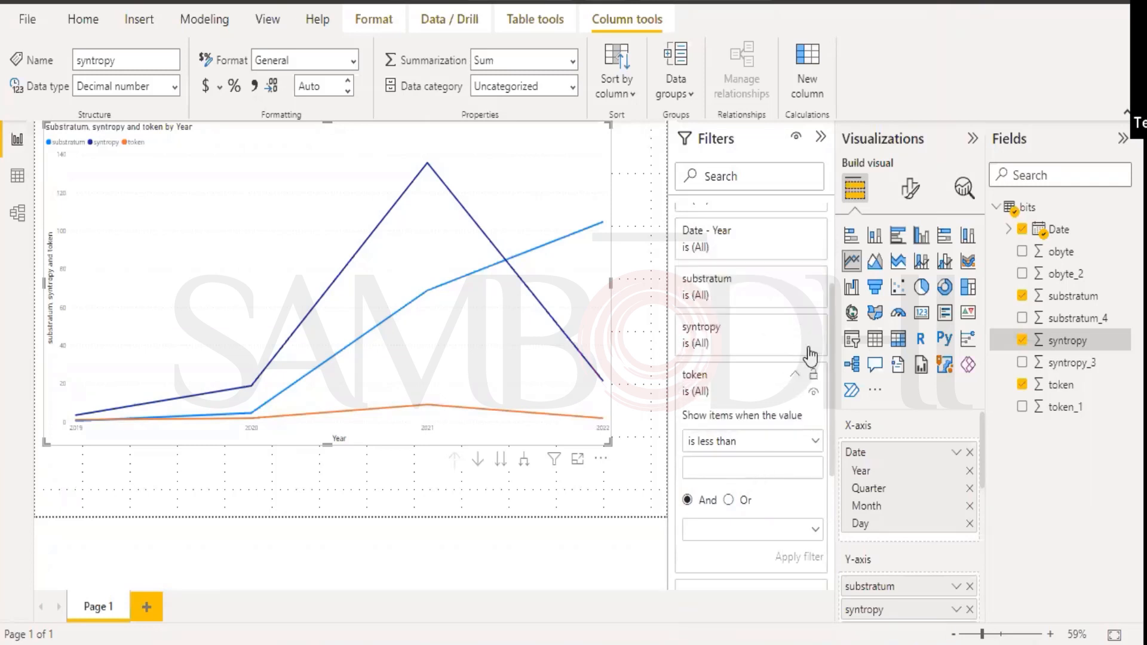
left_click(767, 371)
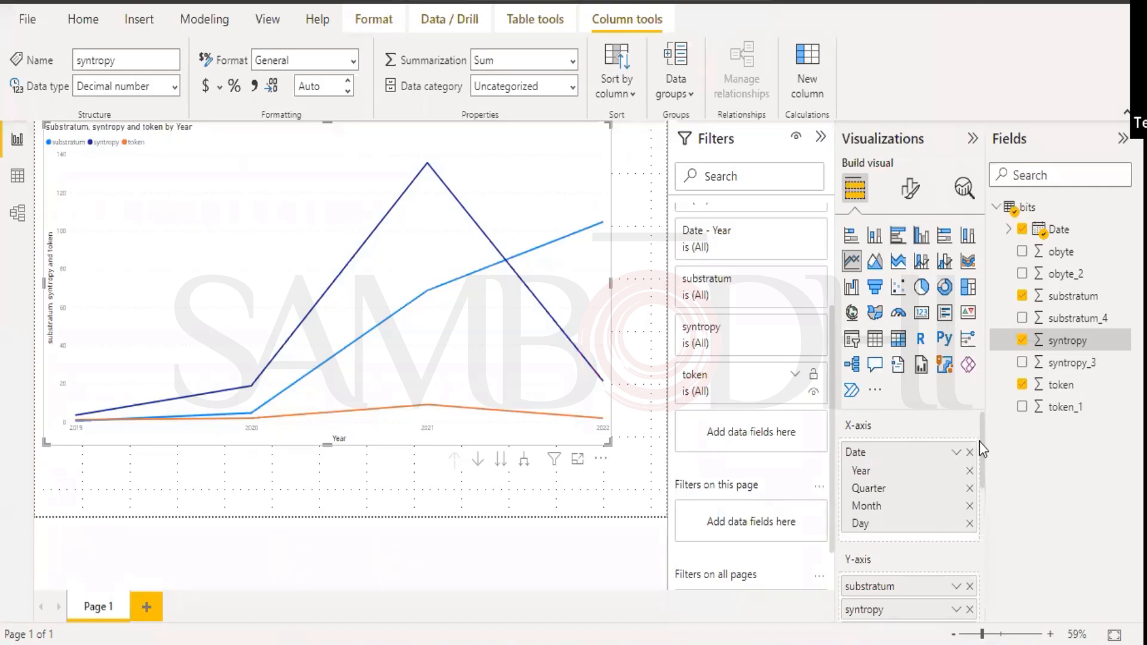
Delete the Year, Quarter and Month levels from the X-axis well, leaving only Day.
left_click_drag(979, 438, 981, 449)
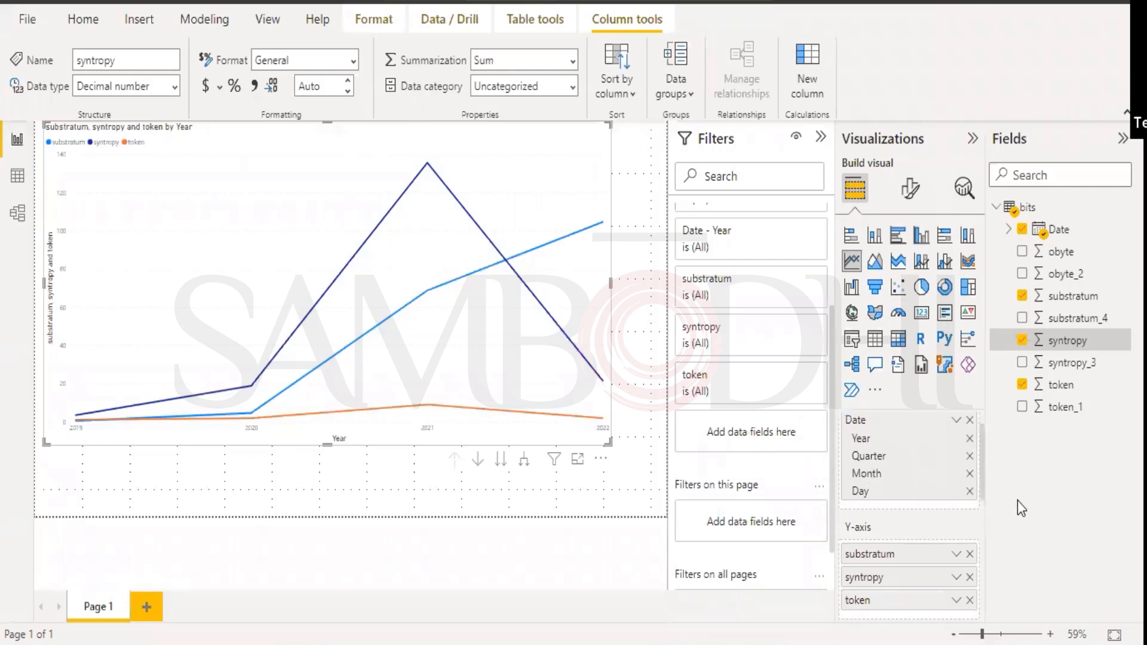
left_click(970, 439)
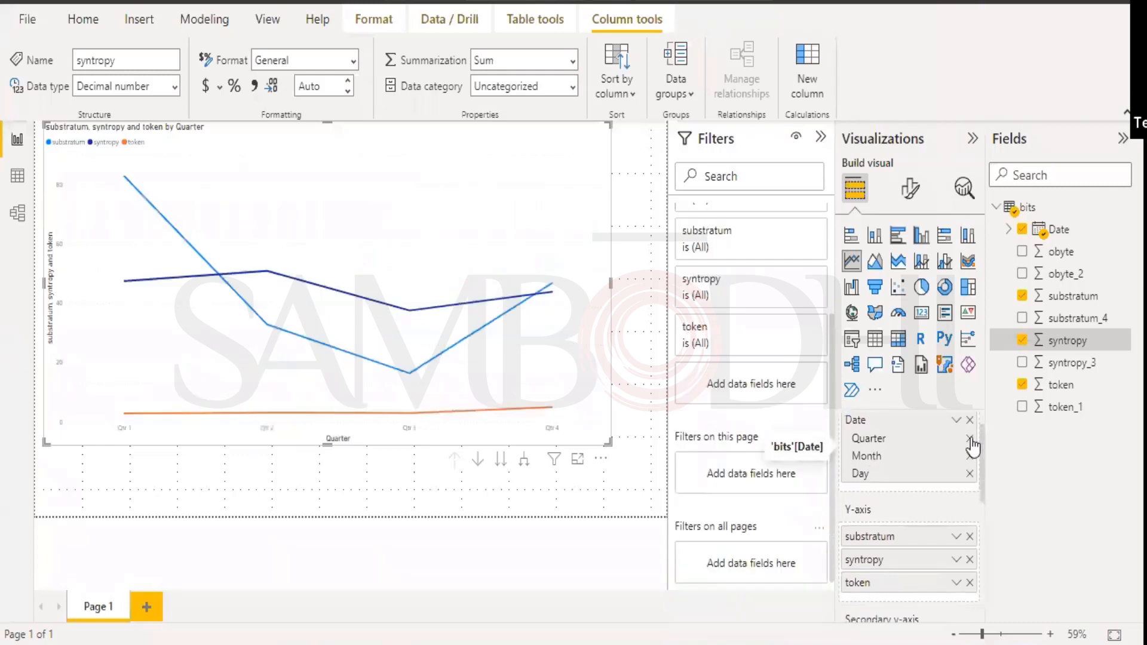
left_click(970, 440)
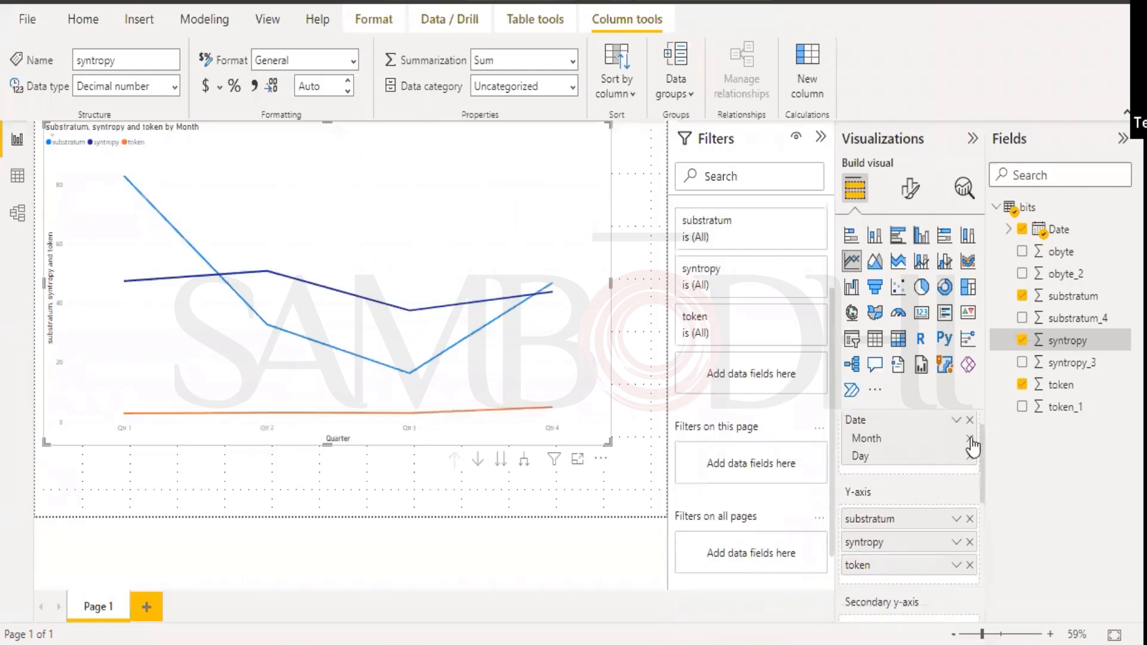
left_click(970, 439)
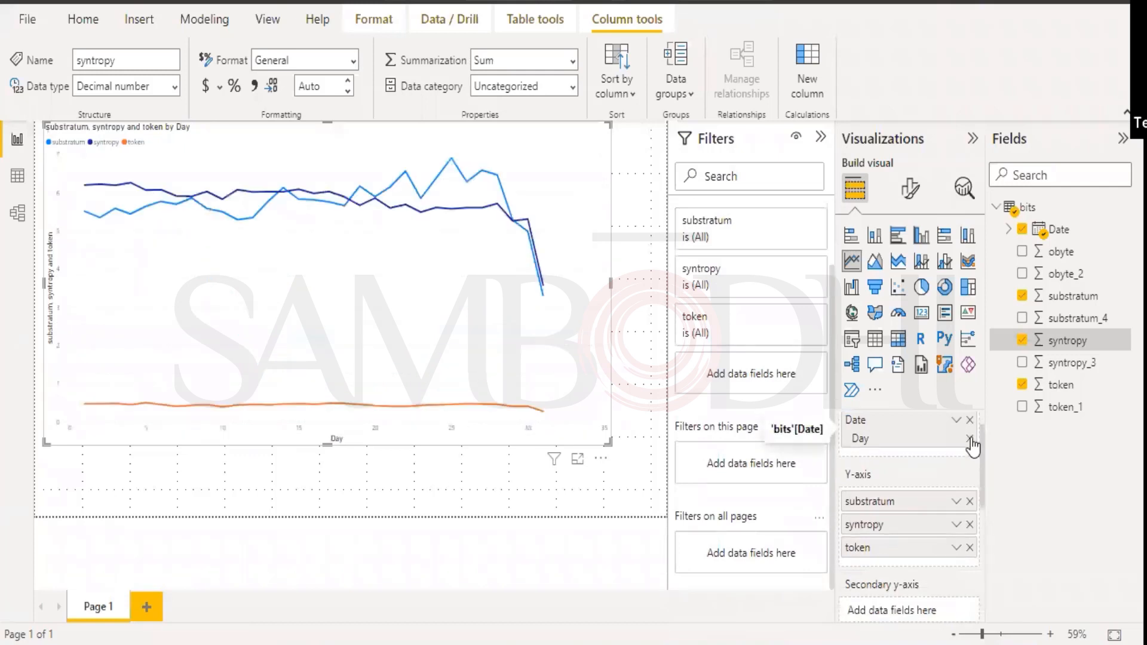
mouse_move(583, 319)
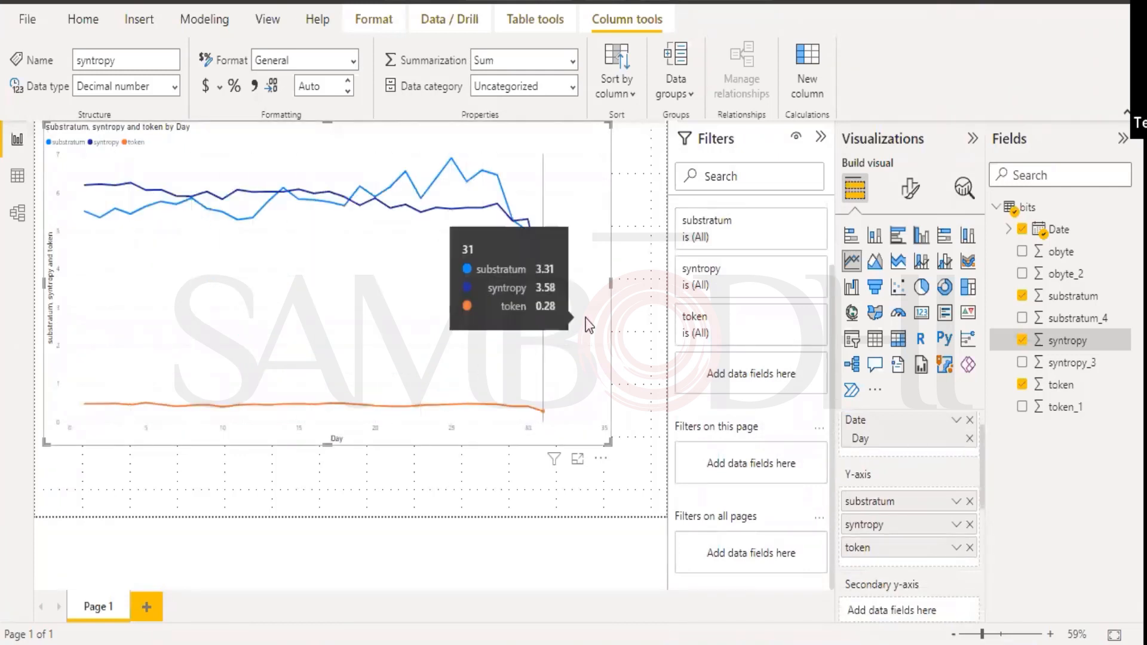